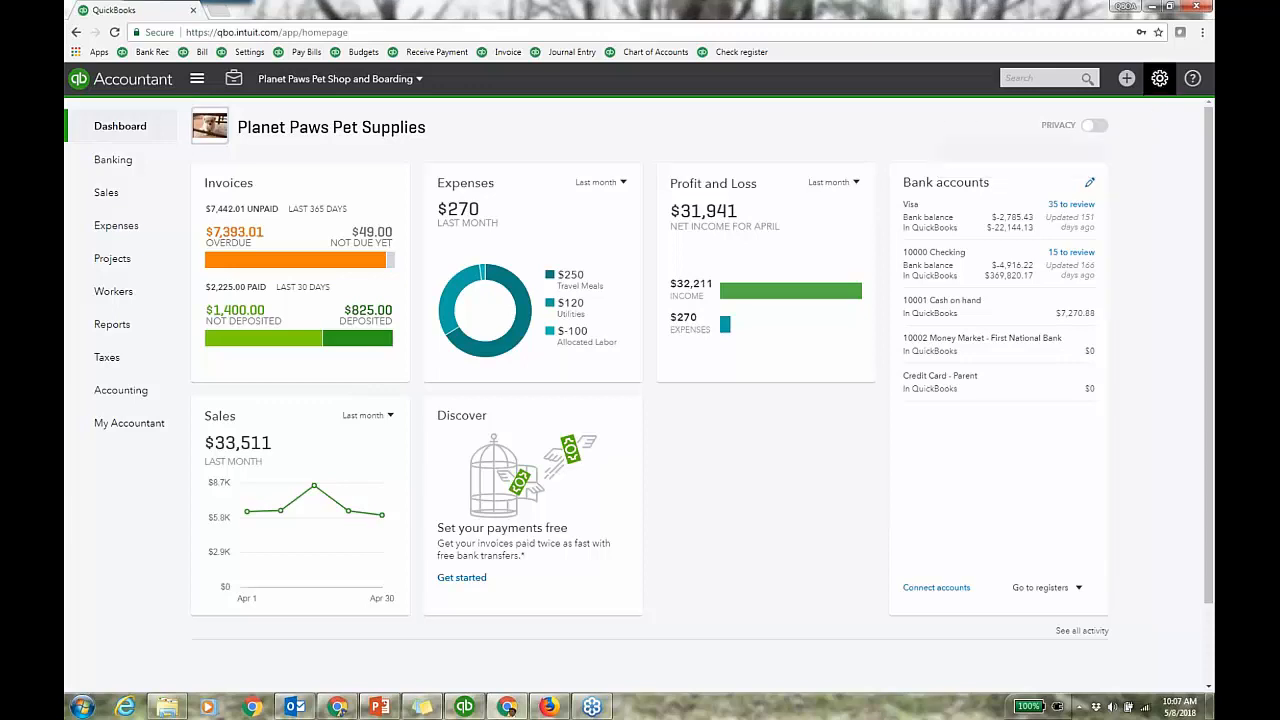
# Open the company's account settings and review the editable sales form content options, leaving them without saving
pyautogui.click(1158, 80)
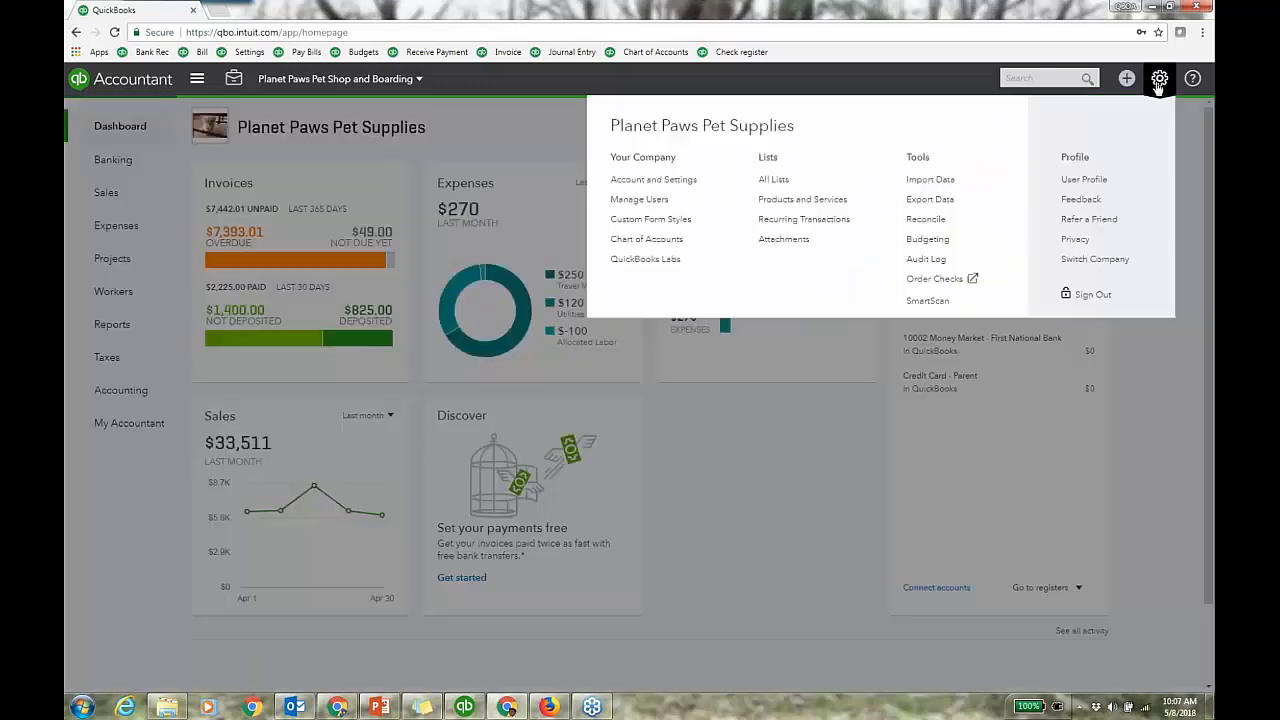
pyautogui.click(675, 182)
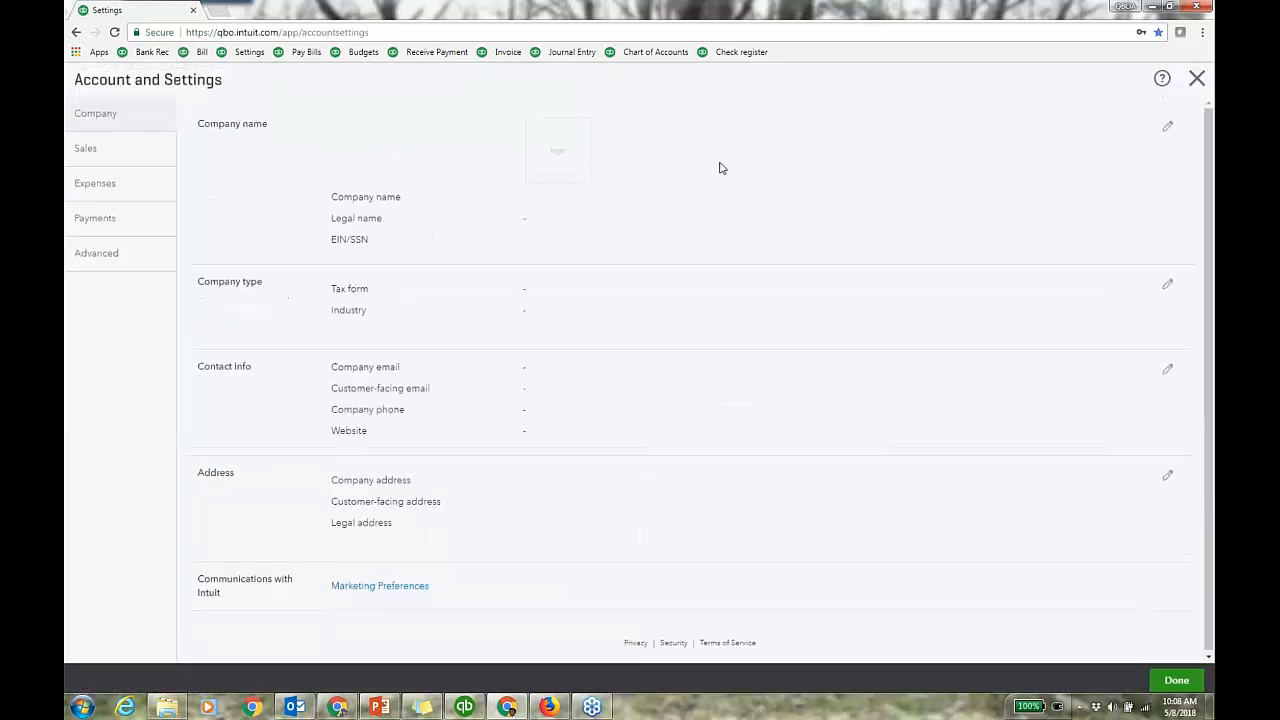
pyautogui.click(147, 156)
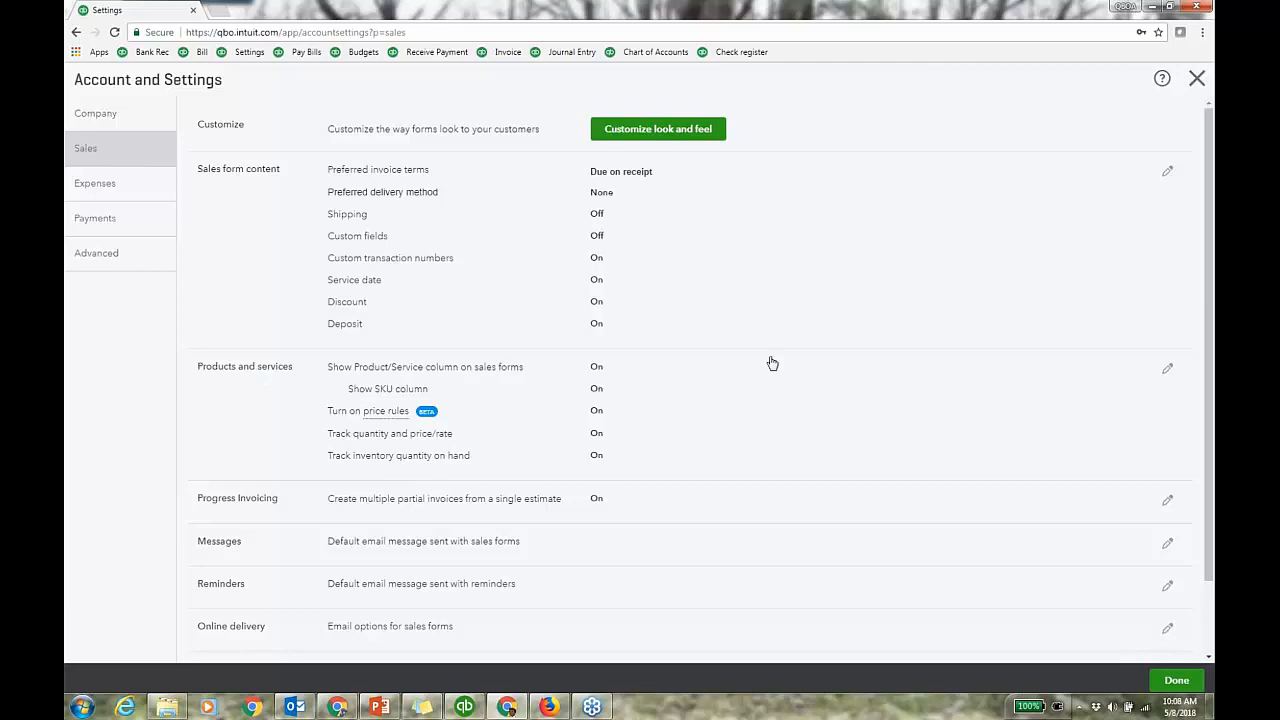
pyautogui.click(770, 260)
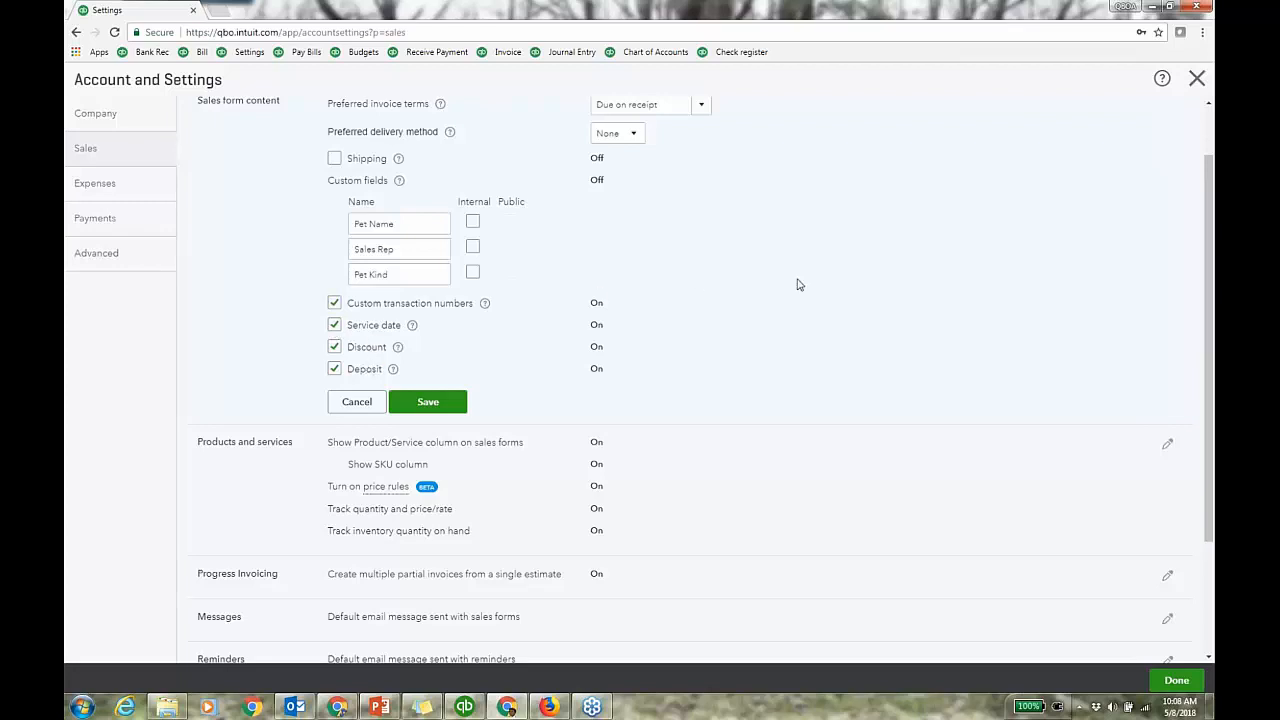
pyautogui.click(357, 402)
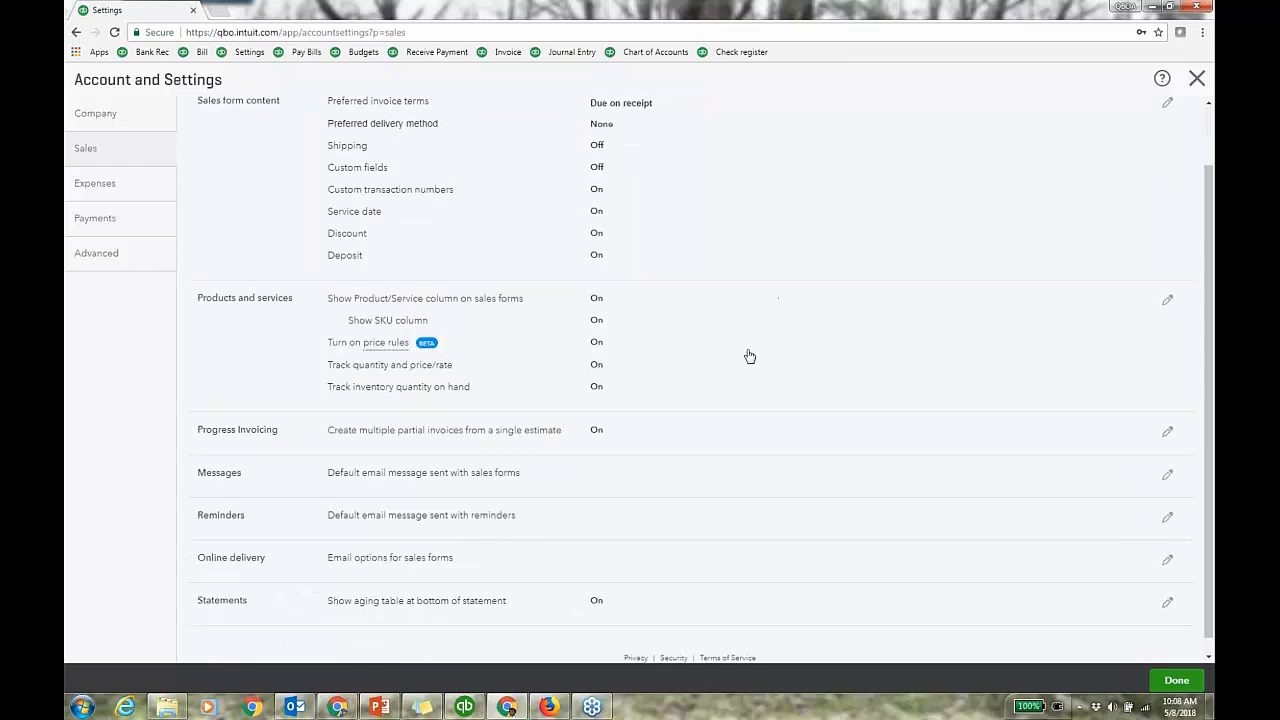
# Review the editable Products and services options in the sales settings and close them without saving
pyautogui.click(748, 343)
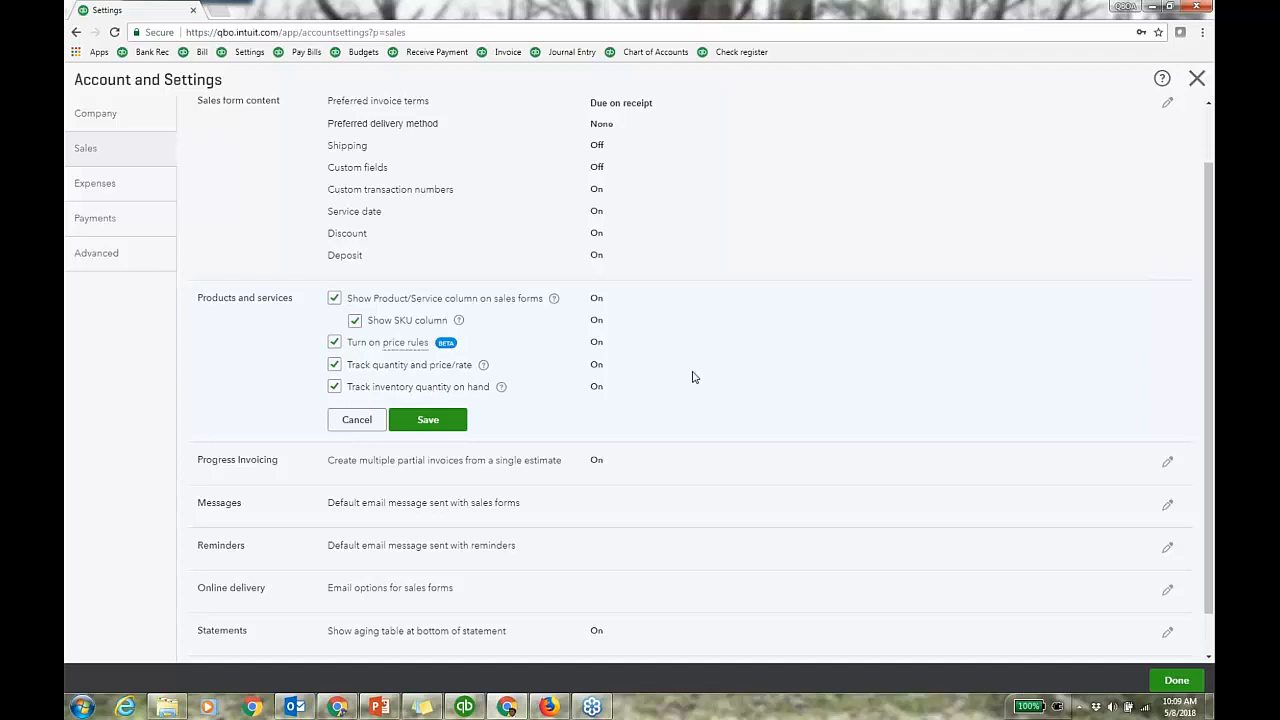
pyautogui.scroll(-2, 693, 376)
pyautogui.click(363, 373)
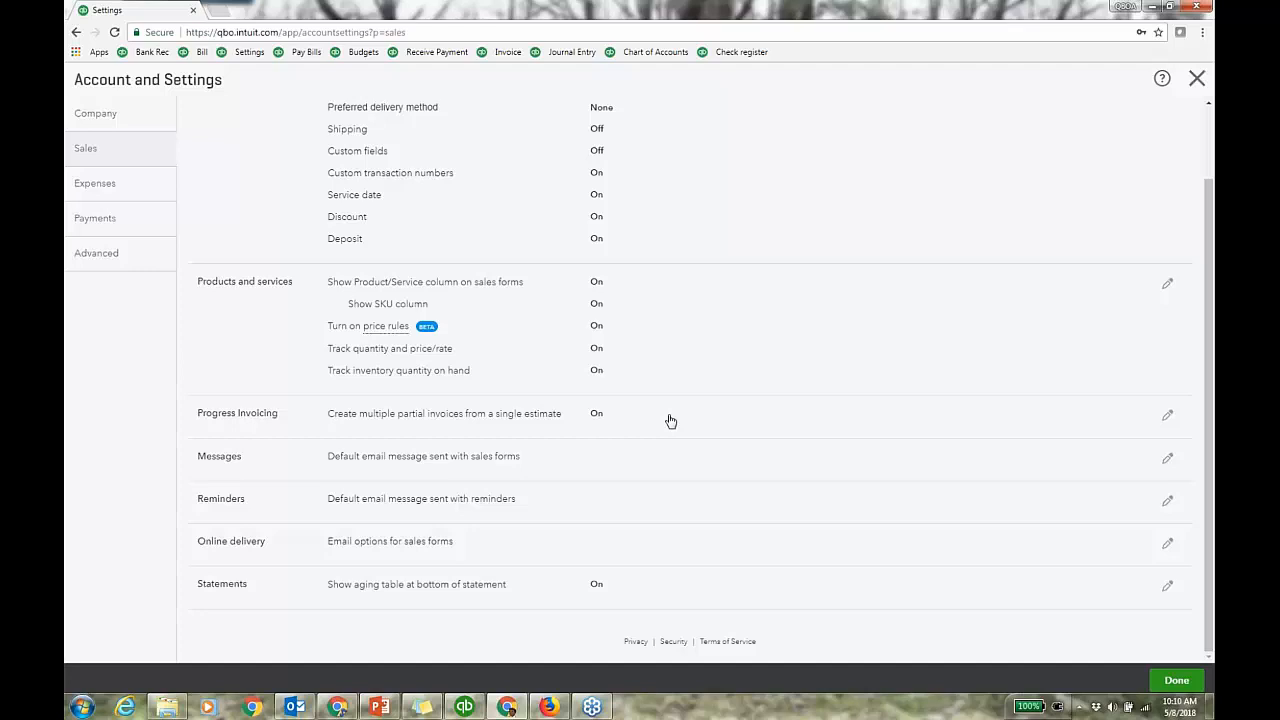
# Open the Bills and expenses options in the expense settings to review item tracking, billable expenses and markup
pyautogui.click(134, 185)
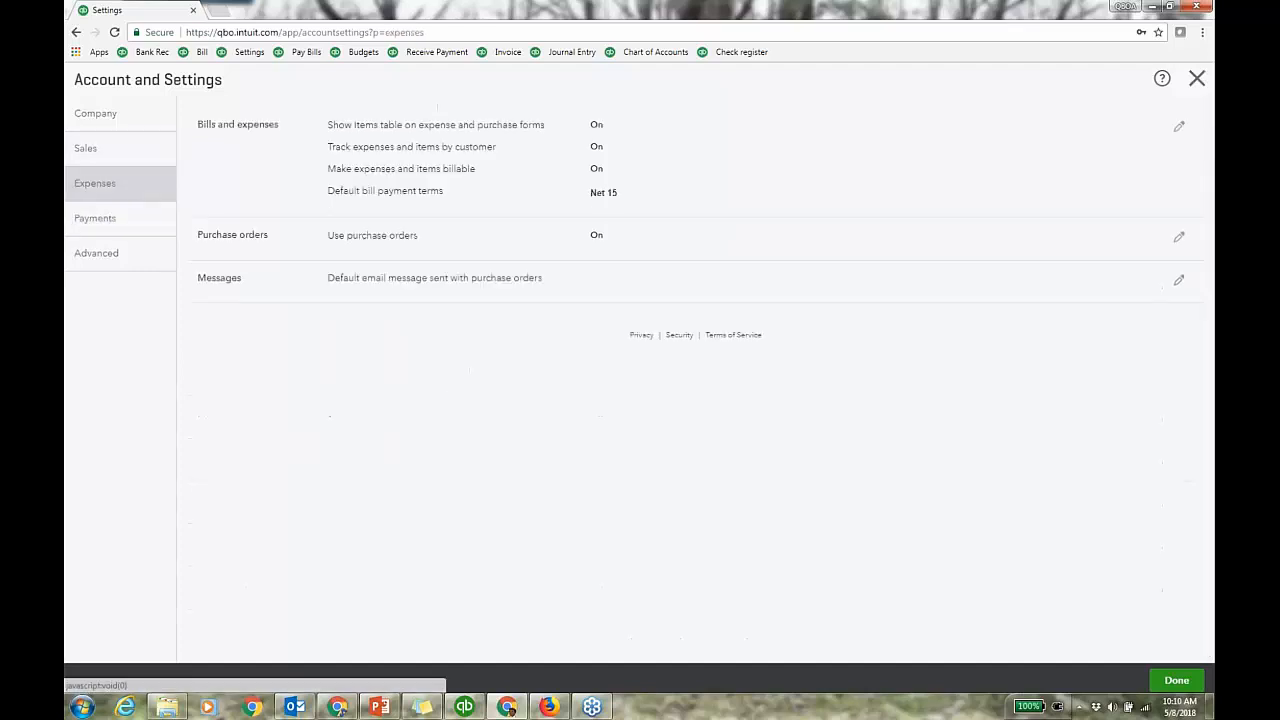
pyautogui.click(769, 167)
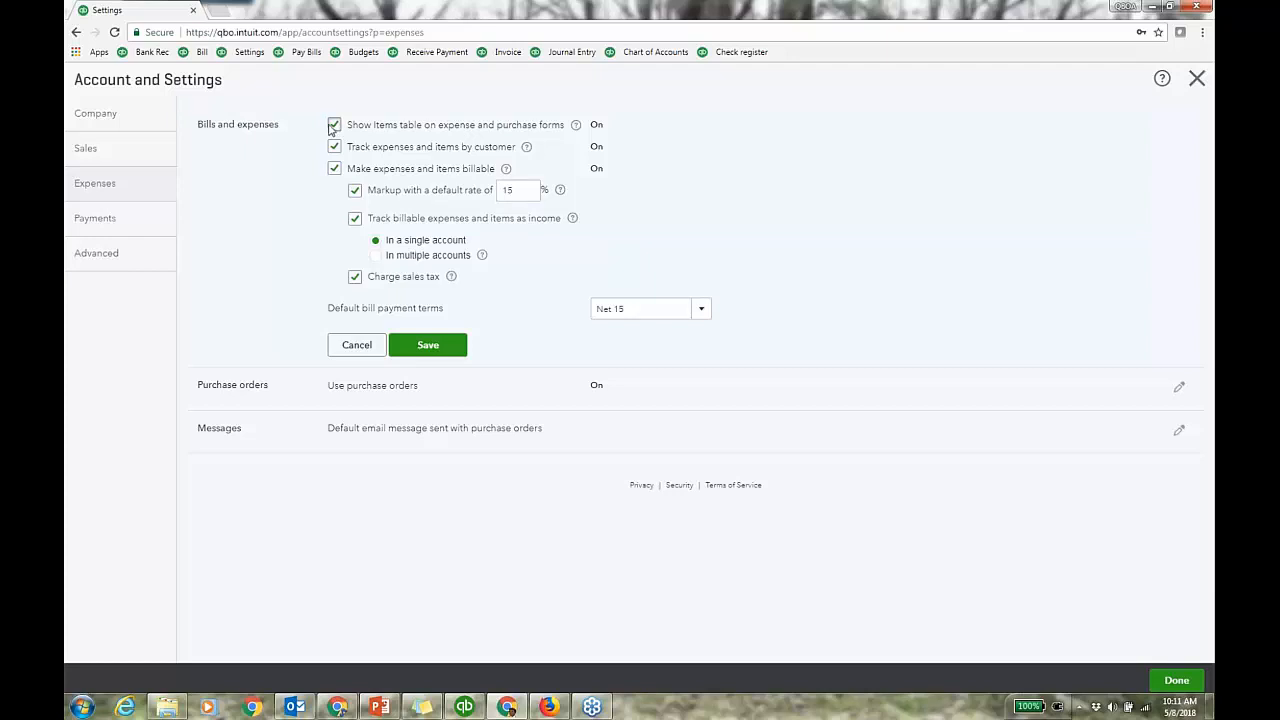
# Review the advanced settings, including the class and location tracking options under Categories, without saving
pyautogui.click(125, 264)
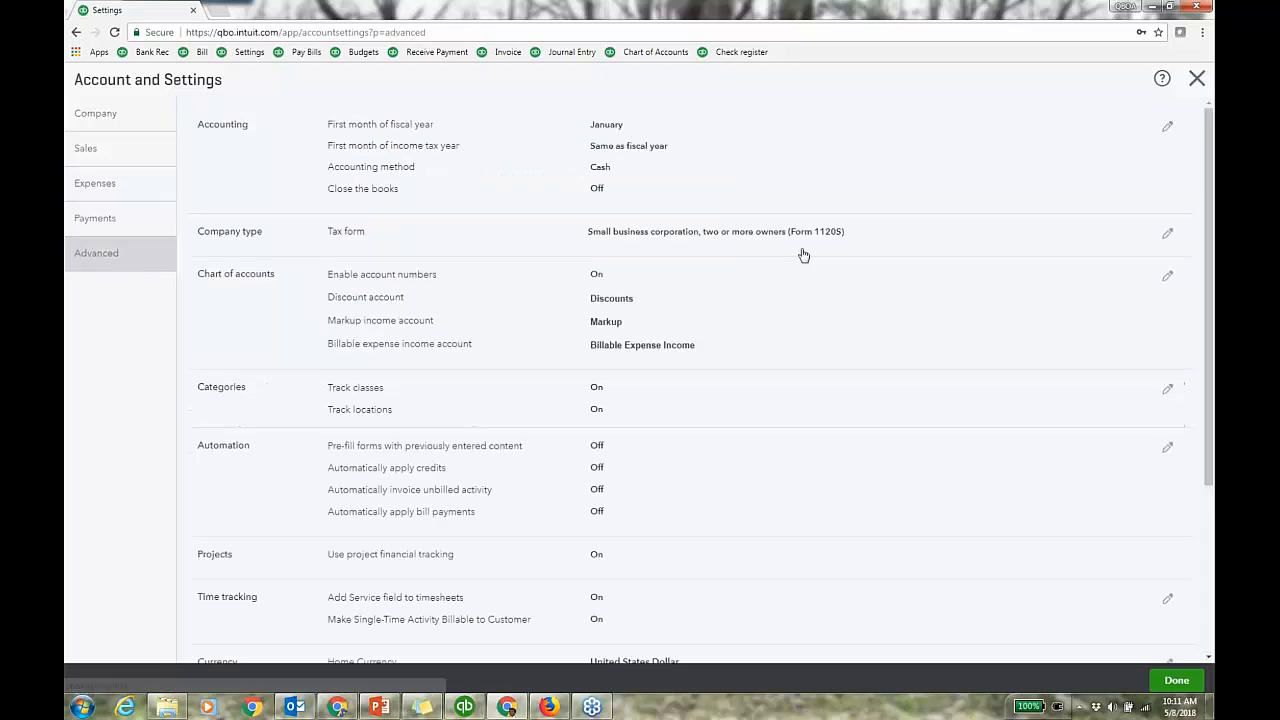
pyautogui.scroll(-1, 845, 263)
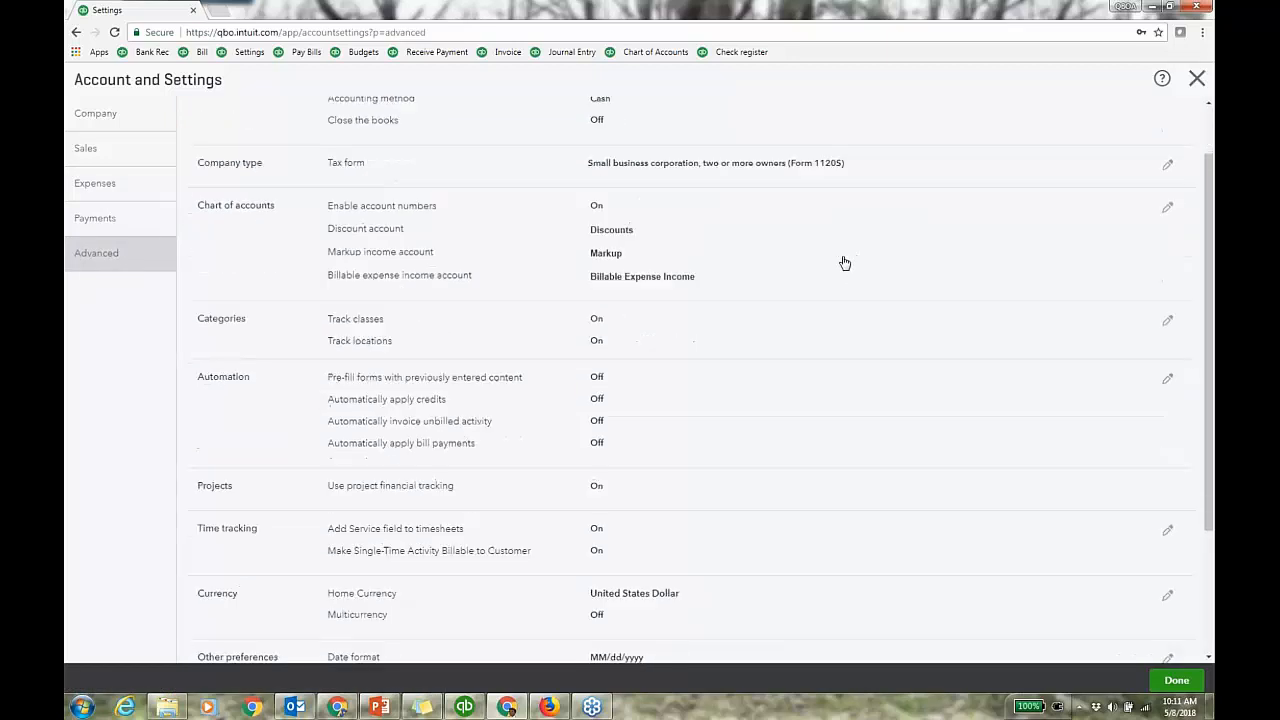
pyautogui.click(781, 350)
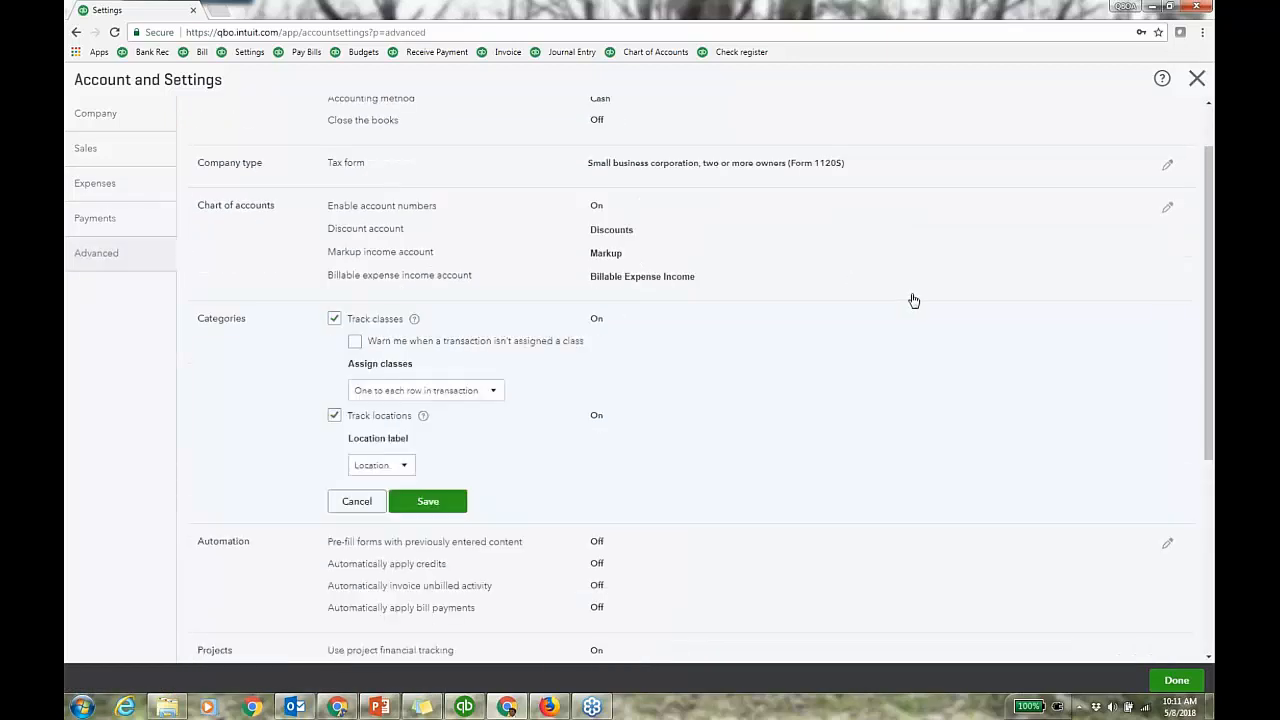
pyautogui.scroll(-1, 913, 300)
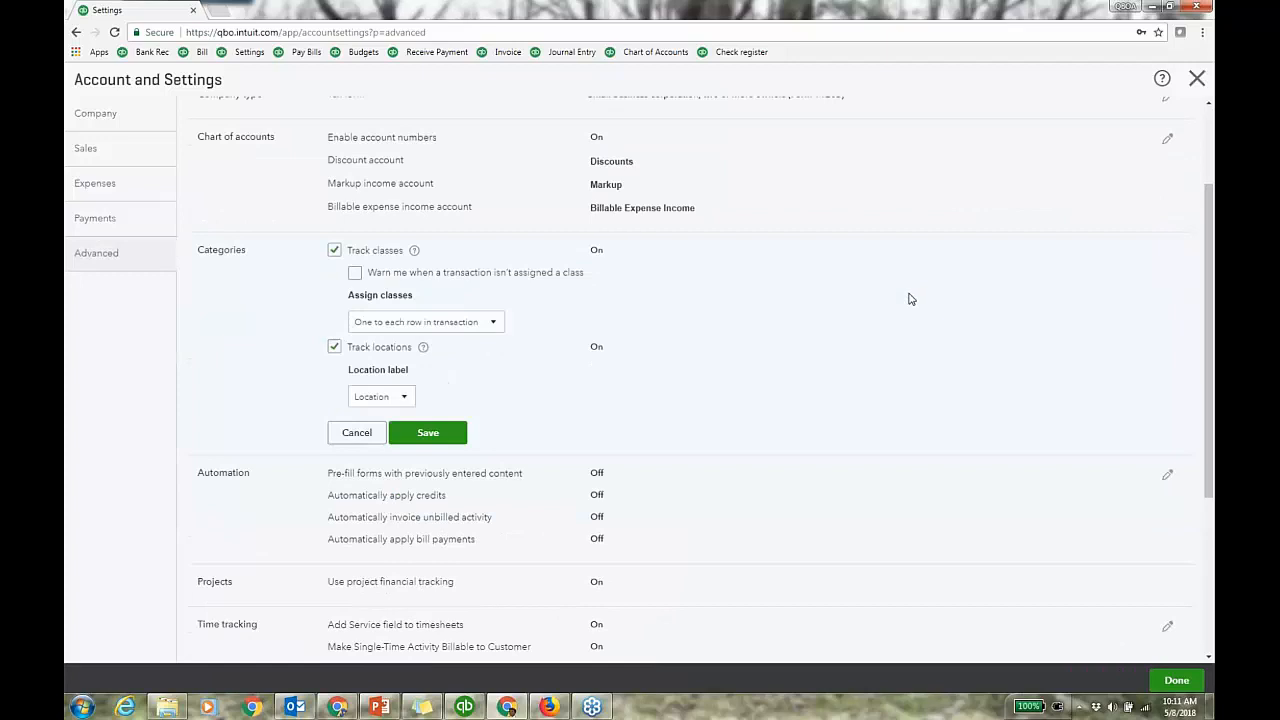
pyautogui.scroll(-1, 909, 299)
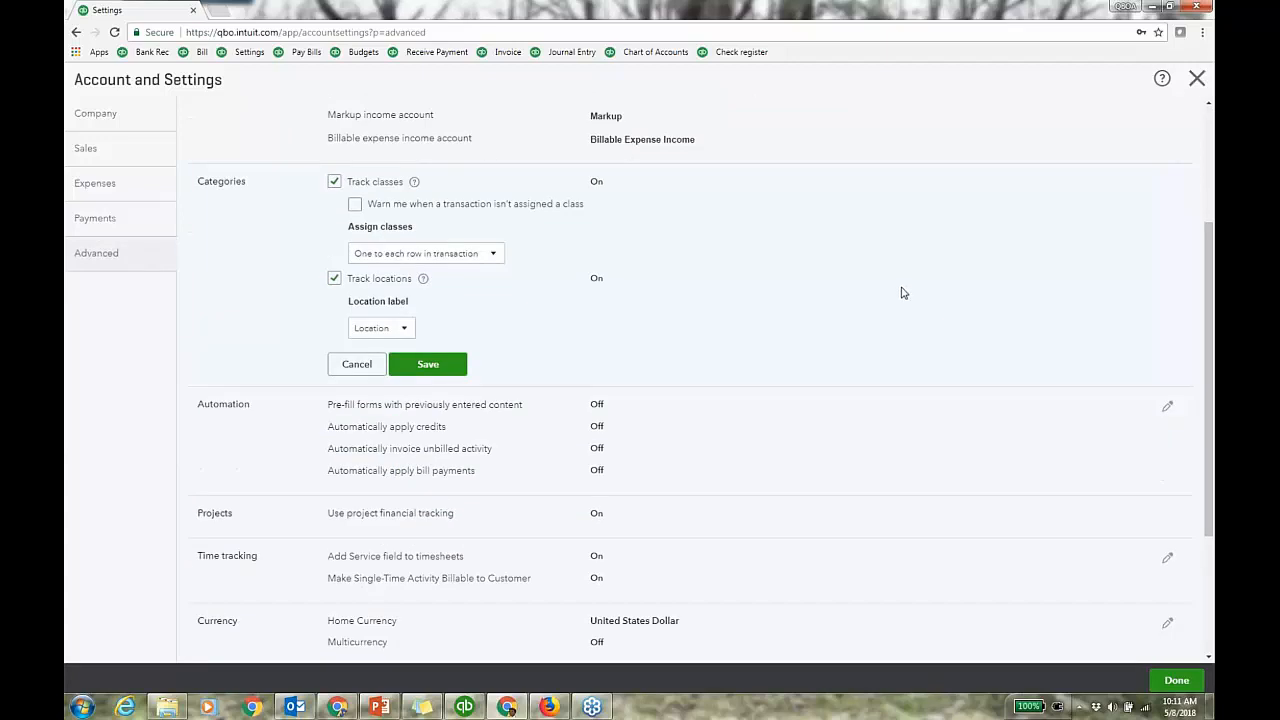
pyautogui.scroll(-1, 903, 292)
pyautogui.scroll(-1, 902, 290)
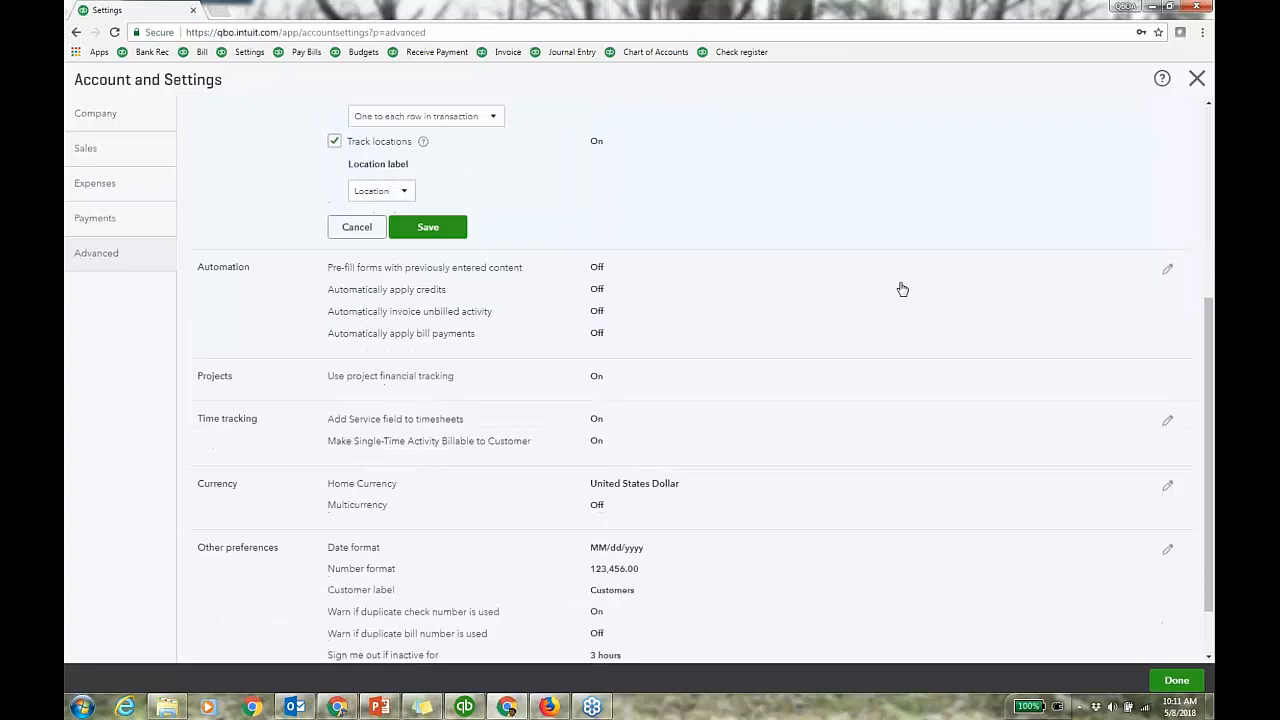
pyautogui.scroll(-1, 900, 286)
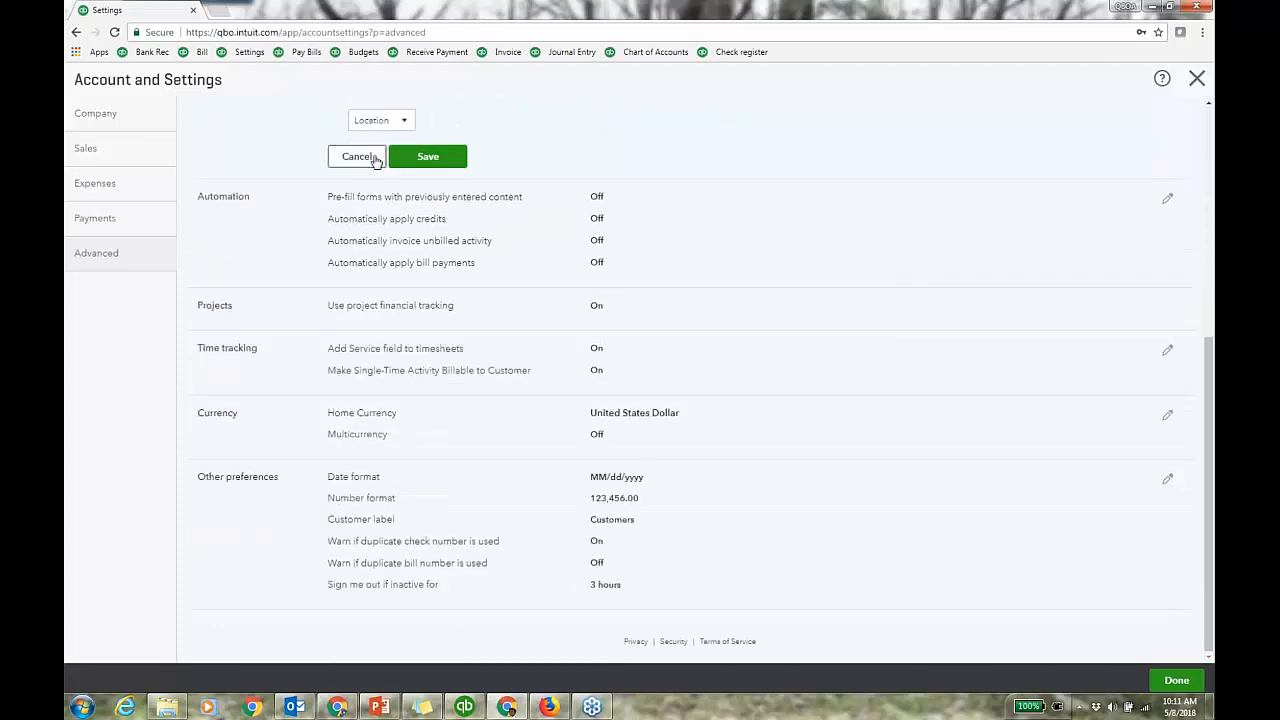
pyautogui.click(373, 159)
pyautogui.scroll(2, 750, 300)
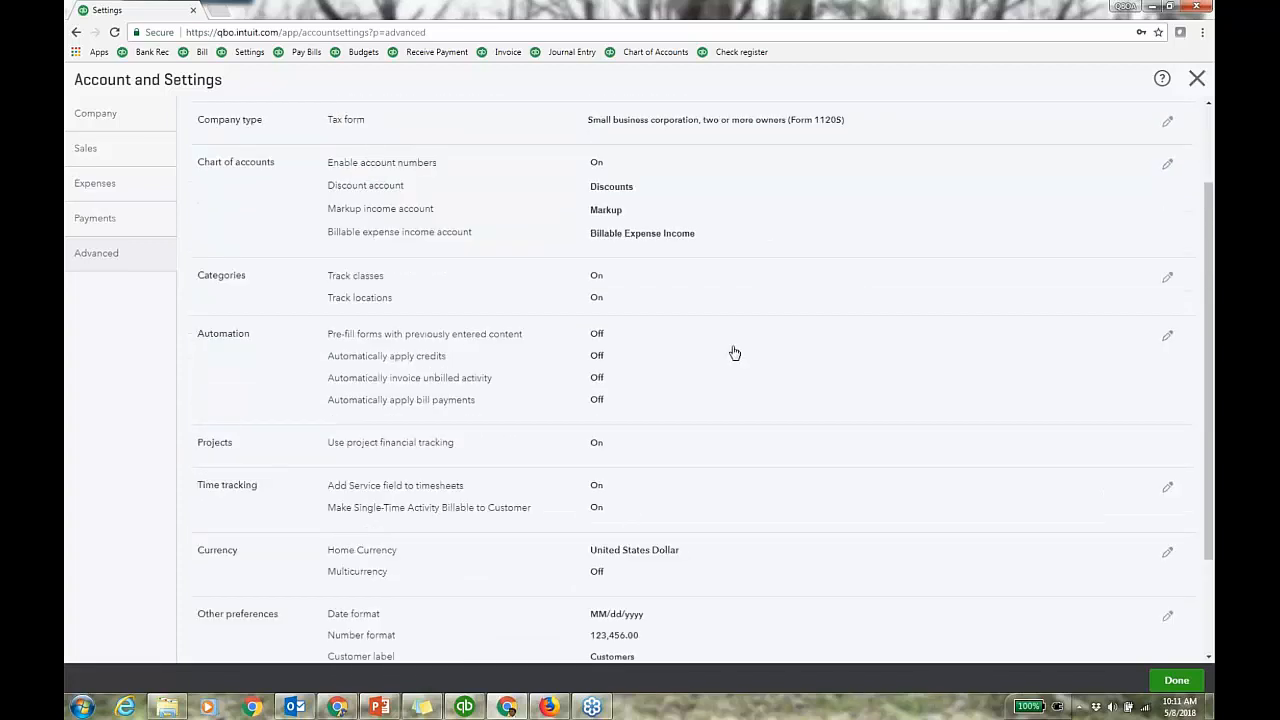
# Preview the options for automatically invoicing unbilled activity in the Automation settings without saving
pyautogui.click(734, 347)
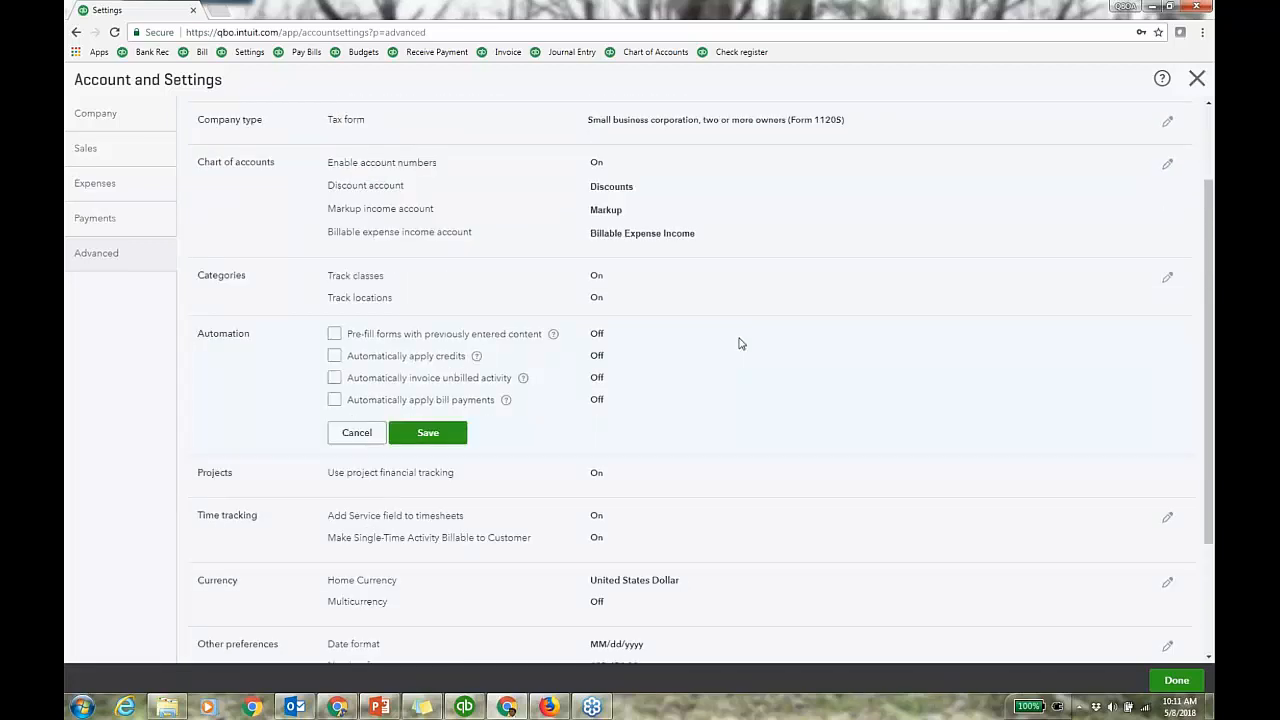
pyautogui.click(335, 378)
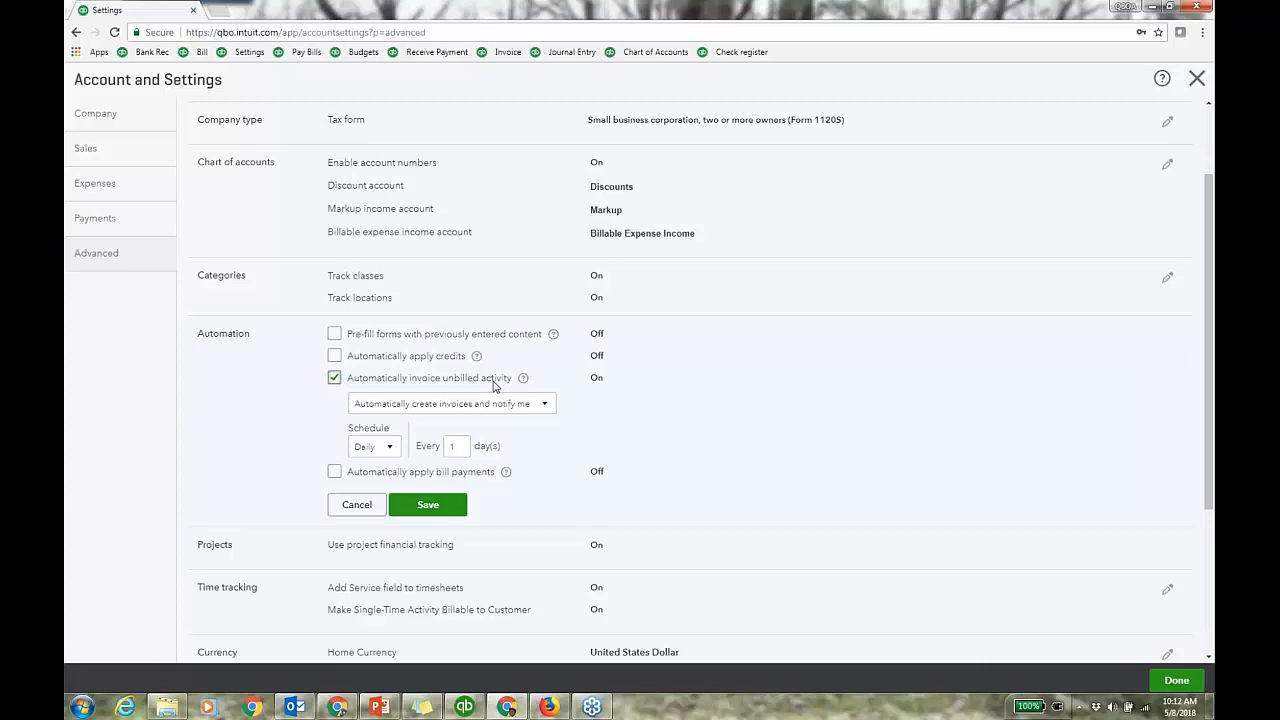
pyautogui.click(366, 510)
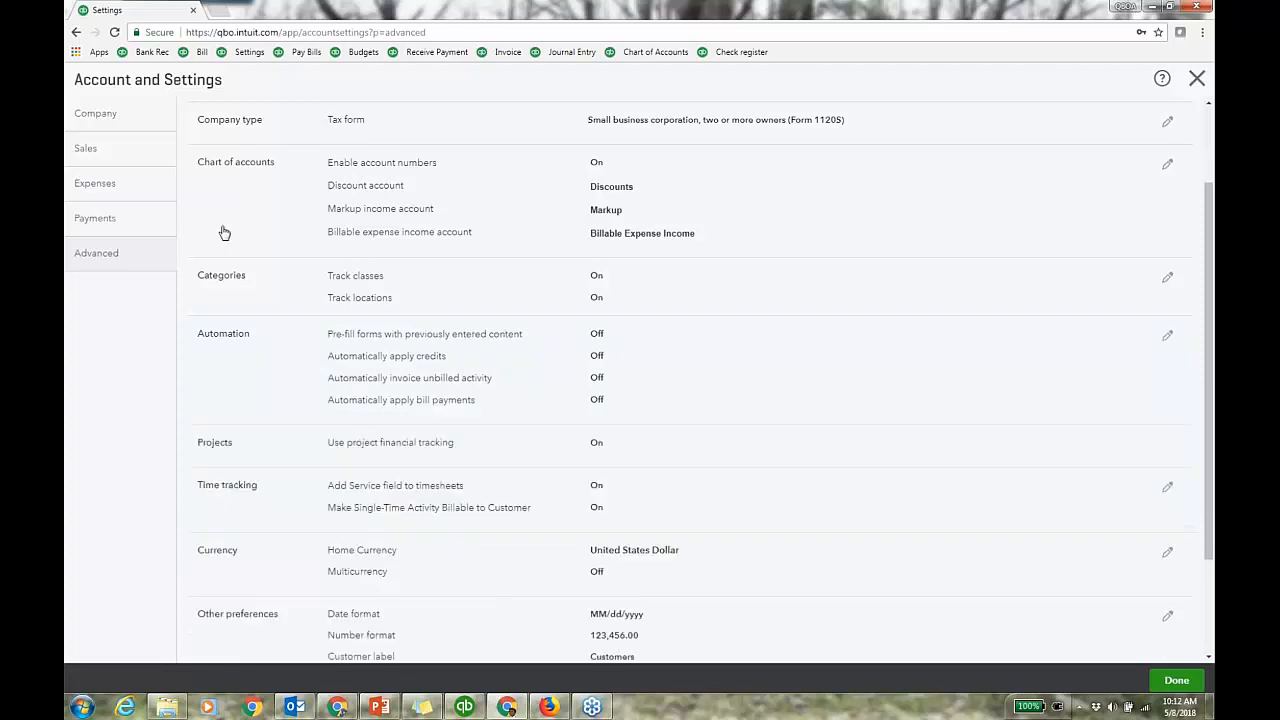
# Review the purchase order options and custom fields in the expense settings, and close the account settings
pyautogui.click(148, 190)
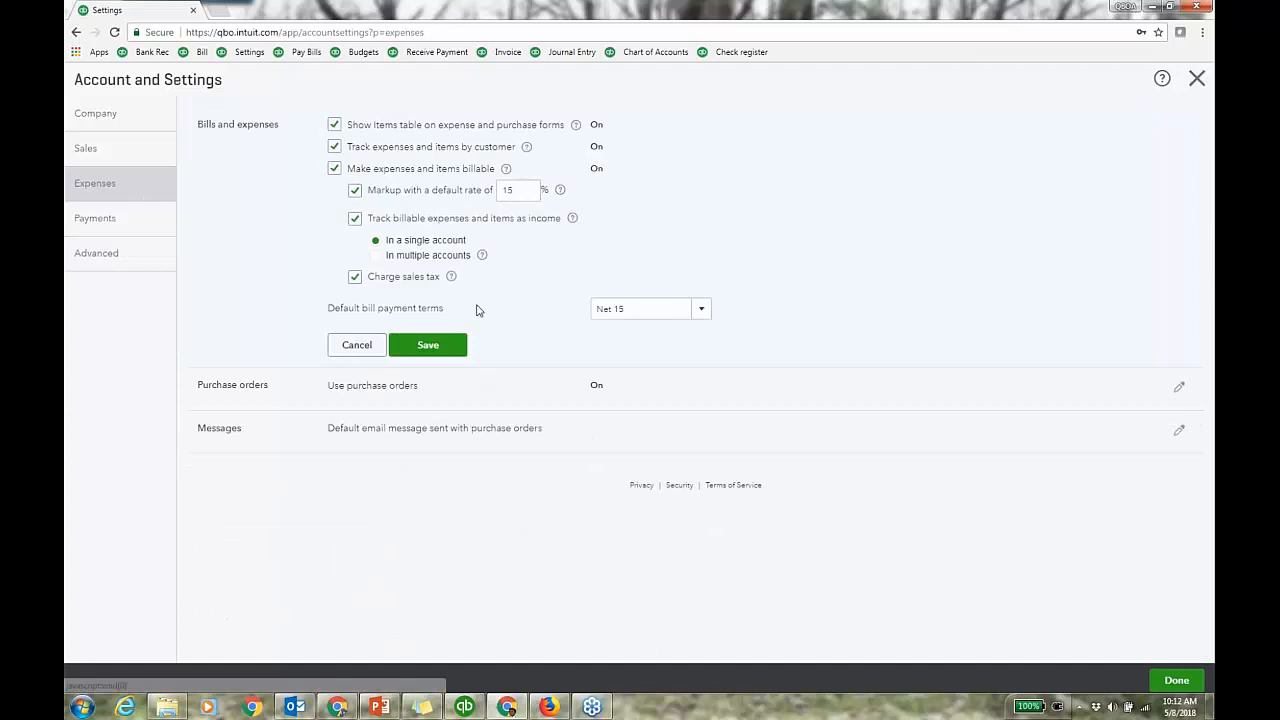
pyautogui.click(688, 400)
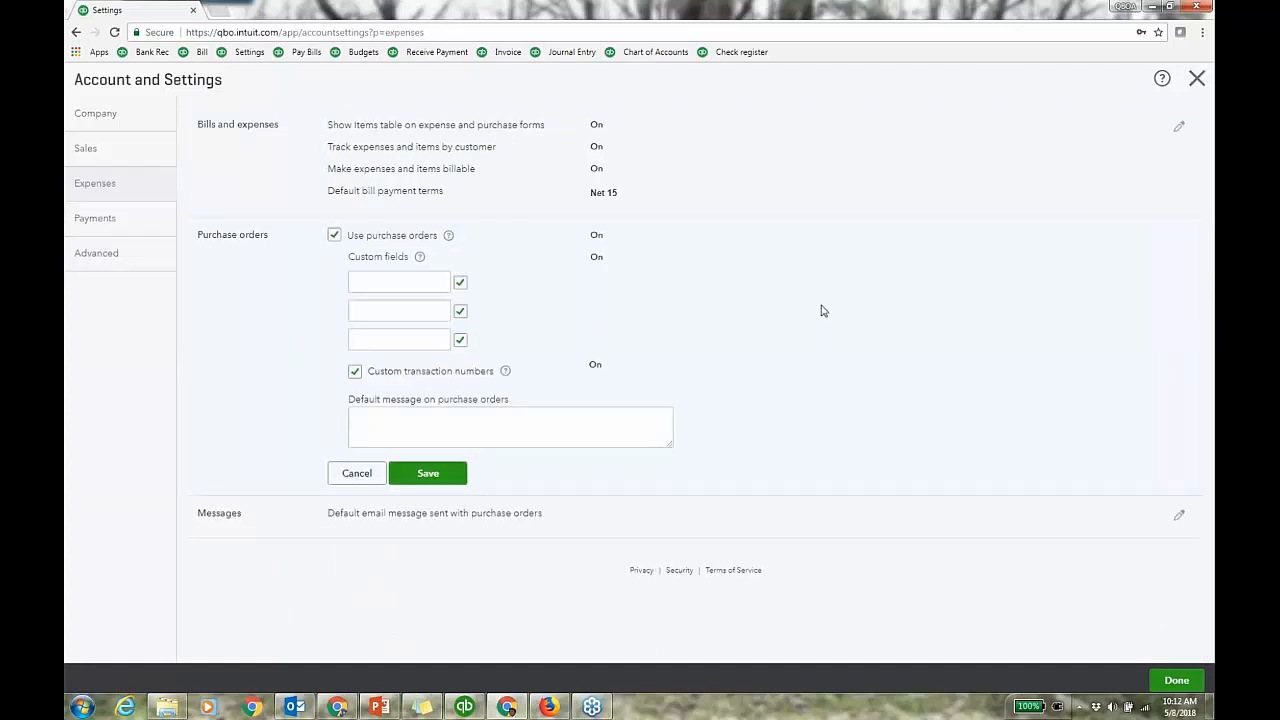
pyautogui.click(420, 282)
pyautogui.click(1197, 82)
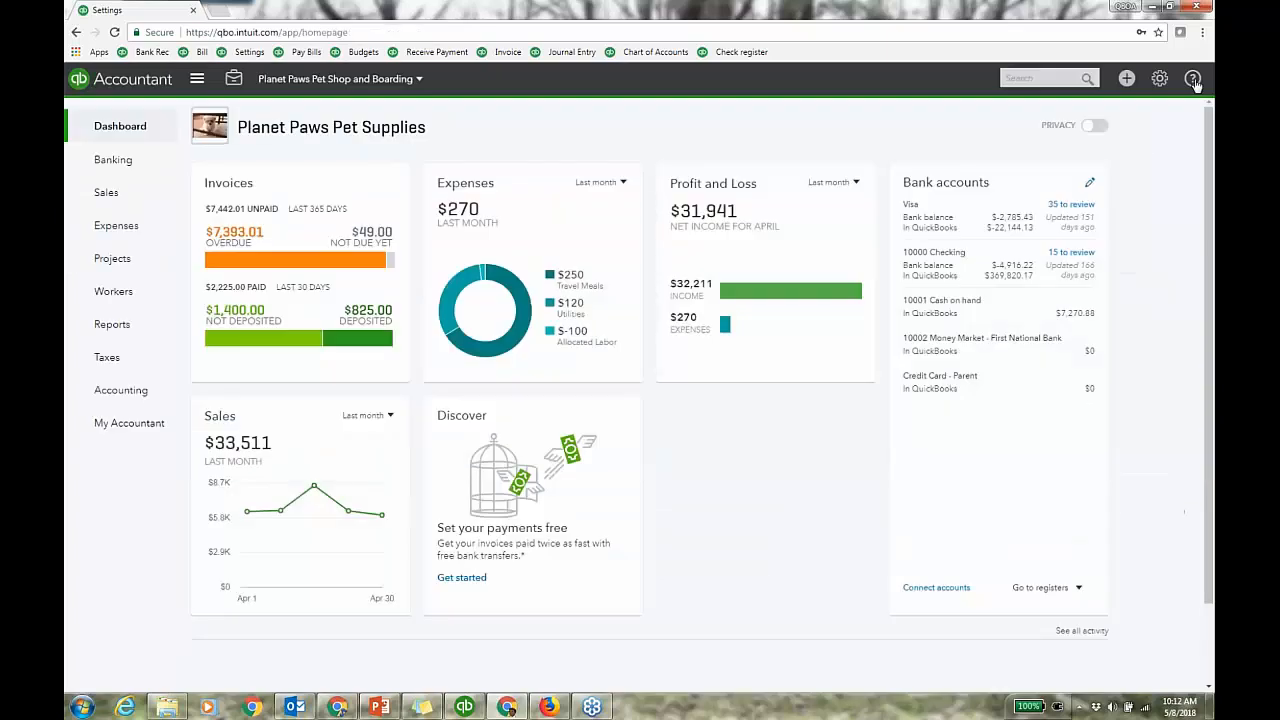
# View the page of all company lists and open the Products and Services list from the sales area
pyautogui.click(1159, 80)
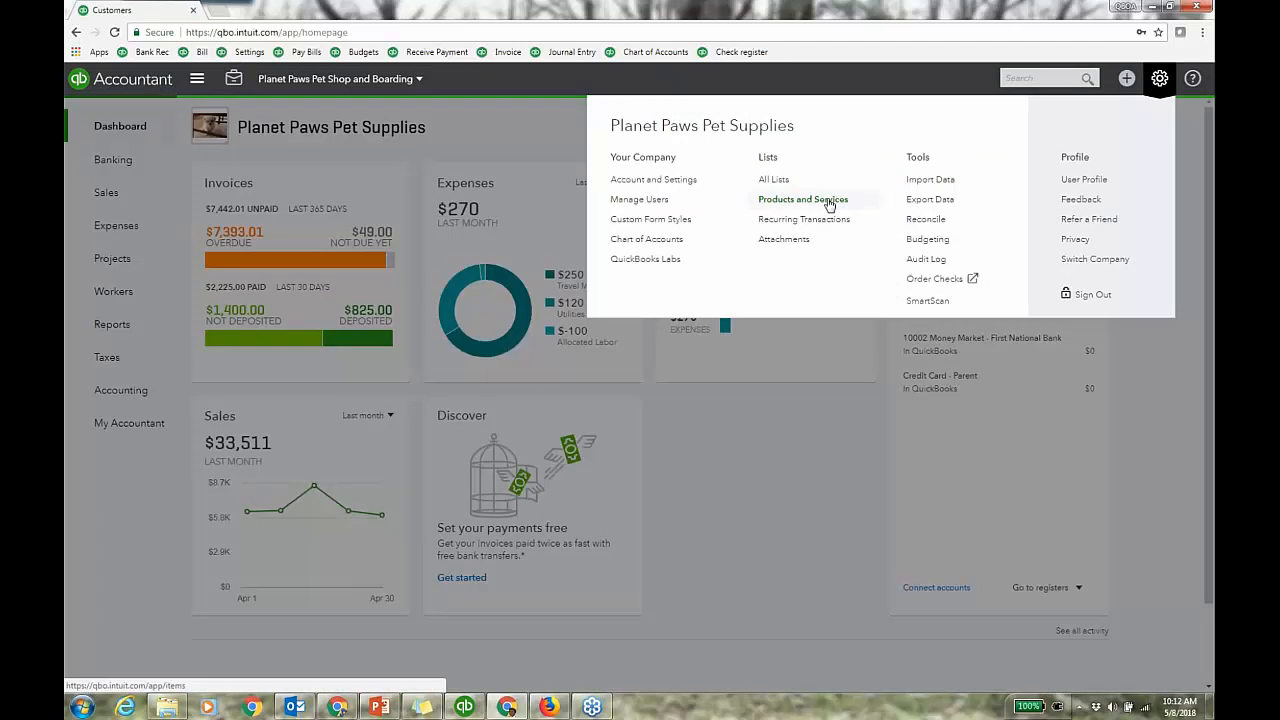
pyautogui.click(776, 180)
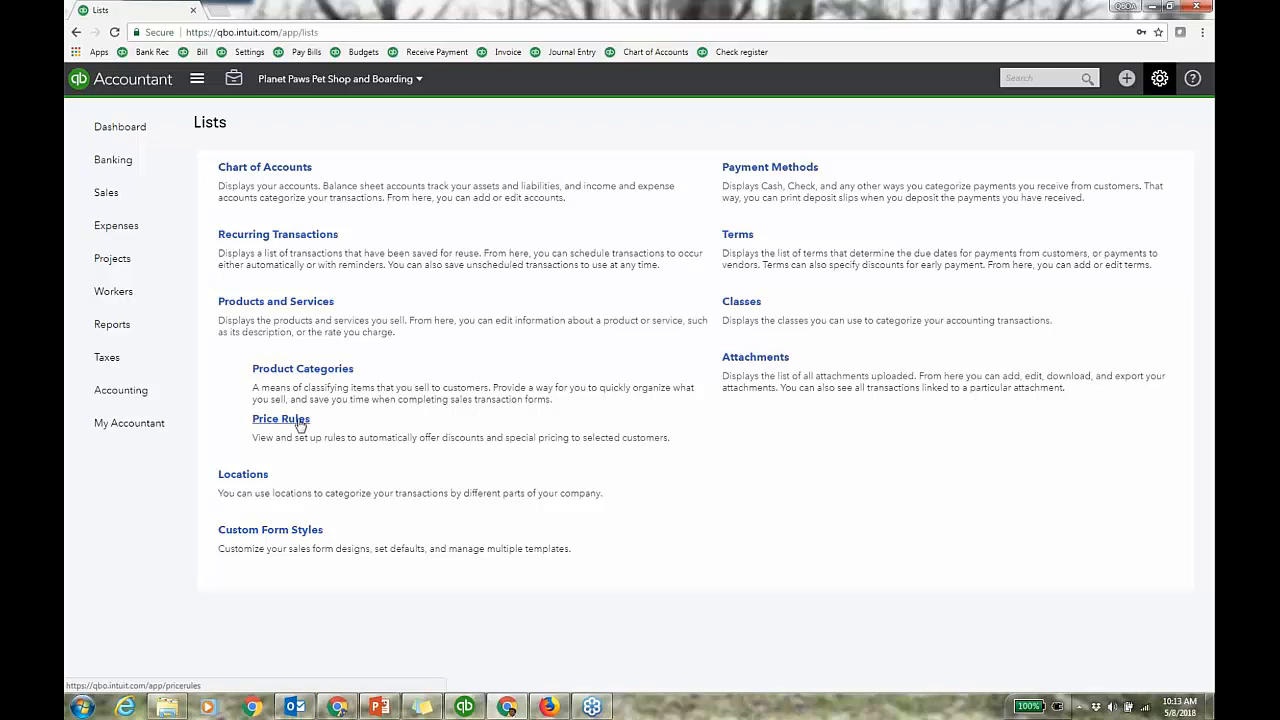
pyautogui.click(108, 193)
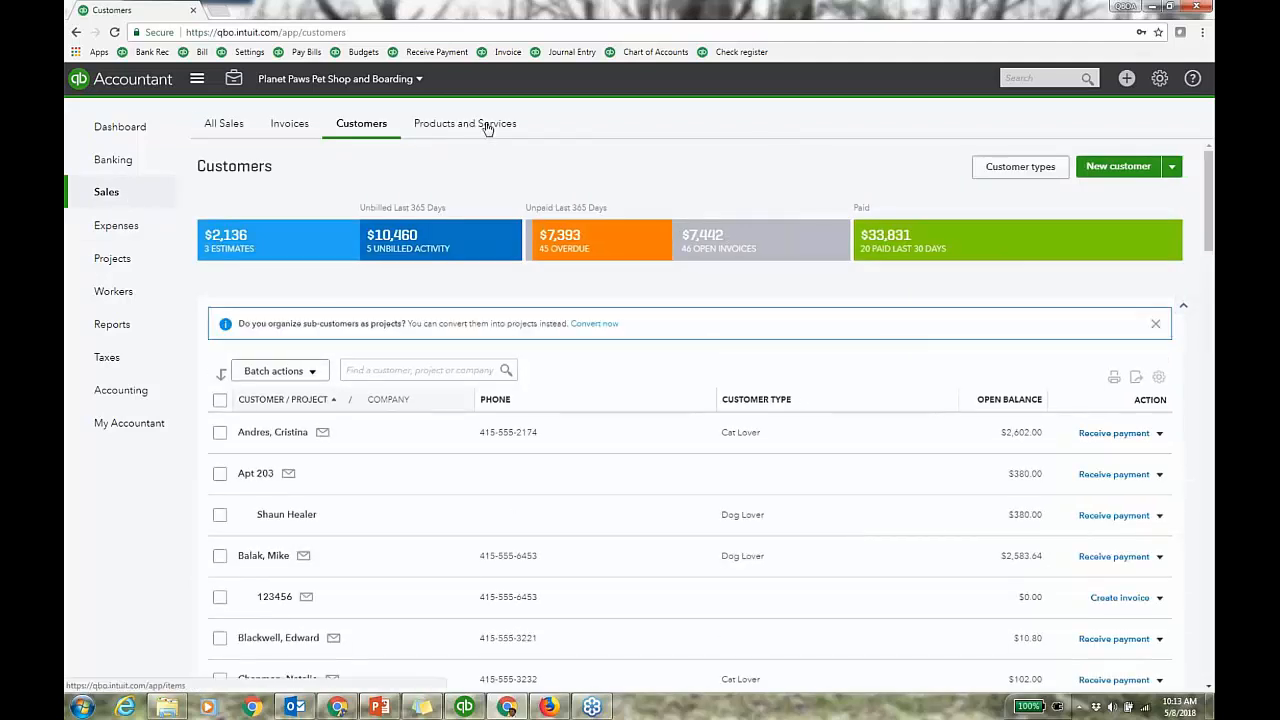
pyautogui.click(487, 128)
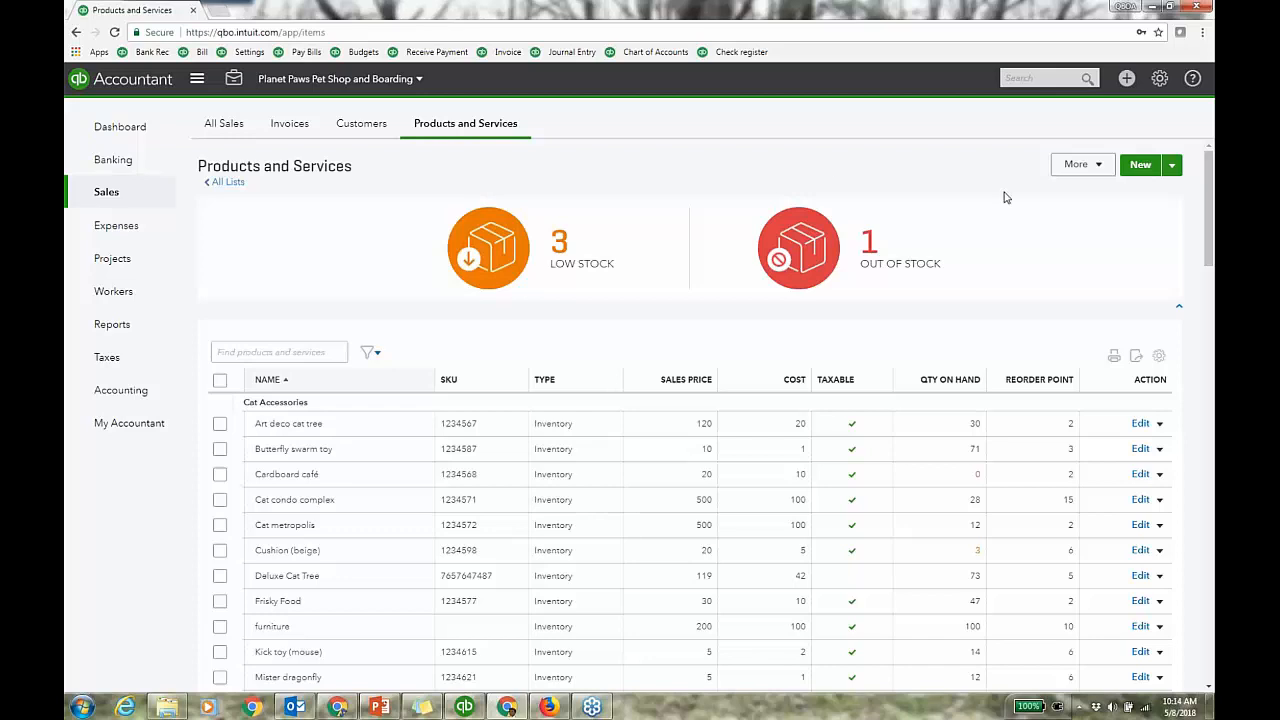
# View the item types offered for a new product, and filter the list to low-stock items before clearing the filter
pyautogui.click(1140, 166)
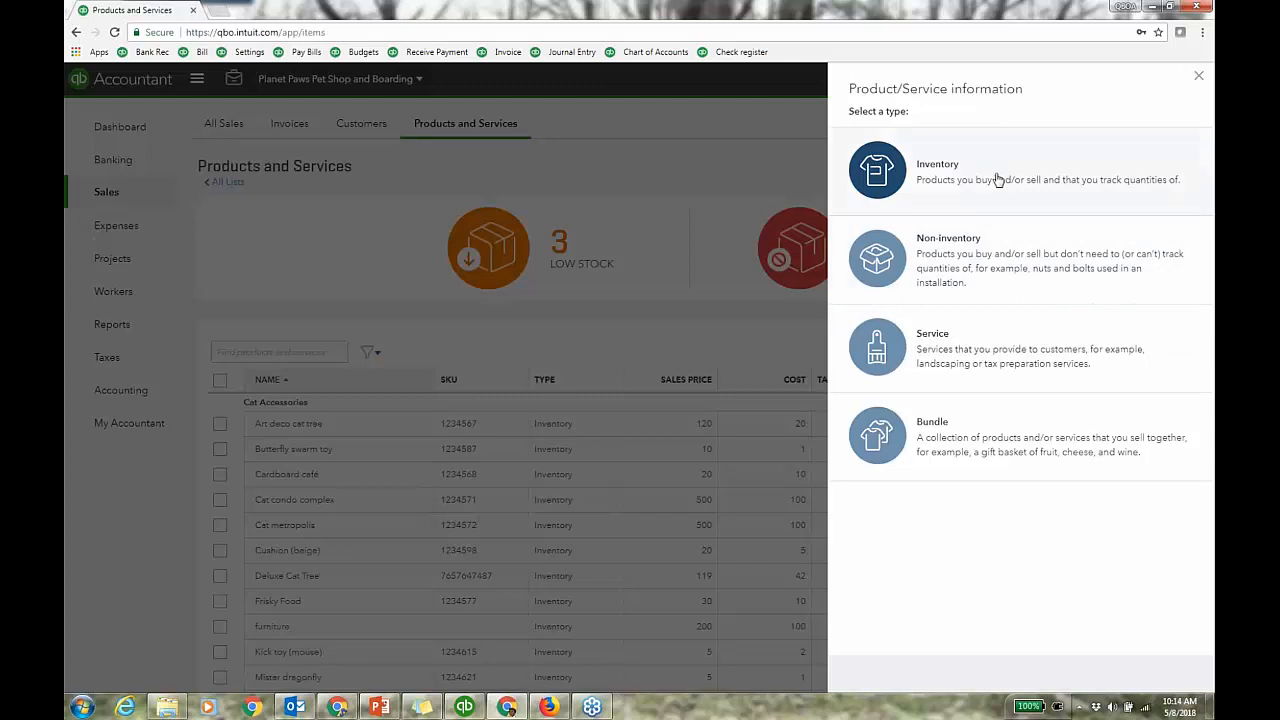
pyautogui.click(1200, 79)
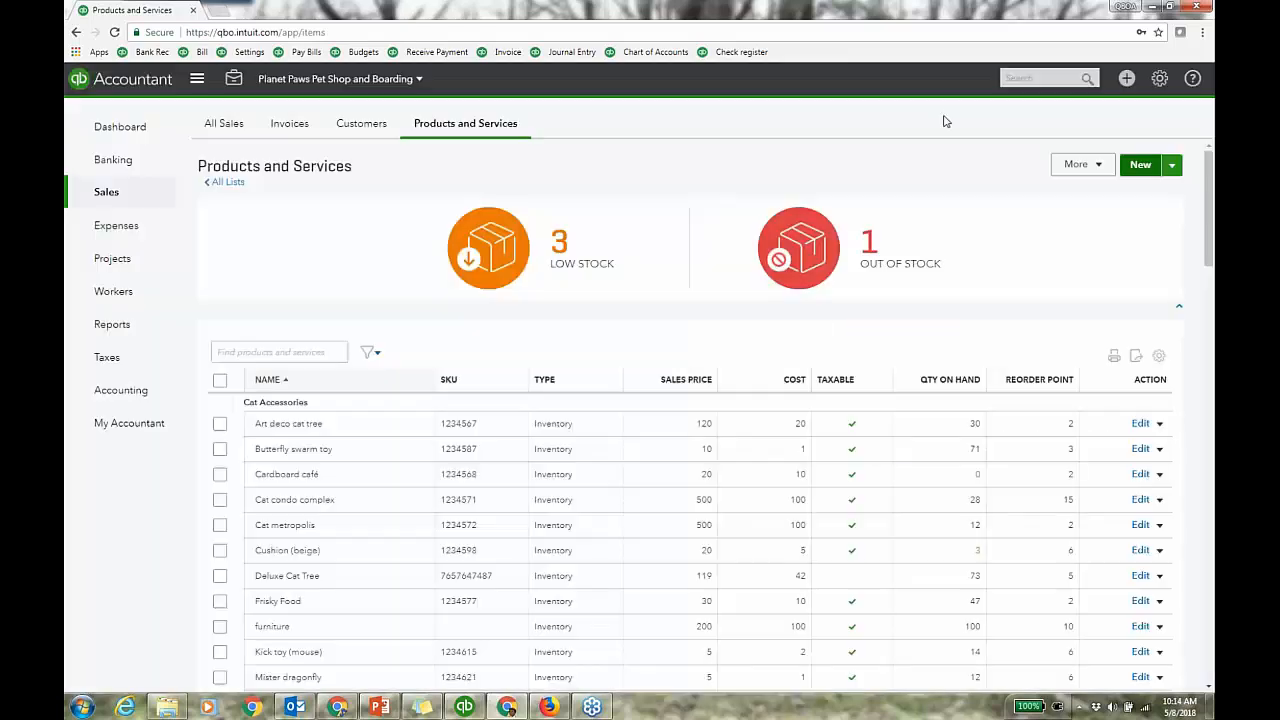
pyautogui.click(510, 247)
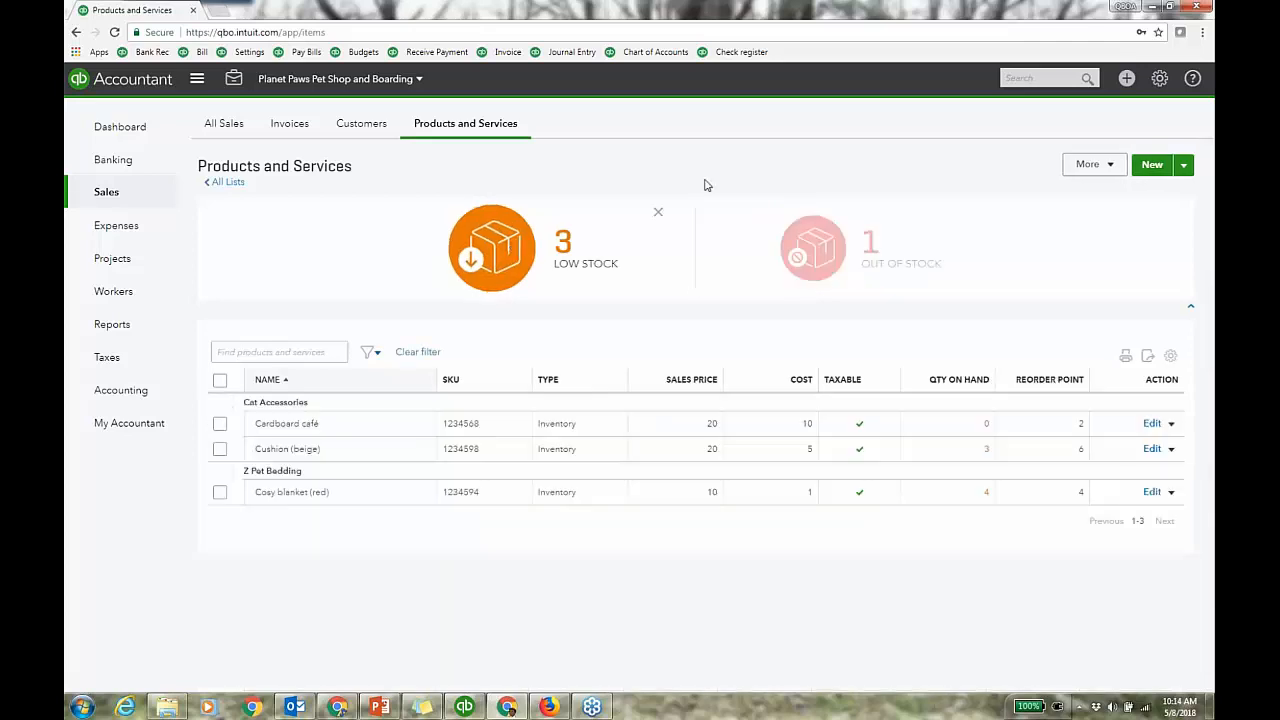
pyautogui.click(417, 352)
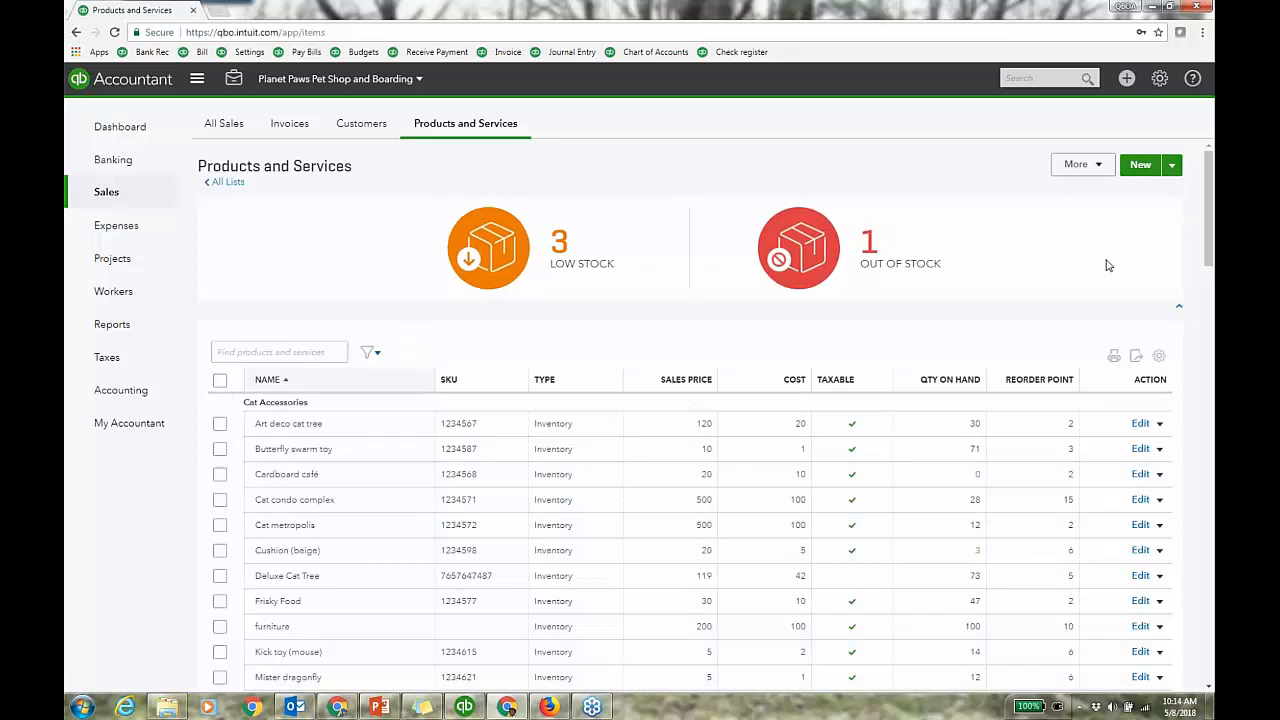
# Open the product categories list and view the blank form for a new category, closing it without saving
pyautogui.click(1080, 165)
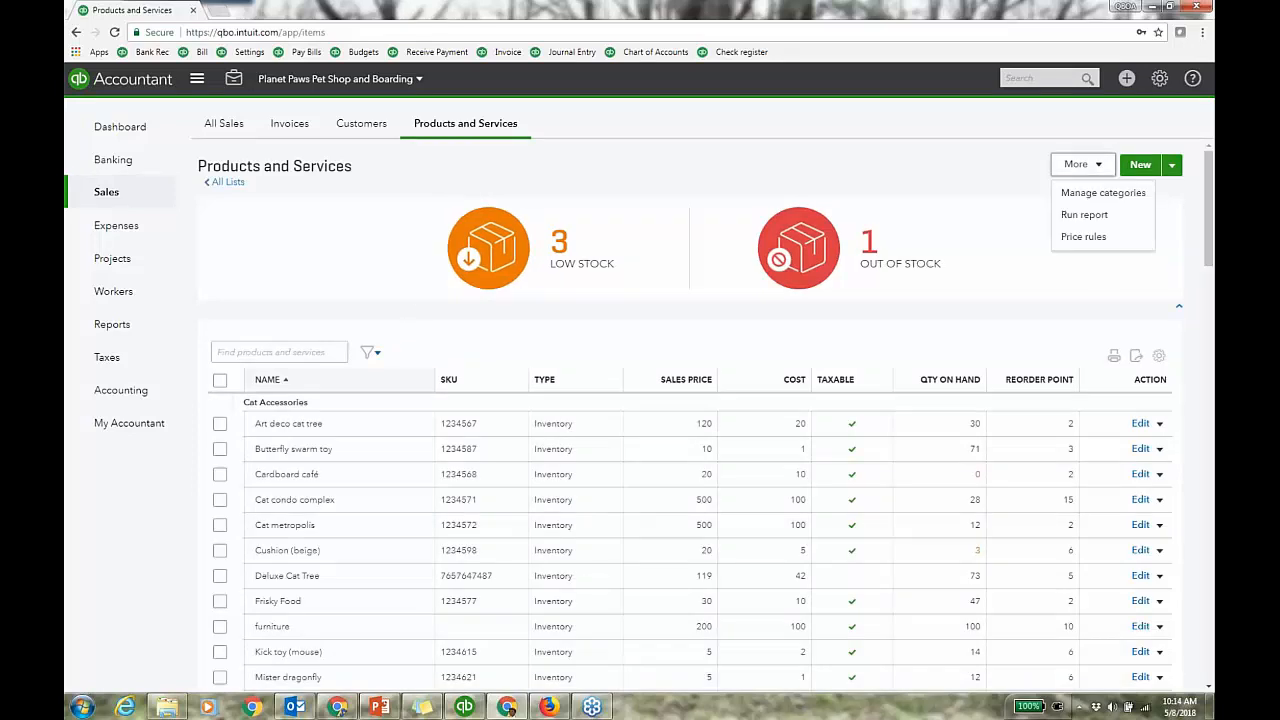
pyautogui.click(1100, 193)
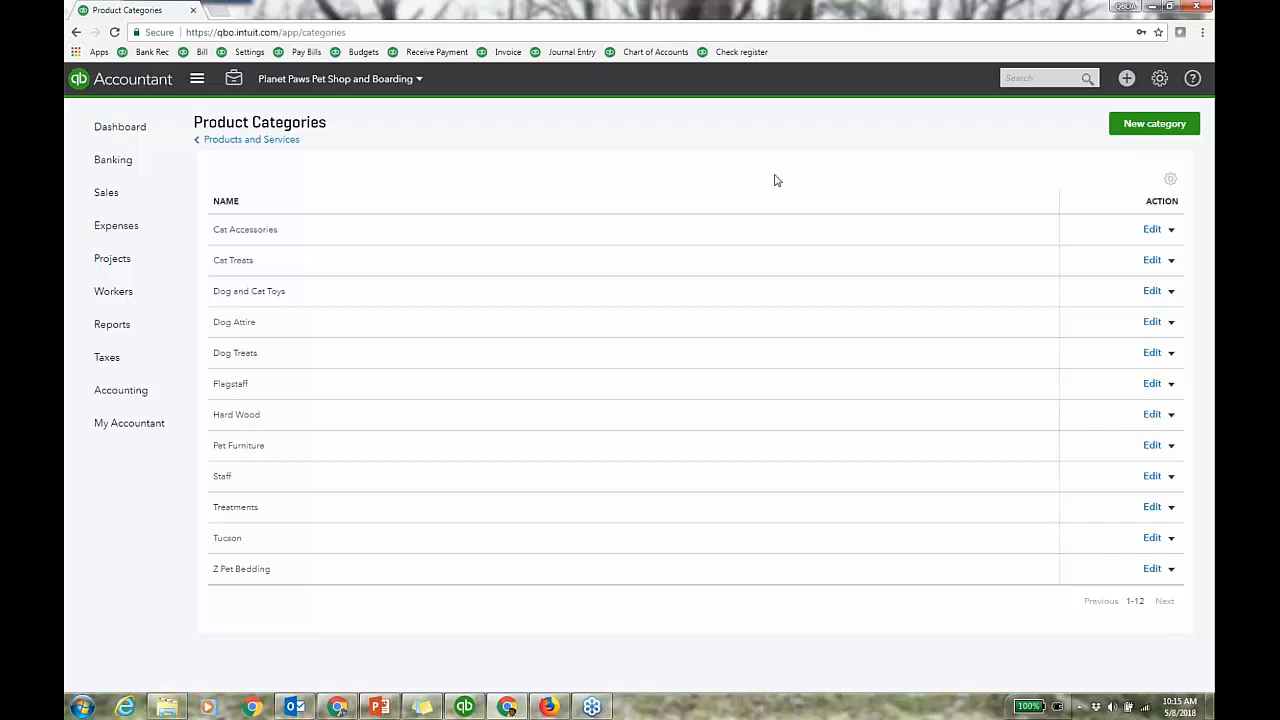
pyautogui.click(1147, 125)
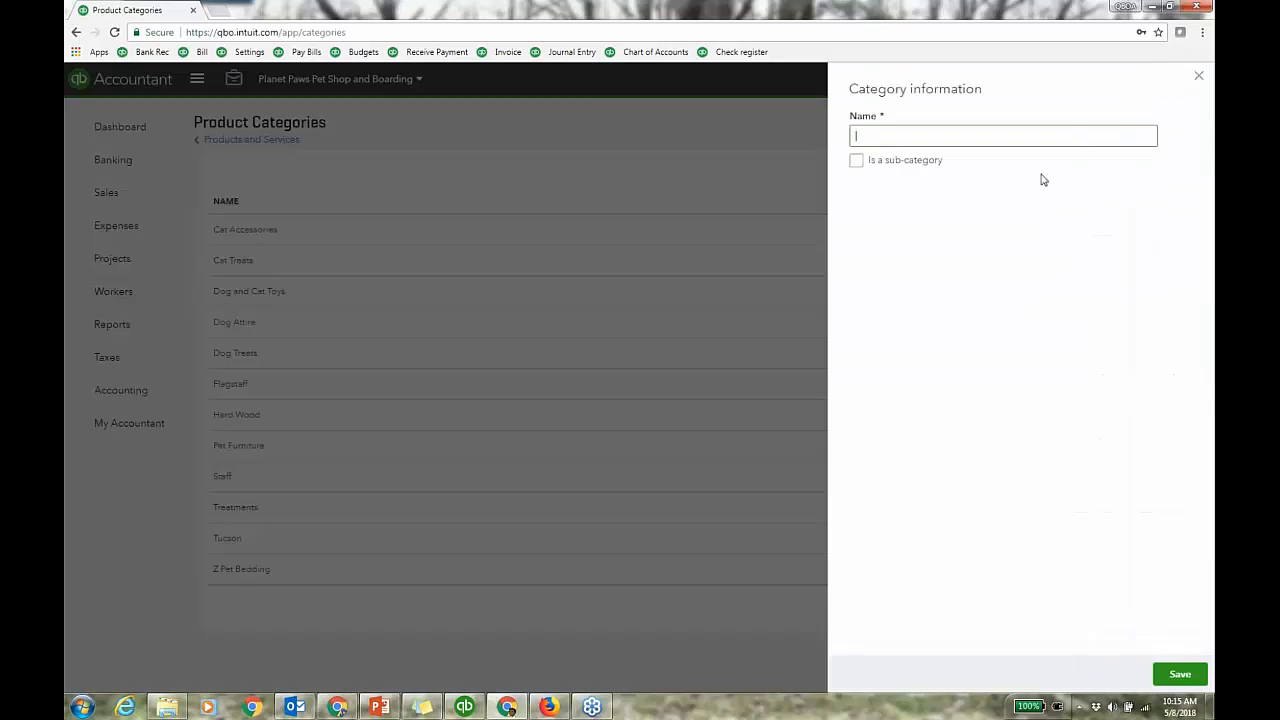
pyautogui.click(1199, 78)
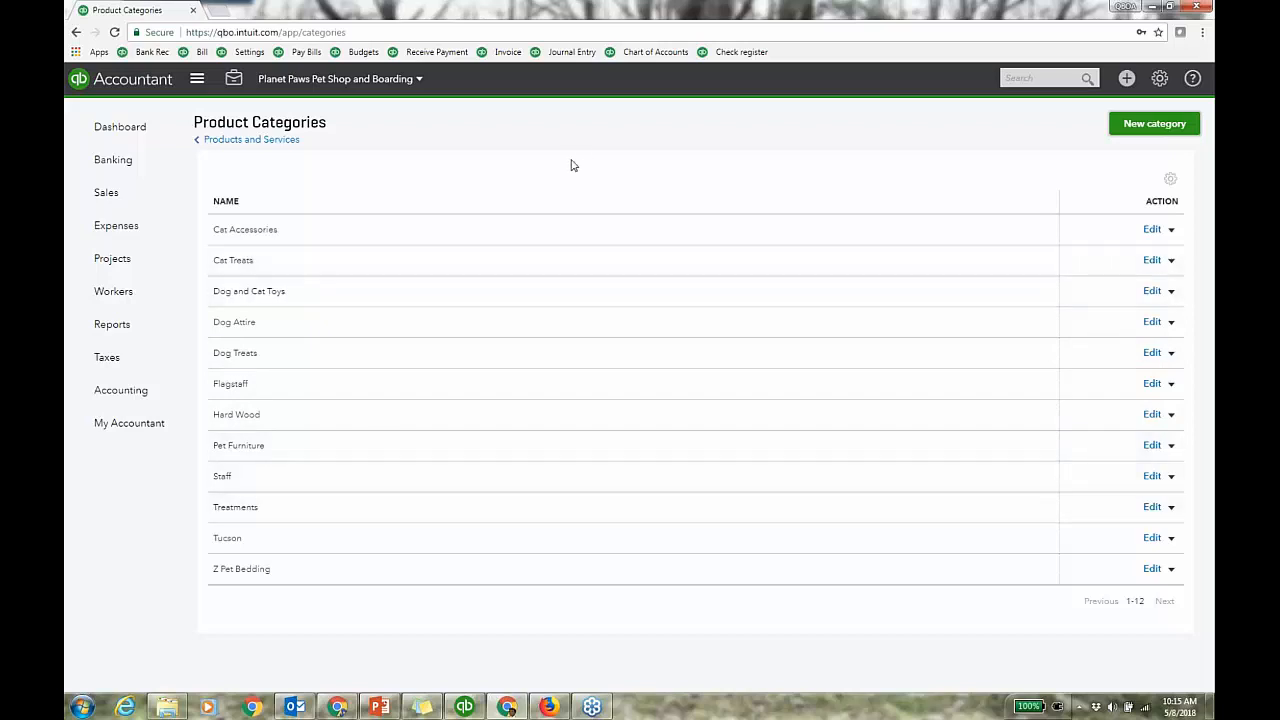
# Return from the product categories to the Products and Services list and view its column and row display options
pyautogui.click(286, 145)
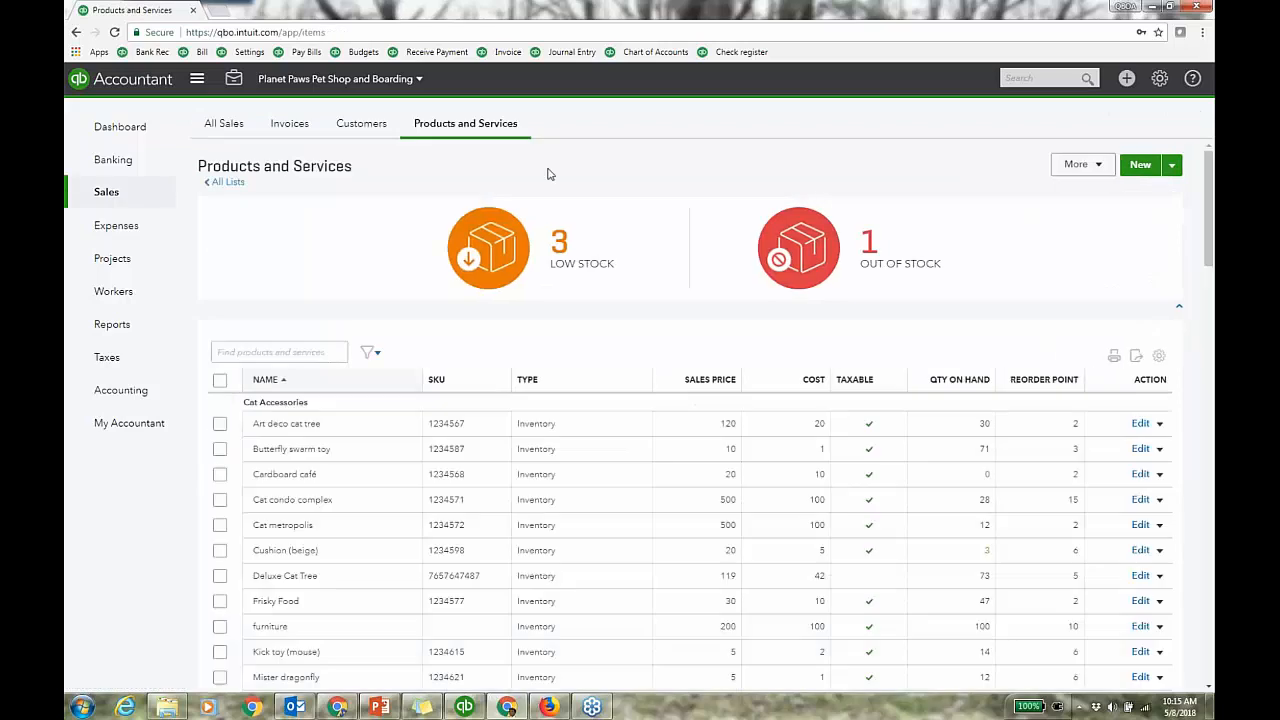
pyautogui.click(1159, 358)
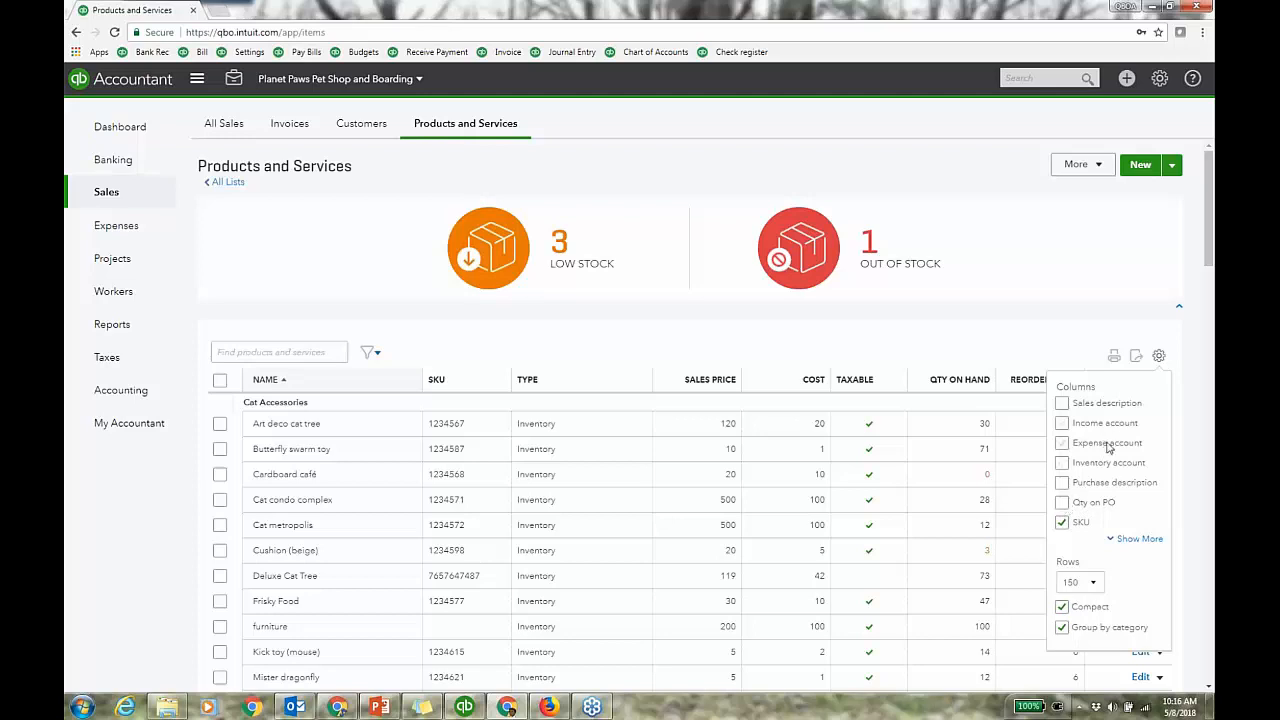
pyautogui.click(1159, 357)
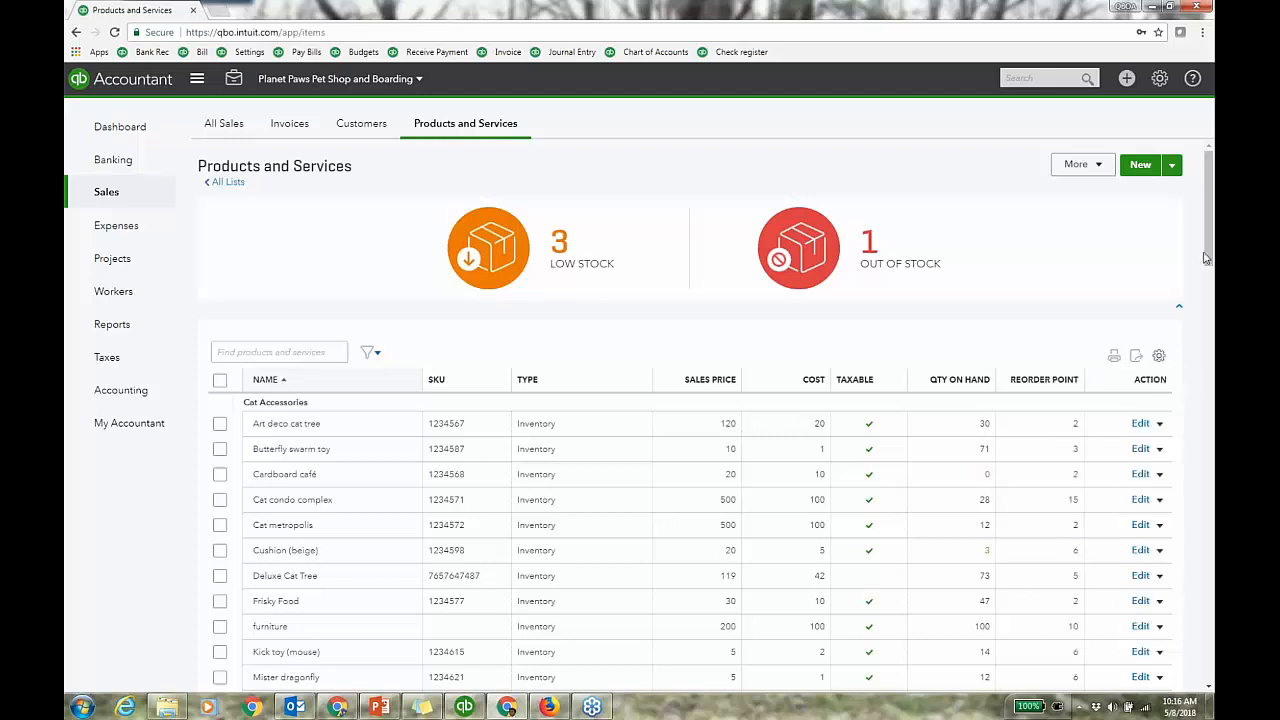
# Filter the Products and Services list to the Cat Accessories category, and clear the filter
pyautogui.moveTo(1209, 256); pyautogui.dragTo(1212, 268)
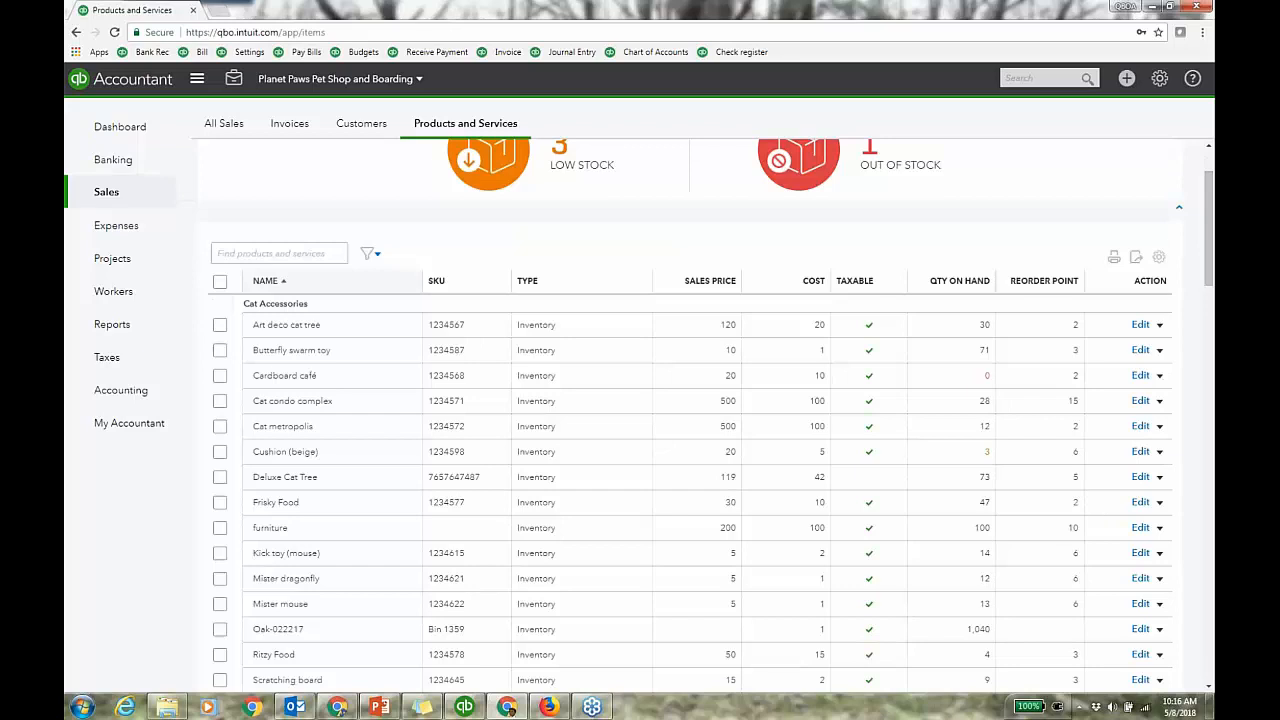
pyautogui.click(370, 254)
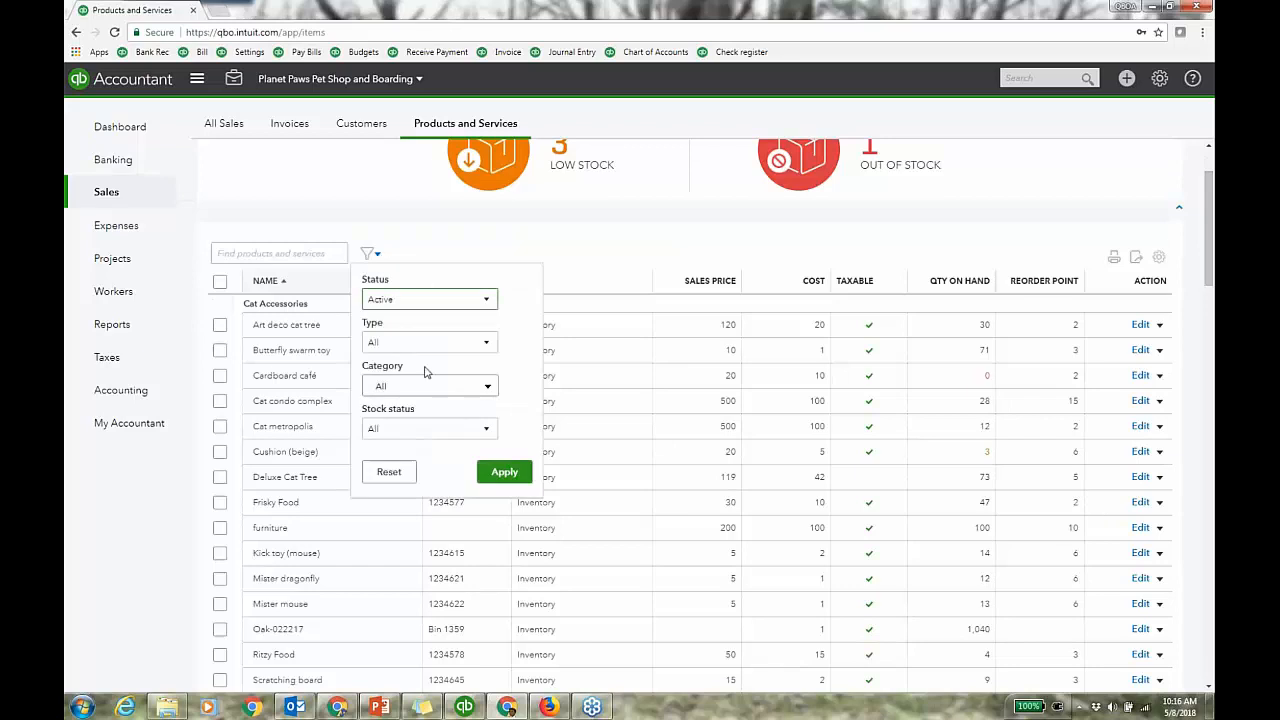
pyautogui.click(487, 388)
pyautogui.click(410, 438)
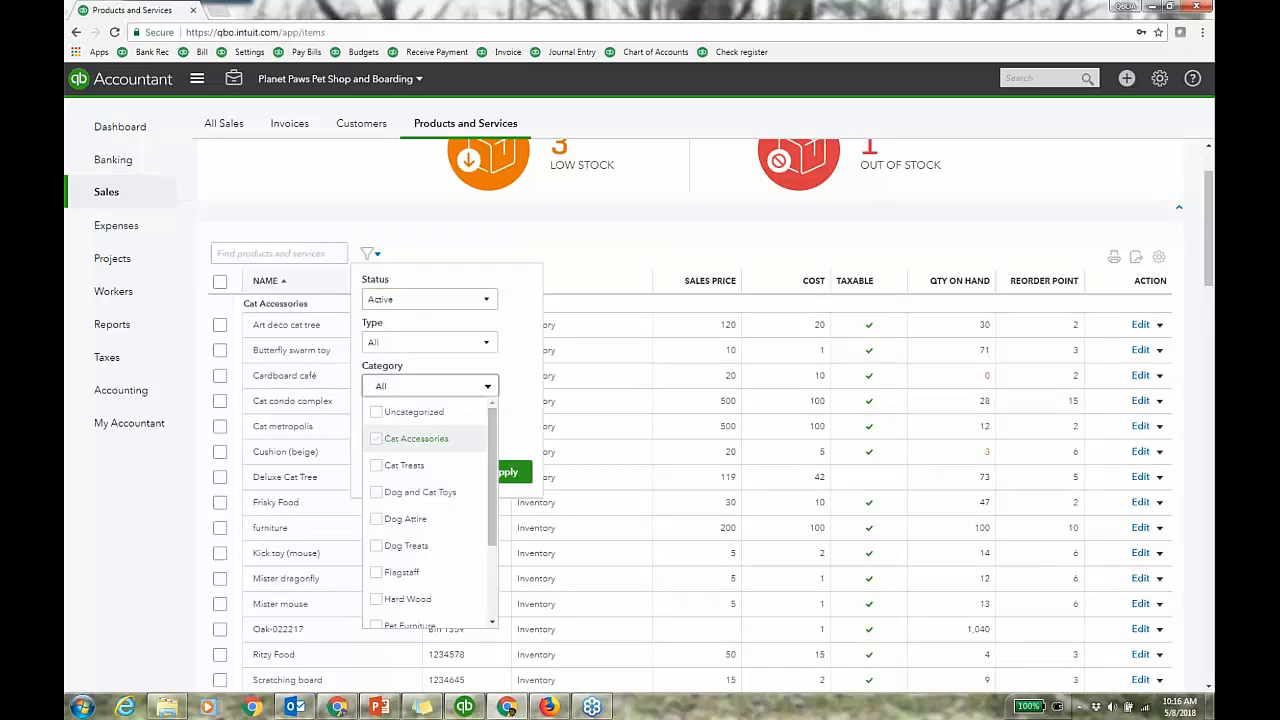
pyautogui.click(512, 474)
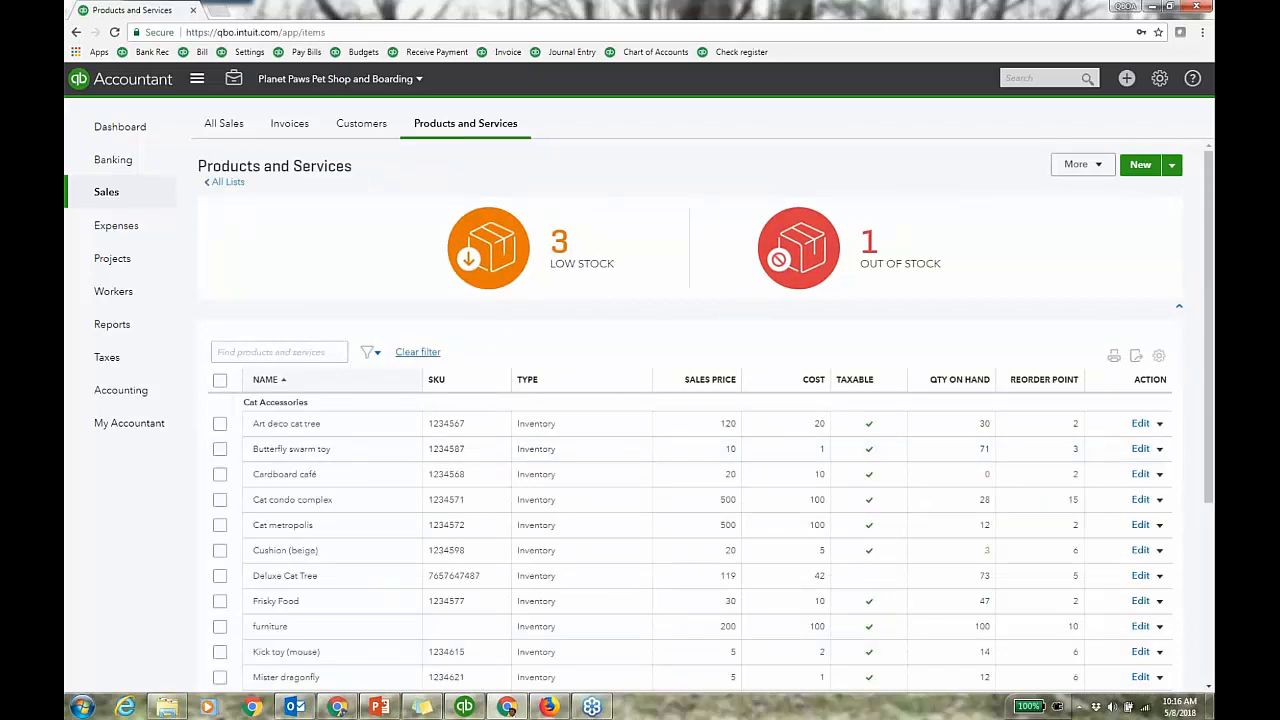
pyautogui.click(417, 352)
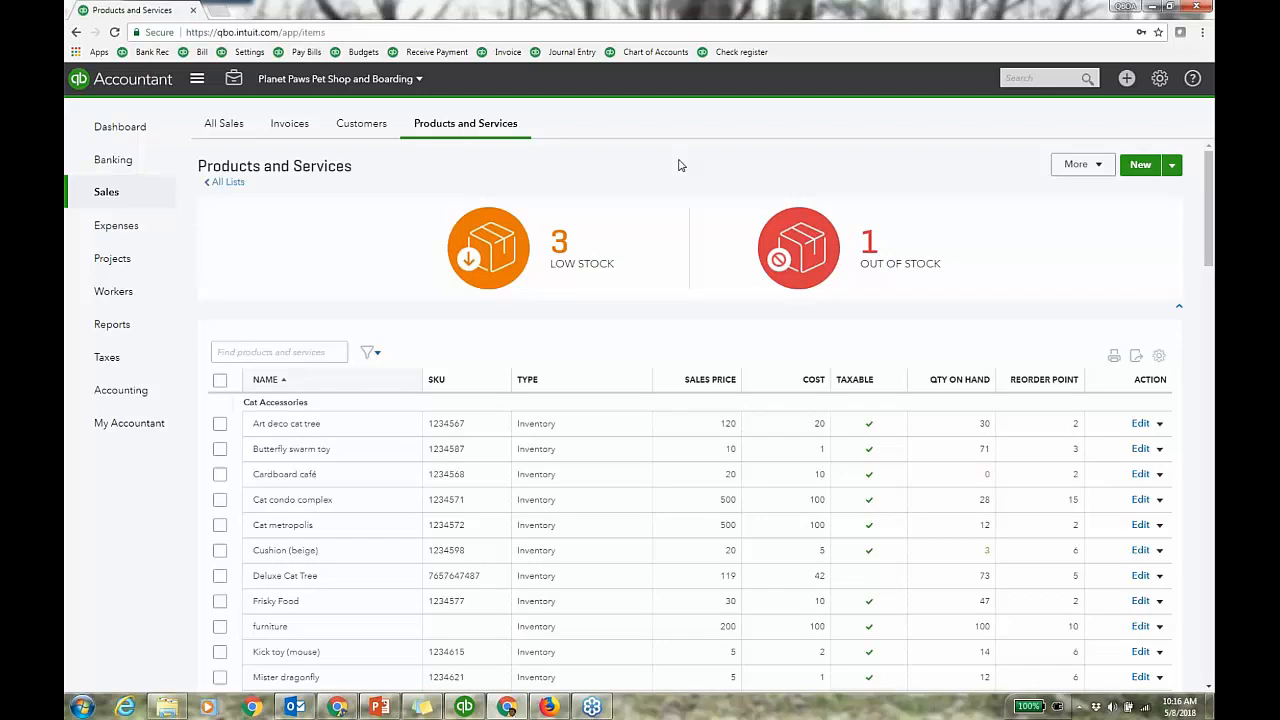
# Filter to low-stock items, open the Cardboard café item and review its details from the SKU through the preferred vendor
pyautogui.click(560, 250)
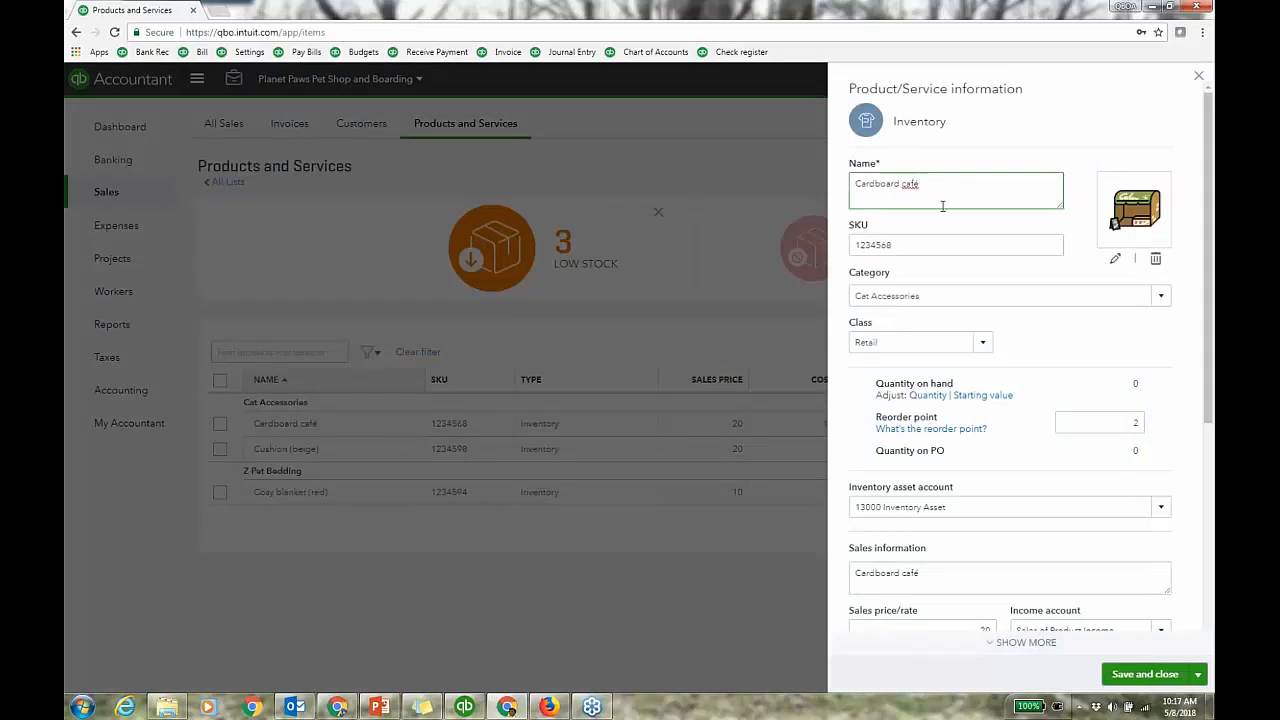
pyautogui.doubleClick(912, 247)
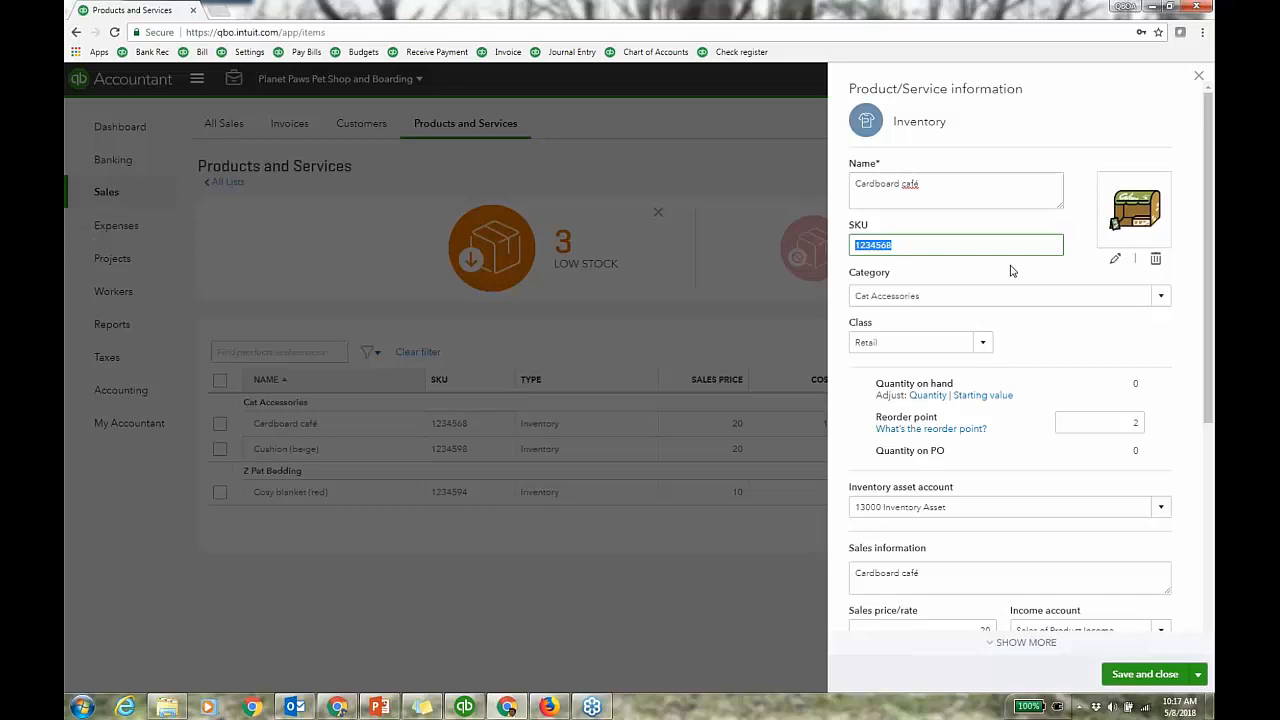
pyautogui.click(1208, 248)
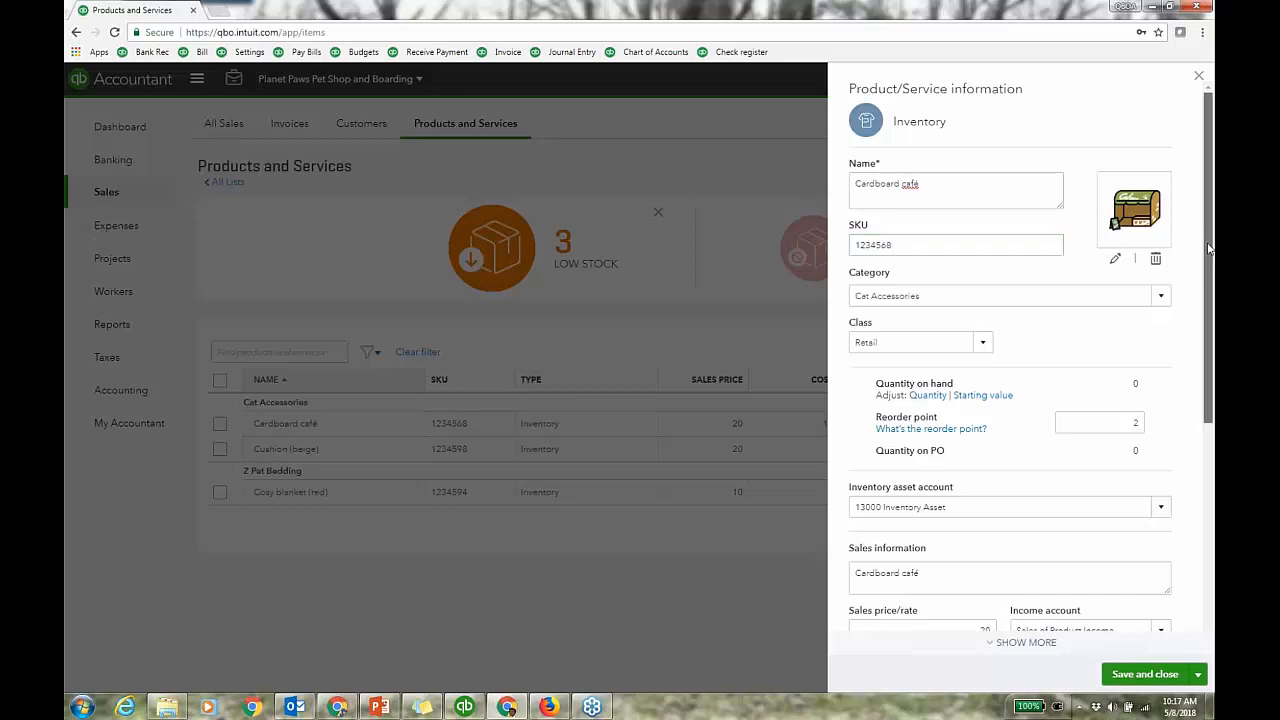
pyautogui.moveTo(1208, 248); pyautogui.dragTo(1211, 265)
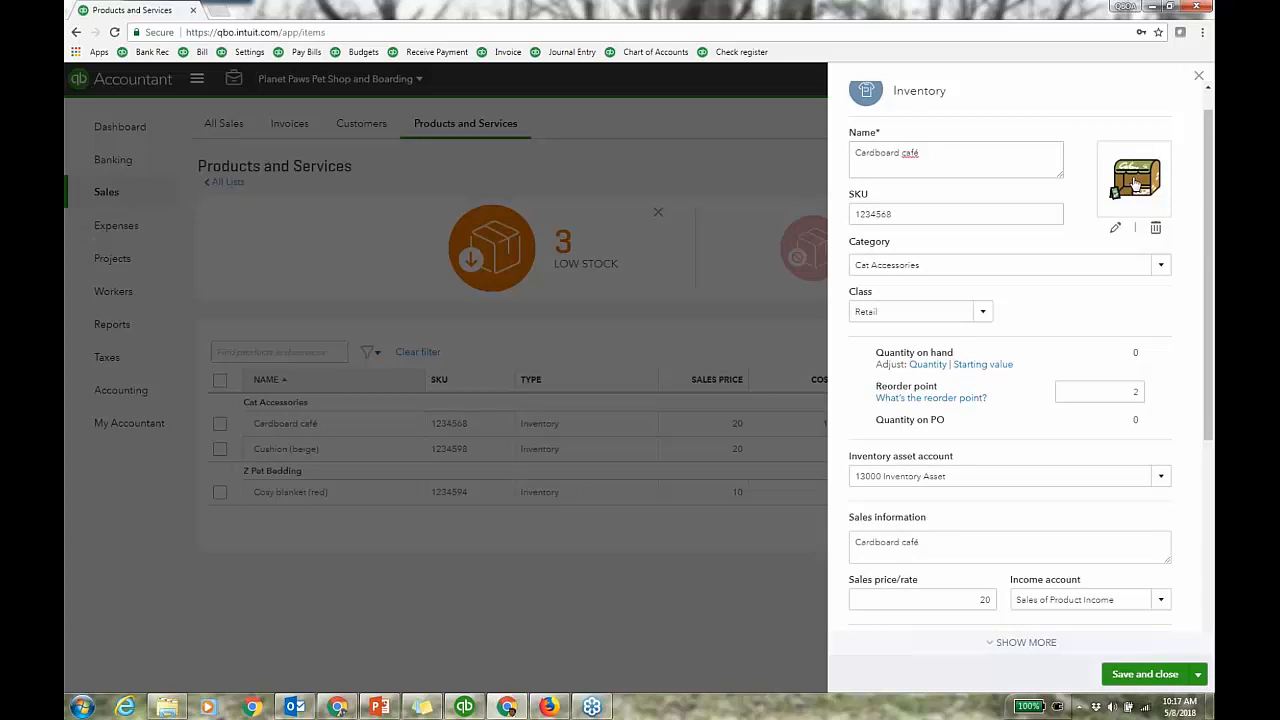
pyautogui.moveTo(1210, 186); pyautogui.dragTo(1210, 198)
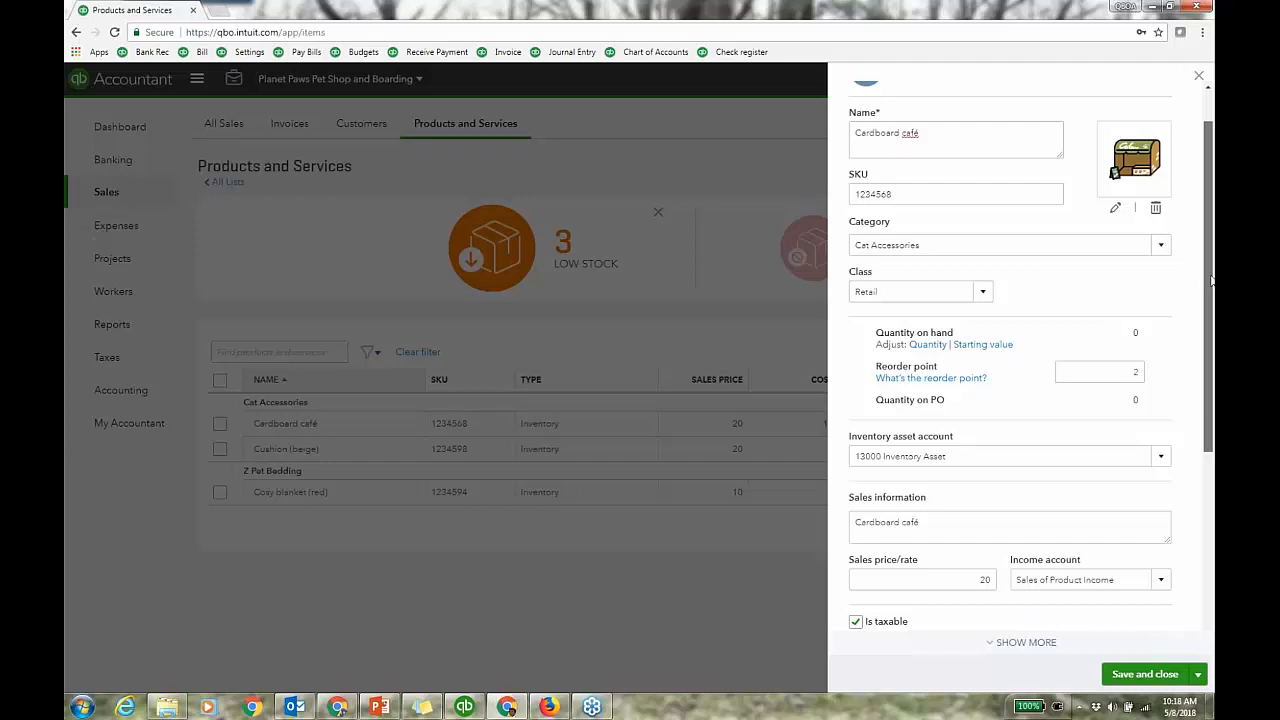
pyautogui.moveTo(1210, 281); pyautogui.dragTo(1210, 324)
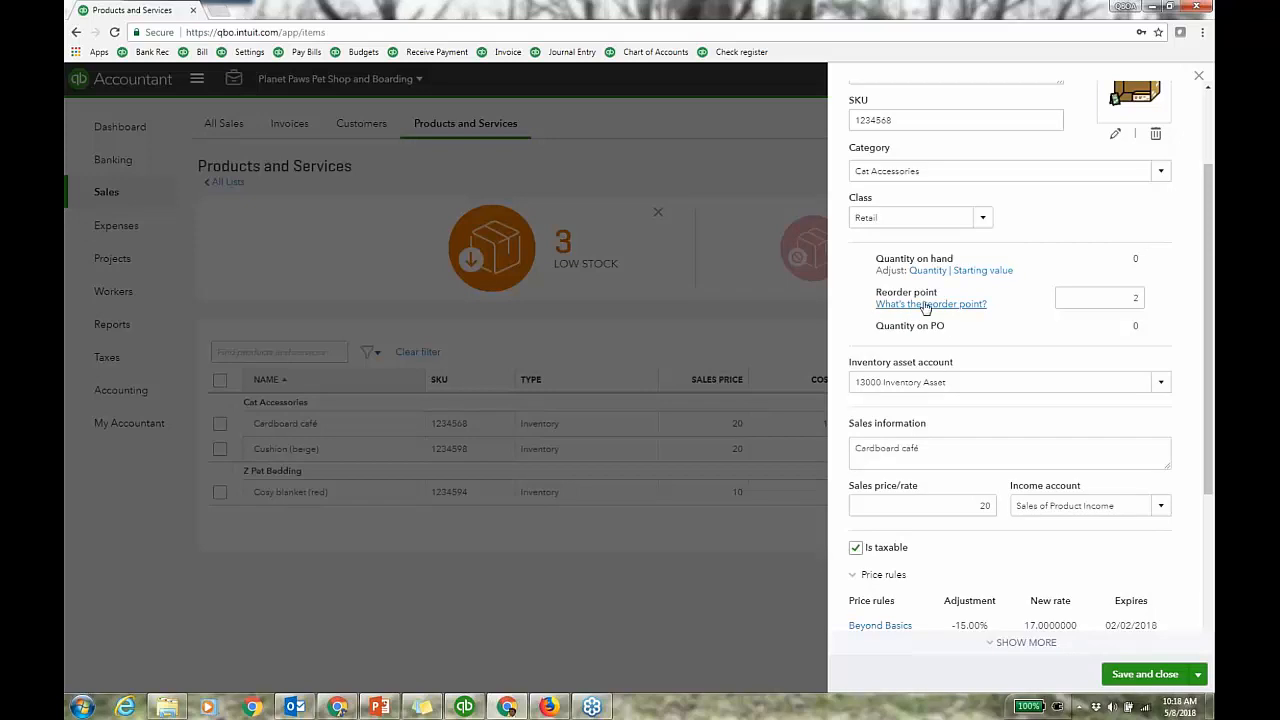
pyautogui.click(1128, 301)
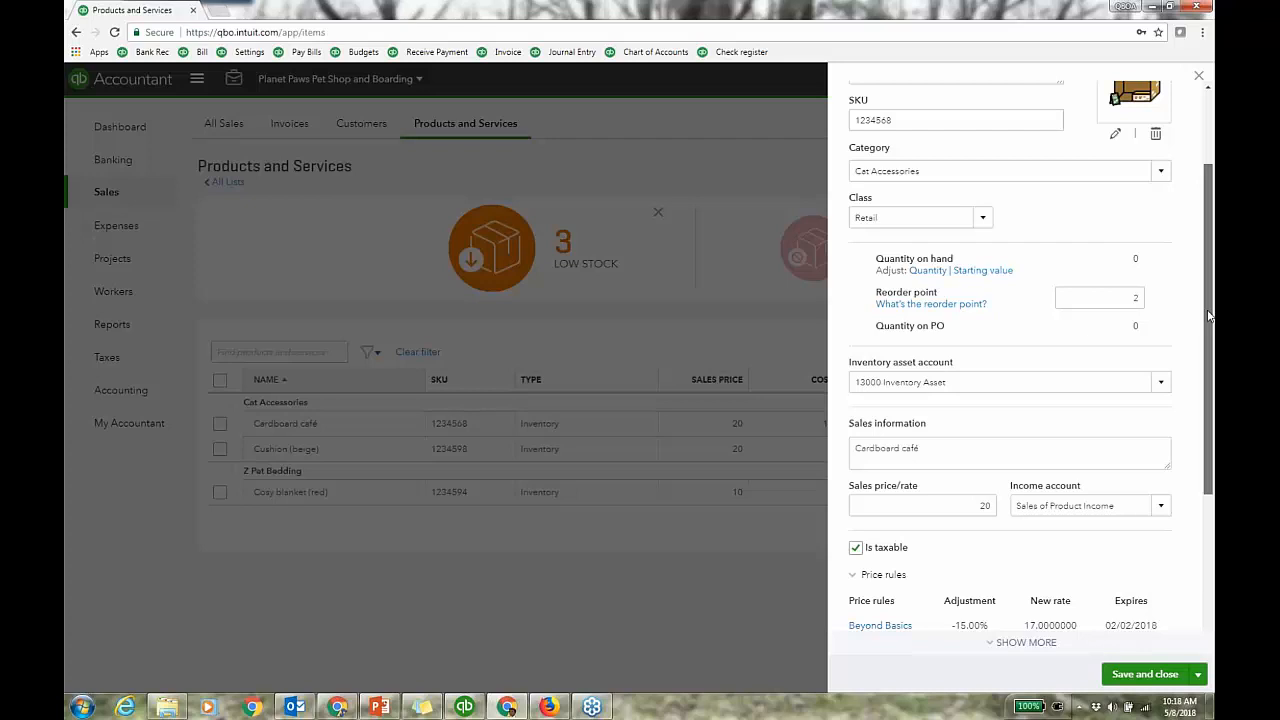
pyautogui.scroll(-3, 1208, 316)
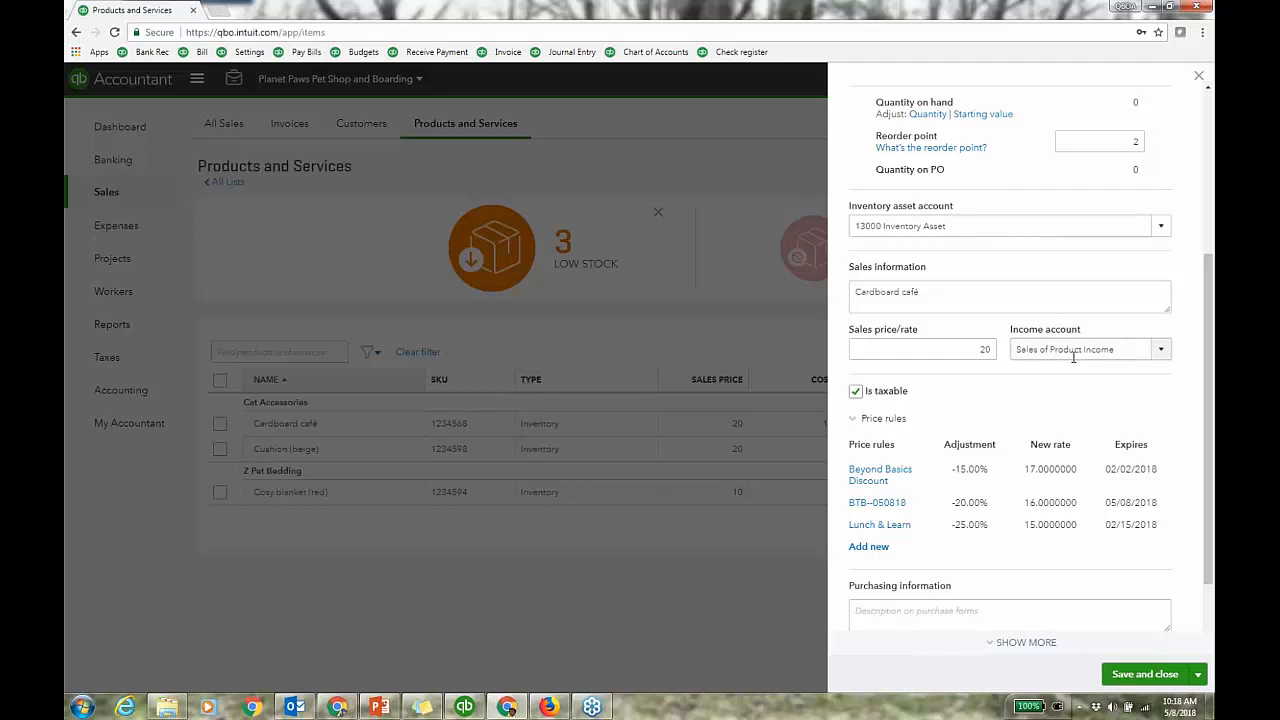
pyautogui.scroll(-1, 1207, 372)
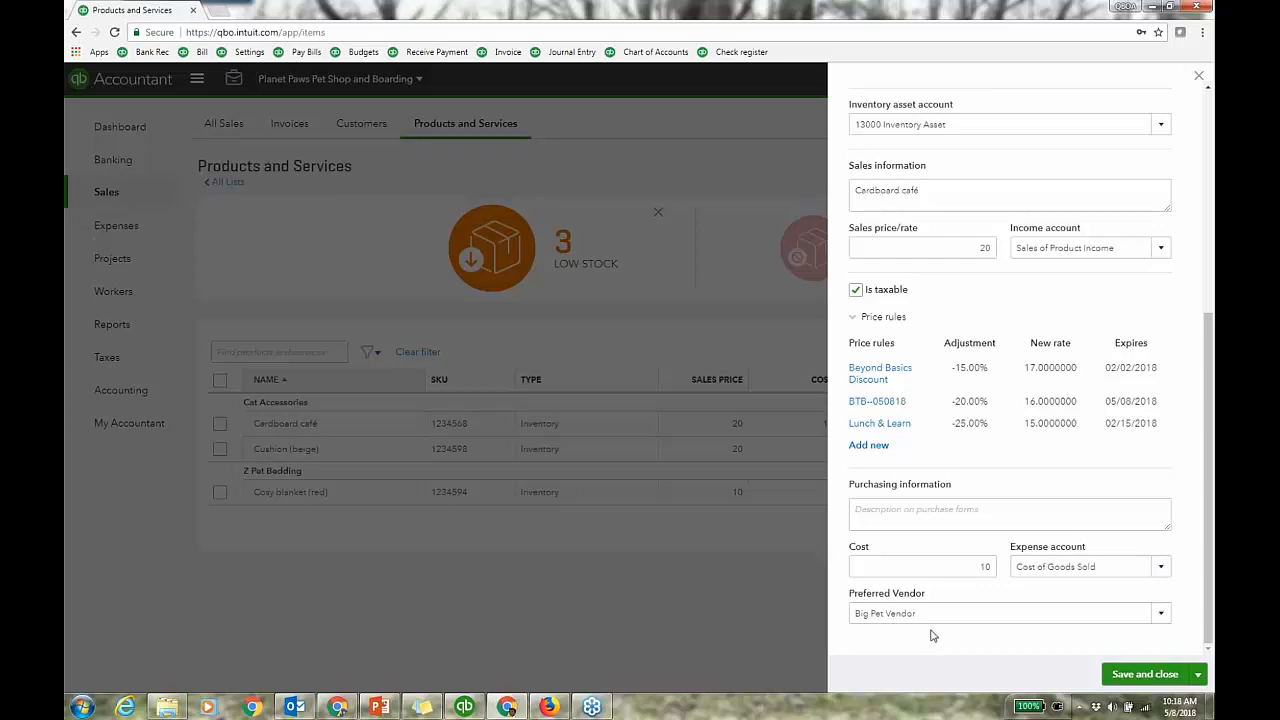
pyautogui.moveTo(926, 594); pyautogui.dragTo(846, 596)
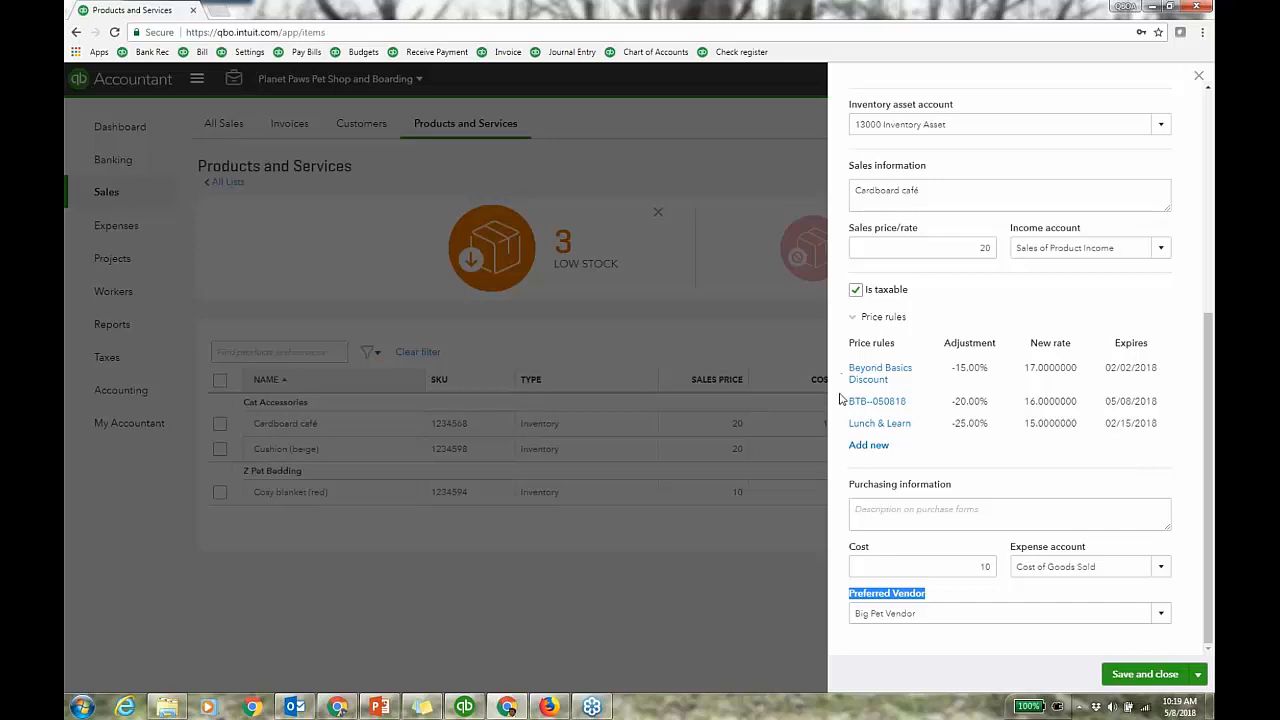
# Collapse and re-expand the Cardboard café item's price rules to review them, leaving the section collapsed
pyautogui.click(866, 316)
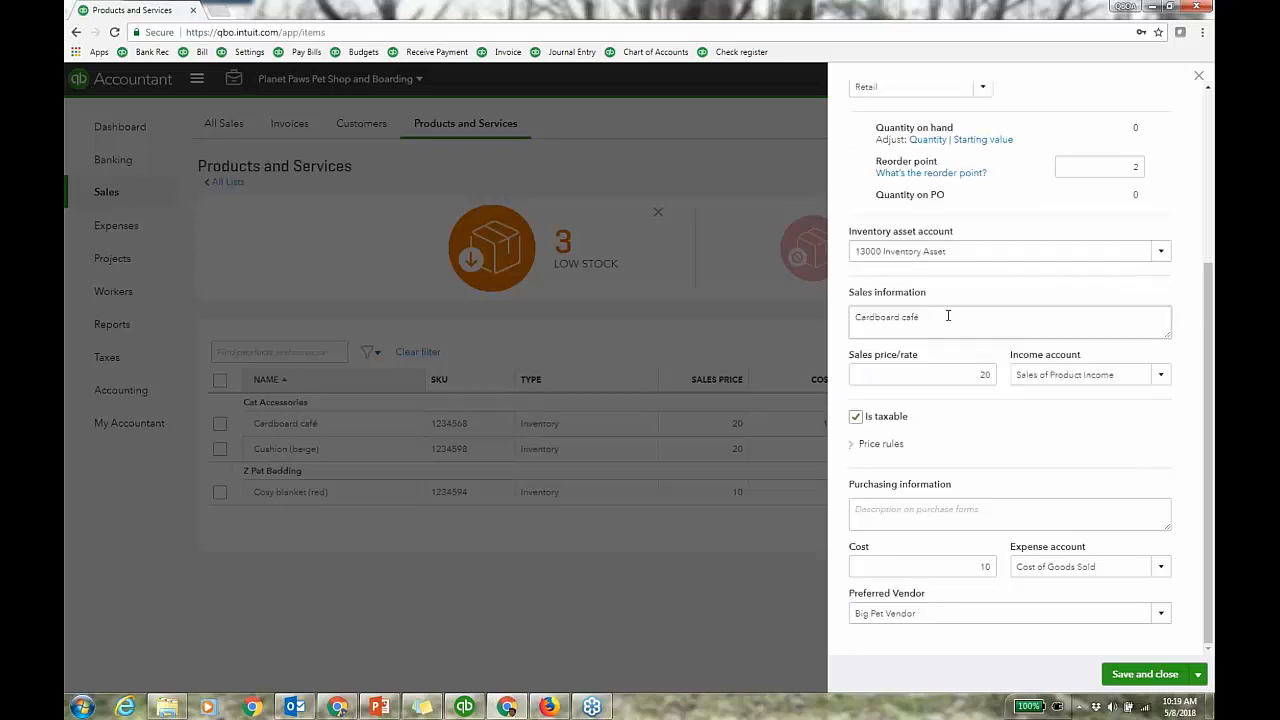
pyautogui.click(853, 444)
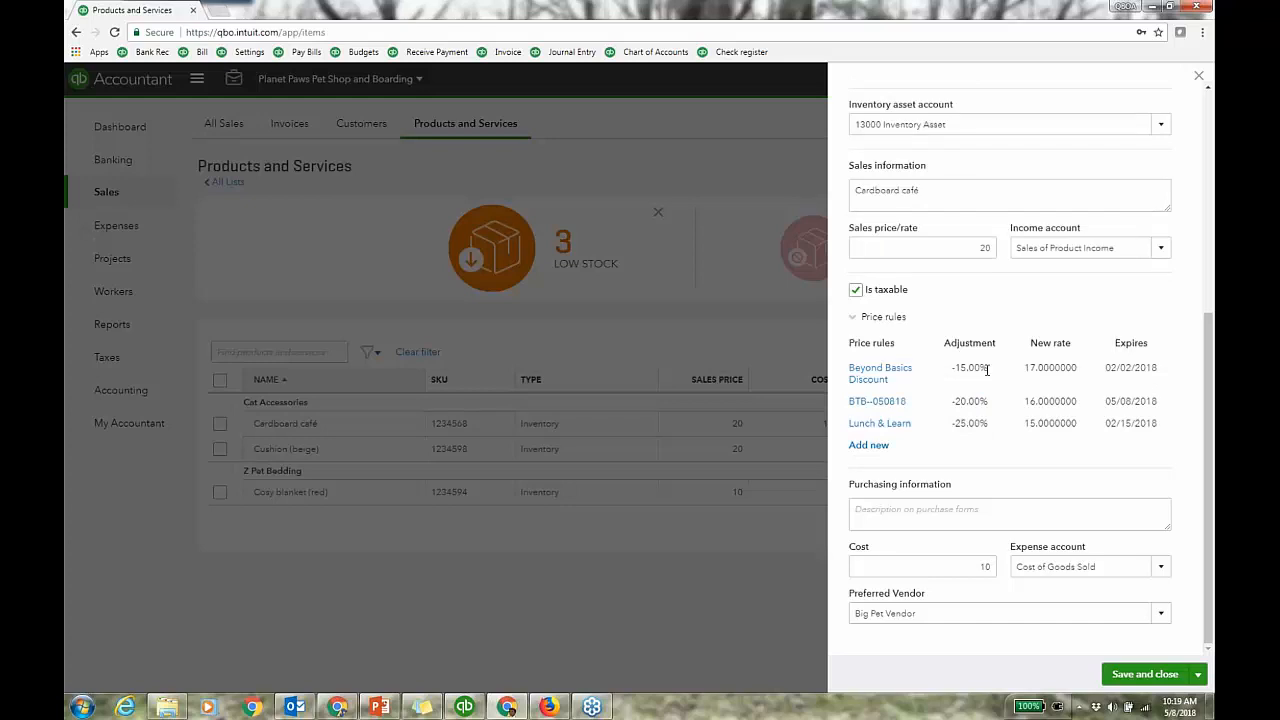
pyautogui.click(854, 320)
# View the inventory quantity adjustment form for Cardboard café, including its new quantity field, and close it without saving
pyautogui.scroll(2, 1030, 360)
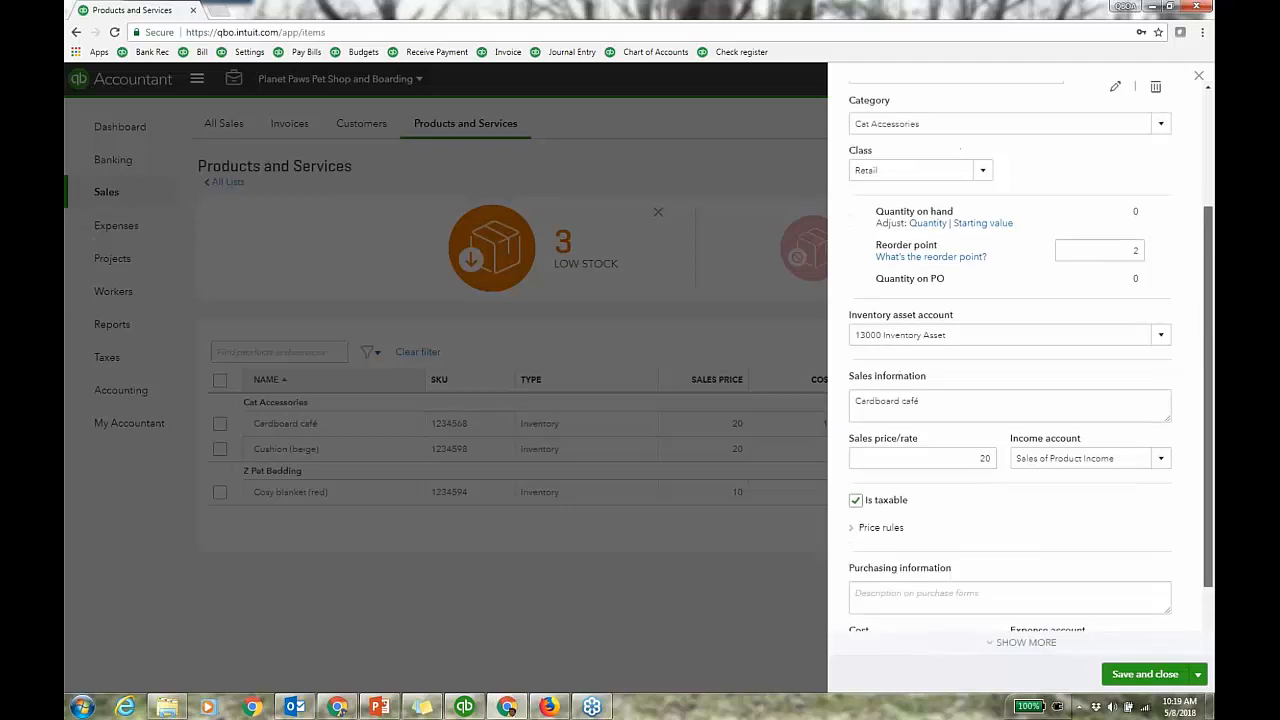
pyautogui.scroll(3, 1030, 360)
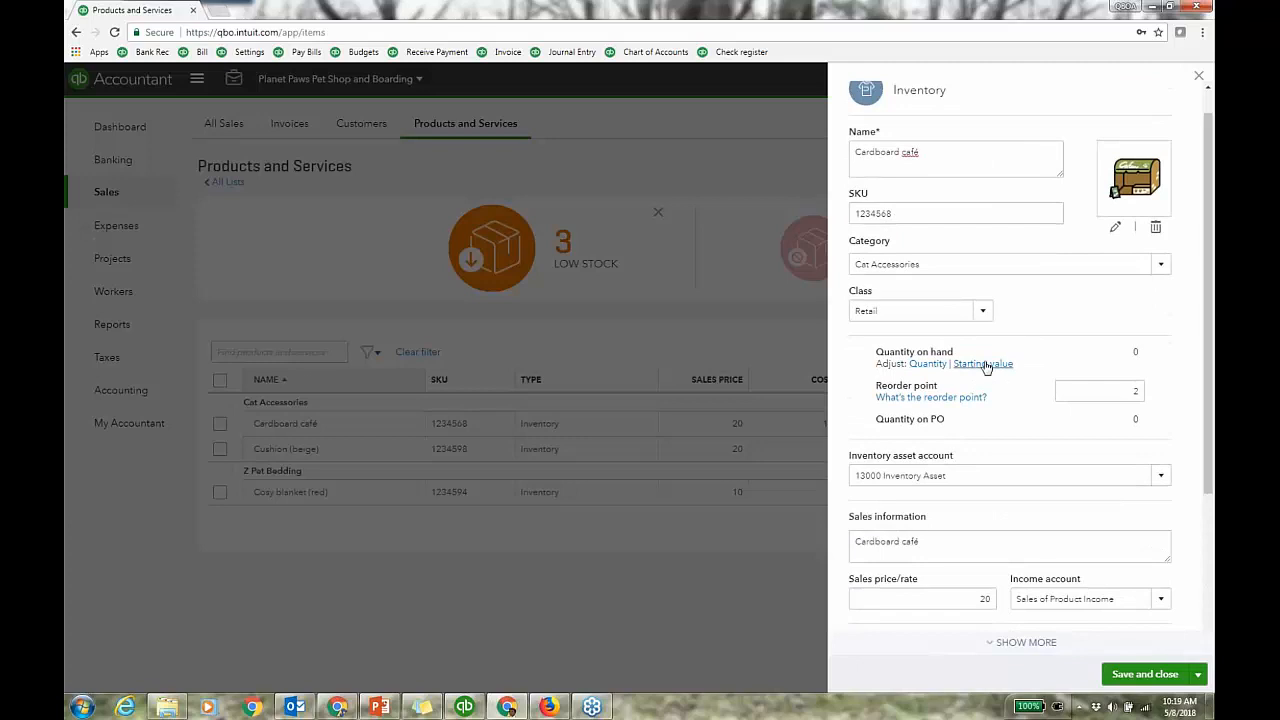
pyautogui.click(928, 364)
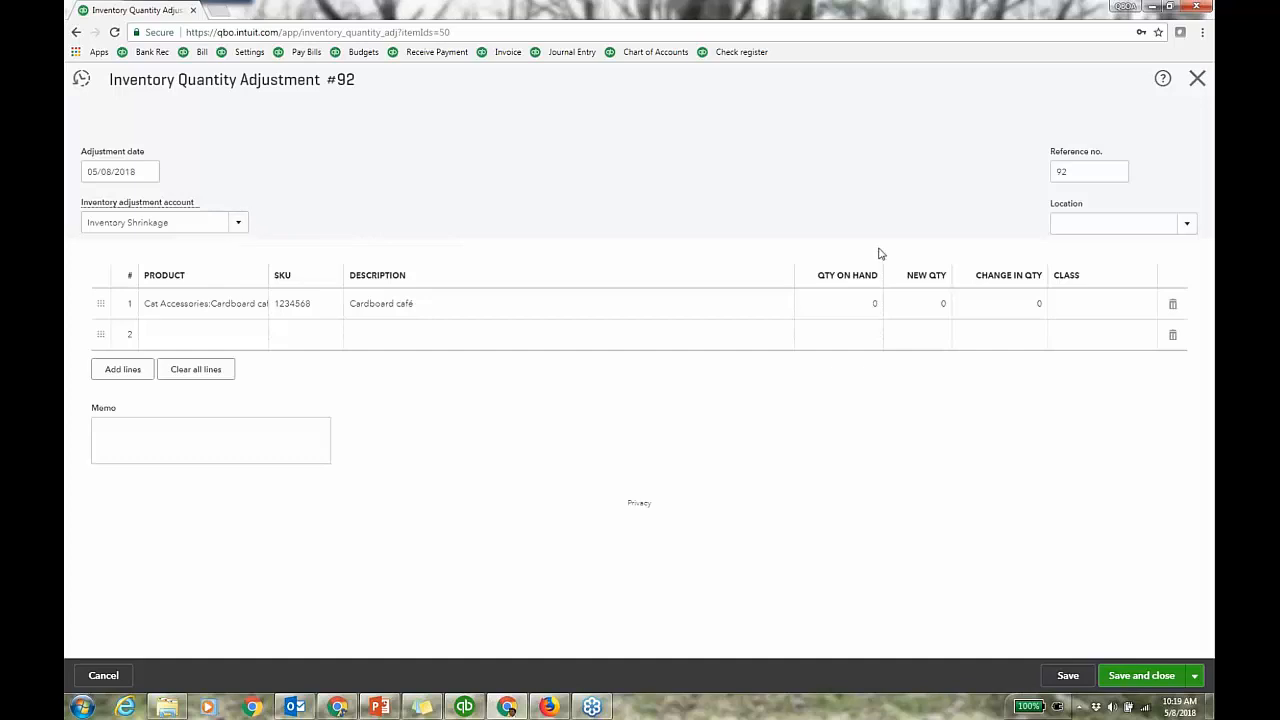
pyautogui.click(944, 312)
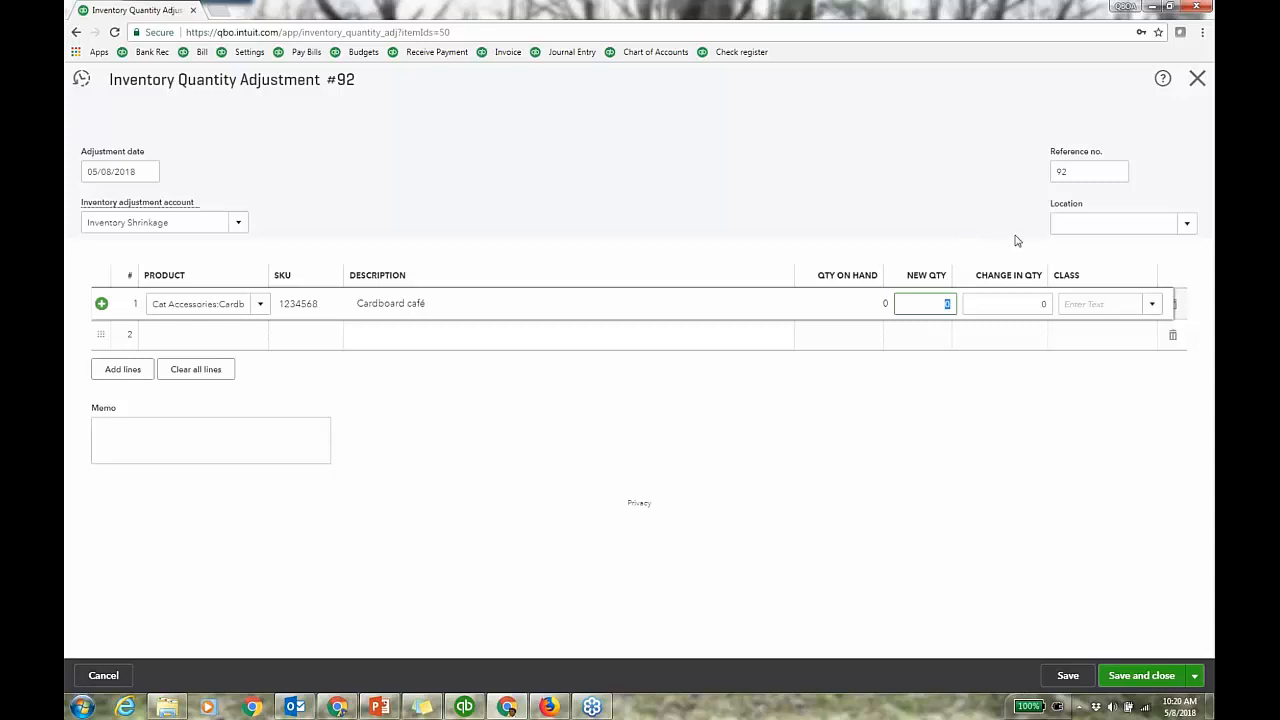
pyautogui.click(1197, 80)
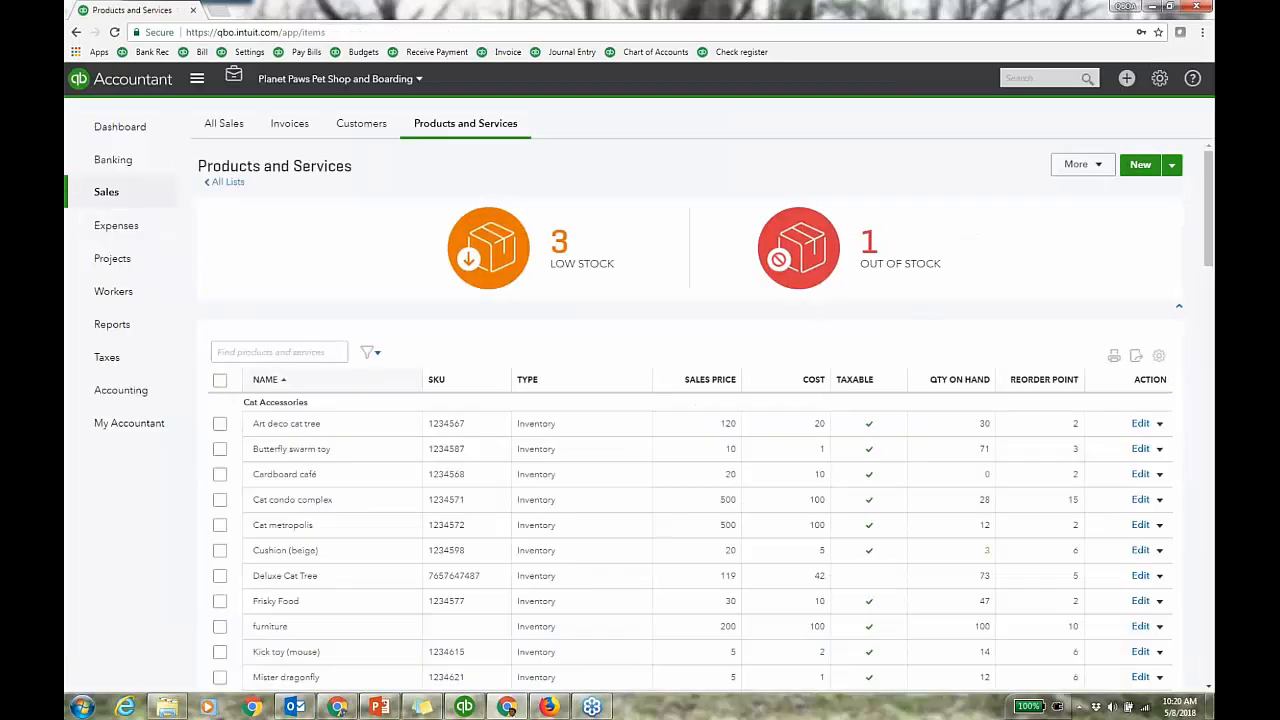
# Reopen Cardboard café from the low-stock items, view its inventory starting value form, and close it without saving
pyautogui.click(515, 256)
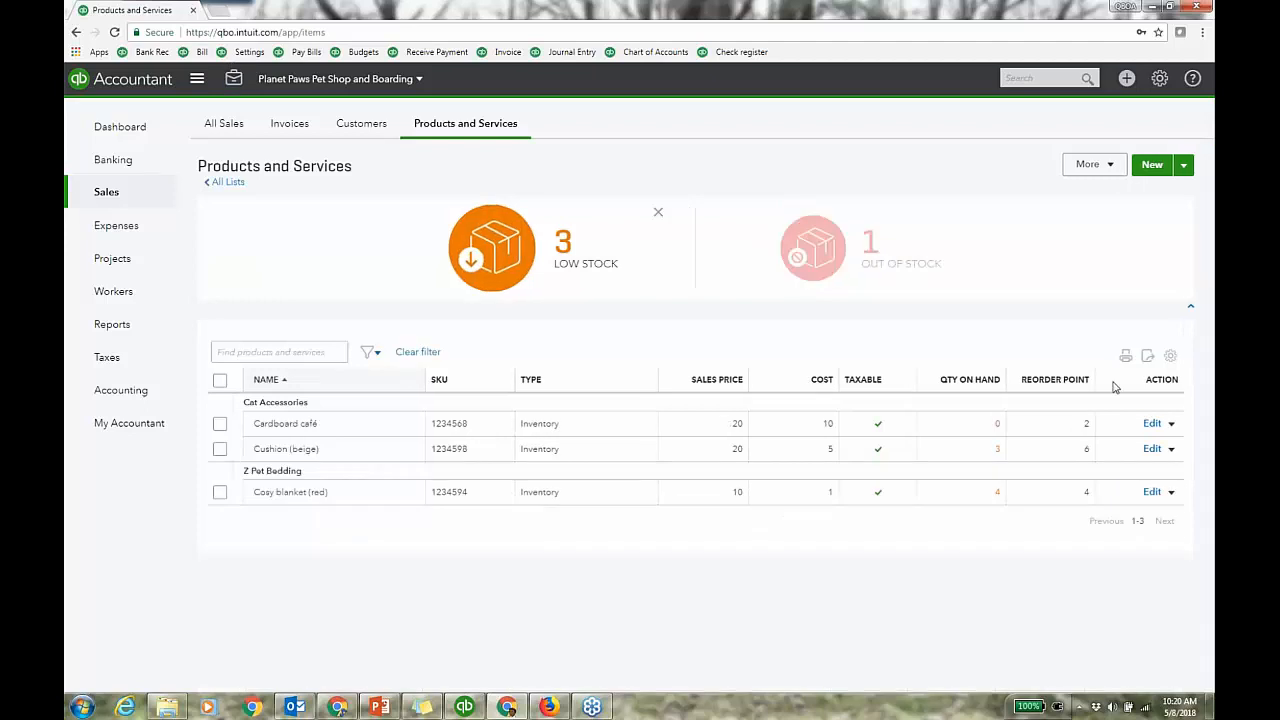
pyautogui.click(1155, 423)
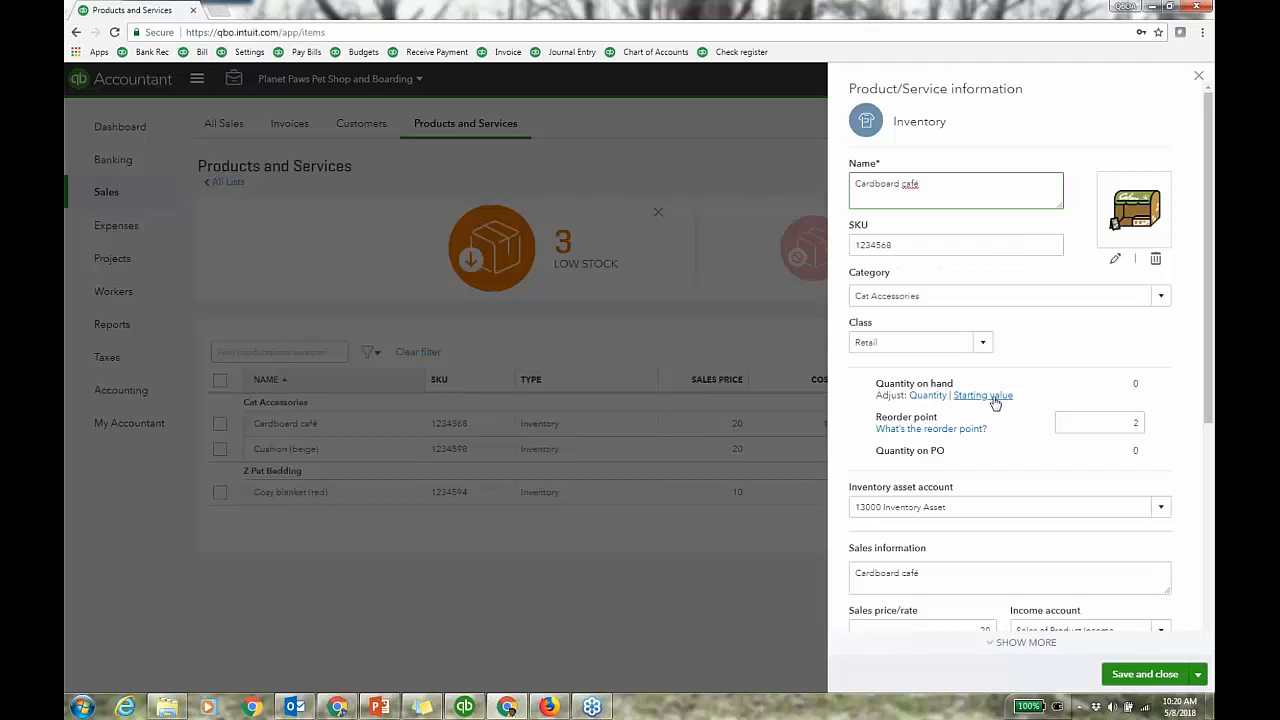
pyautogui.click(992, 398)
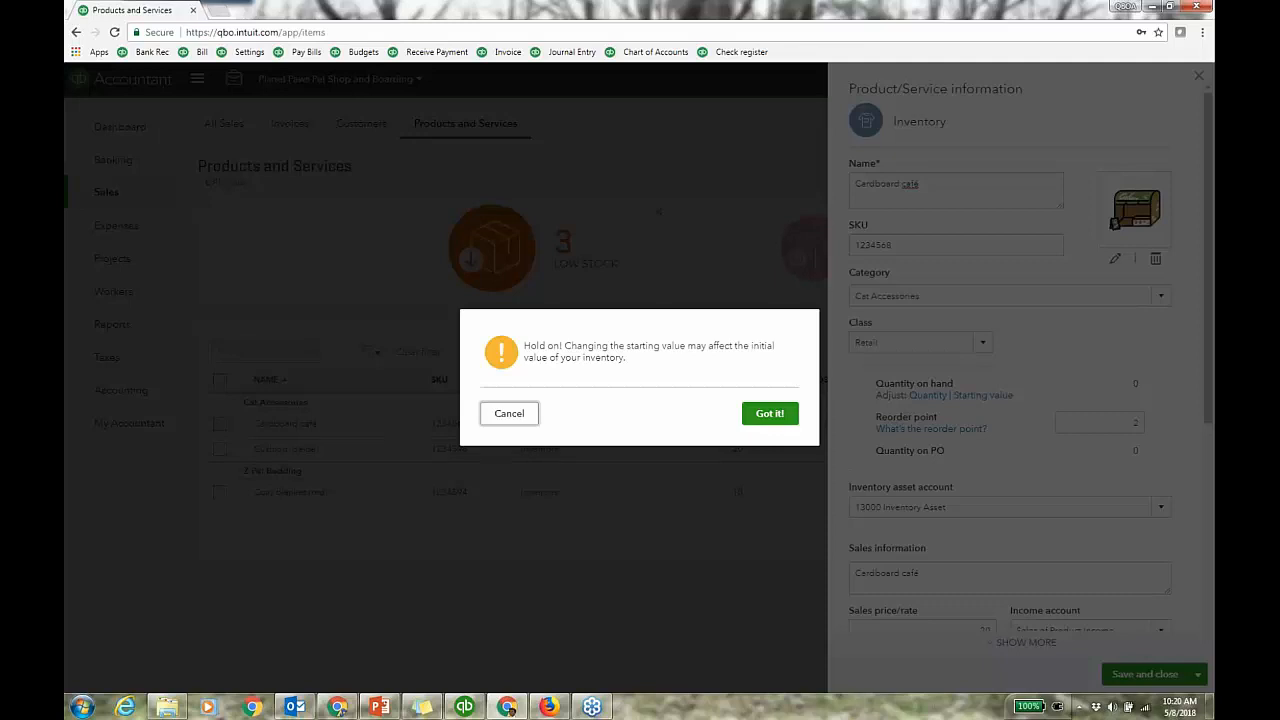
pyautogui.click(768, 413)
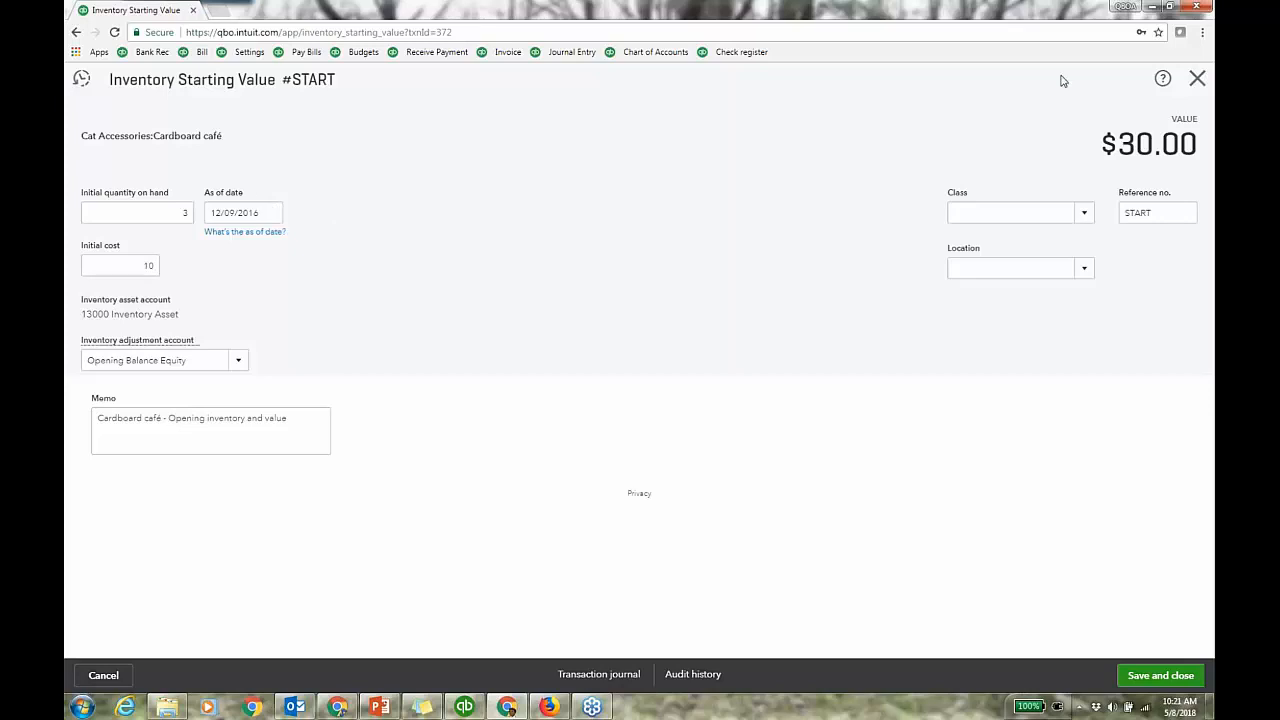
pyautogui.click(1198, 80)
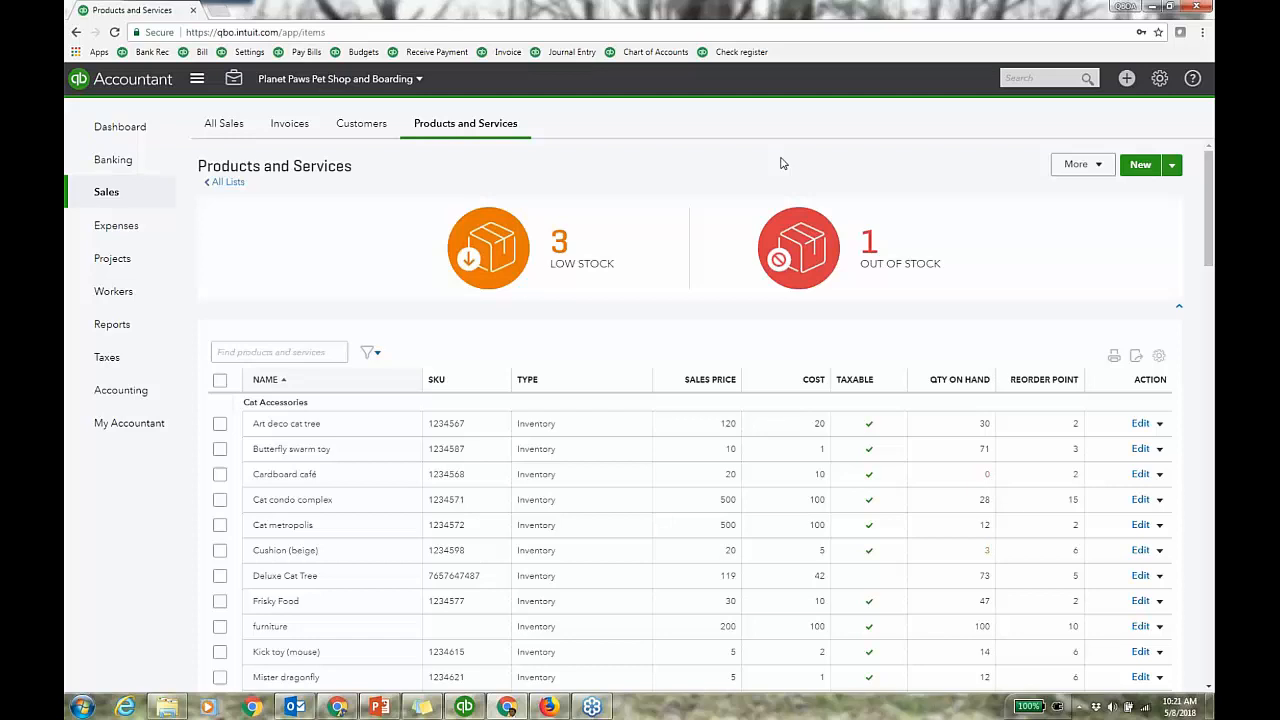
# Select all low-stock items, view the category assignment choices, and reorder the items as a batch on a new purchase order
pyautogui.click(569, 250)
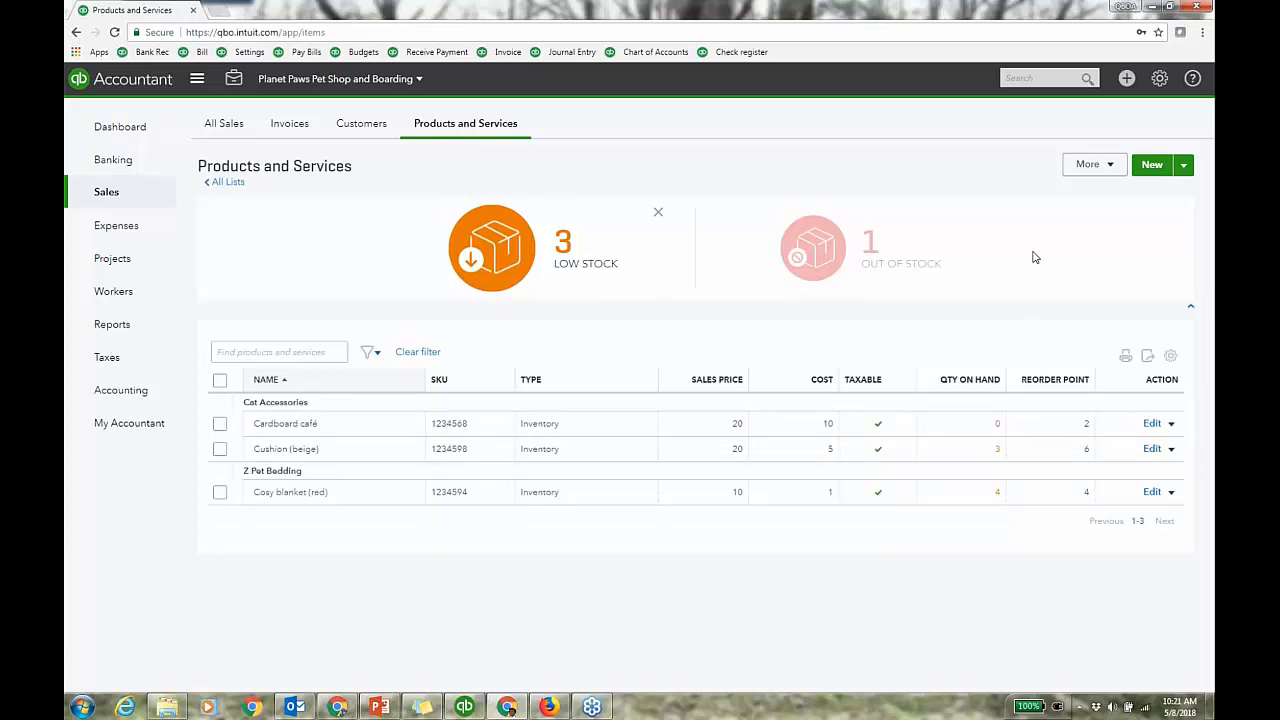
pyautogui.click(222, 381)
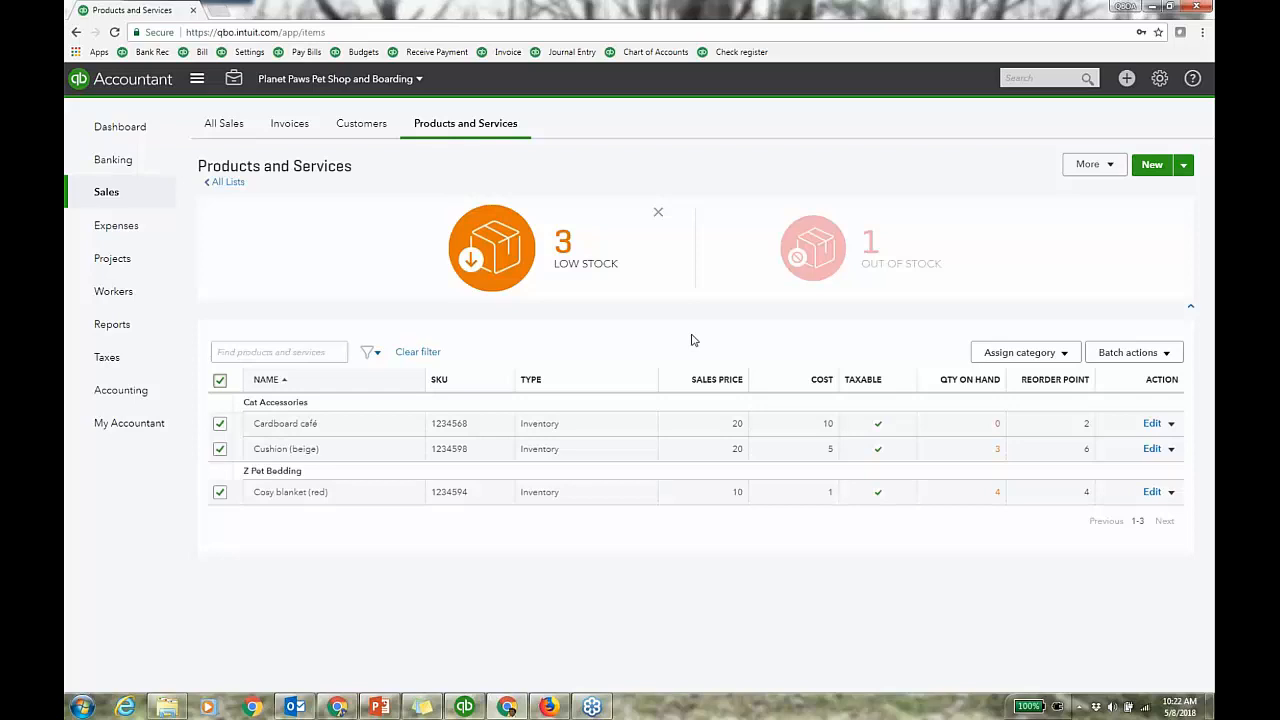
pyautogui.click(1055, 360)
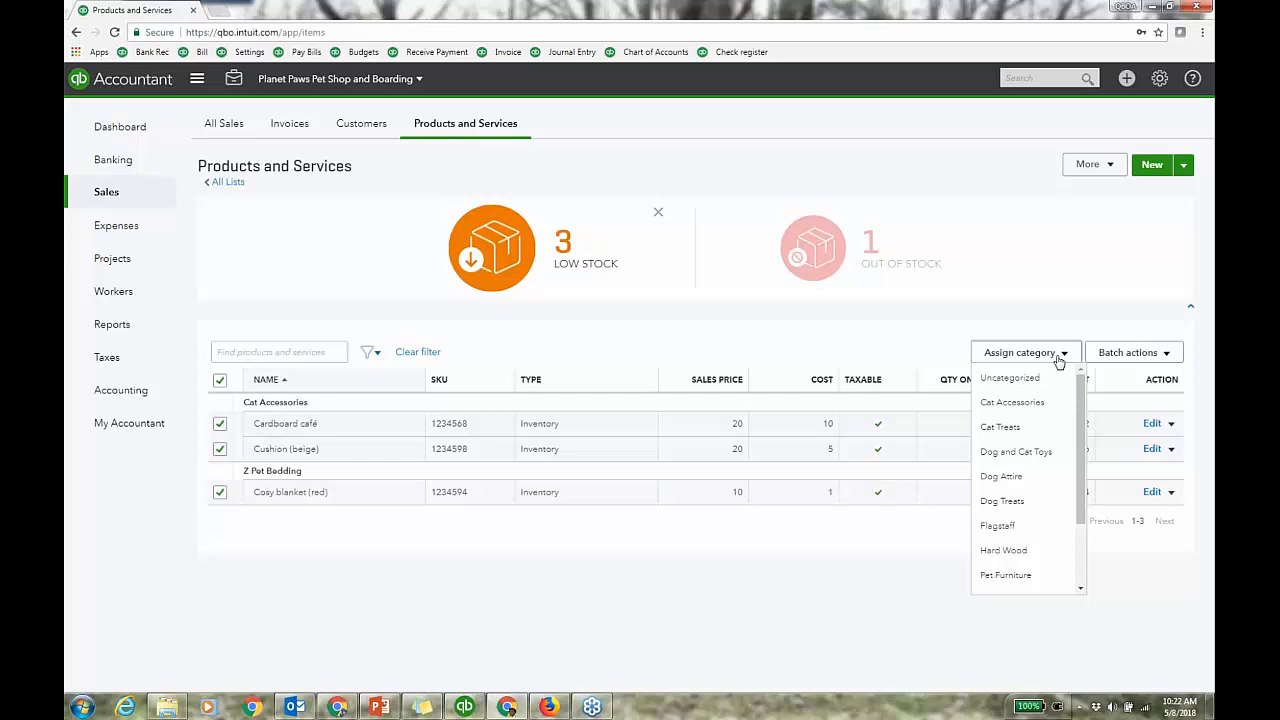
pyautogui.click(1140, 352)
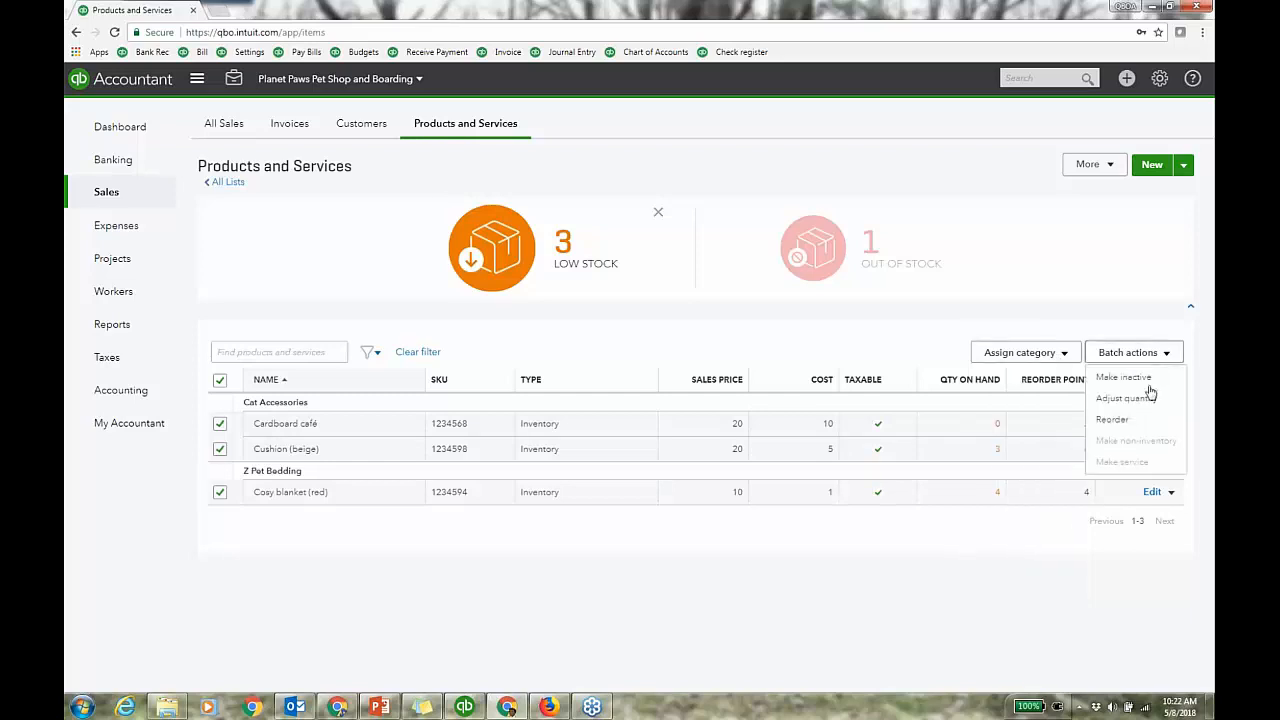
pyautogui.click(1112, 421)
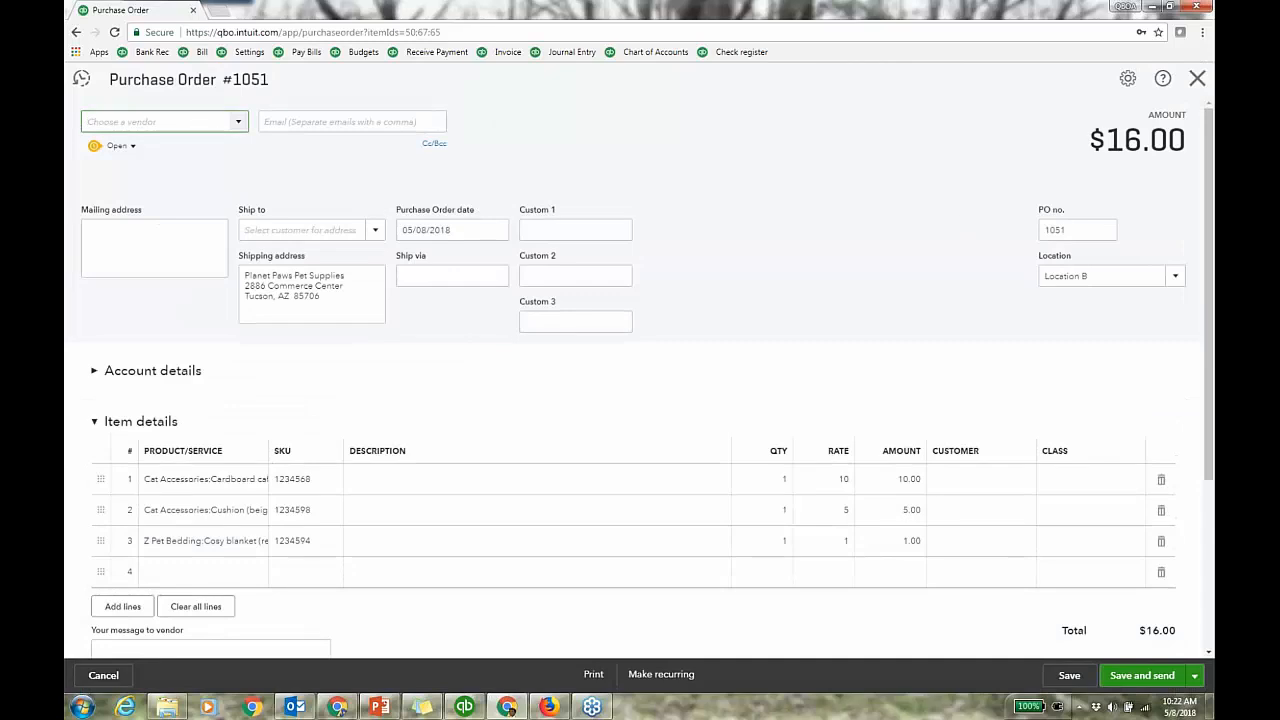
# Widen the product/service column of the purchase order and choose Big Pet Vendor as the vendor
pyautogui.moveTo(268, 459); pyautogui.dragTo(333, 459)
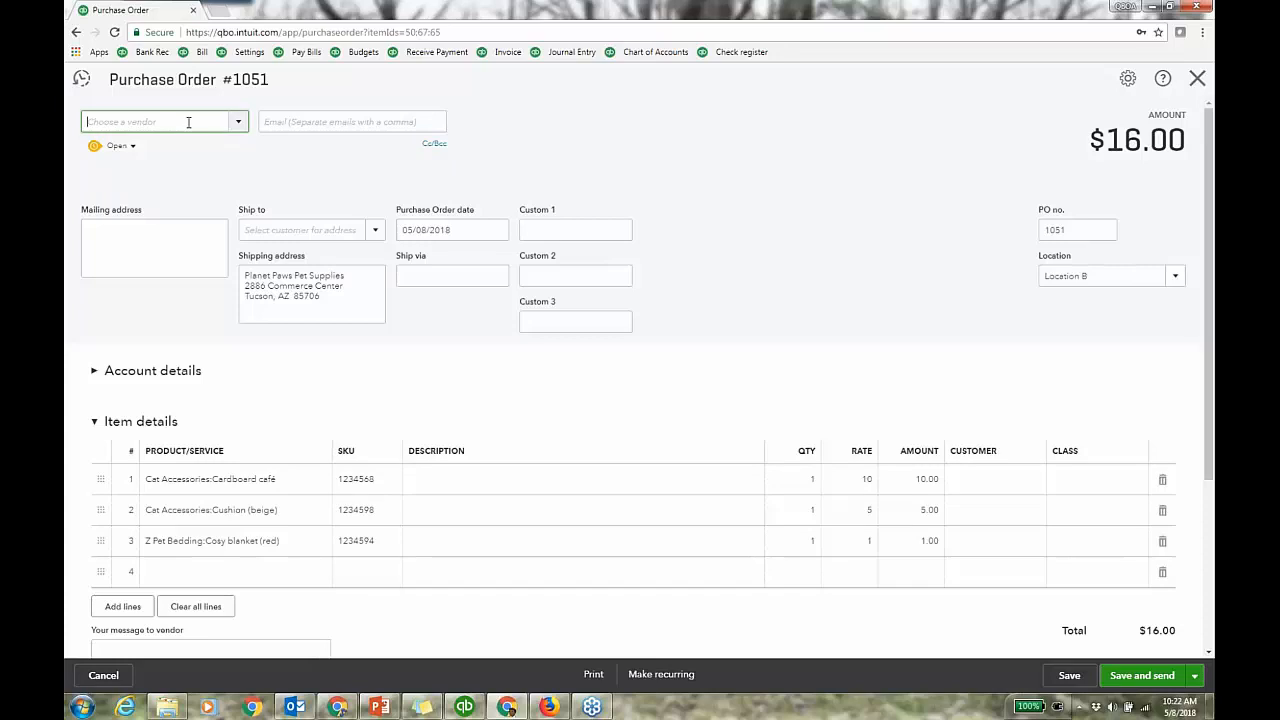
pyautogui.write('Big Pet Vendor')
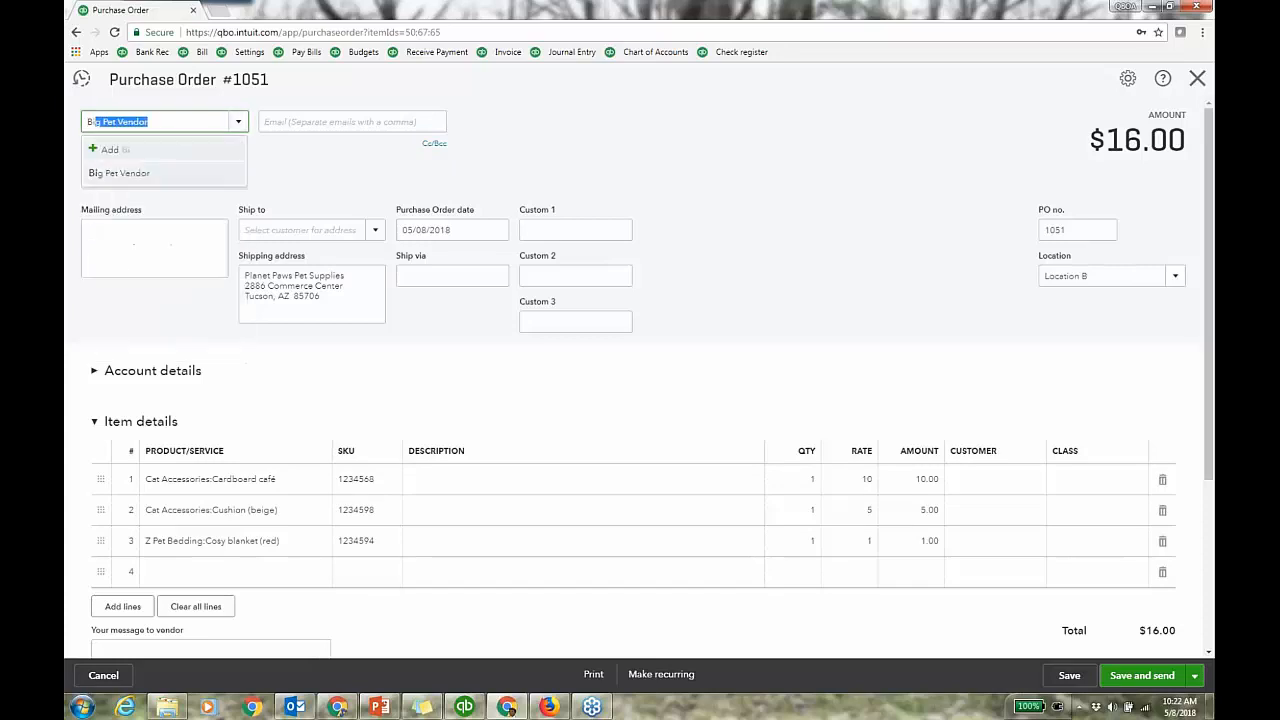
pyautogui.click(188, 172)
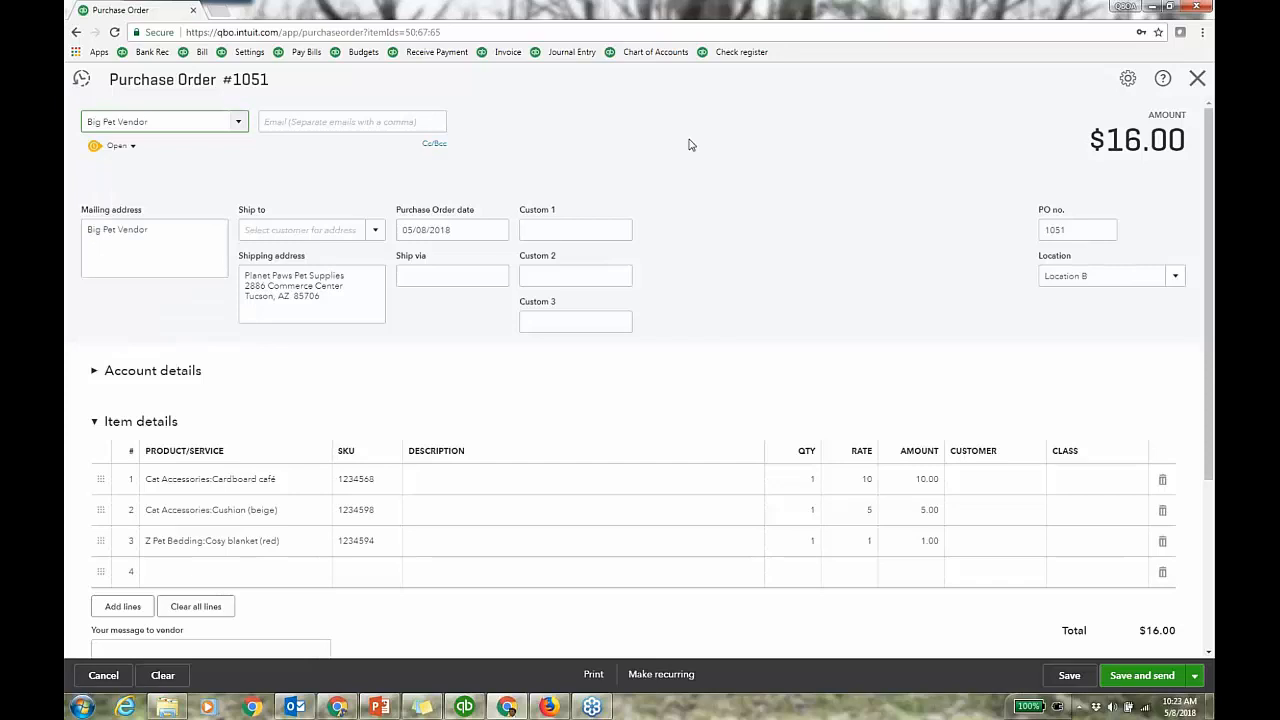
# Set the order quantities to 5 for Cardboard café, 10 for Cushion (beige) and 5 for Cosy blanket (red)
pyautogui.moveTo(813, 484)
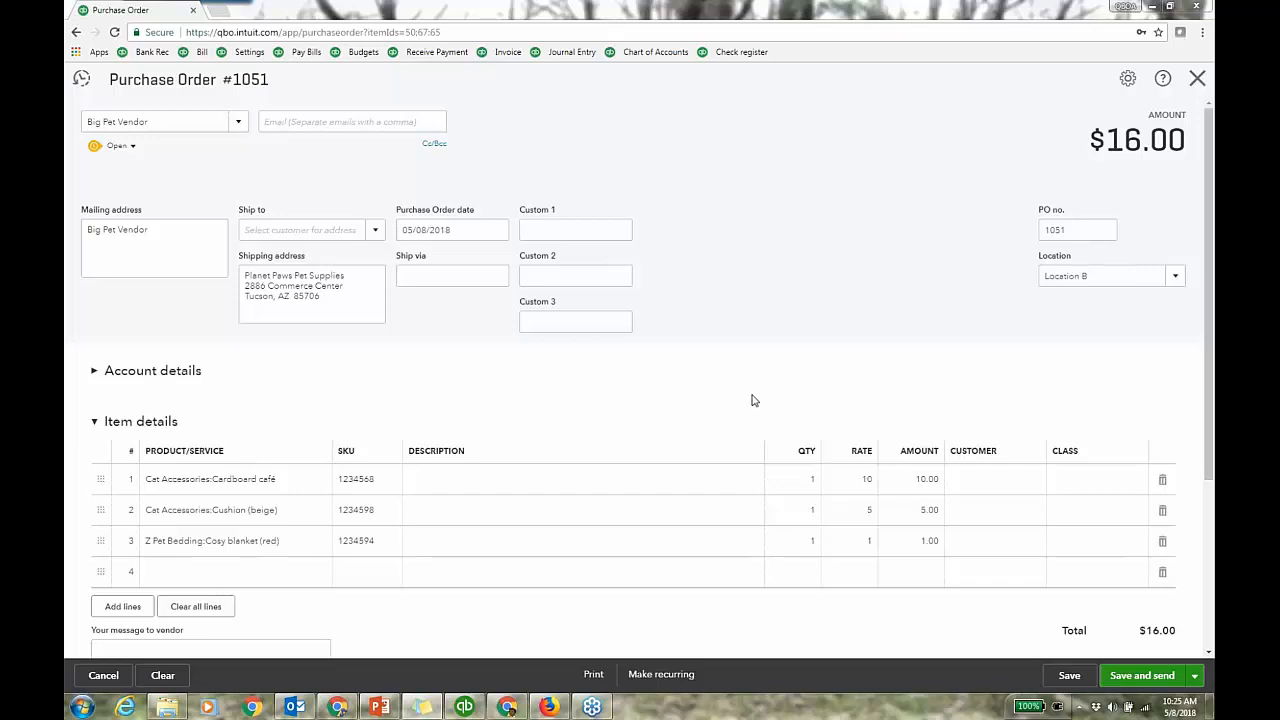
pyautogui.moveTo(813, 485)
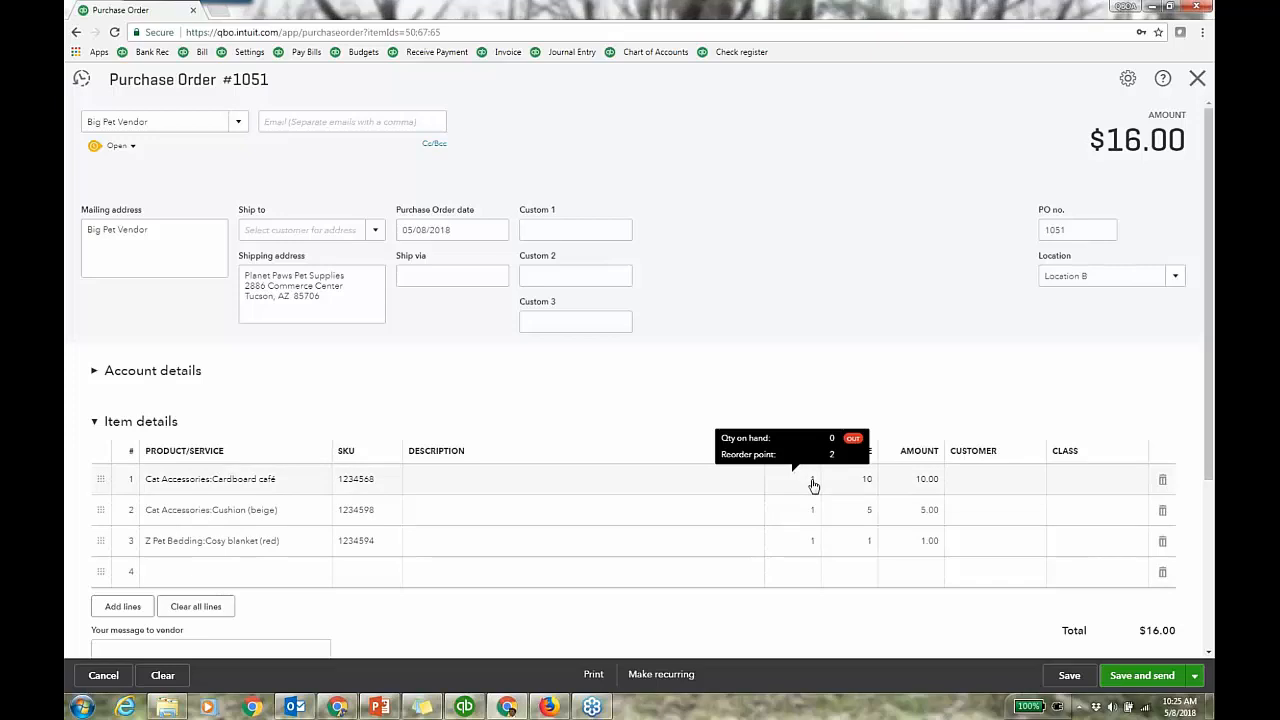
pyautogui.click(813, 485)
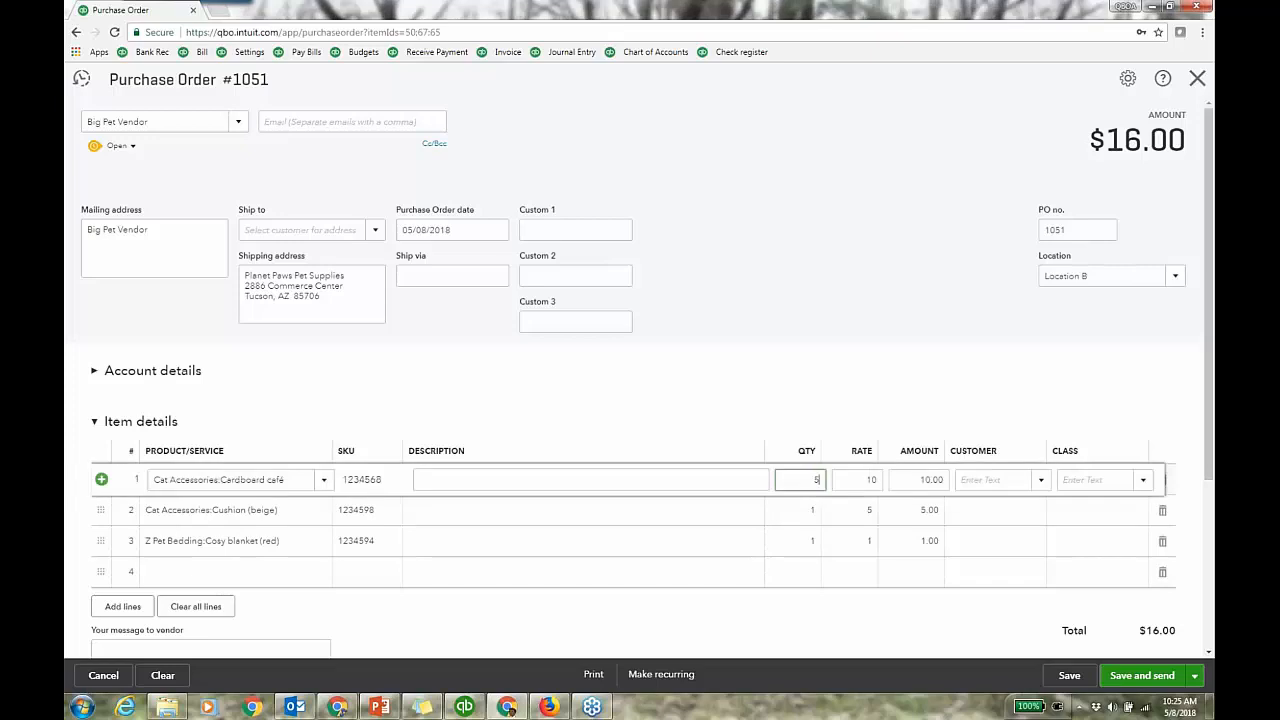
pyautogui.click(813, 516)
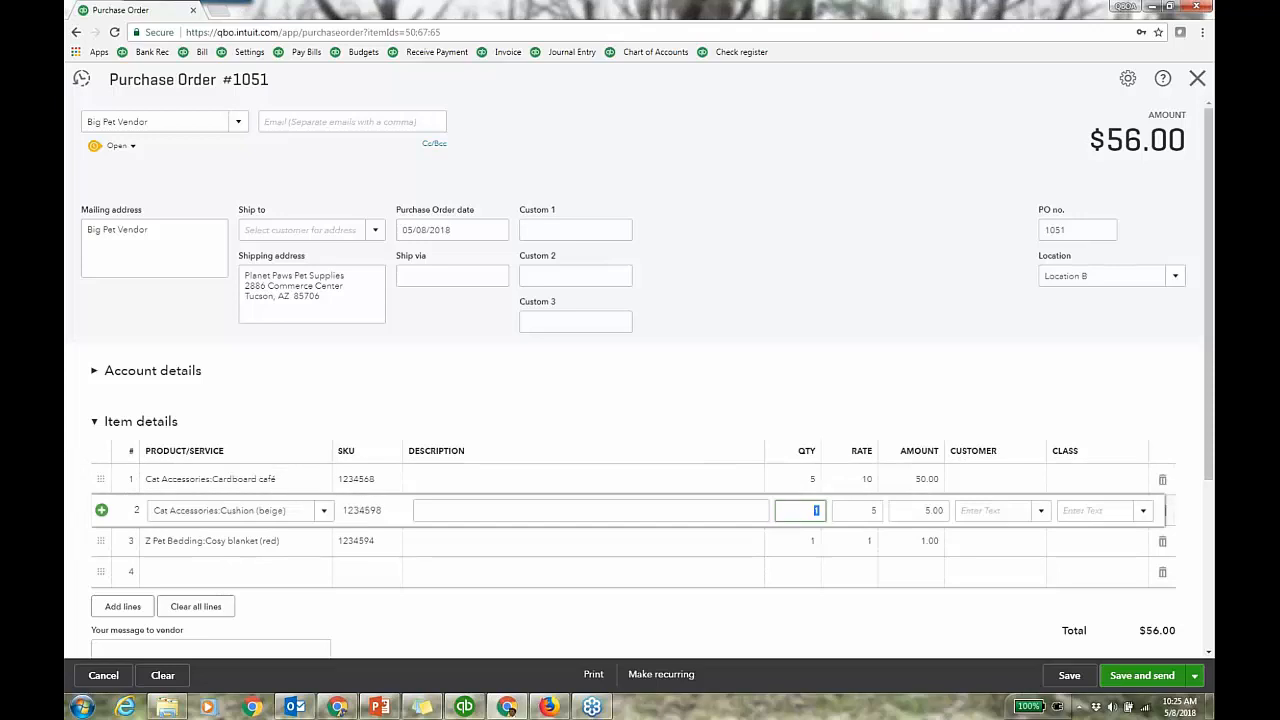
pyautogui.moveTo(812, 545)
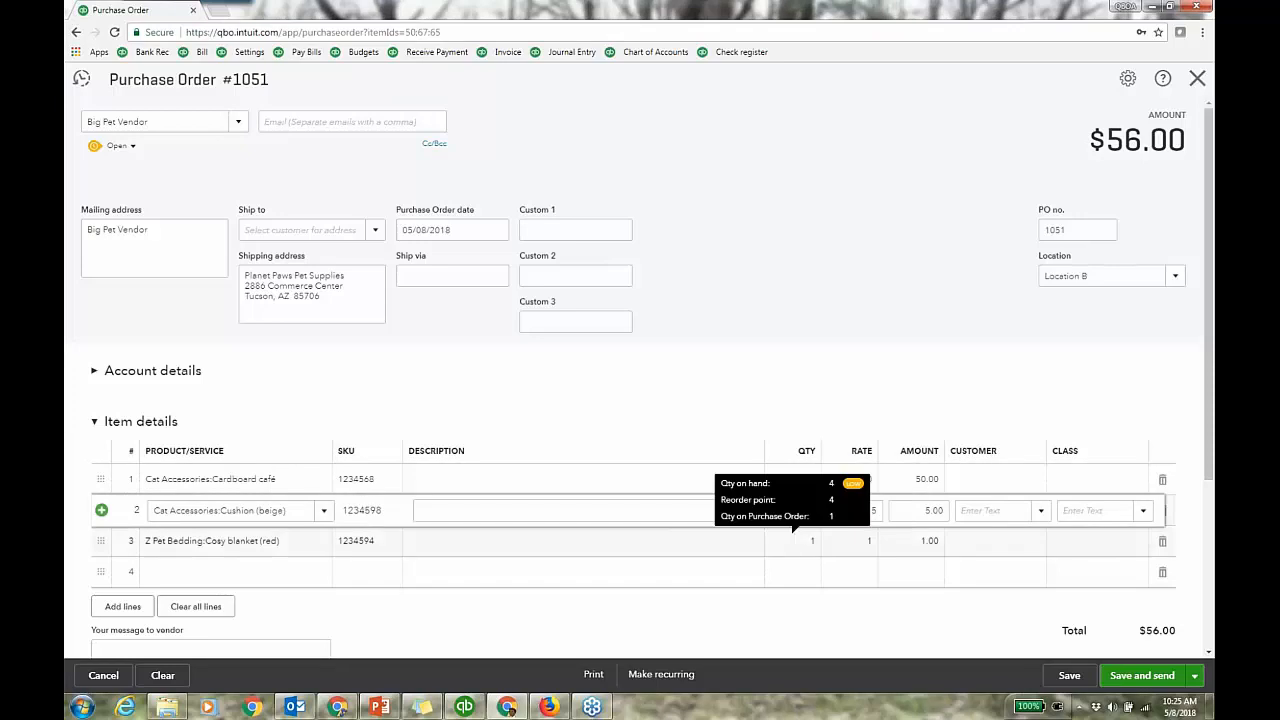
pyautogui.click(814, 545)
pyautogui.write('5')
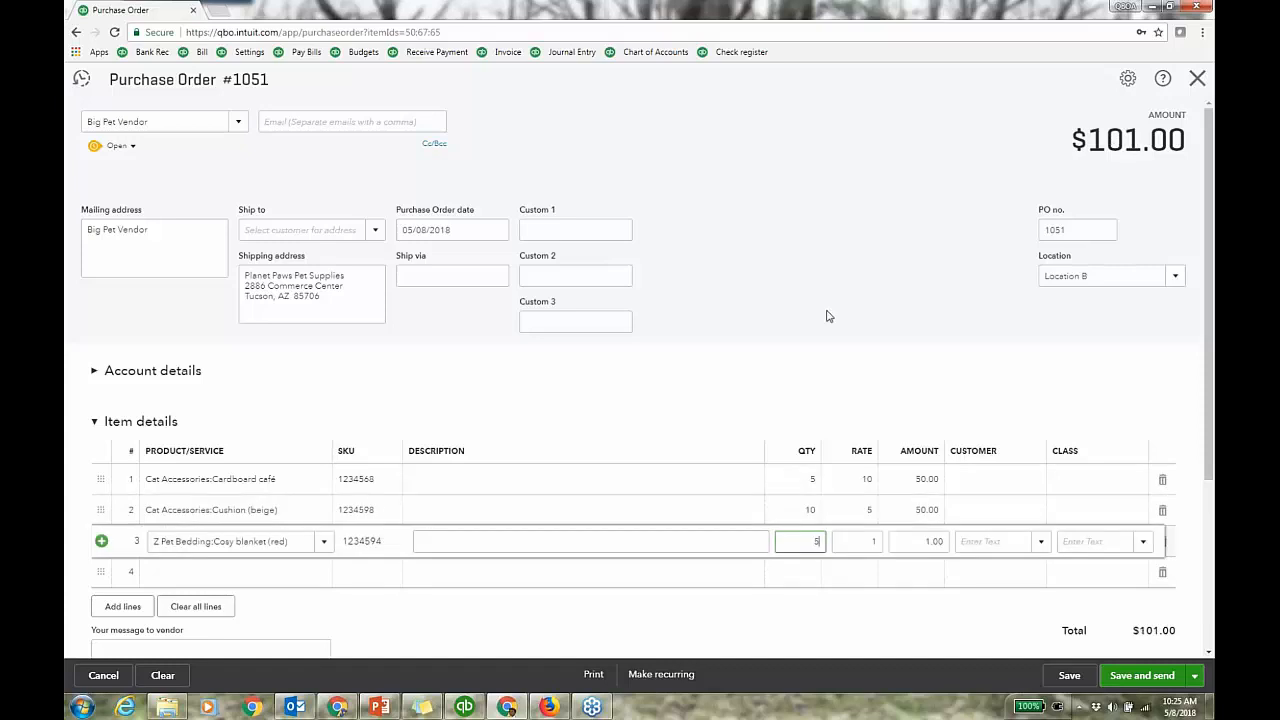
pyautogui.click(852, 263)
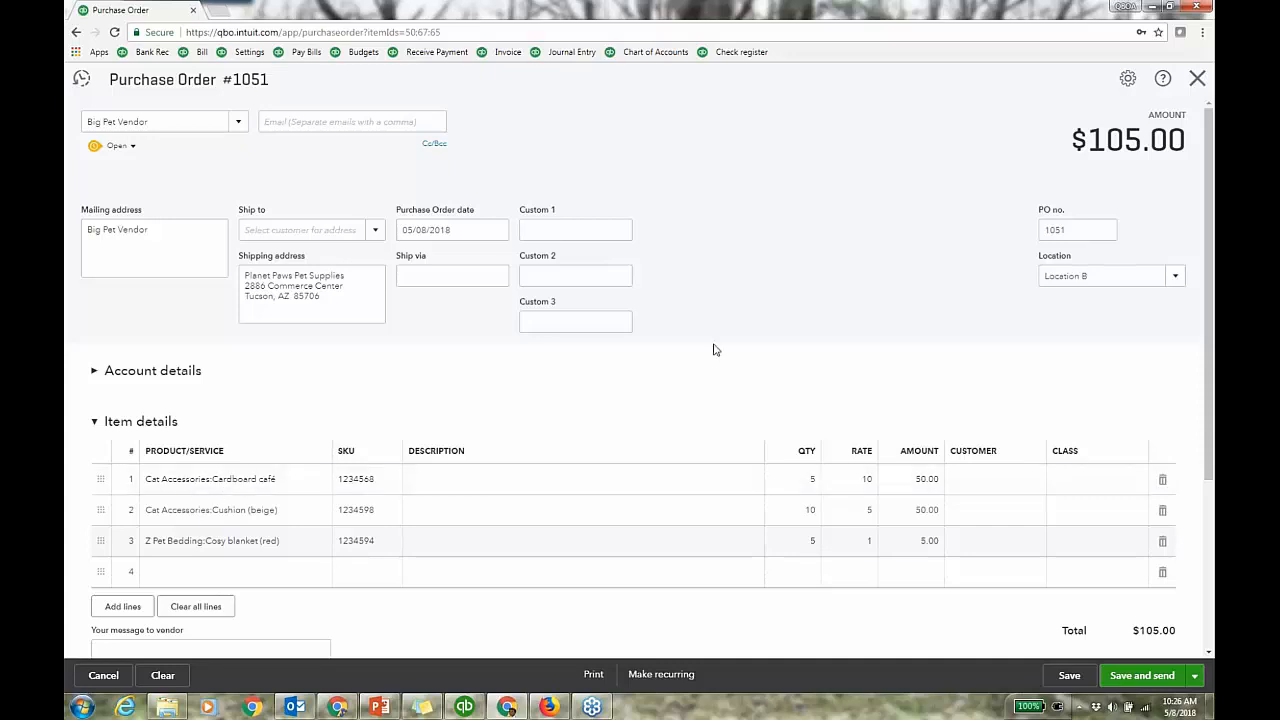
# Add Dog Attire:Dog Leash Standard as a fourth item line on the purchase order and delete that line again
pyautogui.click(249, 577)
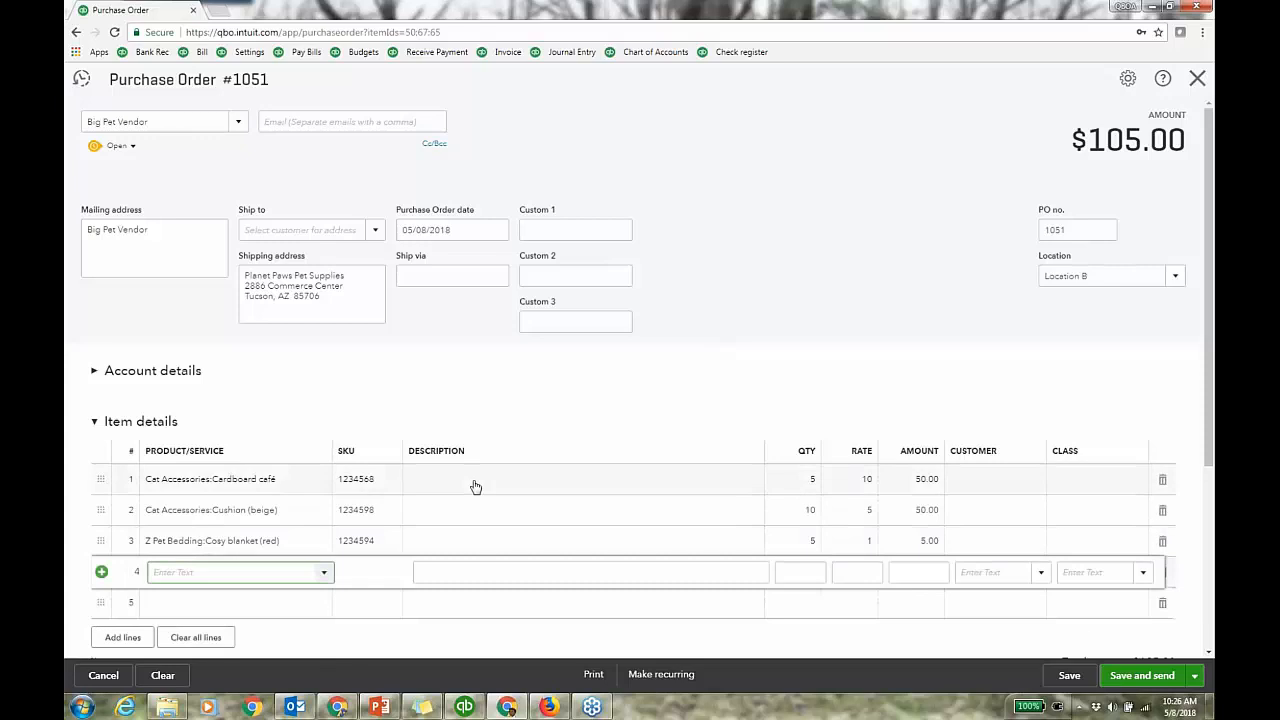
pyautogui.write('Ca')
pyautogui.press('BackSpace')
pyautogui.press('BackSpace')
pyautogui.press('BackSpace')
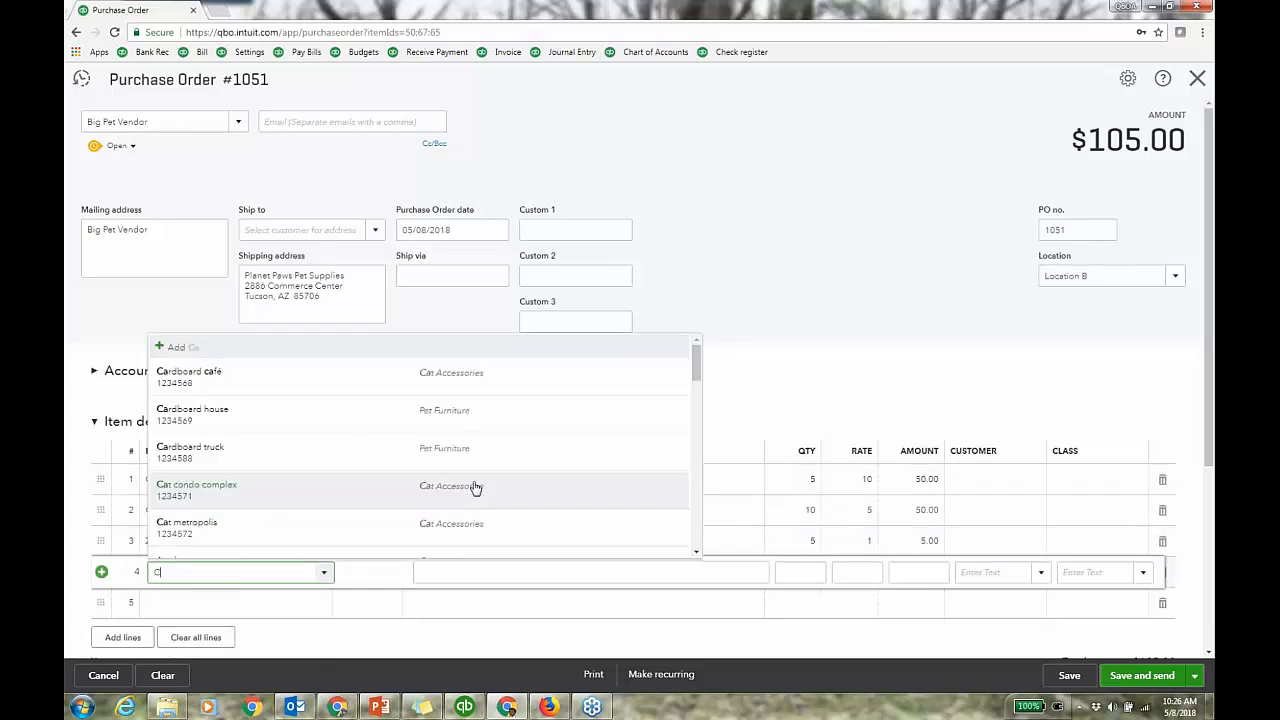
pyautogui.write('c')
pyautogui.write('og Attire:Dog Leash Standard')
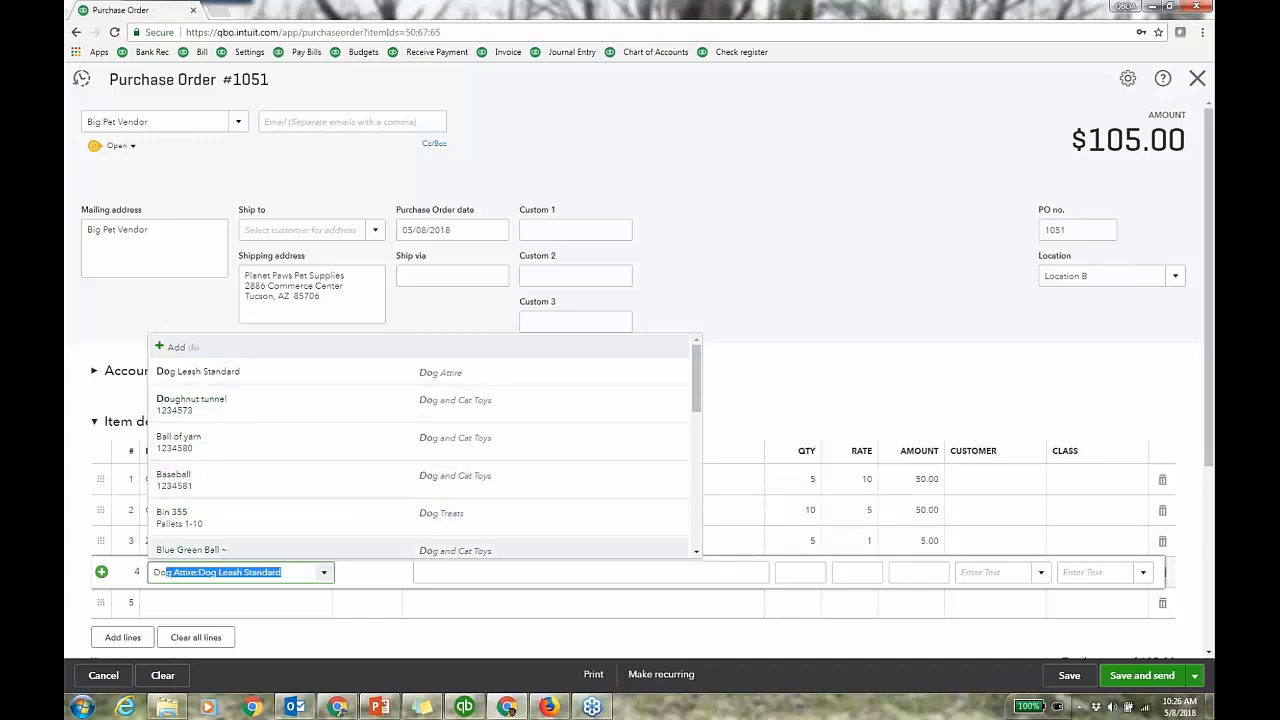
pyautogui.click(1046, 382)
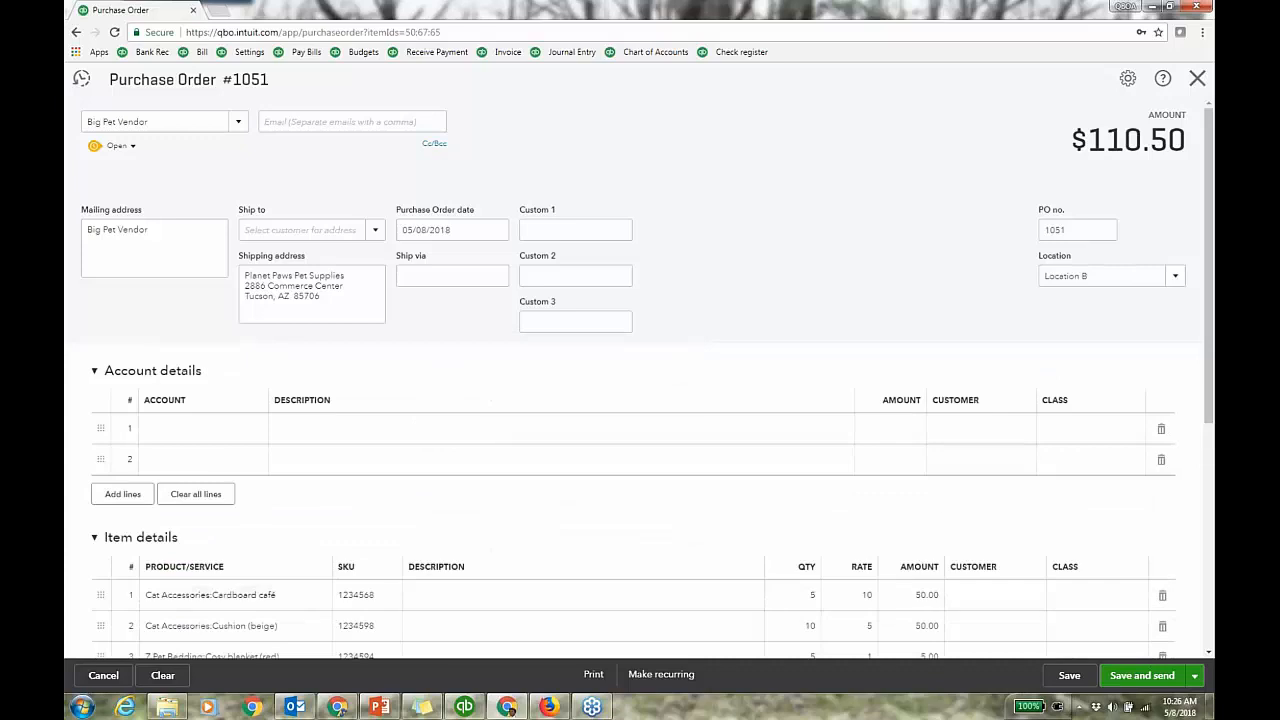
pyautogui.scroll(-1, 923, 488)
pyautogui.scroll(-1, 923, 488)
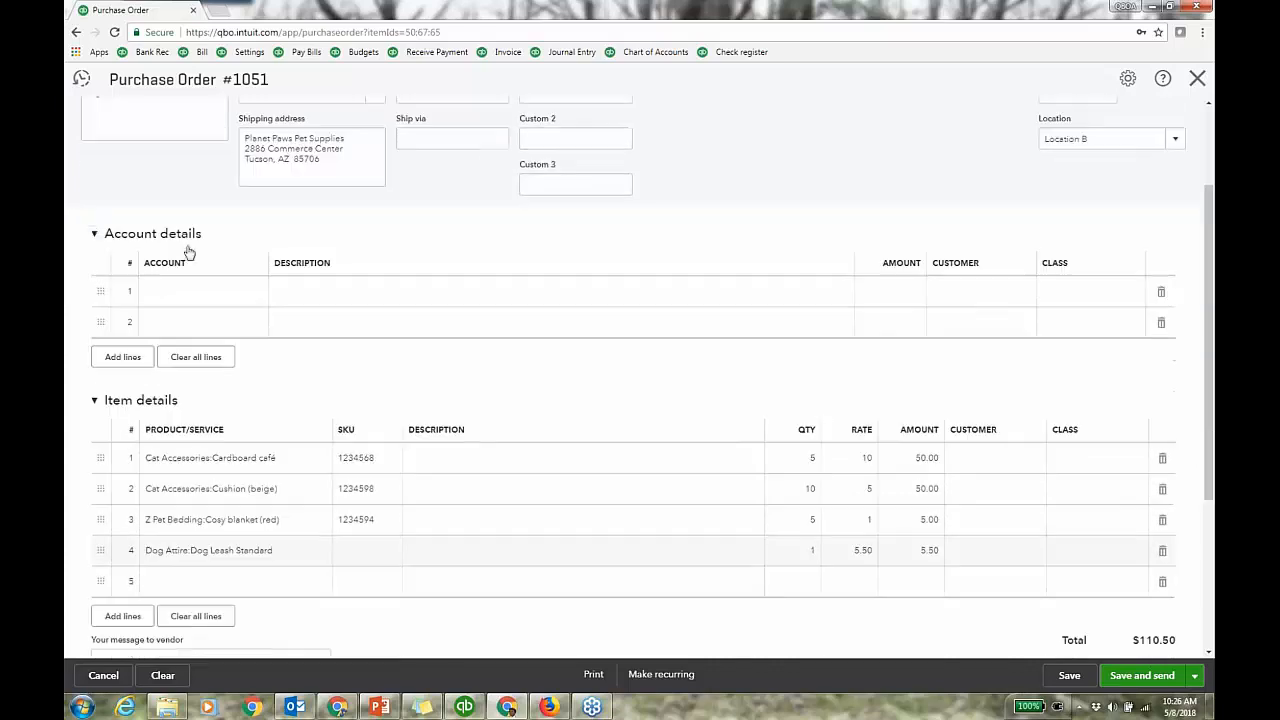
pyautogui.click(95, 234)
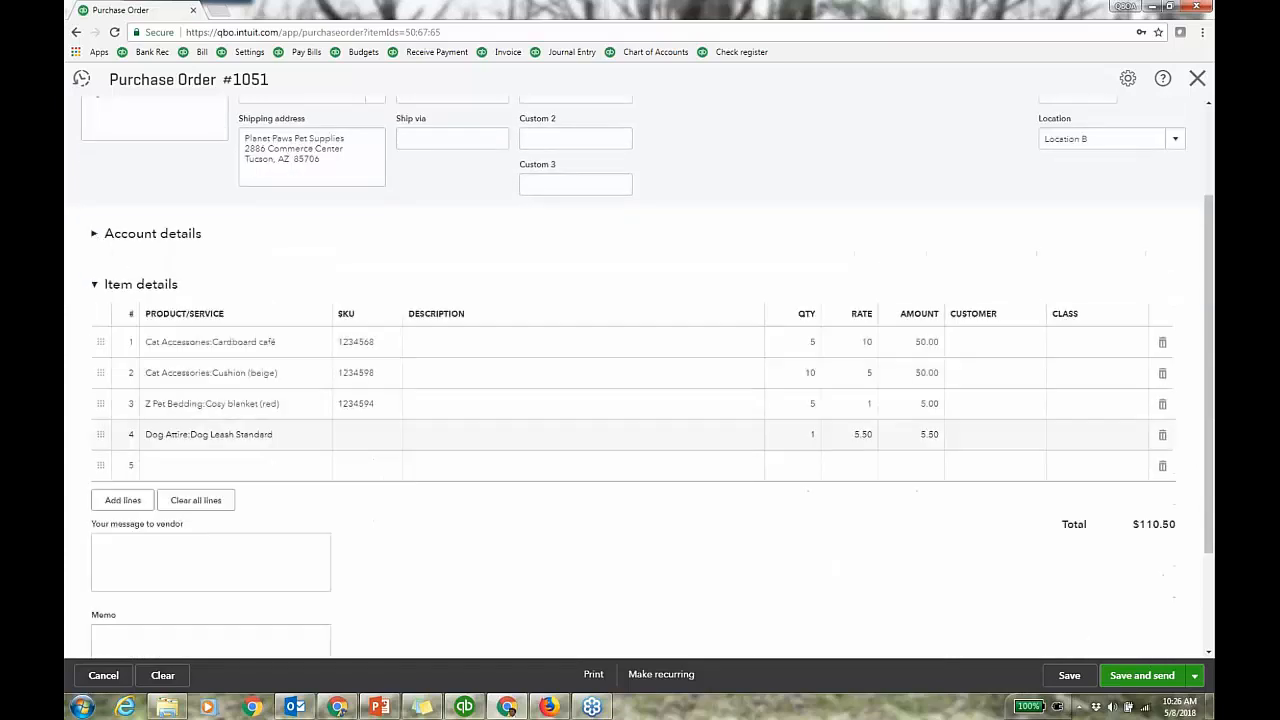
pyautogui.click(1161, 434)
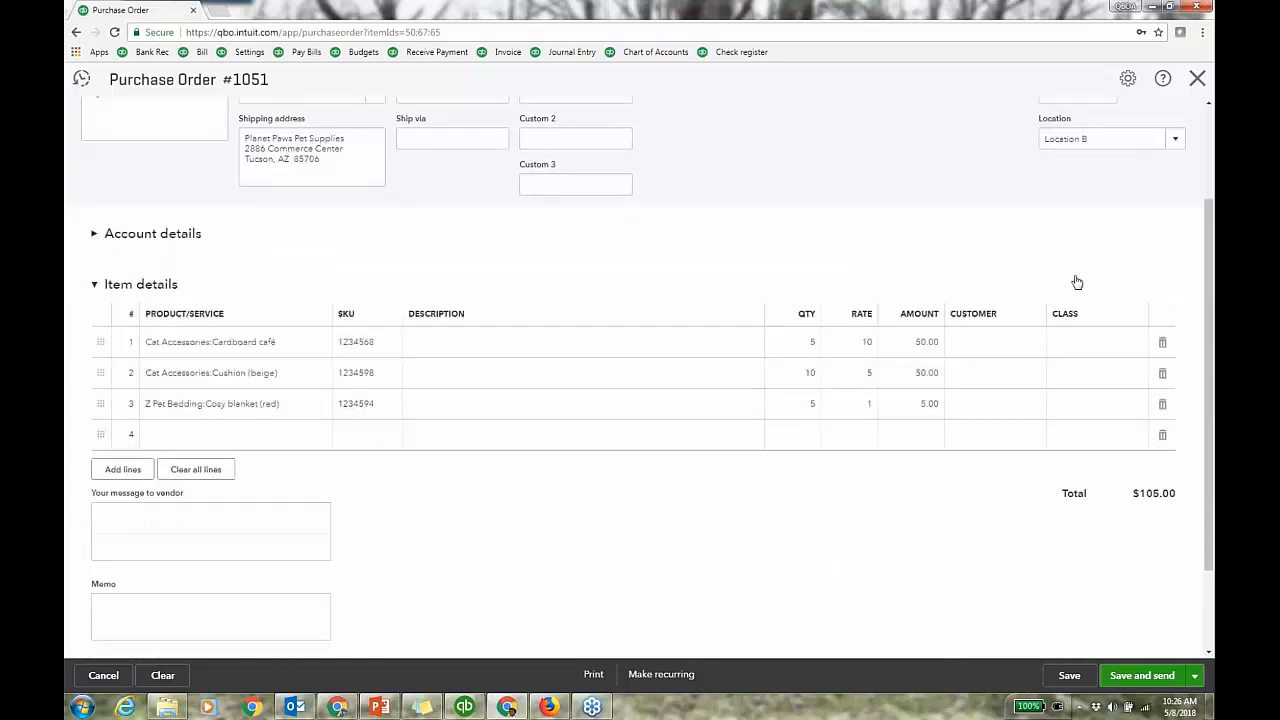
# Save the purchase order and copy it to a new bill for the vendor
pyautogui.click(1068, 676)
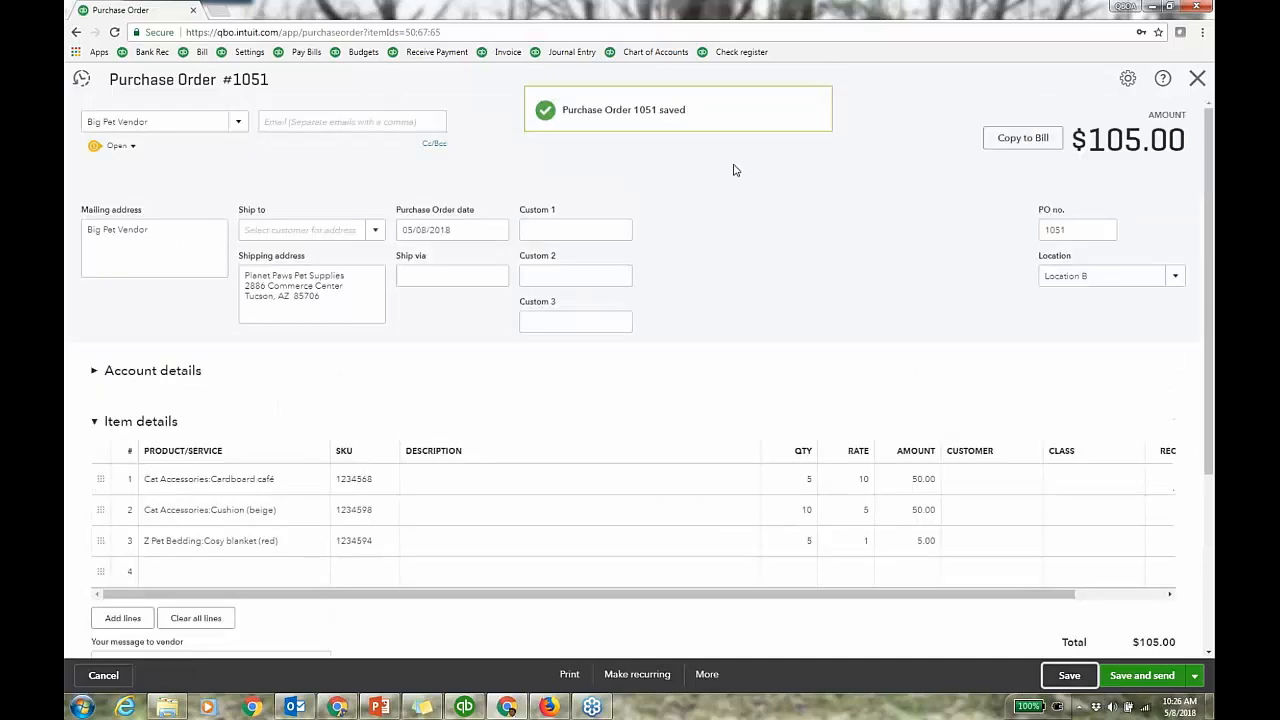
pyautogui.click(825, 111)
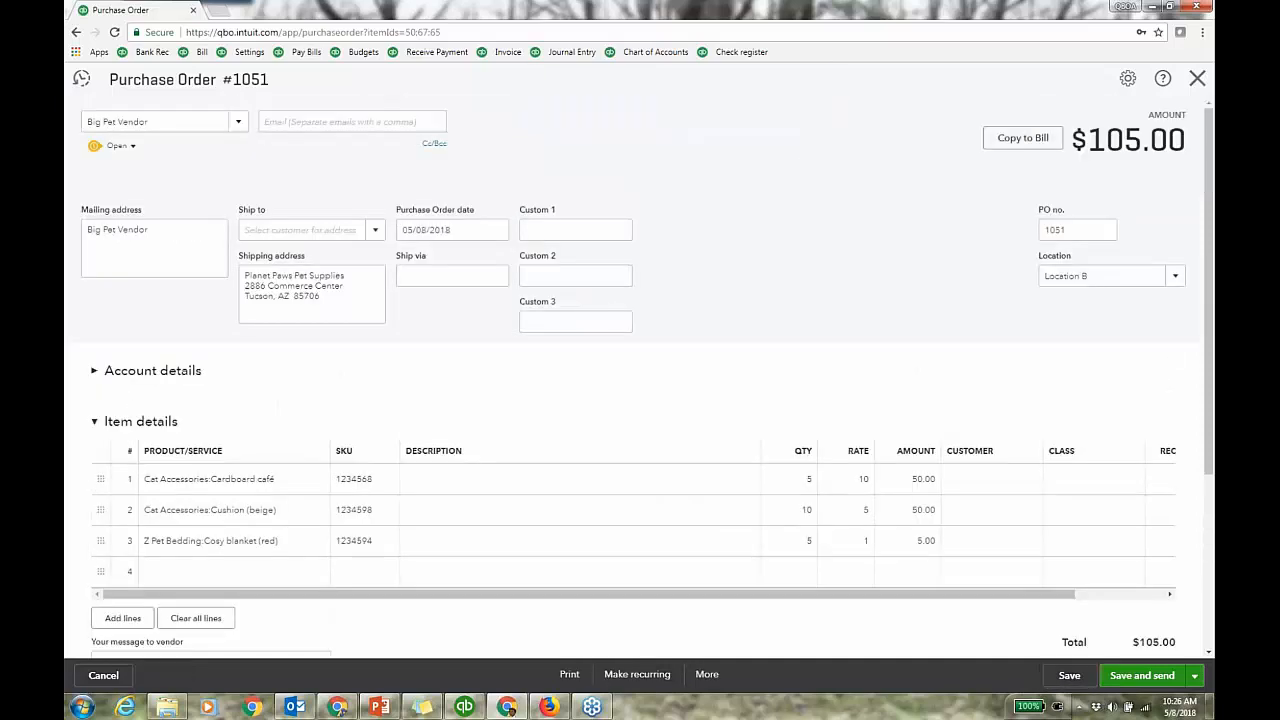
pyautogui.click(1036, 141)
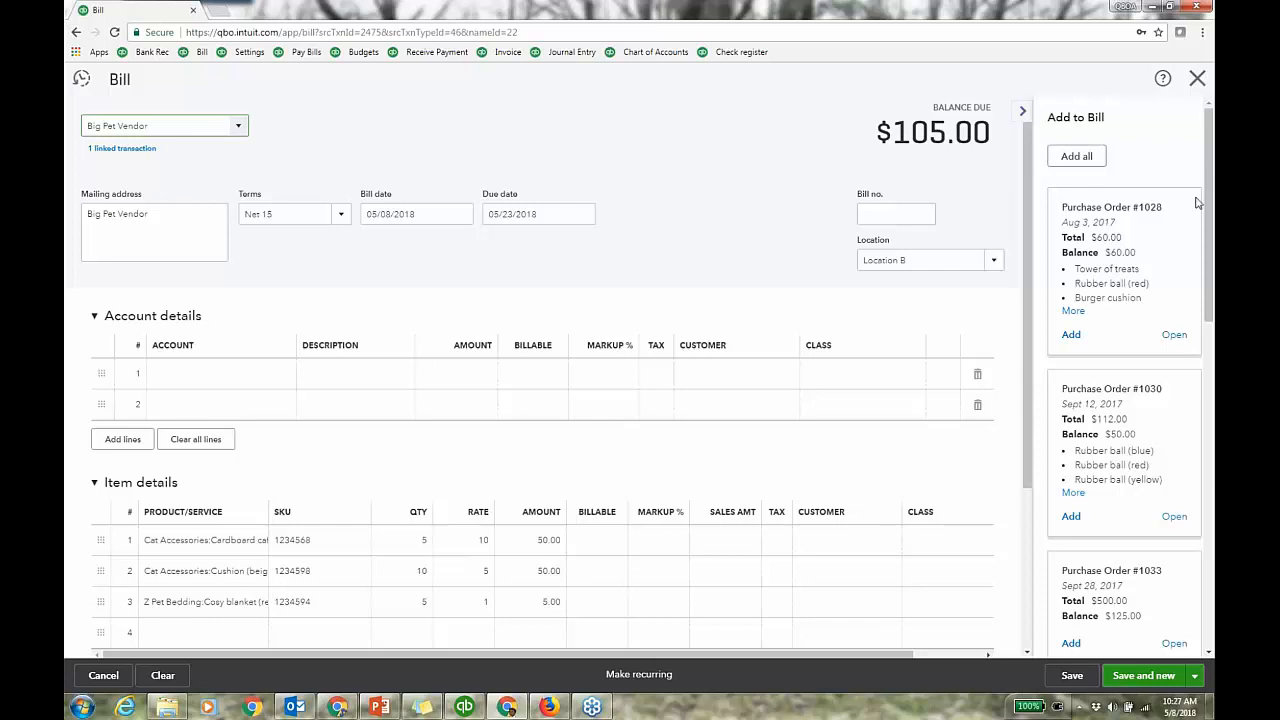
# Look through the purchase orders offered for the bill, hide that list and collapse the account details section
pyautogui.moveTo(1209, 201)
pyautogui.mouseDown()
pyautogui.moveTo(1212, 517)
pyautogui.moveTo(1212, 226)
pyautogui.mouseUp()
pyautogui.click(1023, 117)
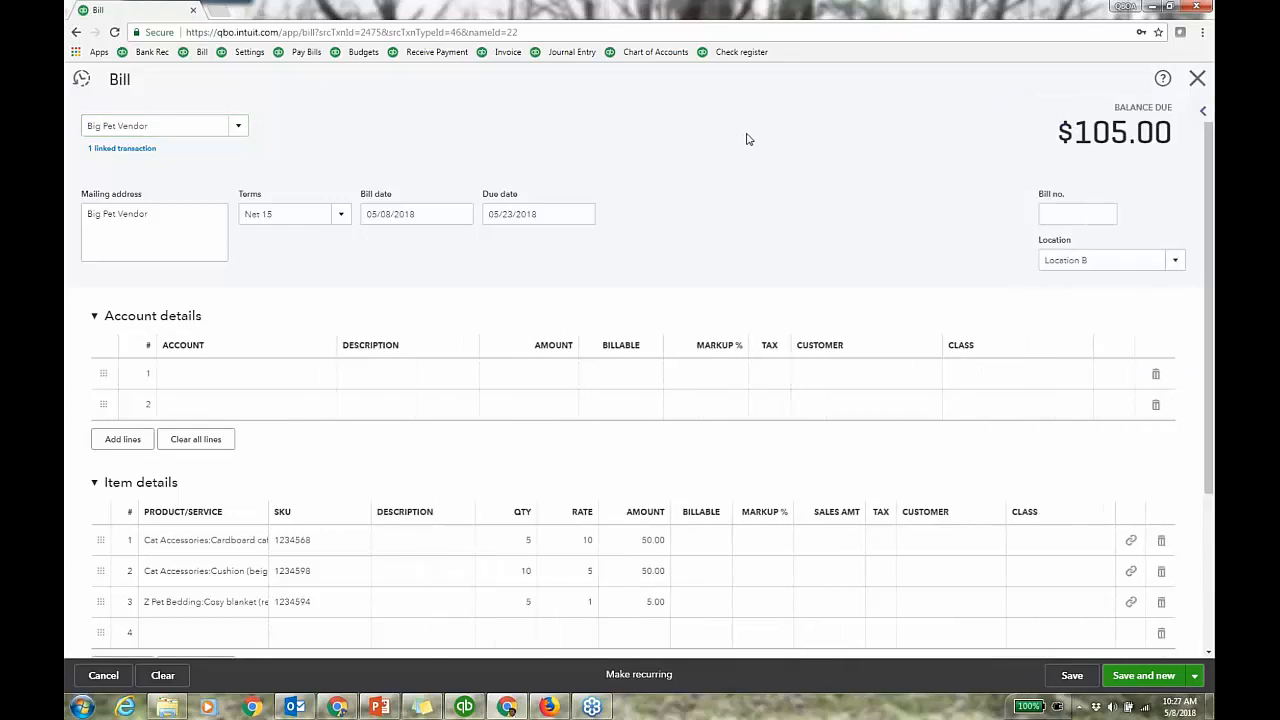
pyautogui.click(95, 318)
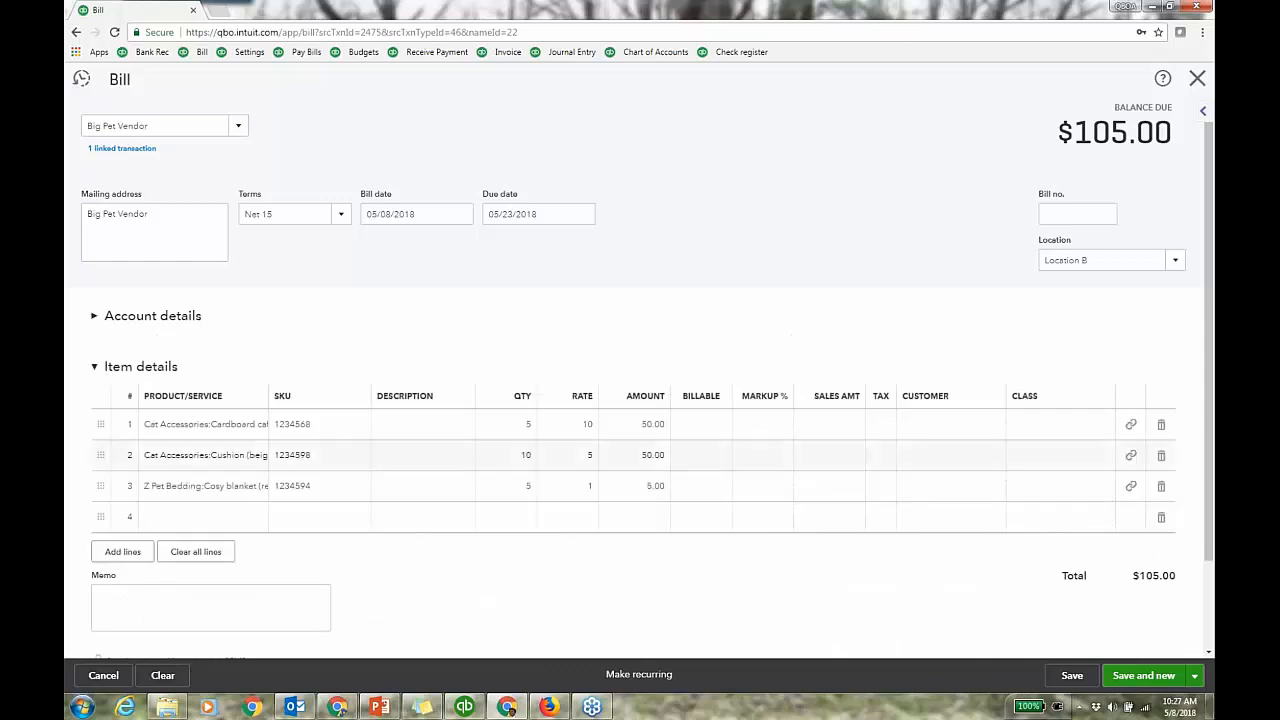
# Set the billed quantities to 5 for Cushion (beige) and 2 for Cardboard café, and save the bill
pyautogui.click(529, 424)
pyautogui.click(527, 455)
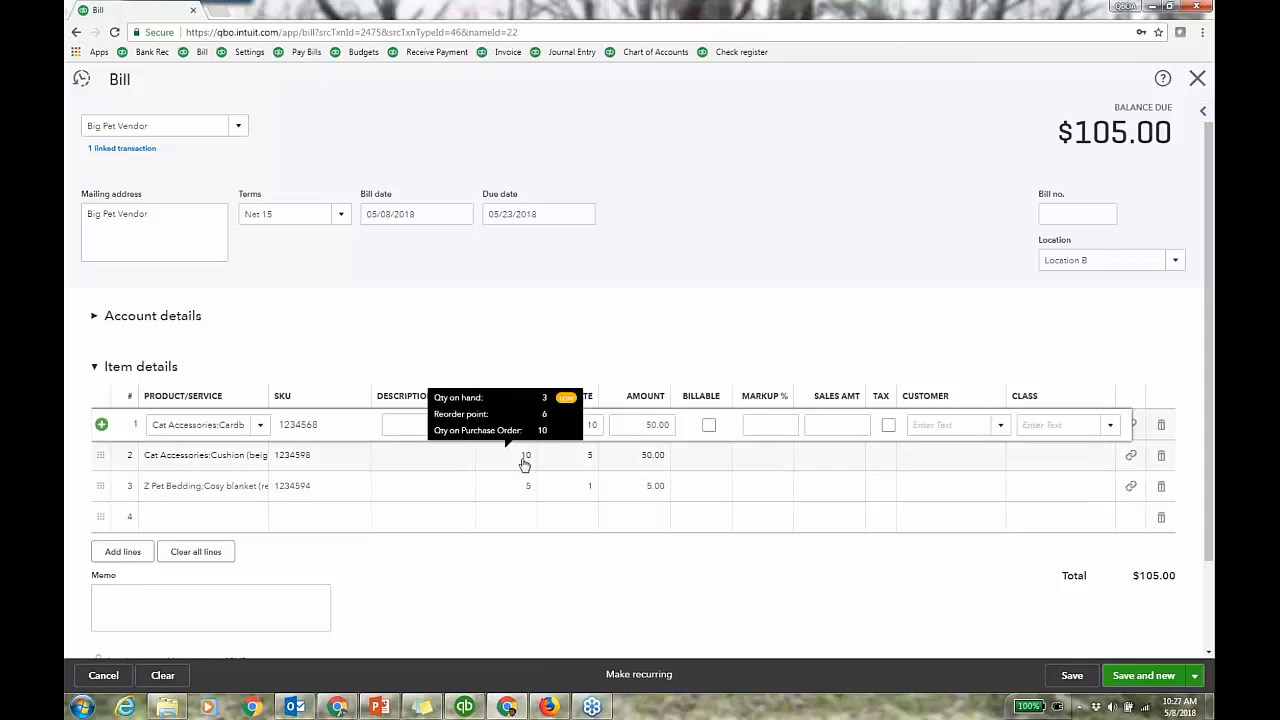
pyautogui.write('5')
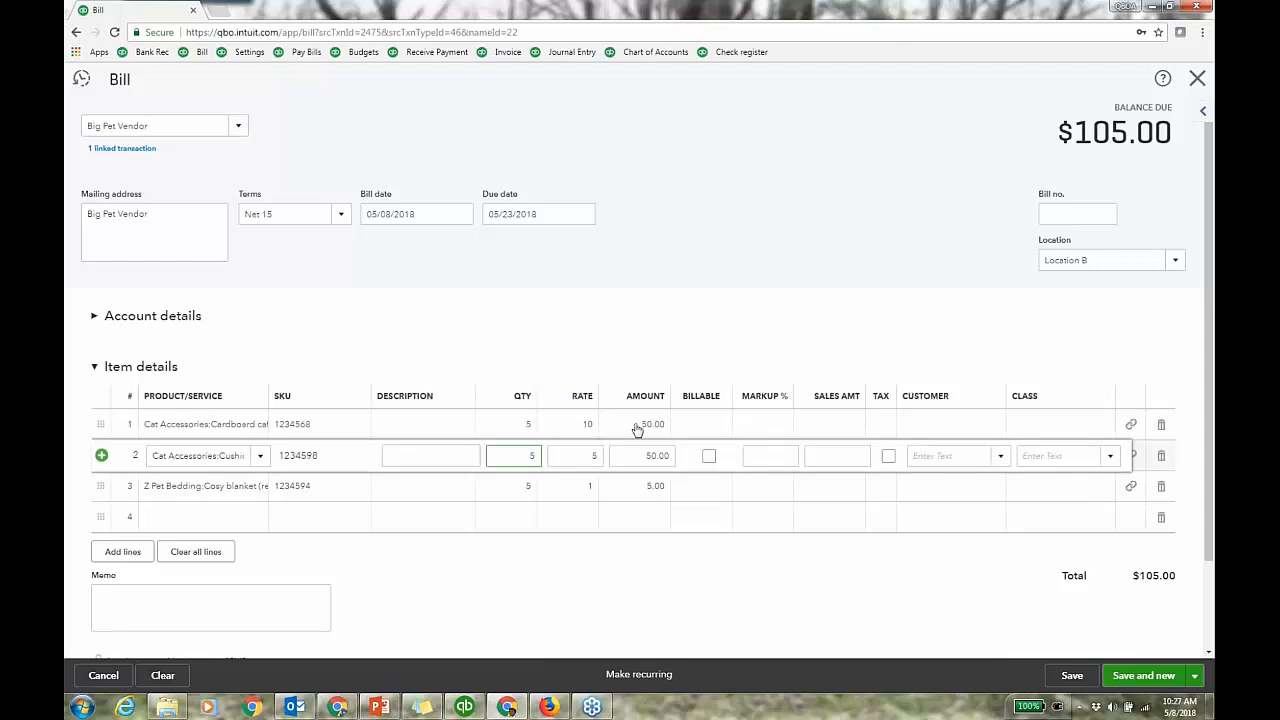
pyautogui.click(528, 488)
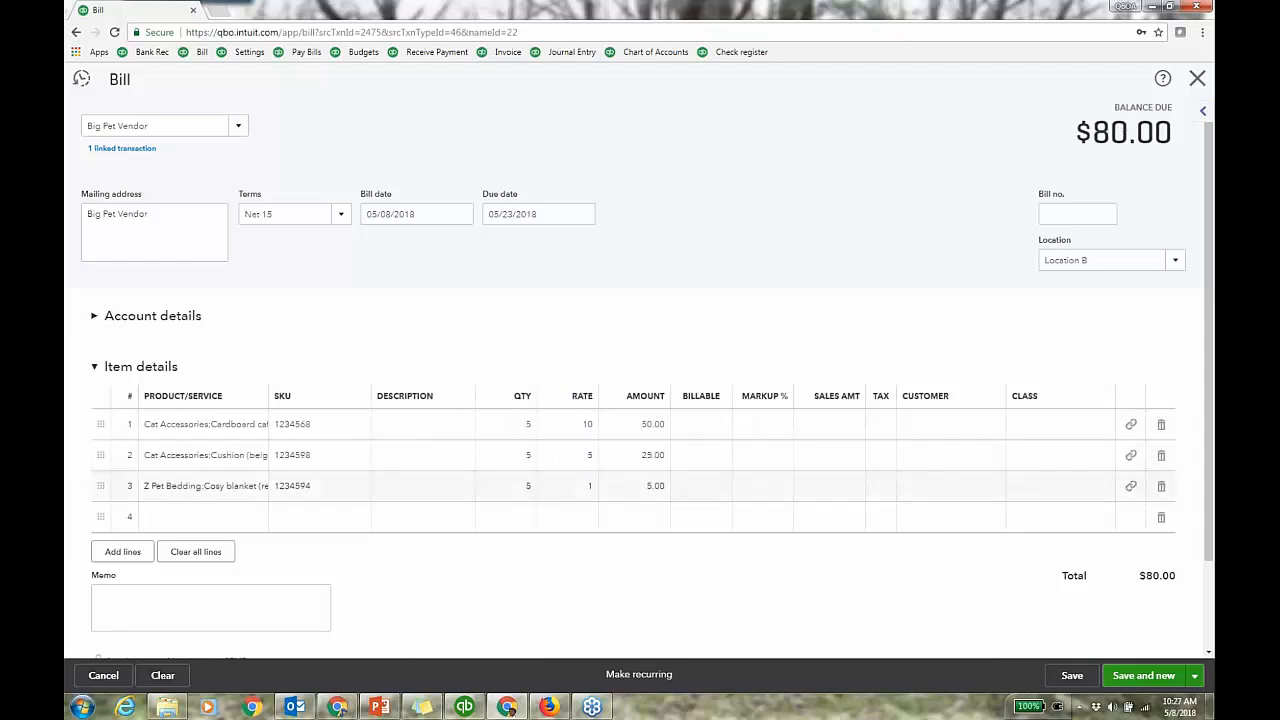
pyautogui.click(532, 424)
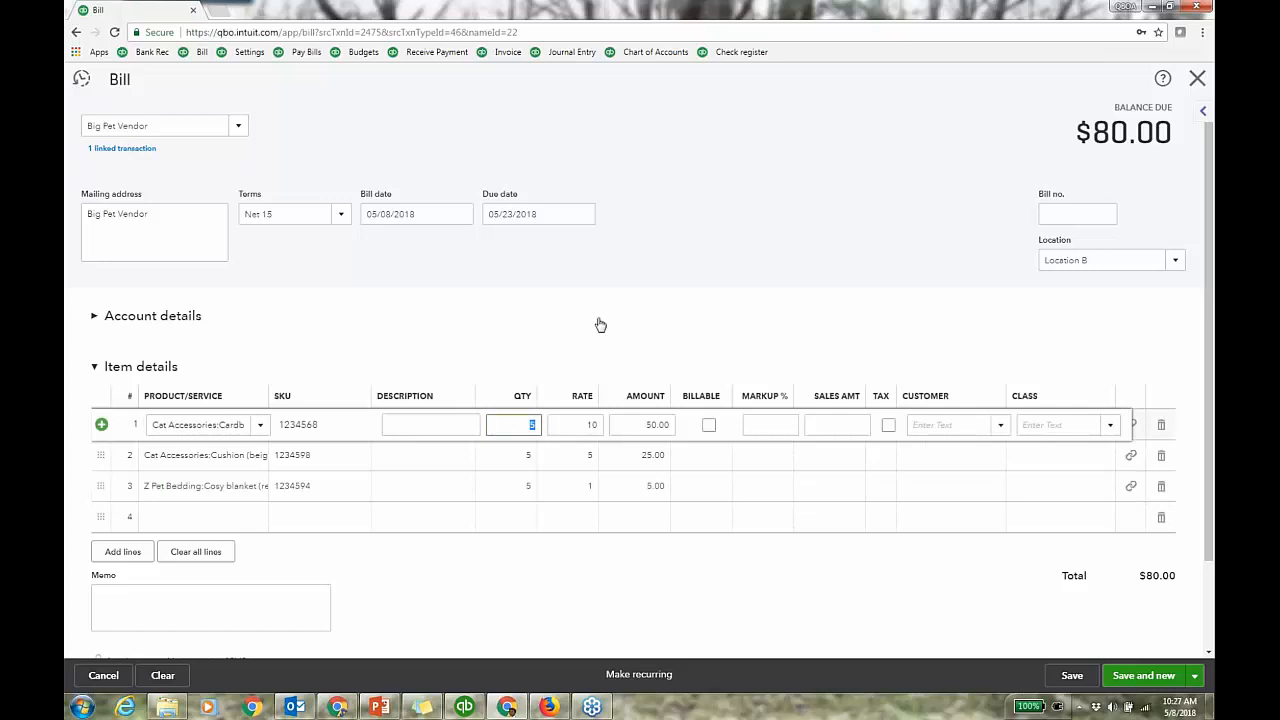
pyautogui.write('2')
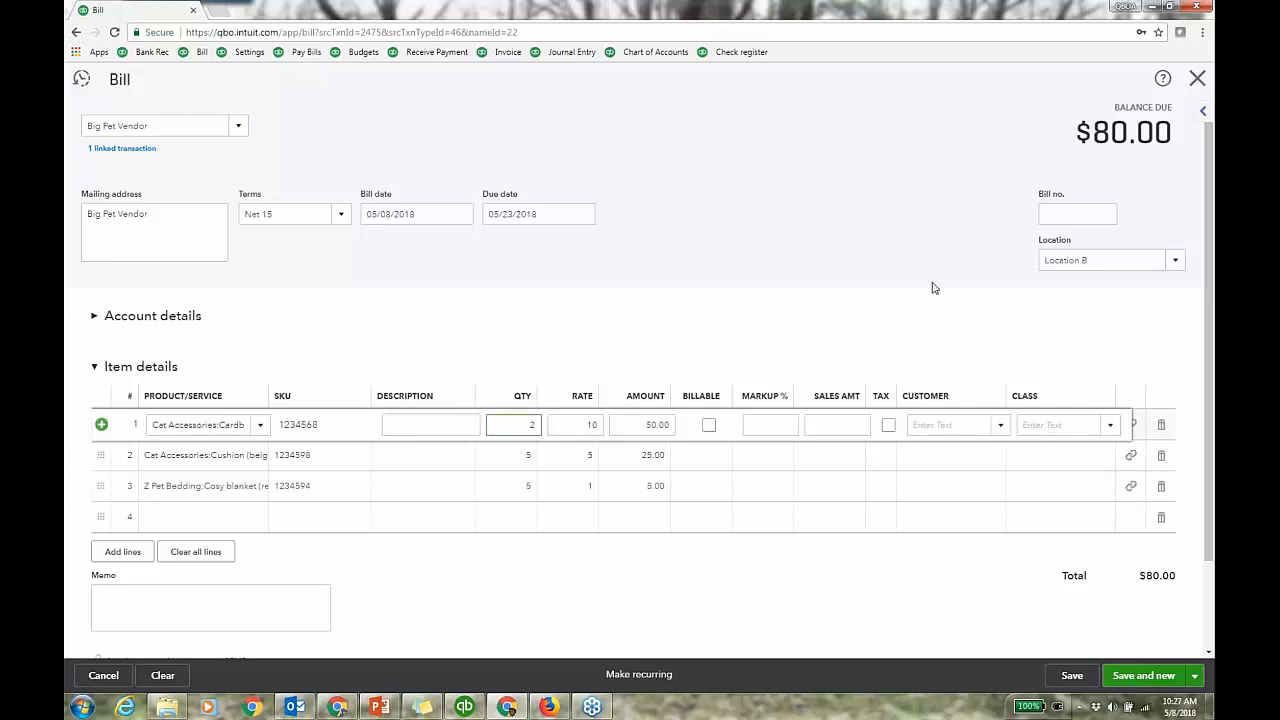
pyautogui.click(1071, 677)
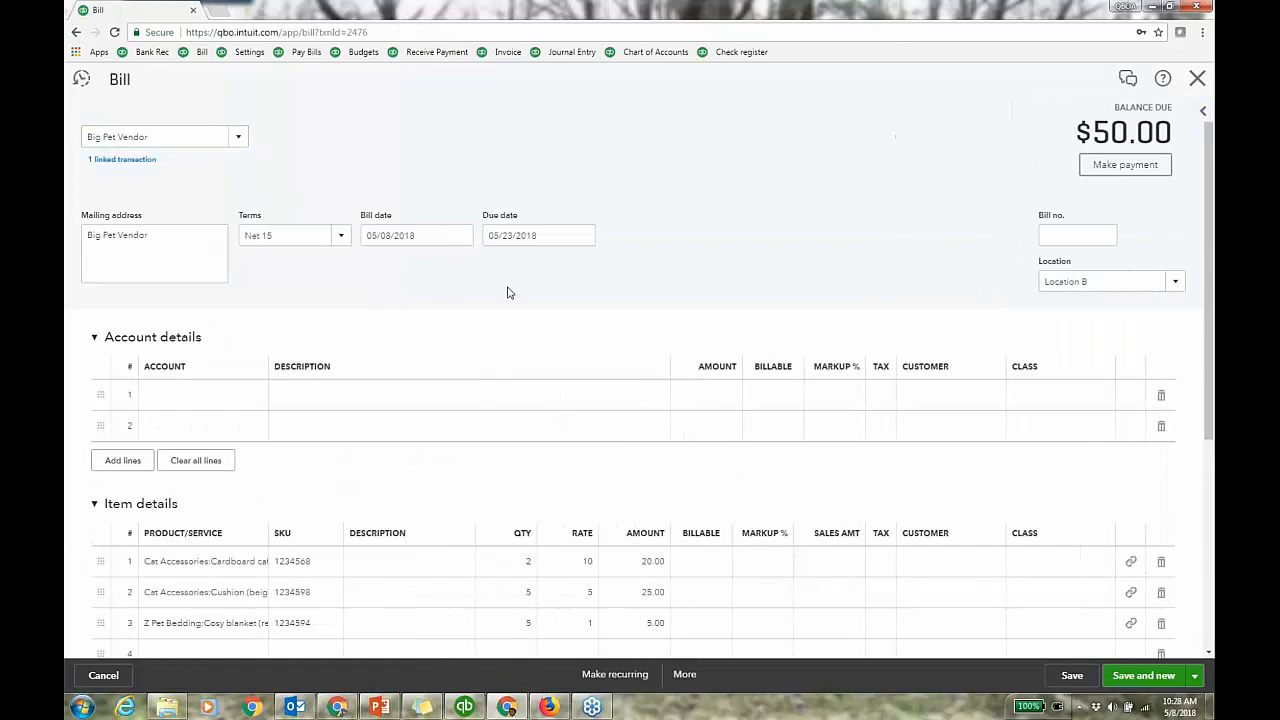
# Collapse the saved bill's account details and view its linked purchase order transaction
pyautogui.click(94, 337)
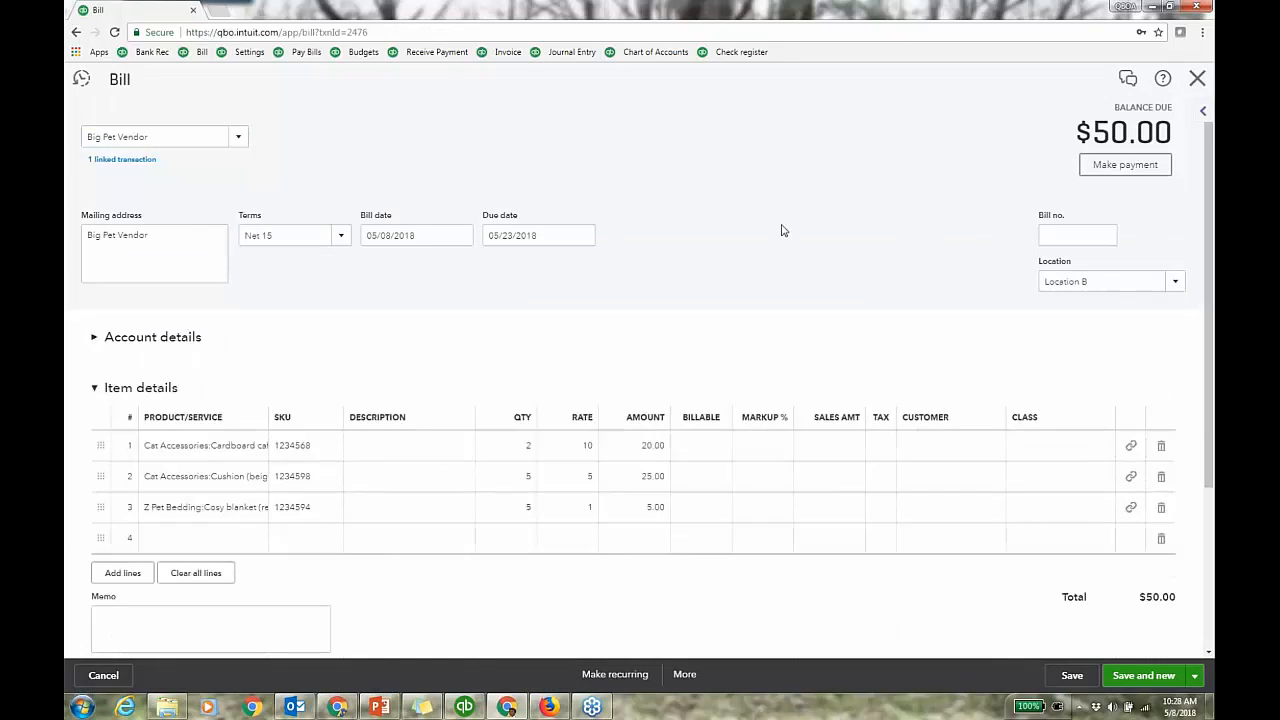
pyautogui.click(121, 162)
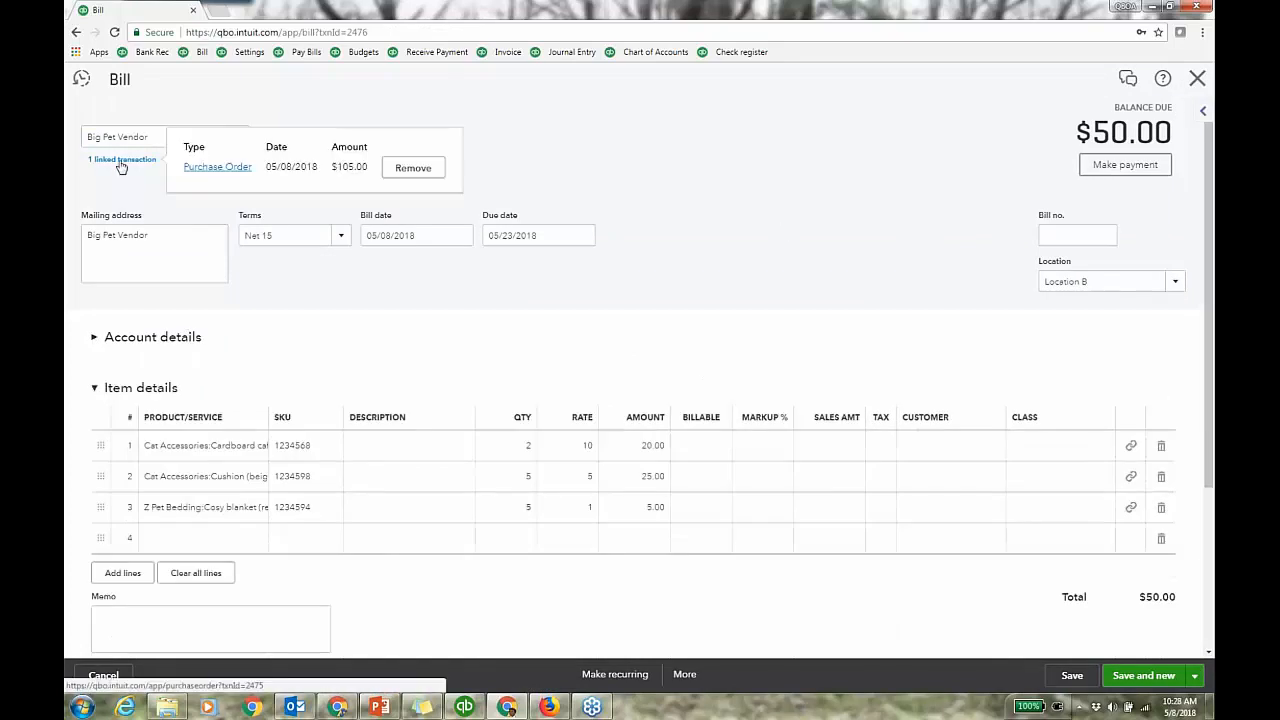
pyautogui.click(921, 246)
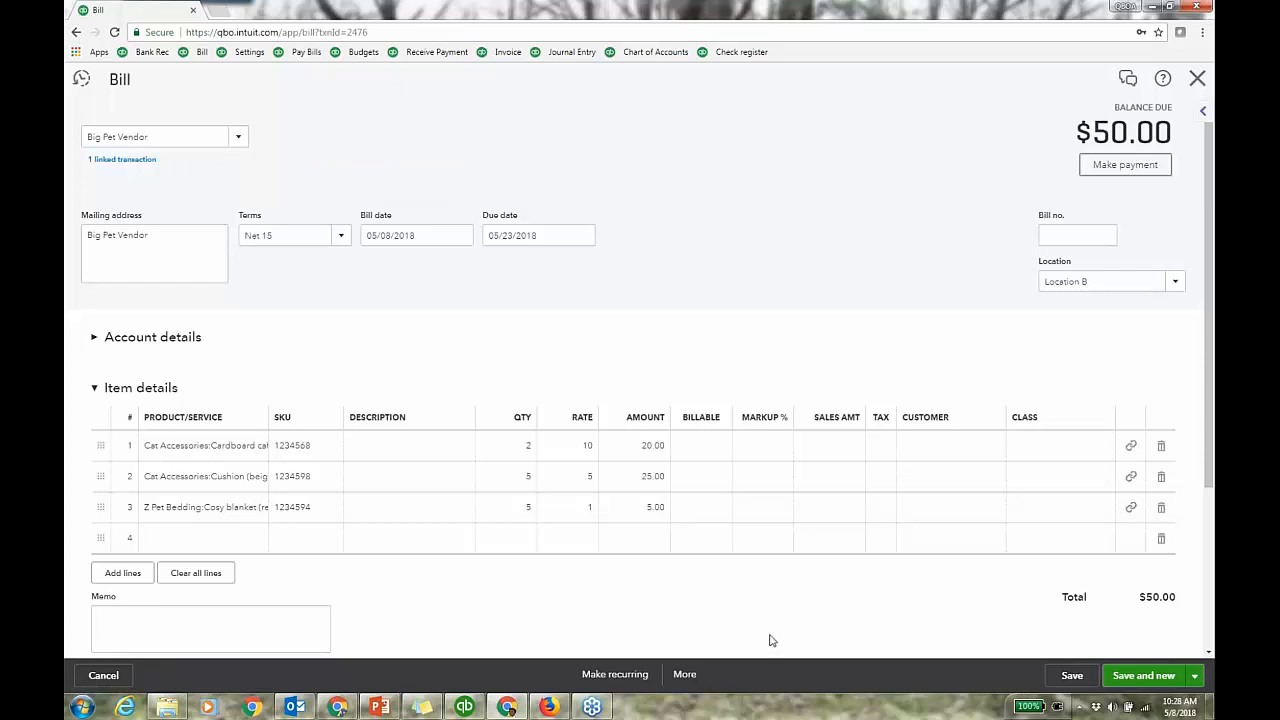
# View the bill's transaction journal and reopen the Big Pet Vendor bill from the recent transactions
pyautogui.click(690, 677)
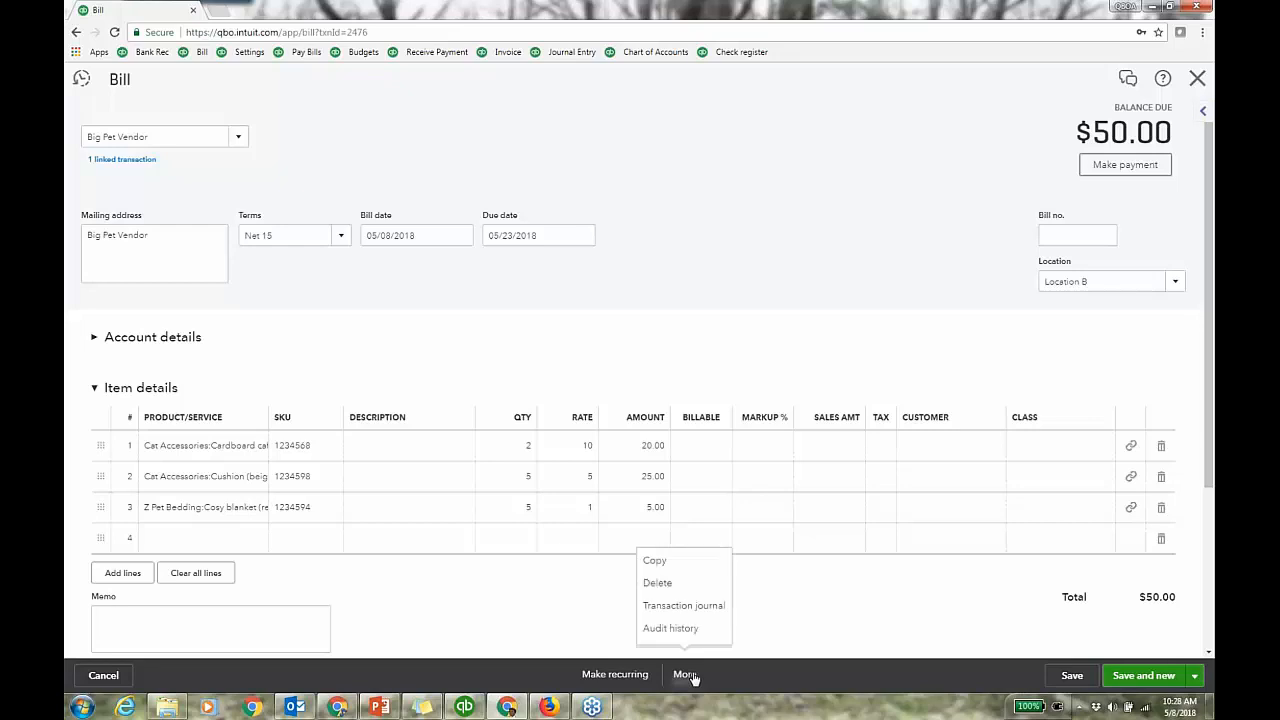
pyautogui.click(703, 608)
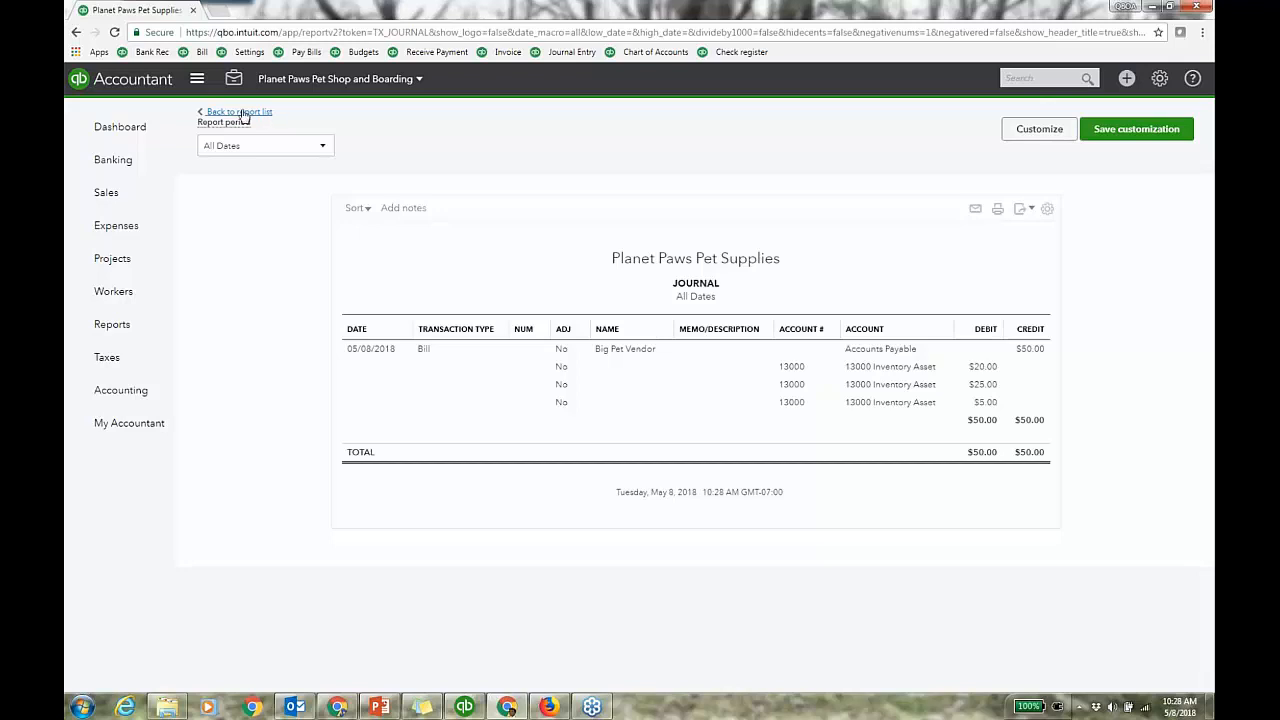
pyautogui.click(1028, 77)
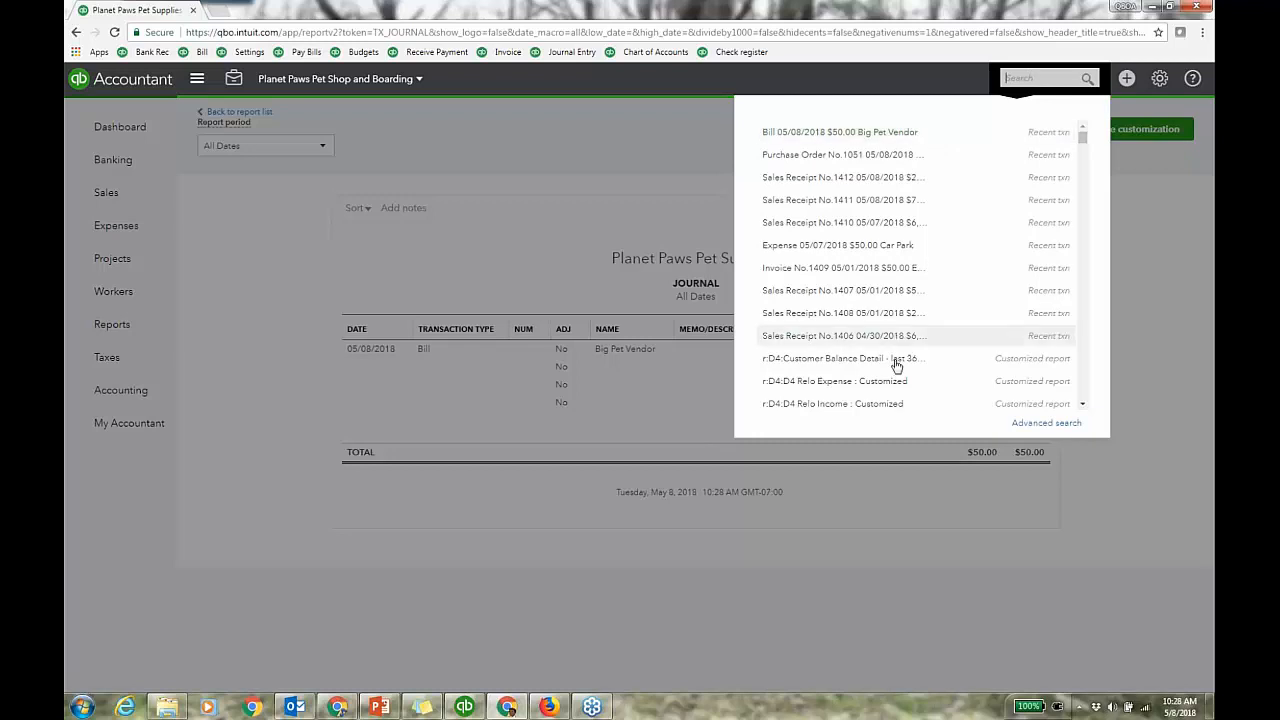
pyautogui.click(896, 136)
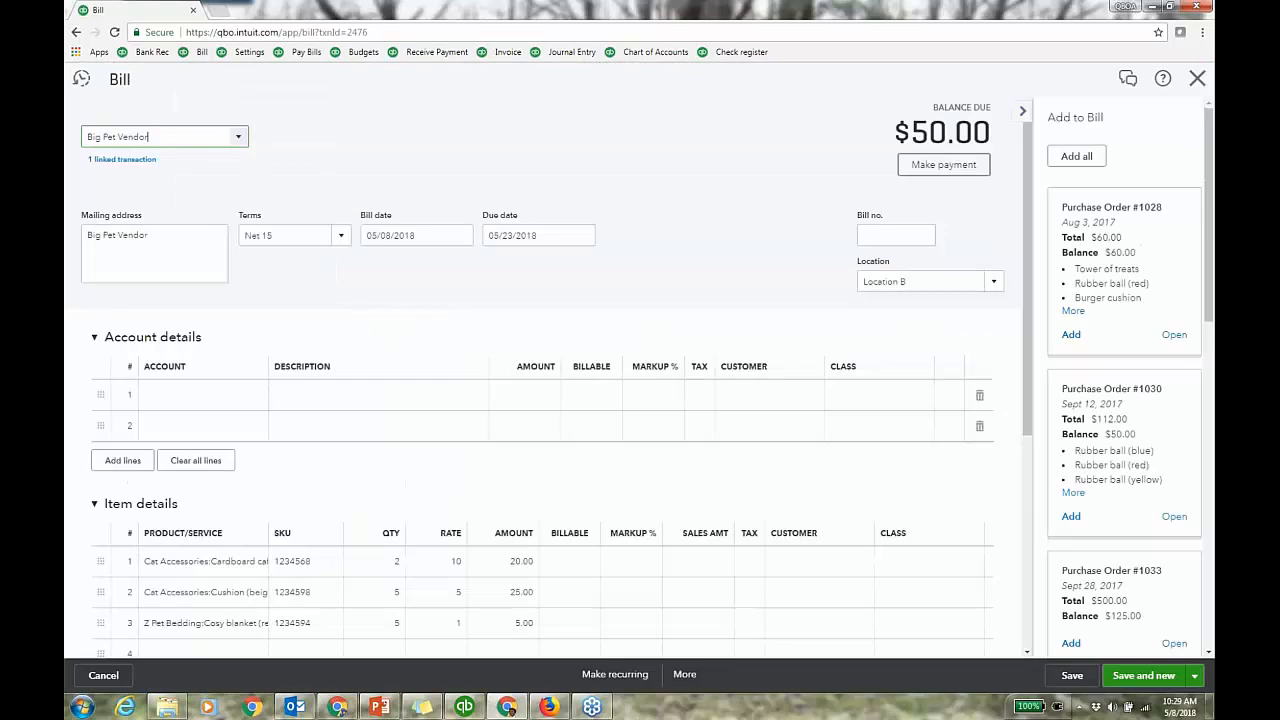
# Open the bill's linked purchase order, check its received quantities and closed marks for each item, and close it
pyautogui.click(1021, 113)
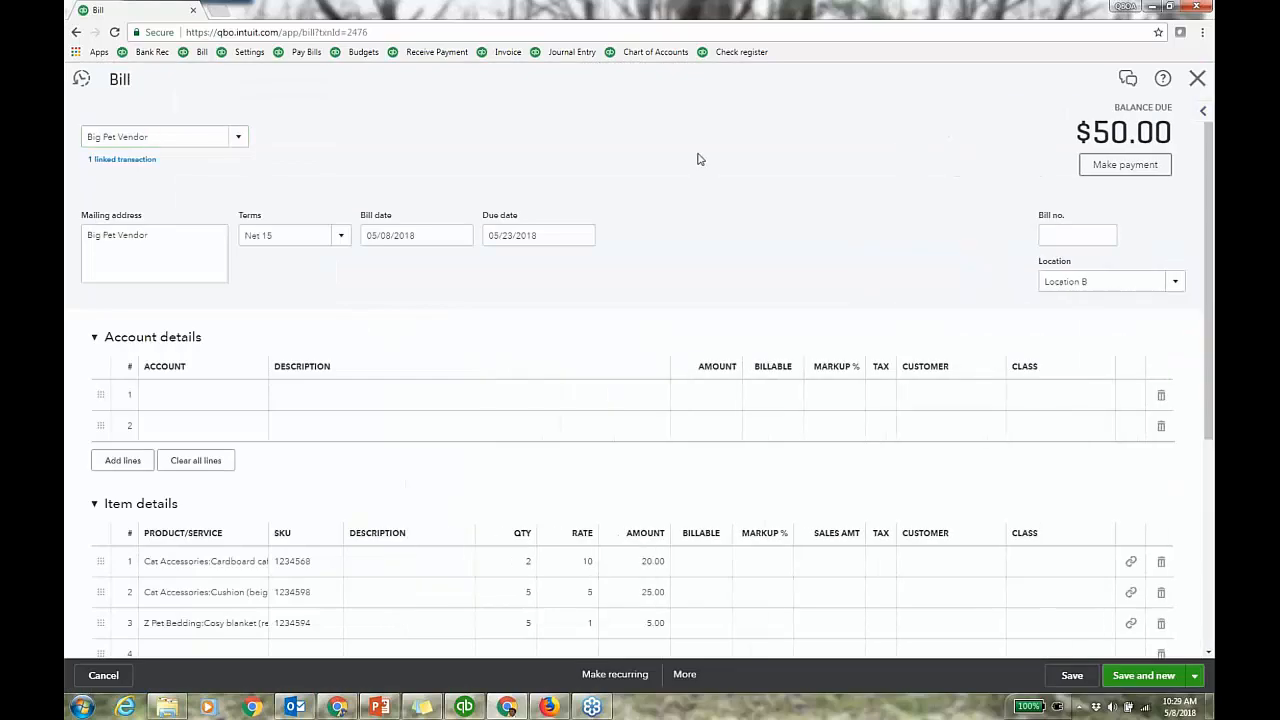
pyautogui.click(93, 337)
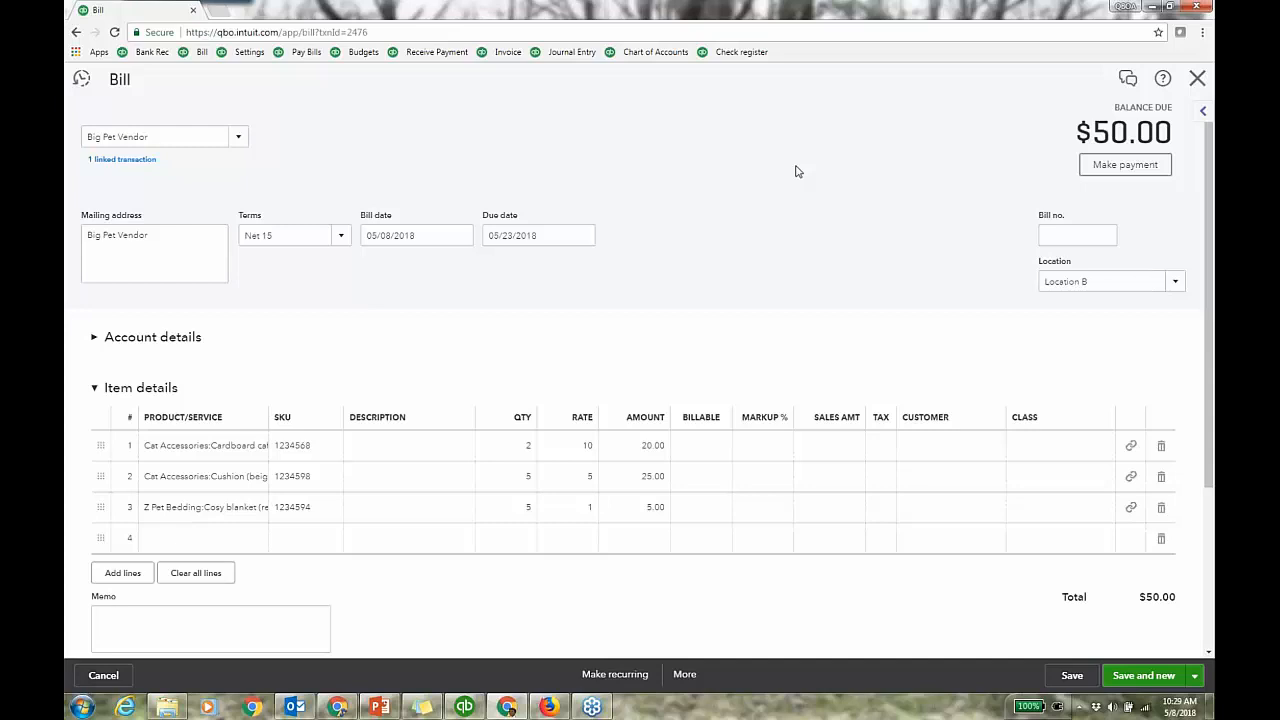
pyautogui.click(150, 166)
pyautogui.click(229, 168)
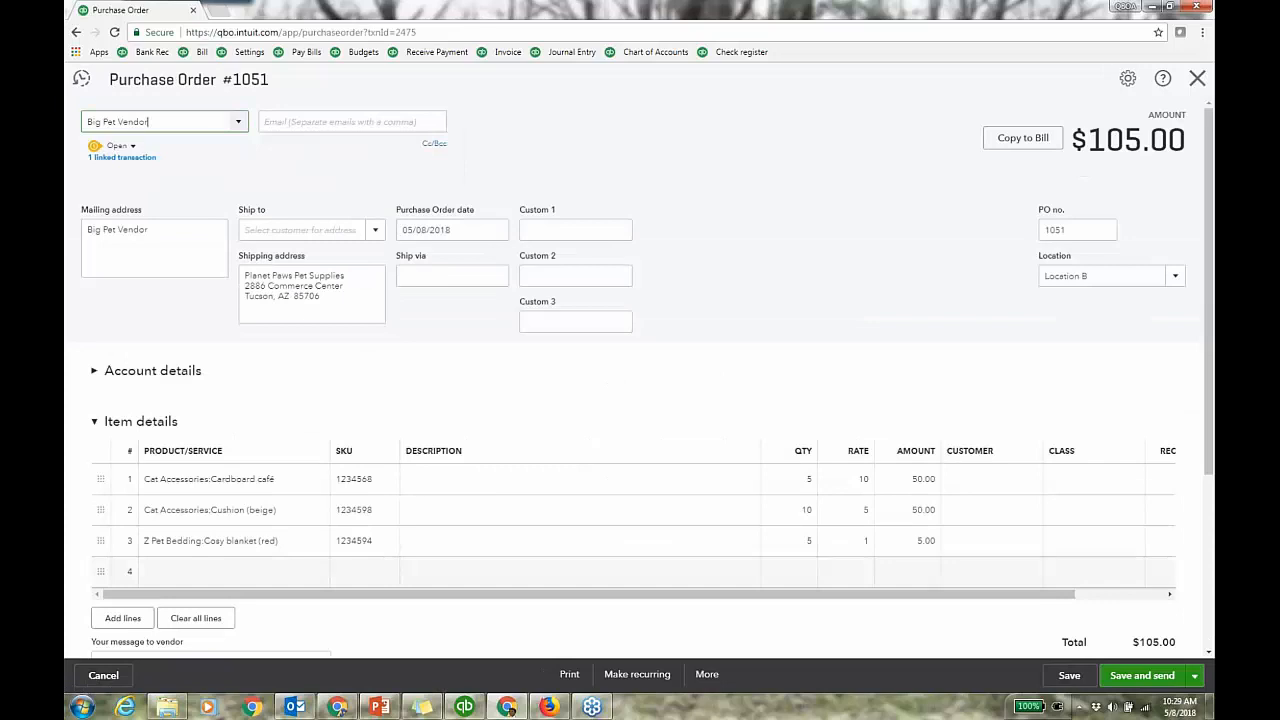
pyautogui.moveTo(1000, 595); pyautogui.dragTo(1137, 598)
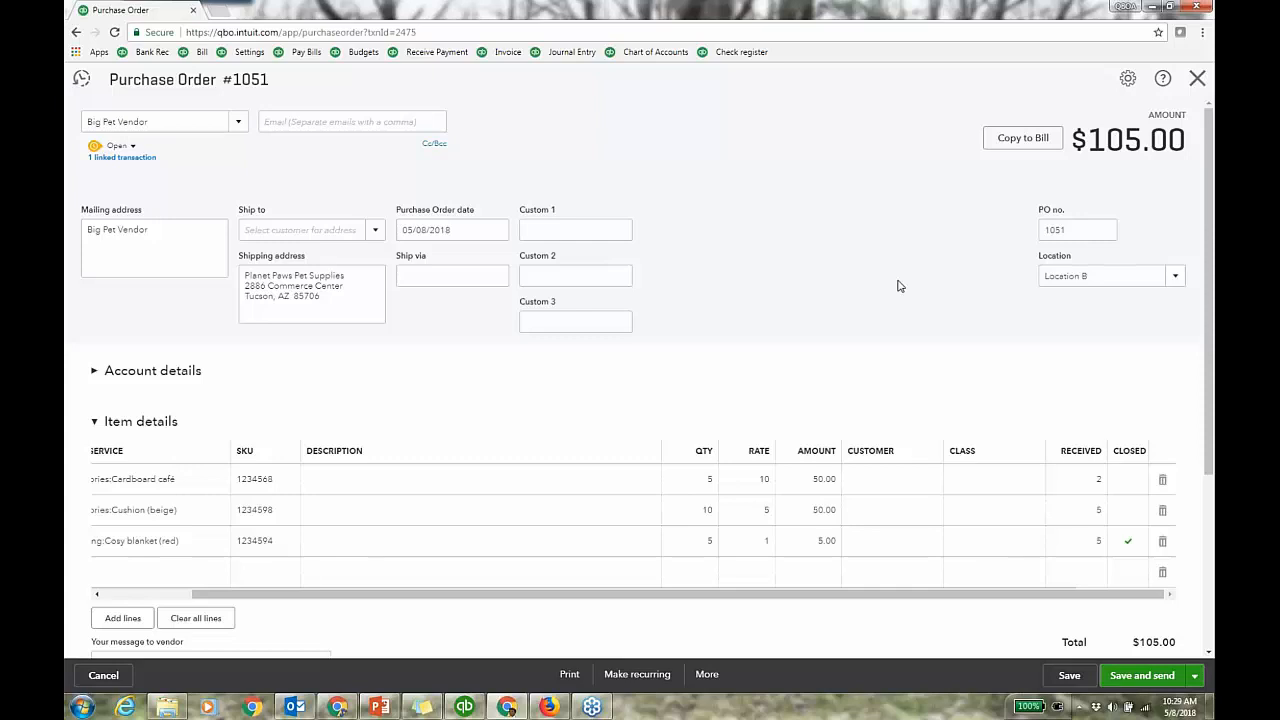
pyautogui.click(1197, 79)
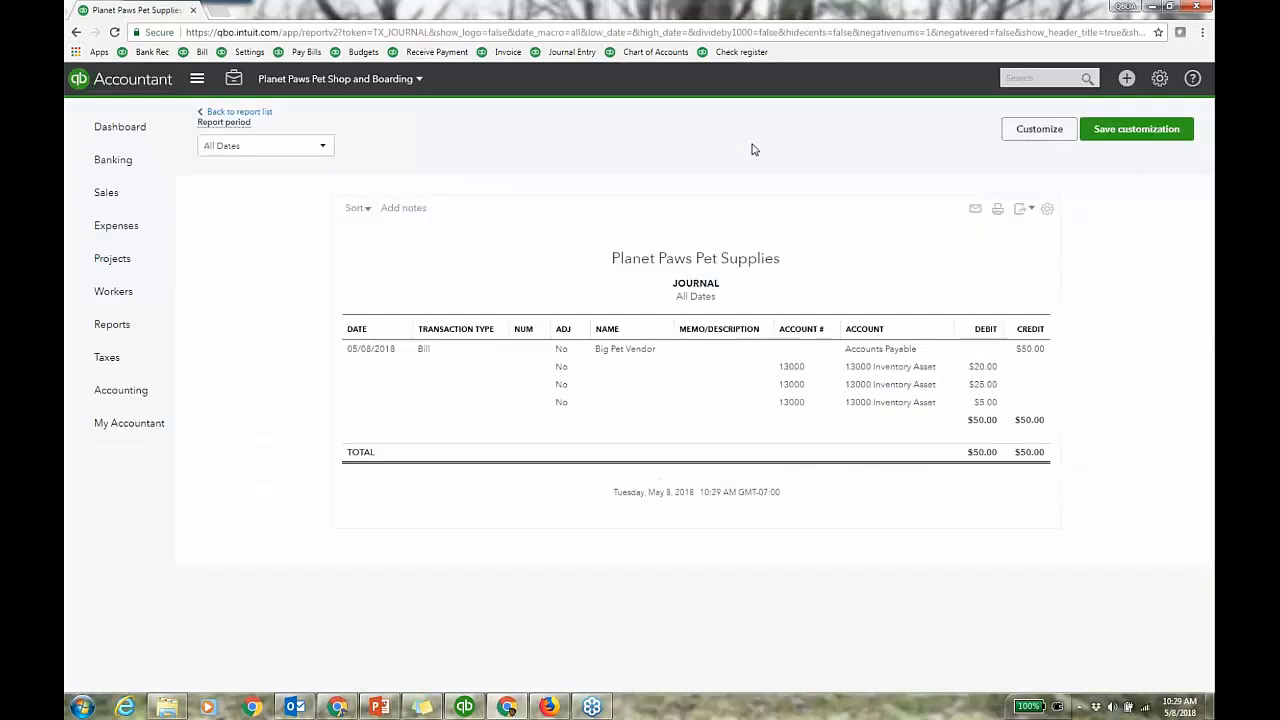
# Start a new expense with Big Pet Vendor as the payee
pyautogui.click(1127, 78)
pyautogui.click(632, 126)
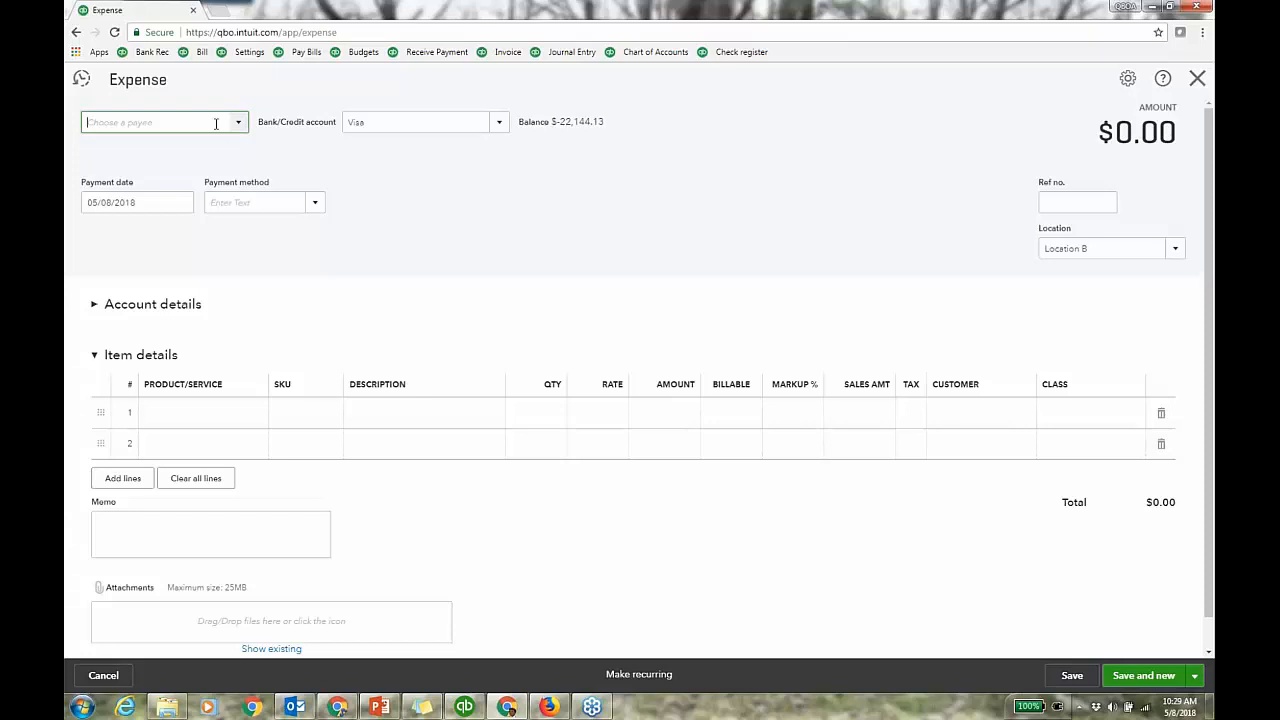
pyautogui.write('Big Pet Vendor')
pyautogui.press('Return')
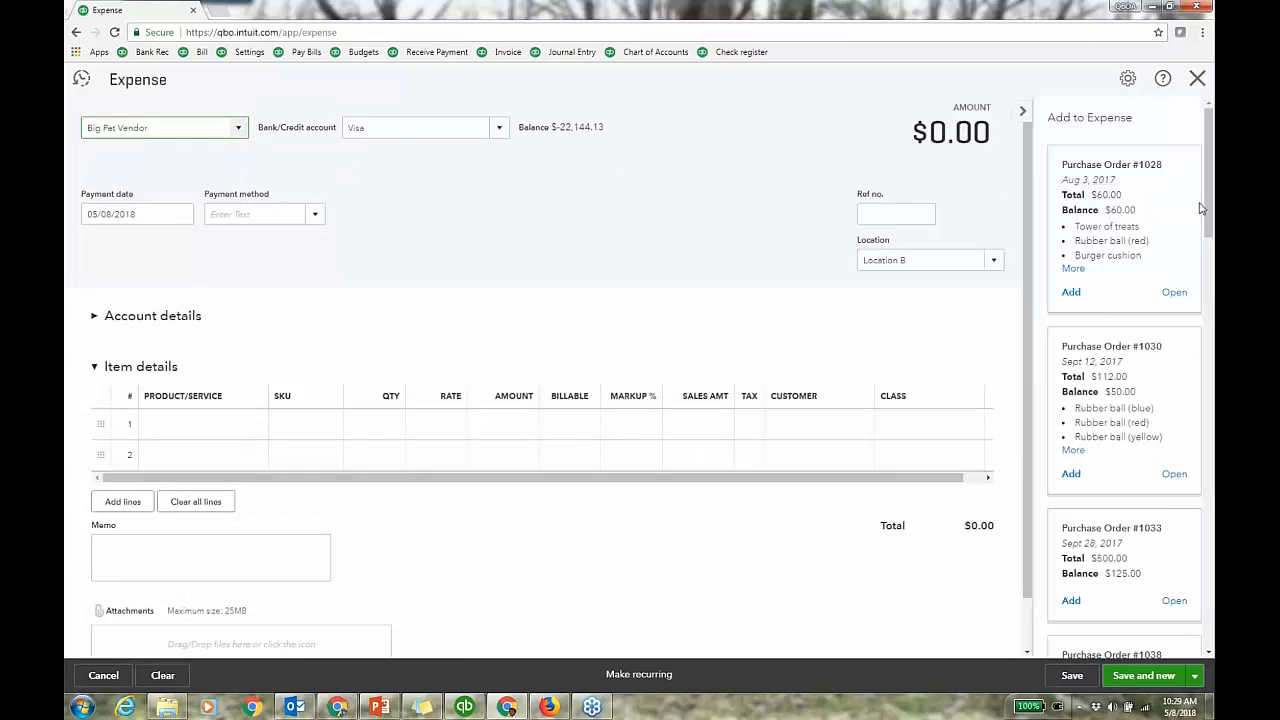
# Add Purchase Order #1051 to the expense, review the remaining items, and leave the expense without saving
pyautogui.moveTo(1210, 225); pyautogui.dragTo(1210, 517)
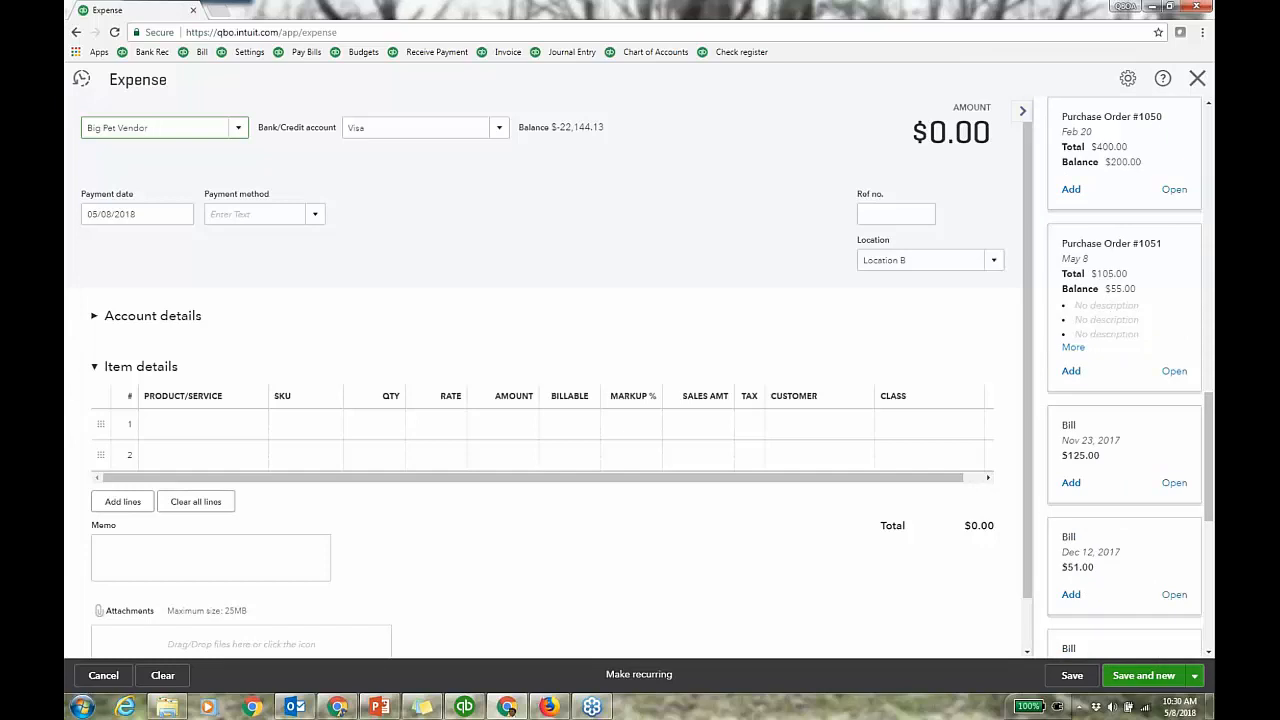
pyautogui.click(1076, 377)
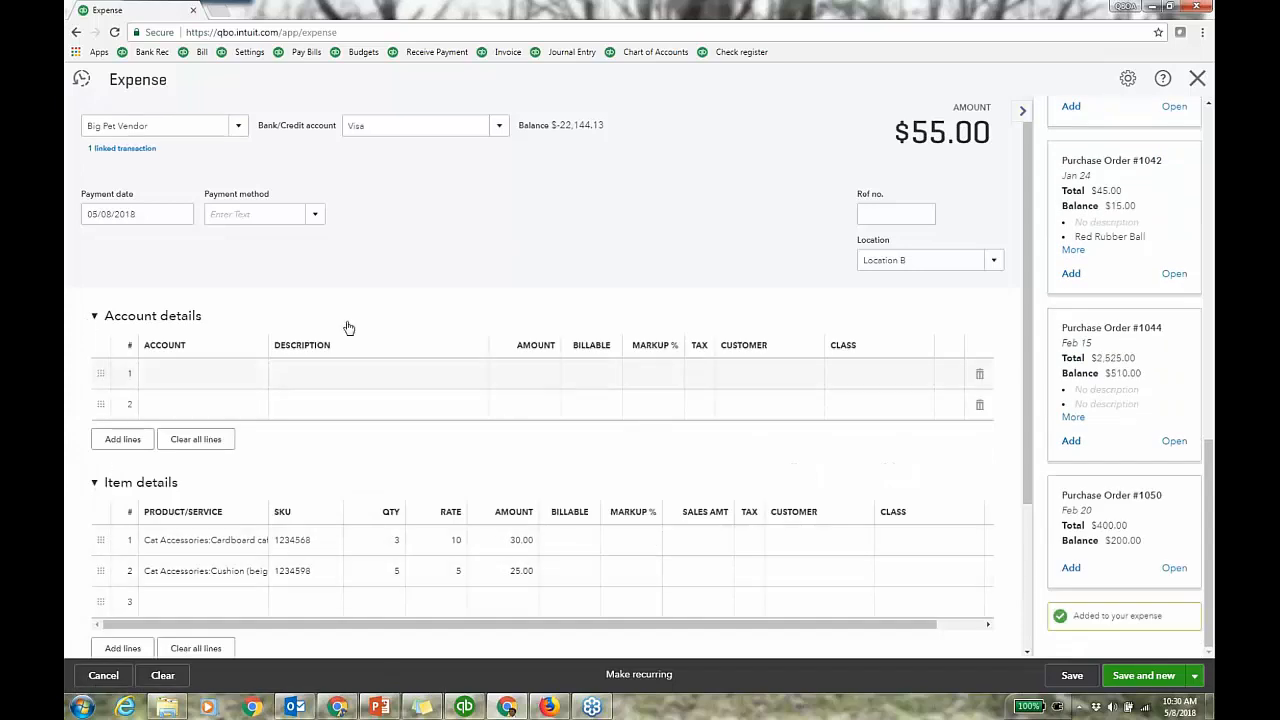
pyautogui.click(93, 318)
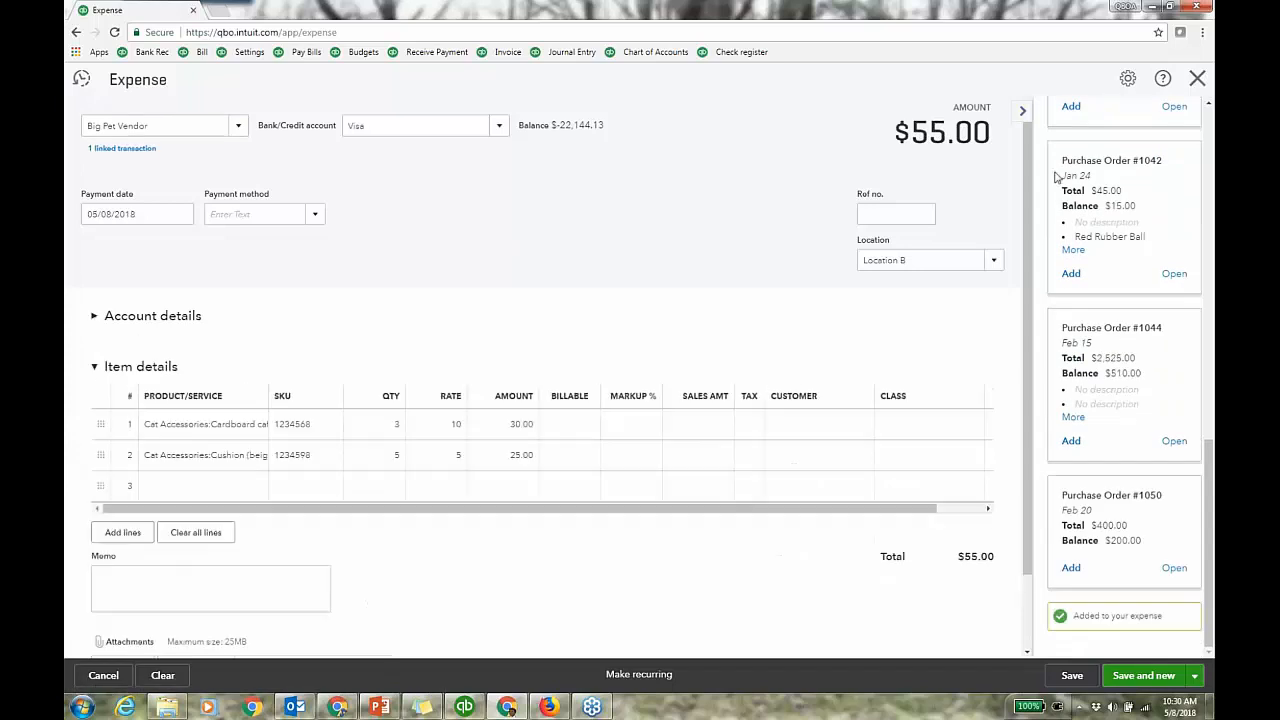
pyautogui.click(1023, 111)
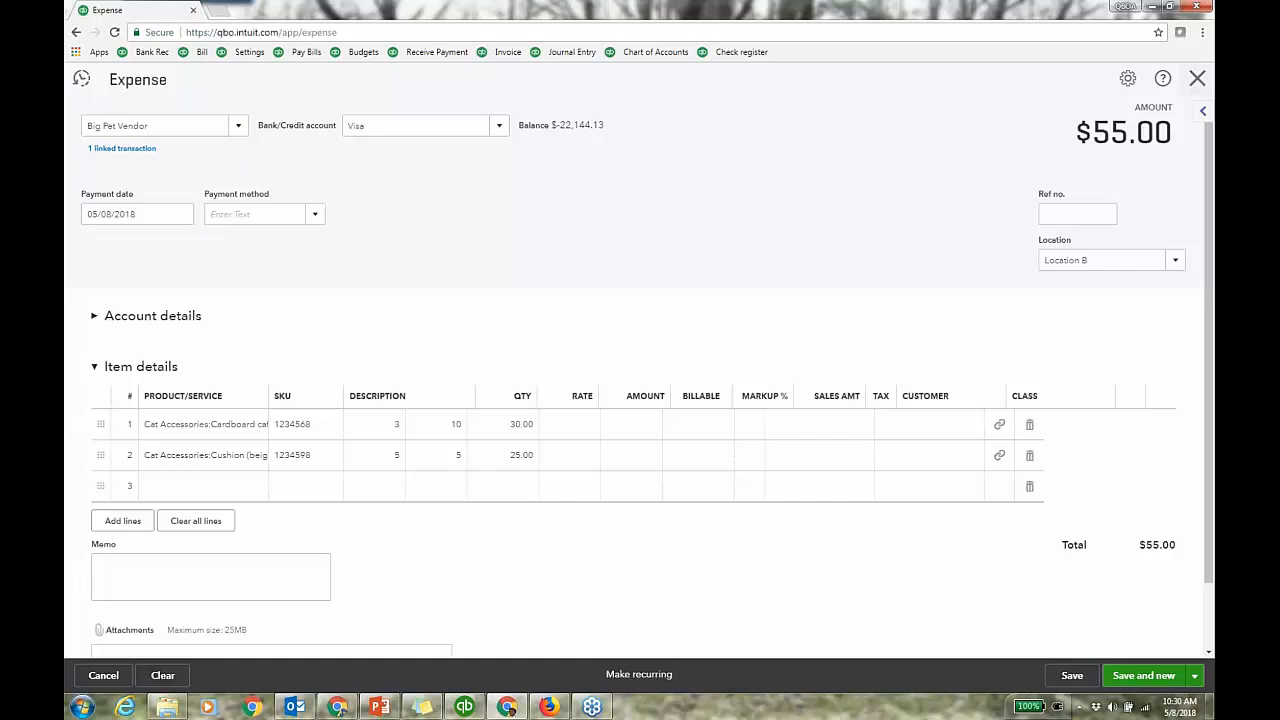
pyautogui.click(1197, 80)
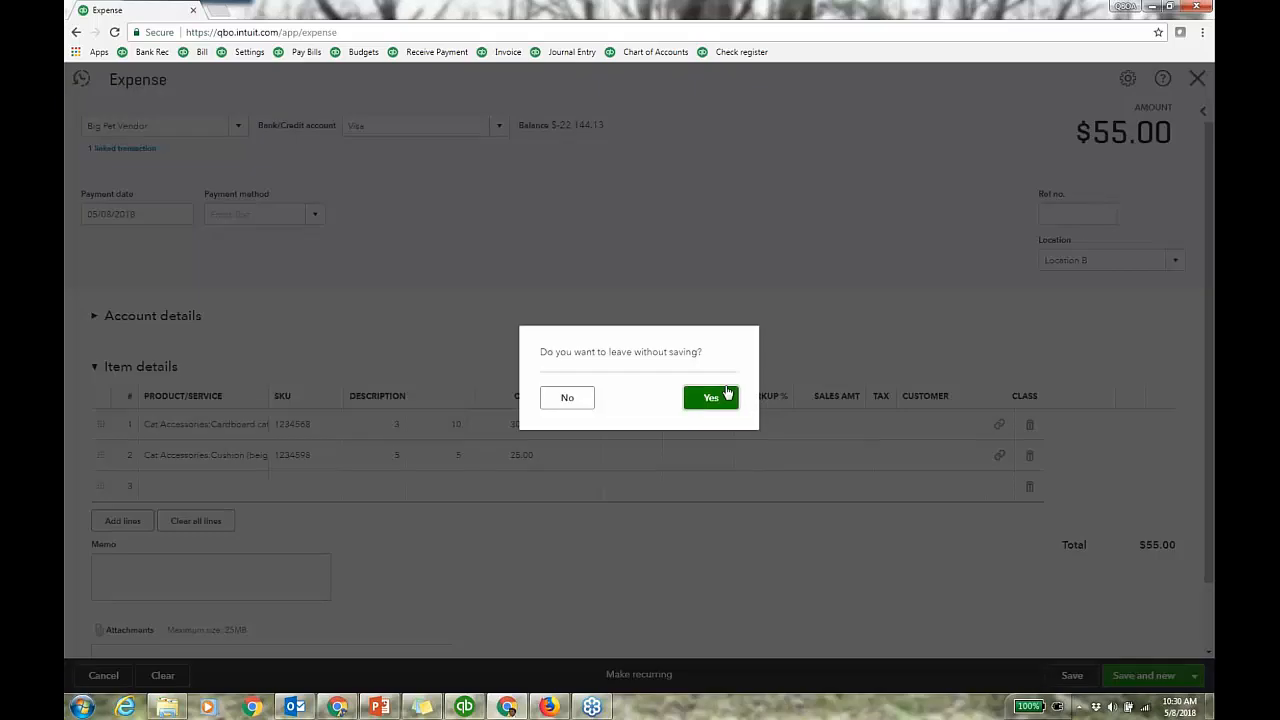
pyautogui.click(724, 397)
# Duplicate the journal report's browser tab and list the Review Expenses and Purchases reports in the copy
pyautogui.rightClick(133, 12)
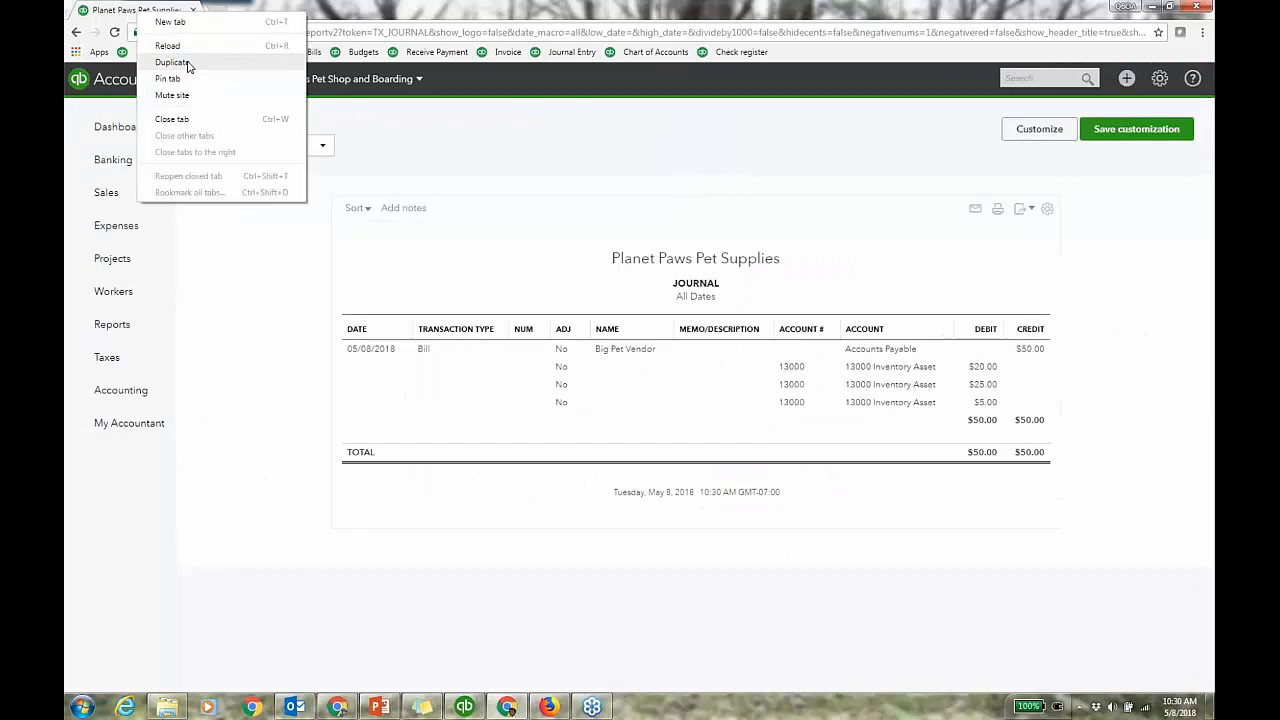
pyautogui.press('Escape')
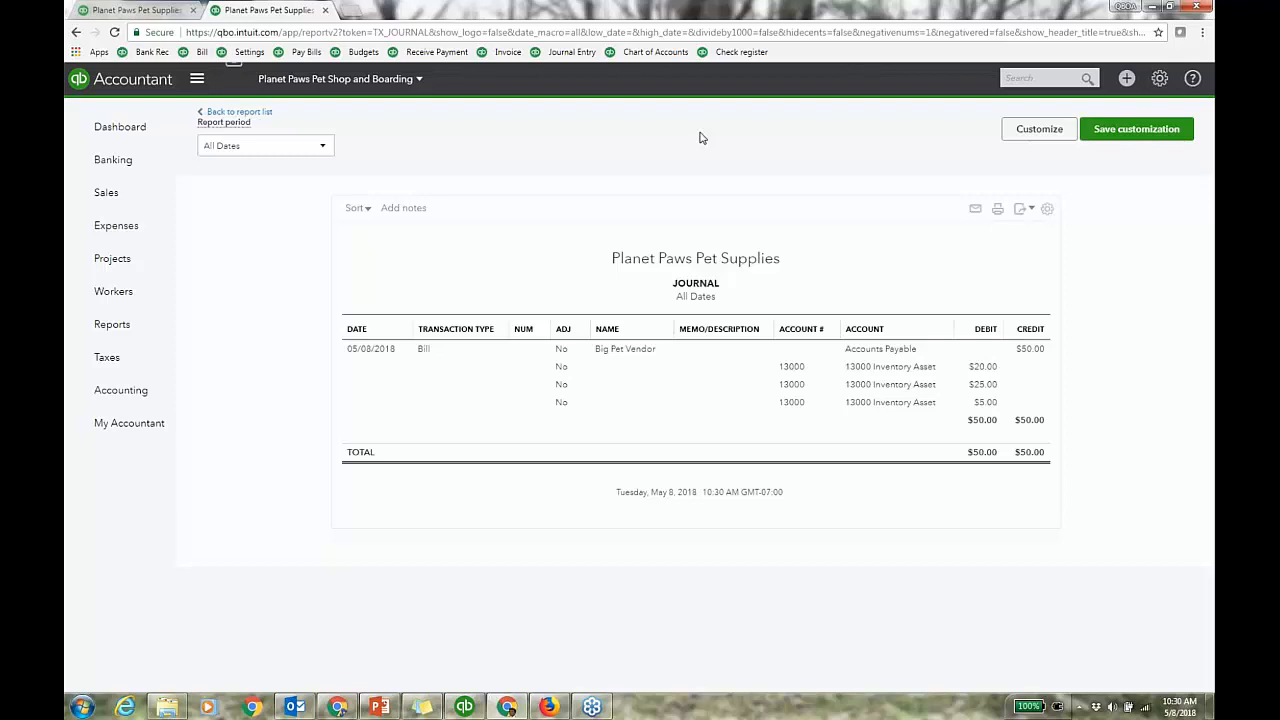
pyautogui.click(248, 112)
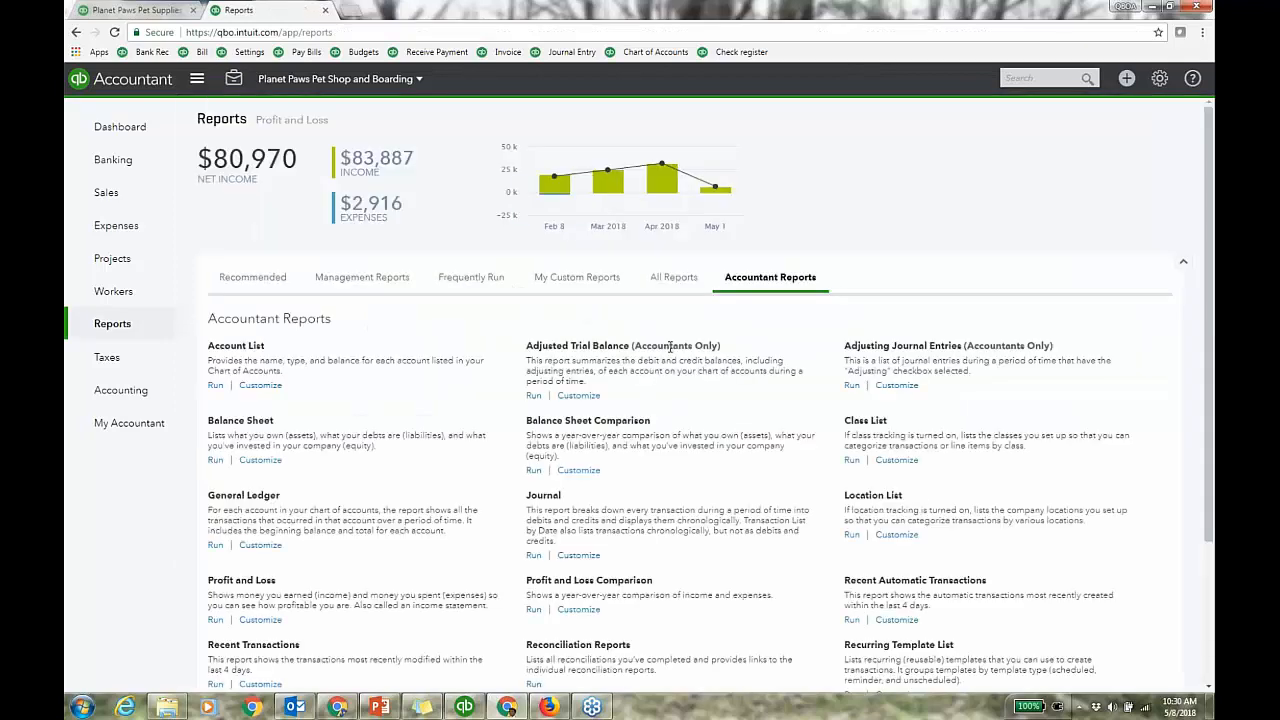
pyautogui.click(670, 284)
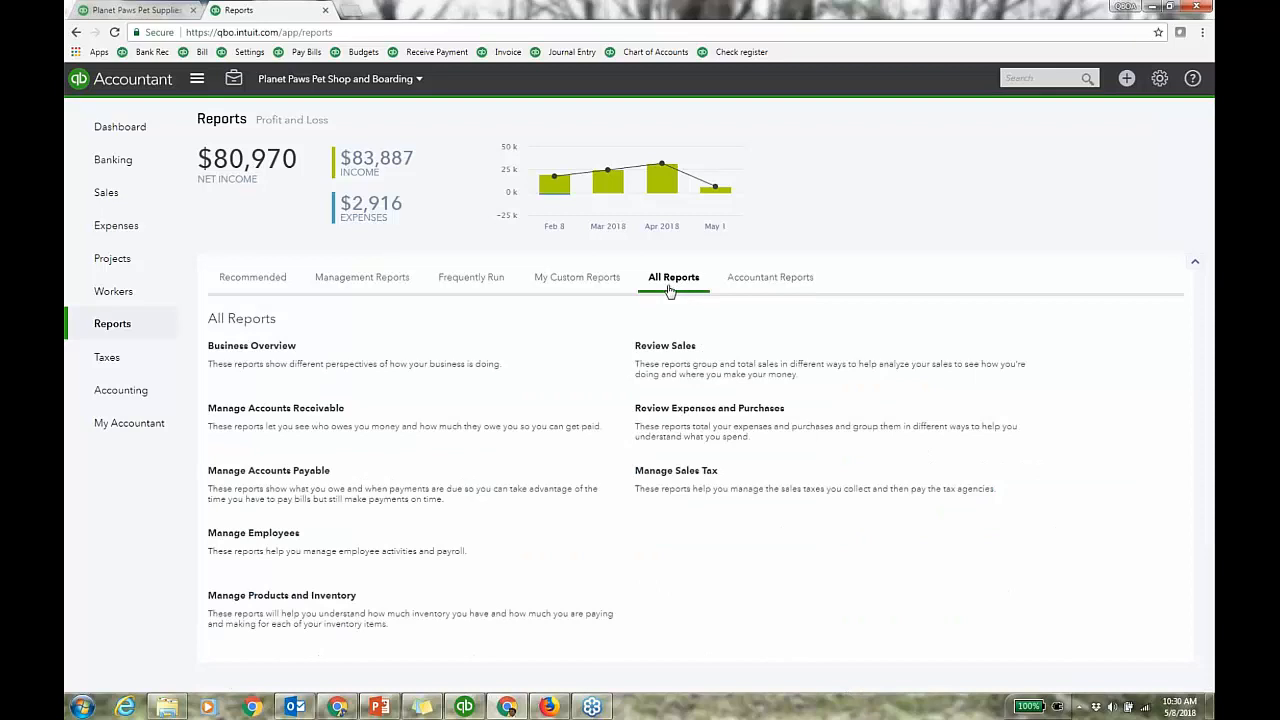
pyautogui.click(695, 410)
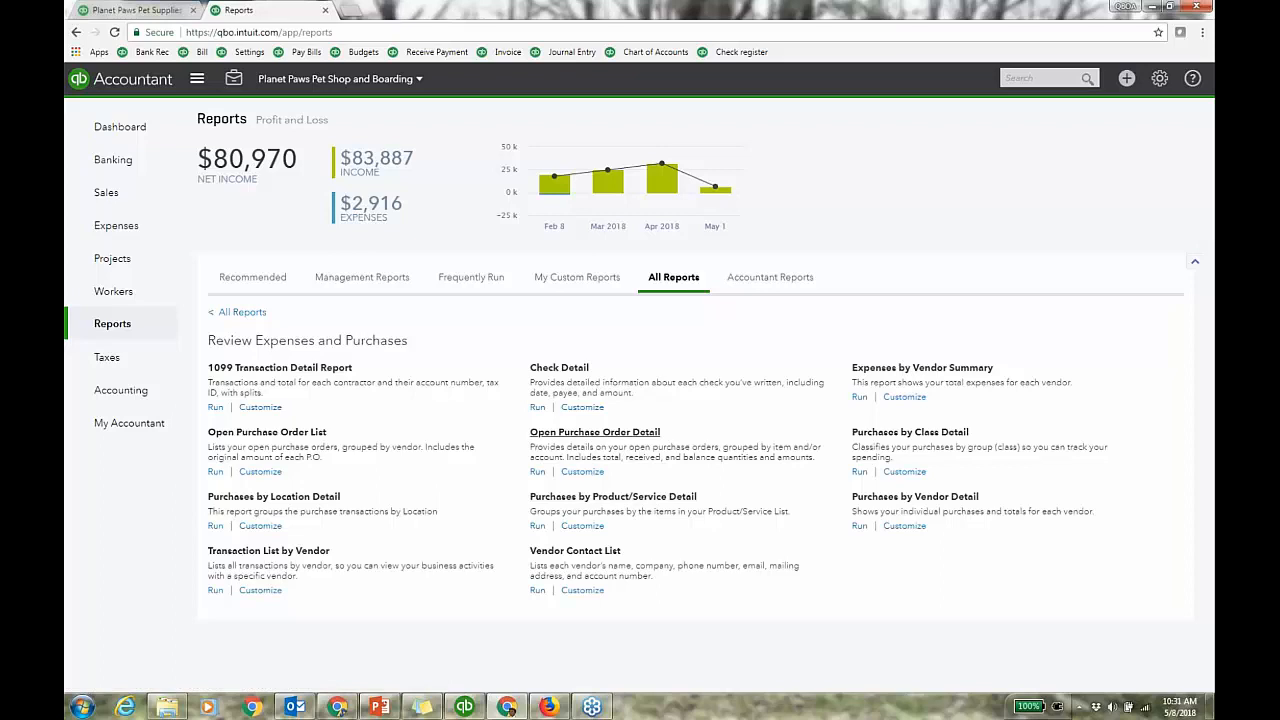
# Run the Open Purchase Order Detail report and view all of its available column options
pyautogui.click(590, 436)
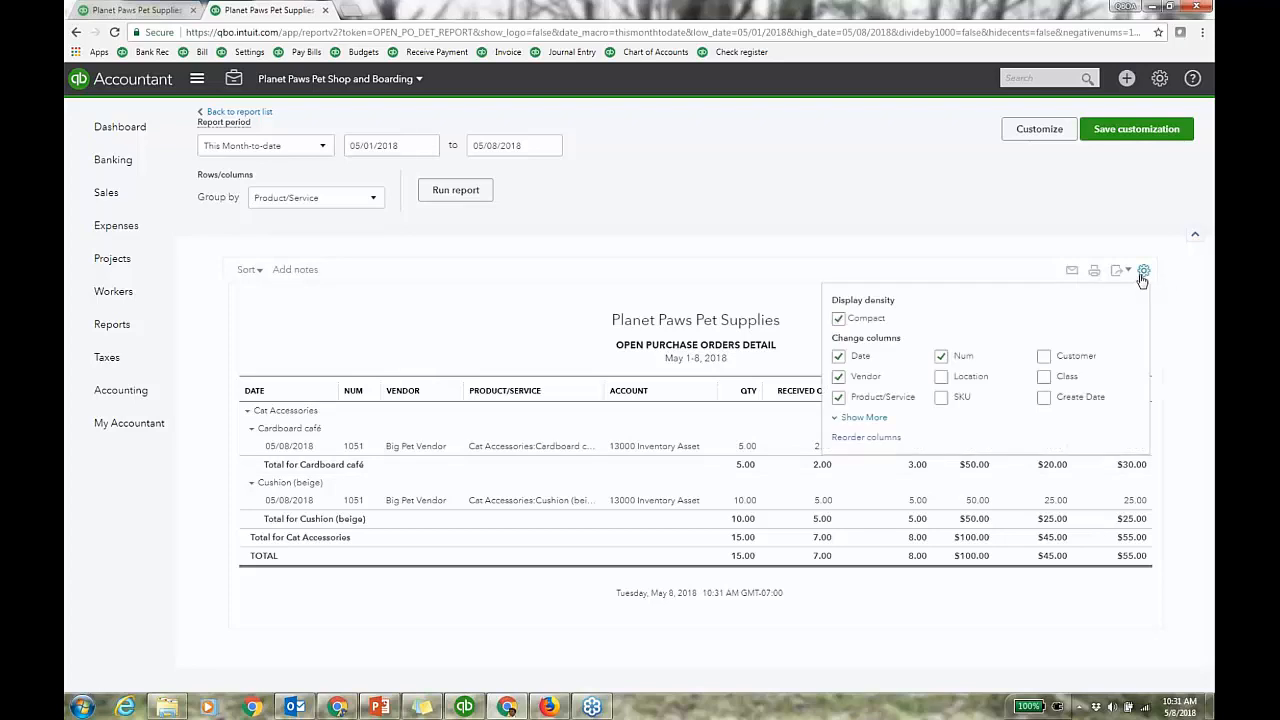
pyautogui.click(862, 418)
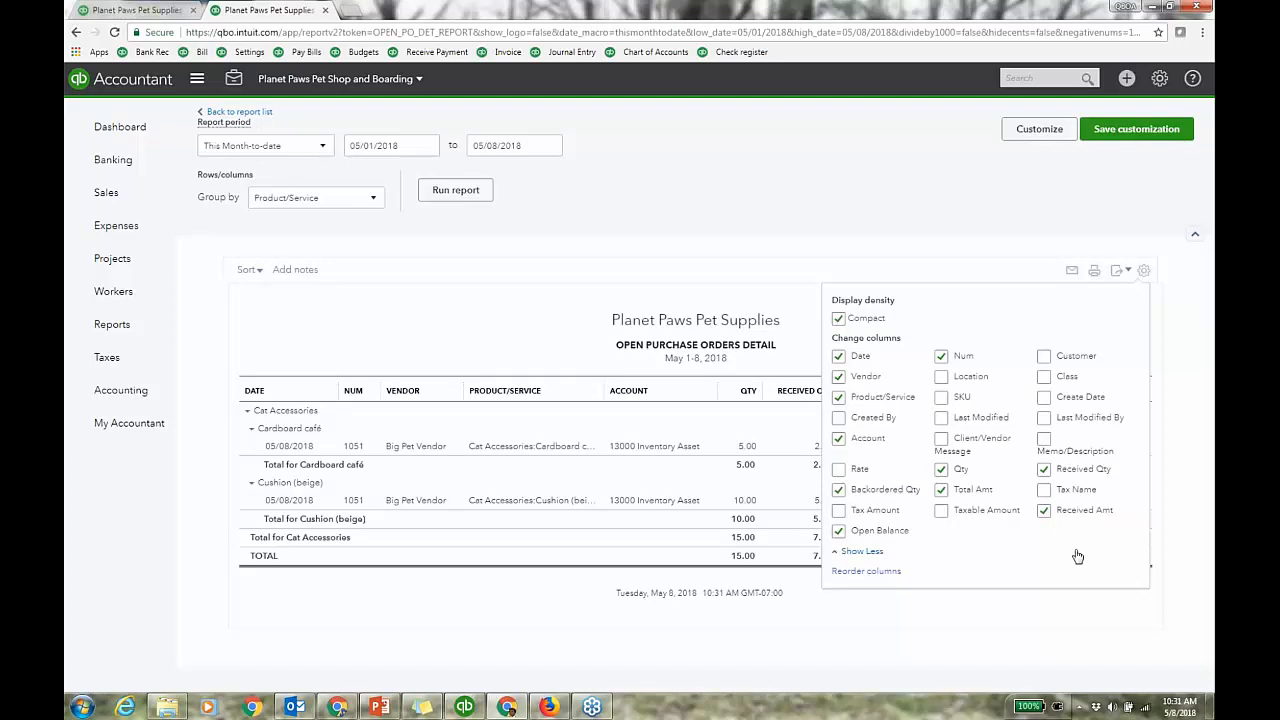
pyautogui.click(797, 226)
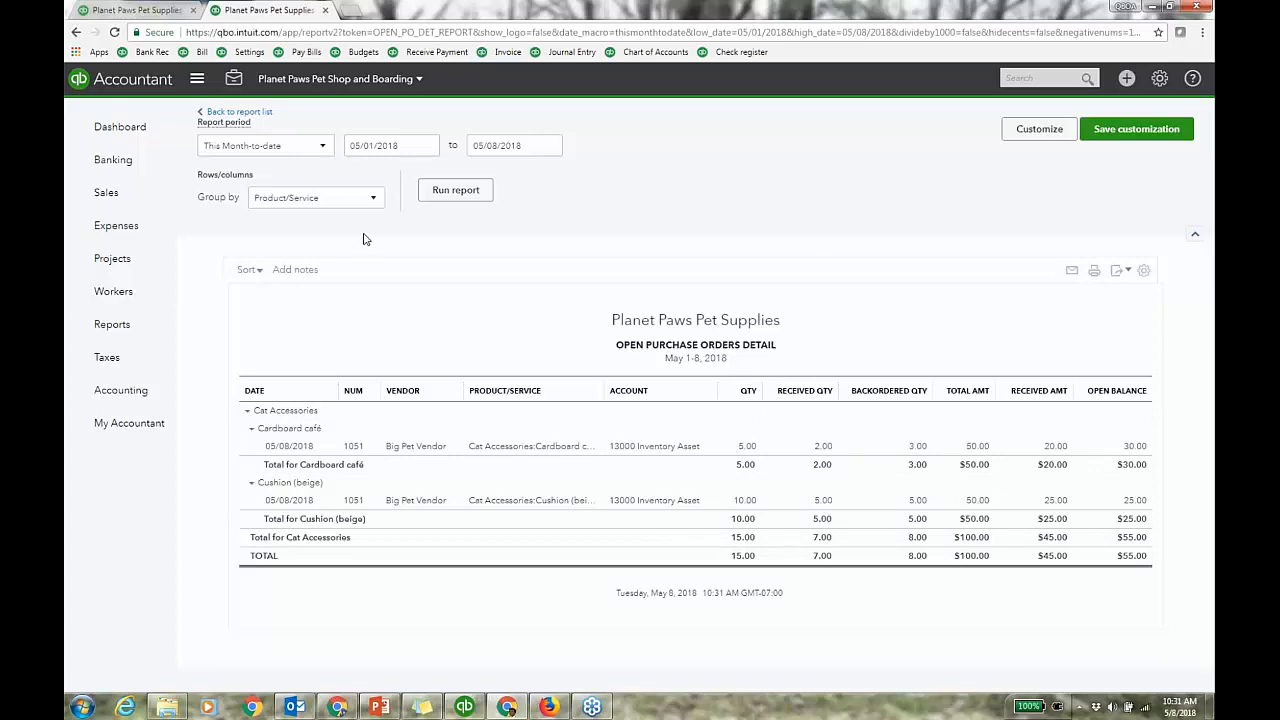
# Start a new sales receipt and choose the first existing customer in the list
pyautogui.click(1127, 80)
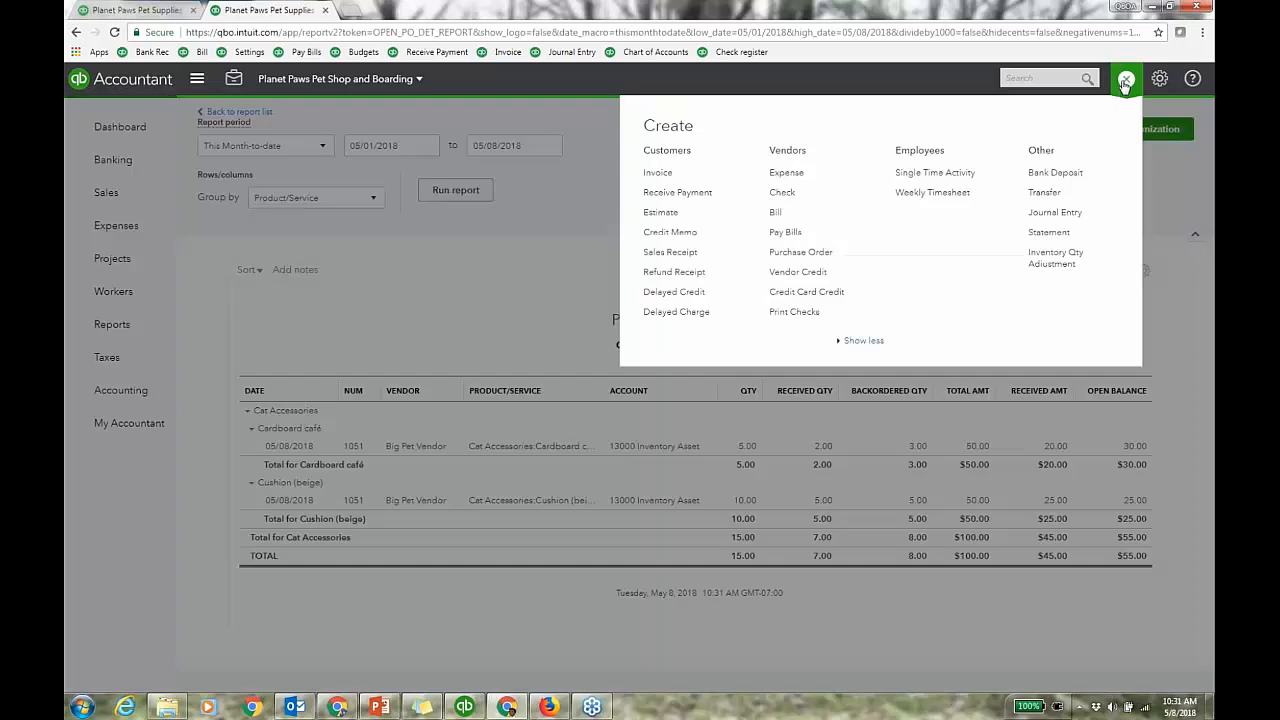
pyautogui.click(681, 256)
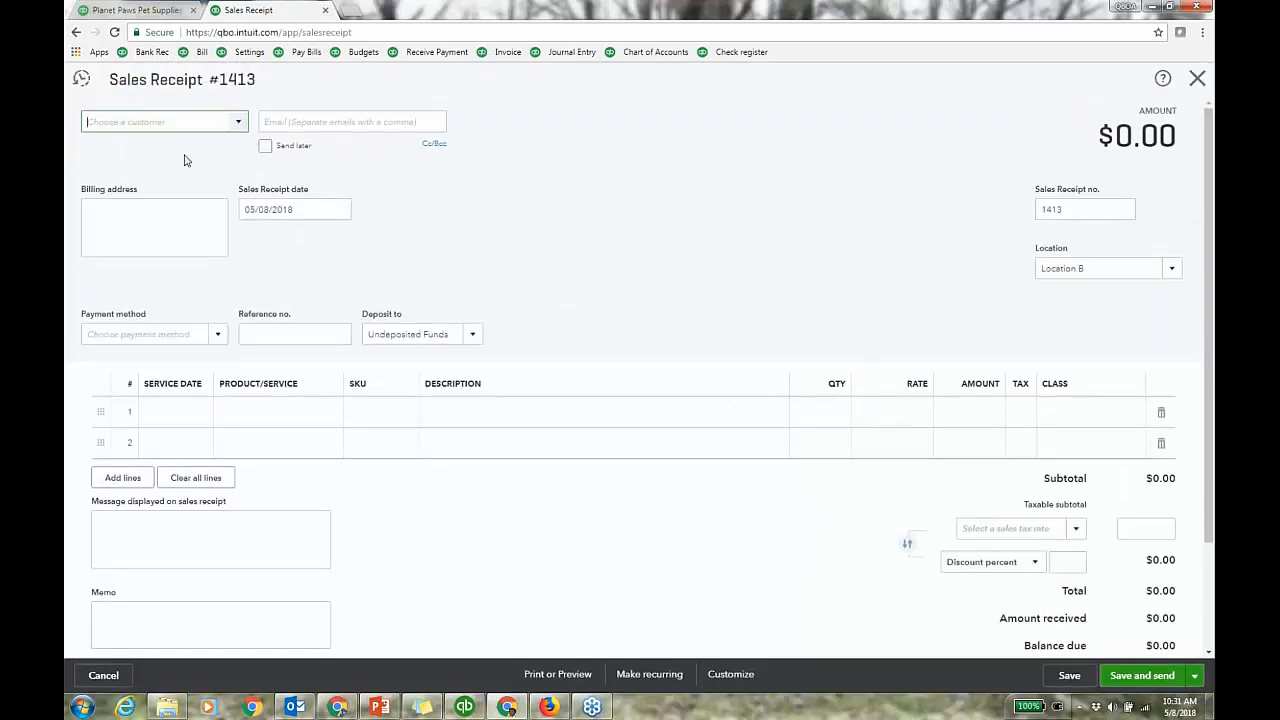
pyautogui.click(238, 122)
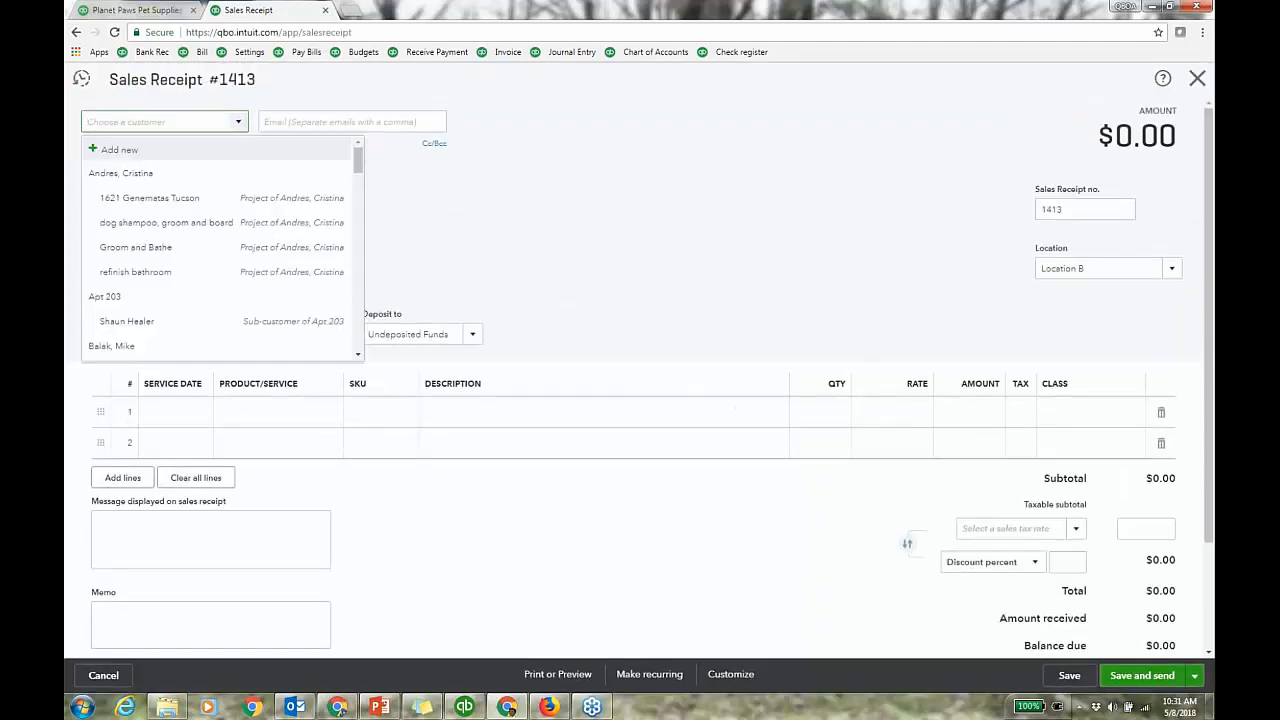
pyautogui.click(186, 176)
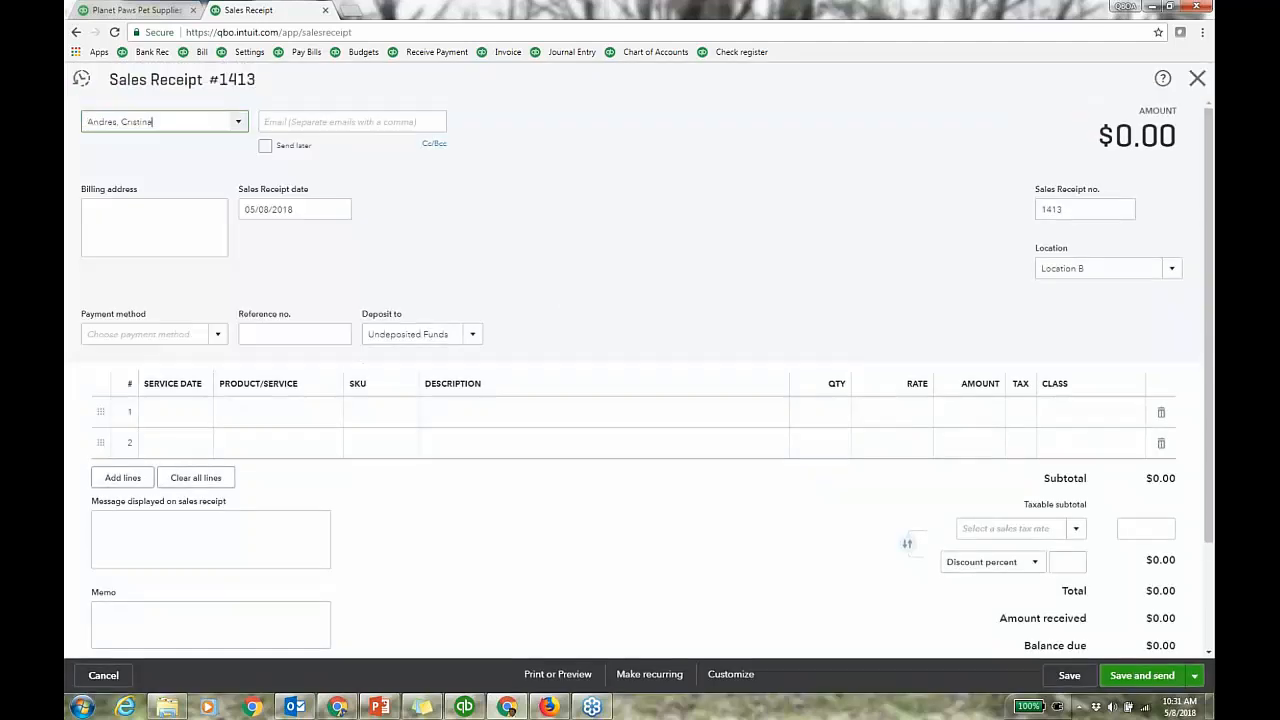
pyautogui.click(334, 417)
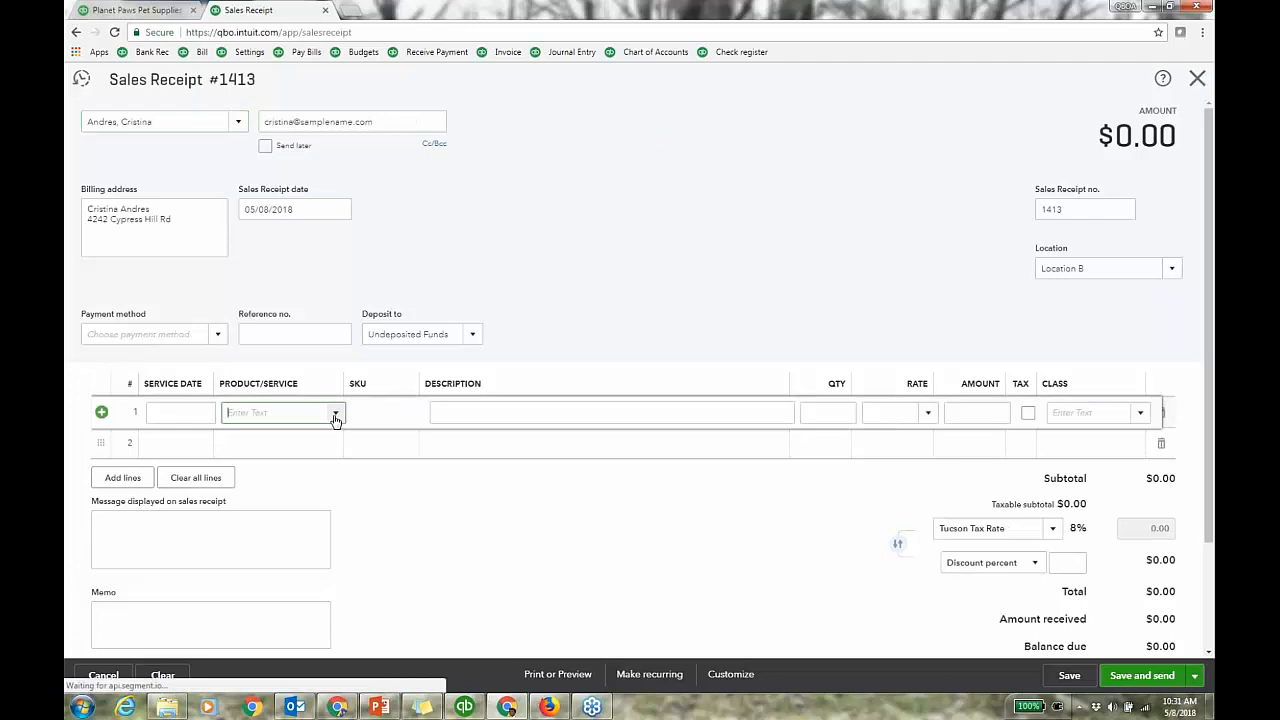
pyautogui.write('ca')
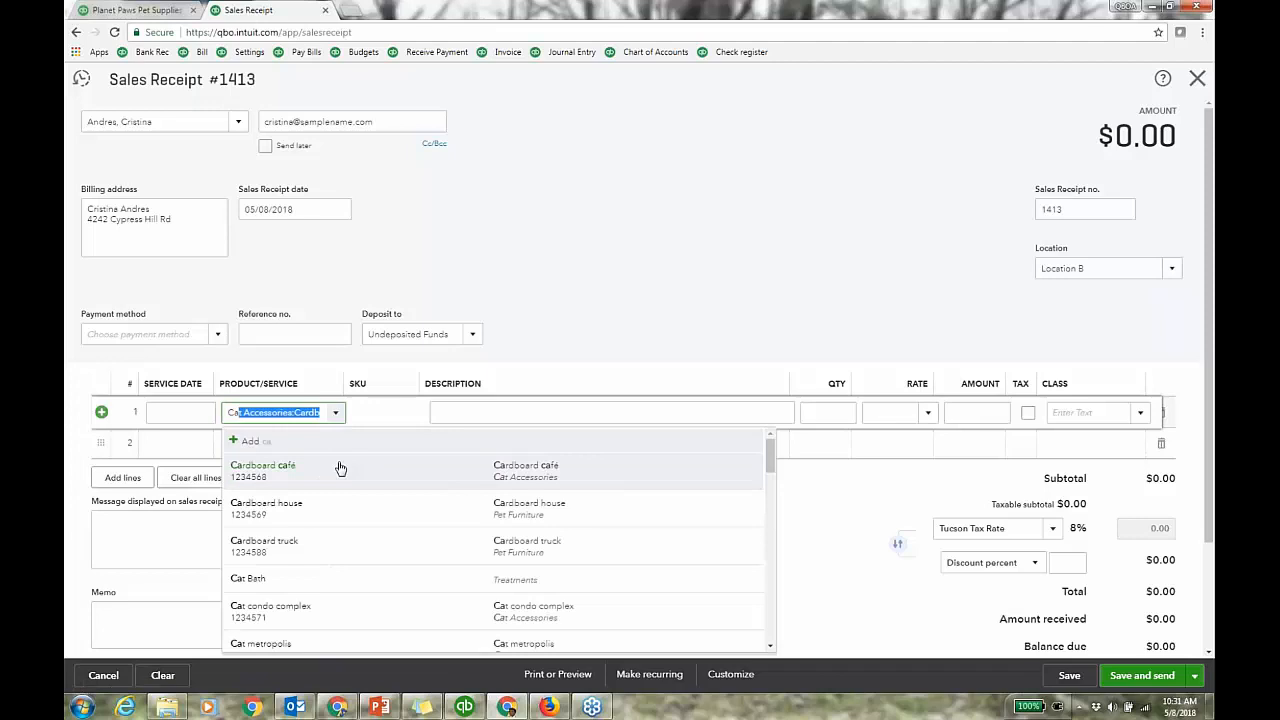
pyautogui.write('t')
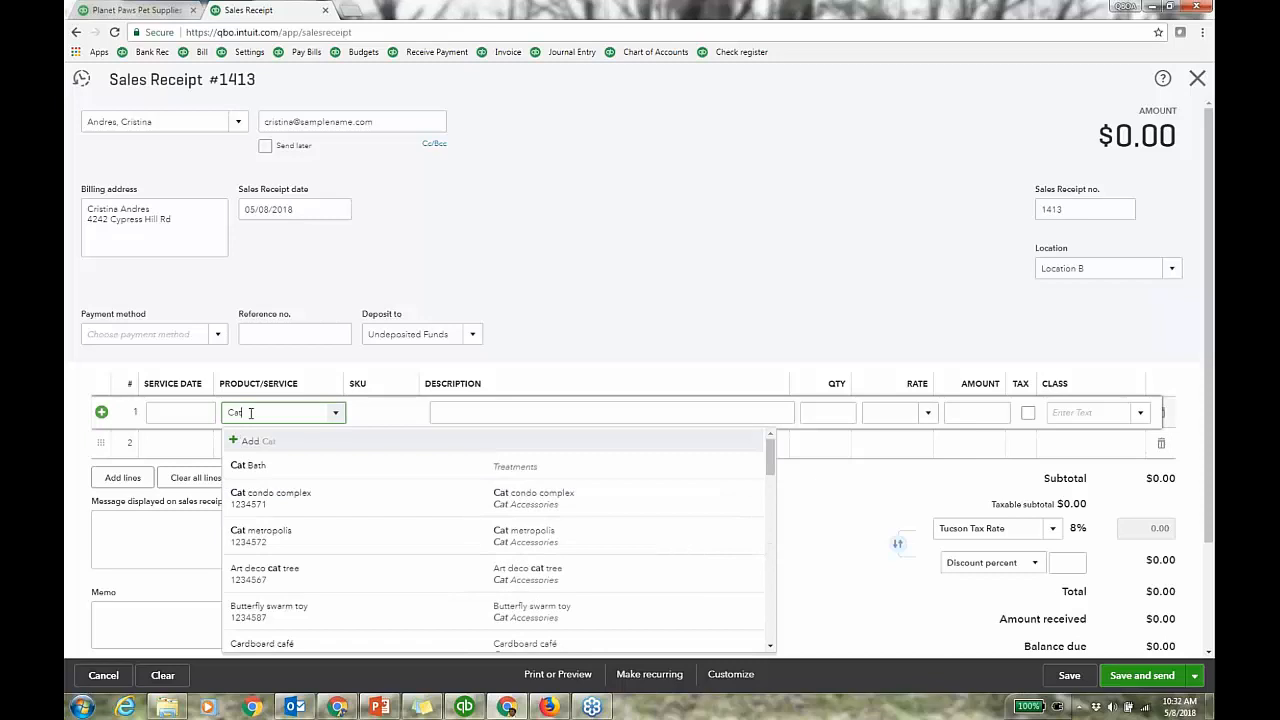
pyautogui.moveTo(244, 413); pyautogui.dragTo(209, 415)
pyautogui.write('trea')
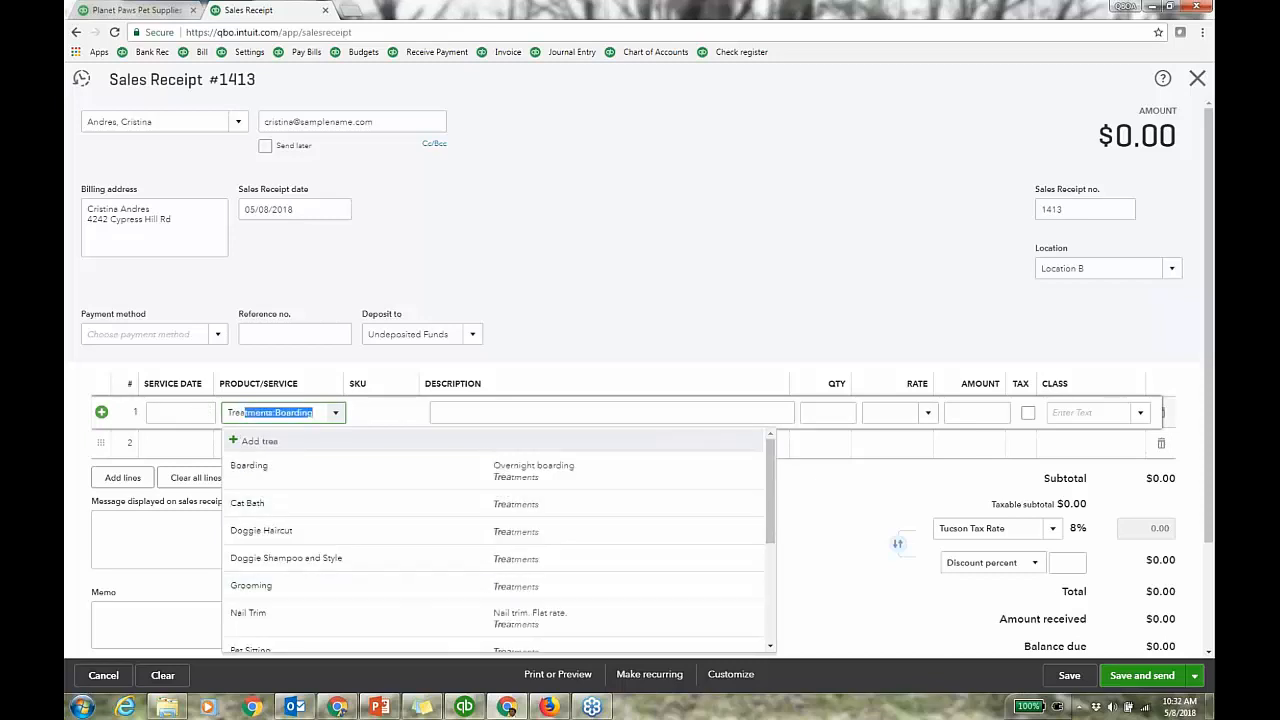
pyautogui.click(314, 413)
pyautogui.moveTo(314, 413); pyautogui.dragTo(205, 413)
# Add Cardboard café as the sales receipt's first line item and set its quantity to 2
pyautogui.write('ca')
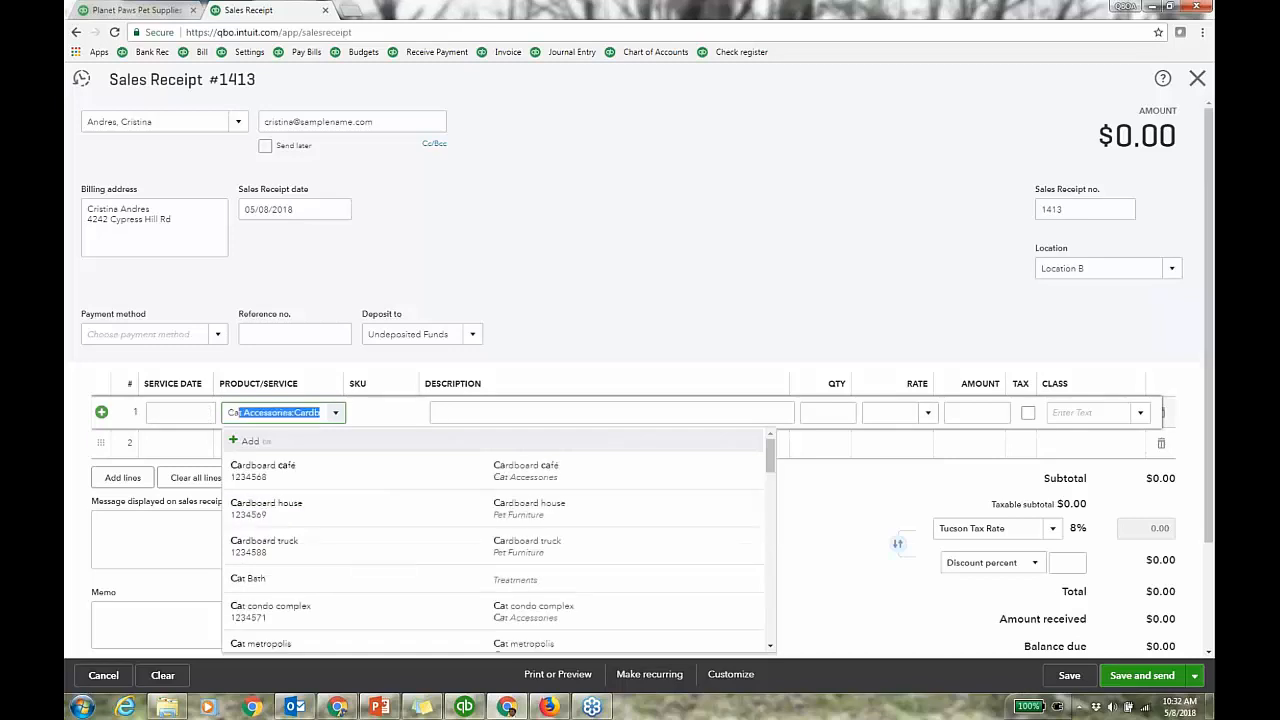
pyautogui.click(346, 478)
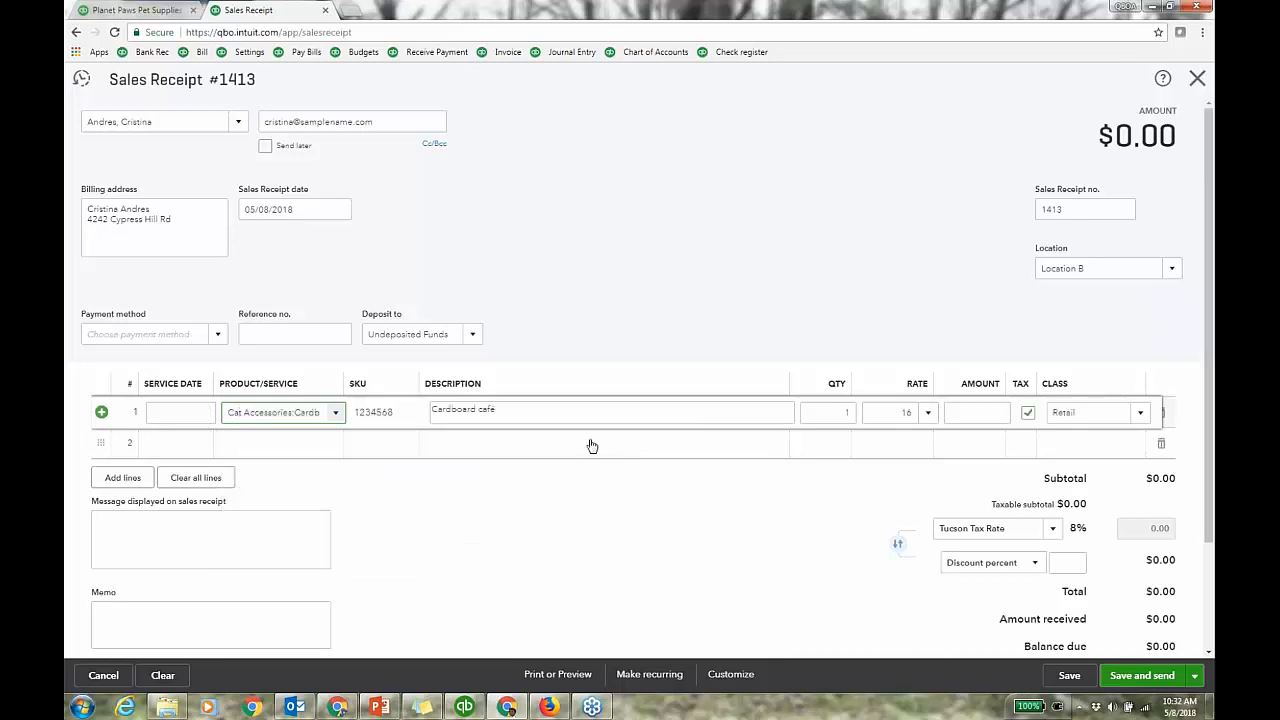
pyautogui.click(751, 449)
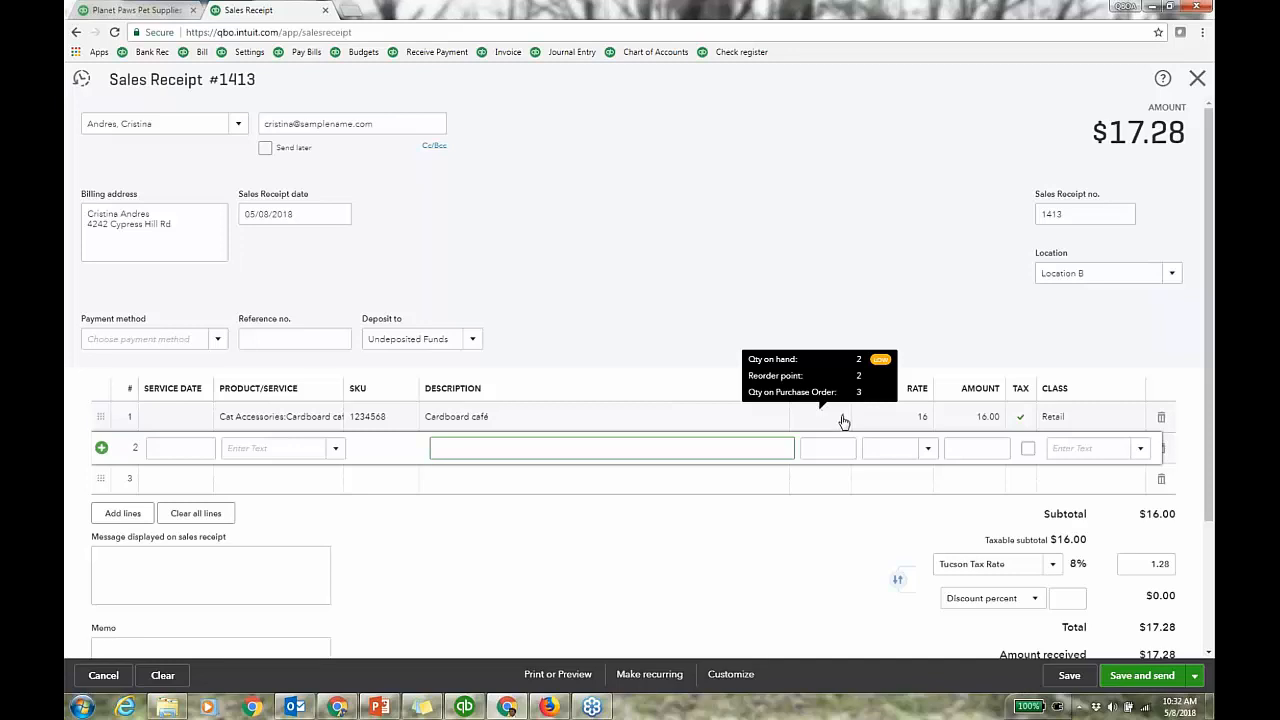
pyautogui.click(843, 421)
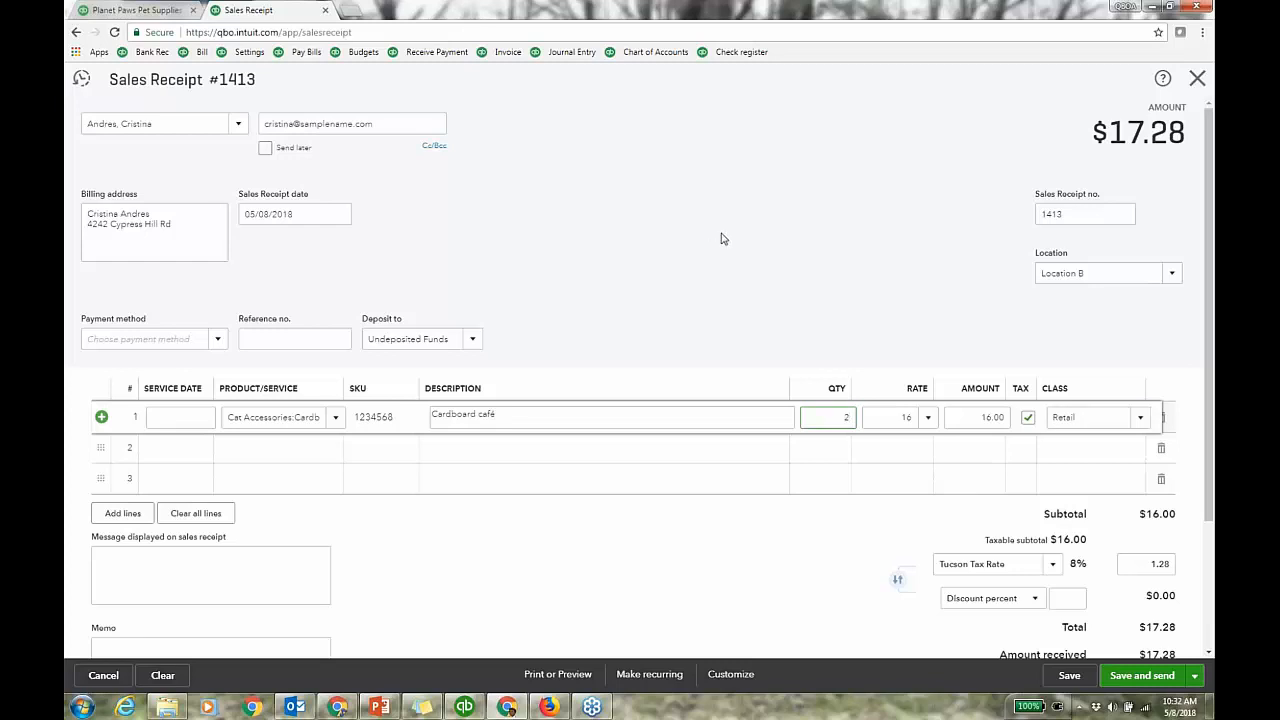
# Add Cardboard house as the second line item on the sales receipt
pyautogui.click(305, 451)
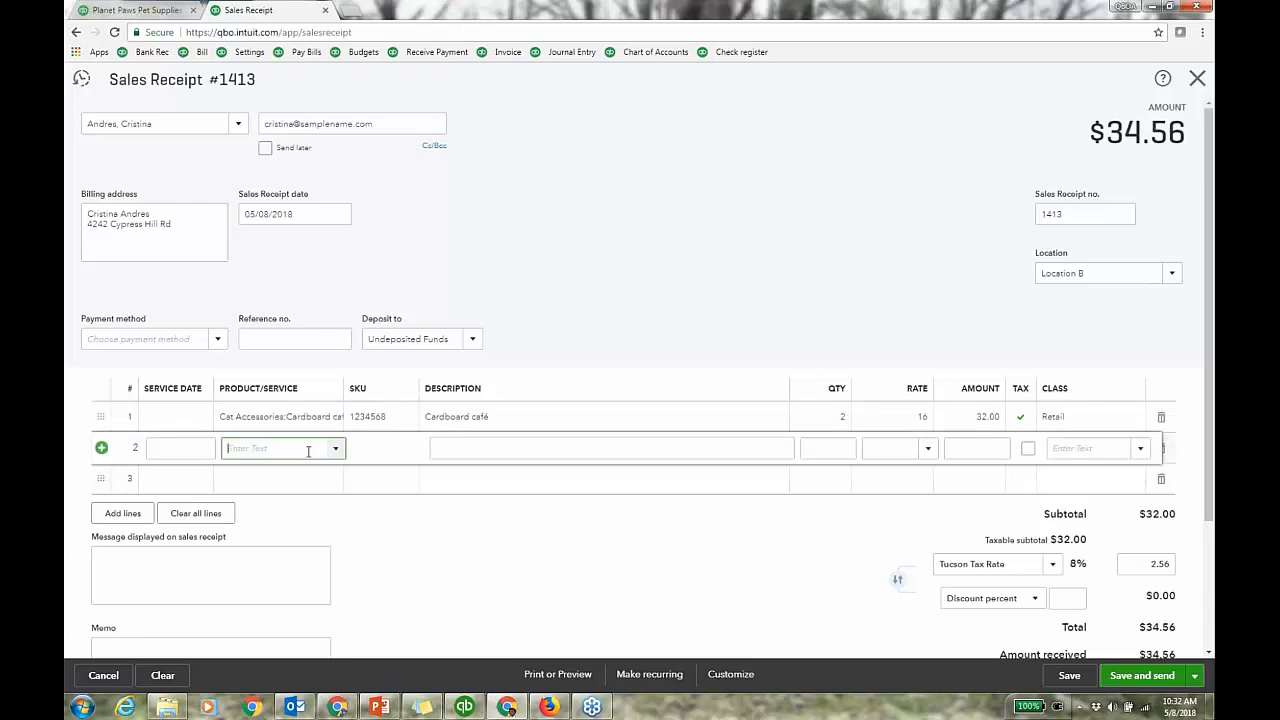
pyautogui.write('ca')
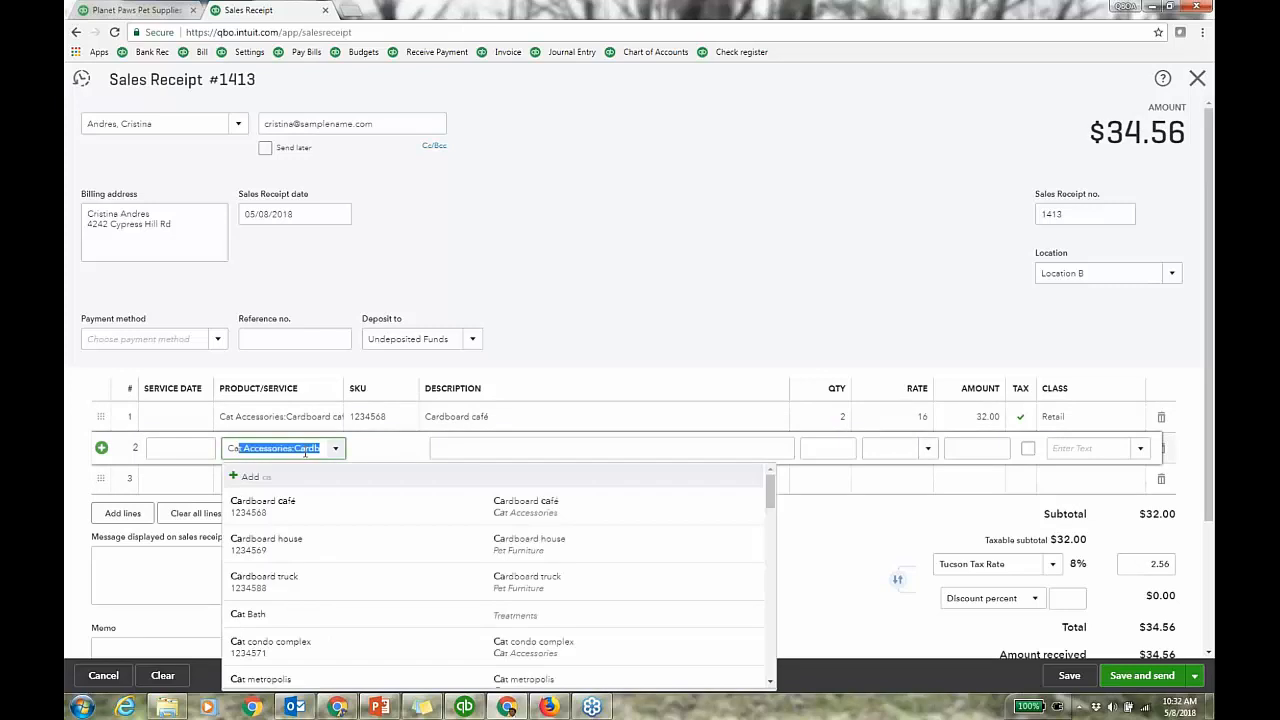
pyautogui.click(313, 557)
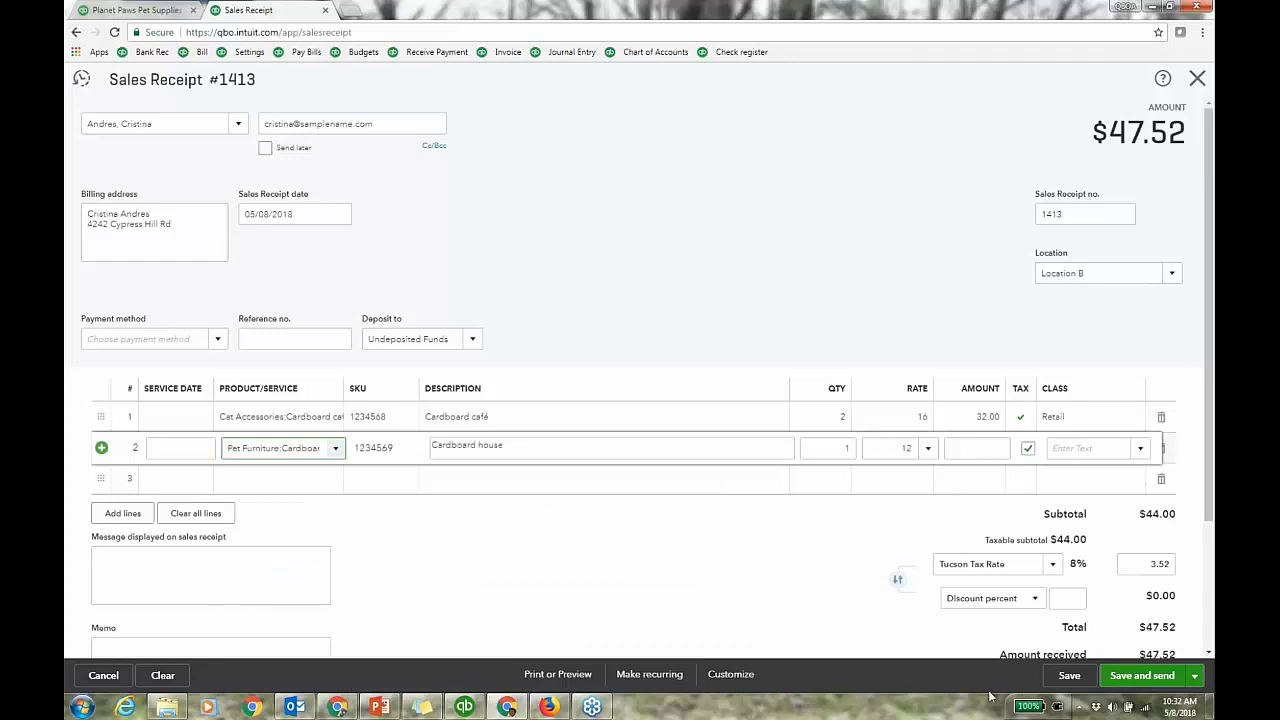
# Save the sales receipt and open its transaction journal report
pyautogui.click(977, 553)
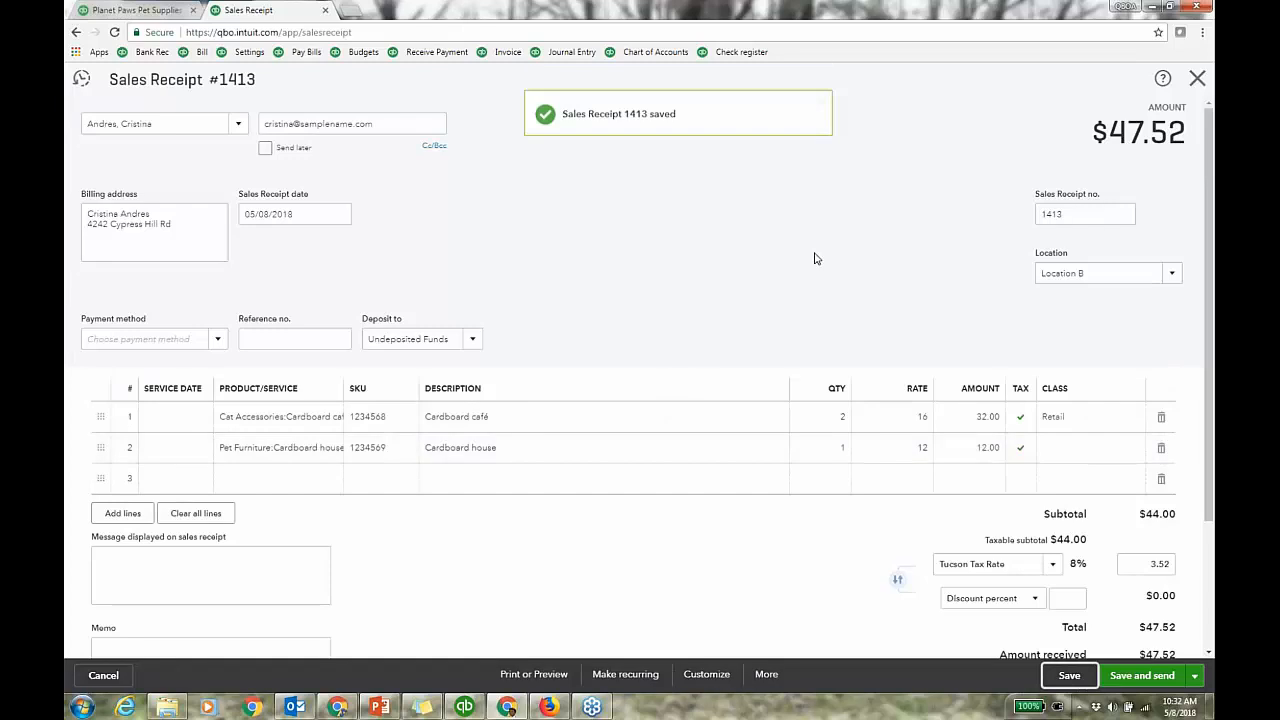
pyautogui.click(768, 674)
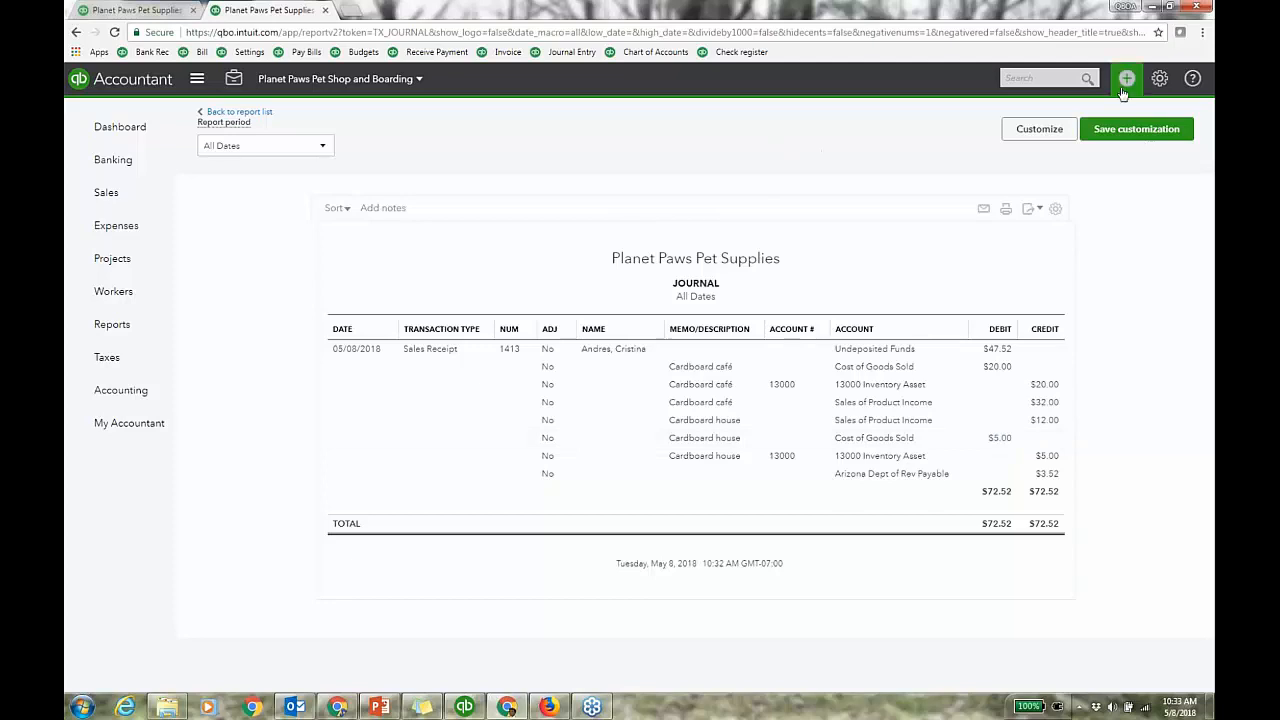
# Open the Products and Services list, filter it to the Bundle type, and open the Groom n Board bundle
pyautogui.click(1160, 80)
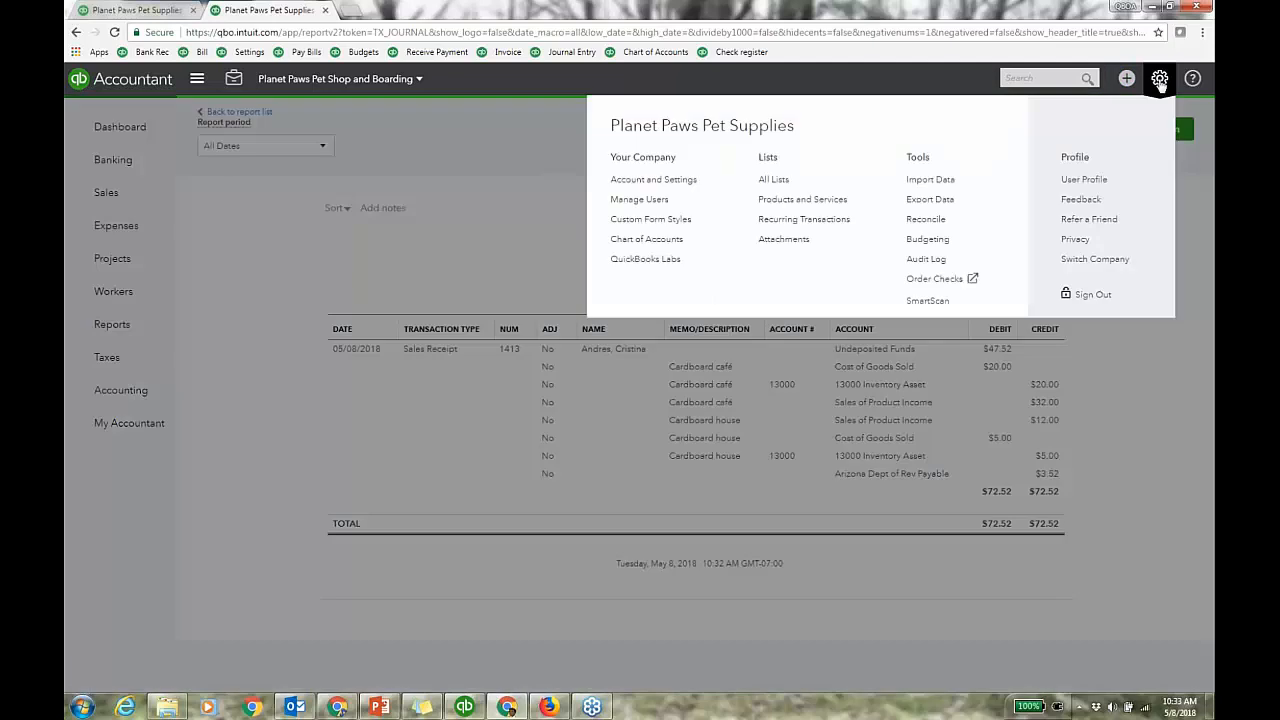
pyautogui.click(858, 197)
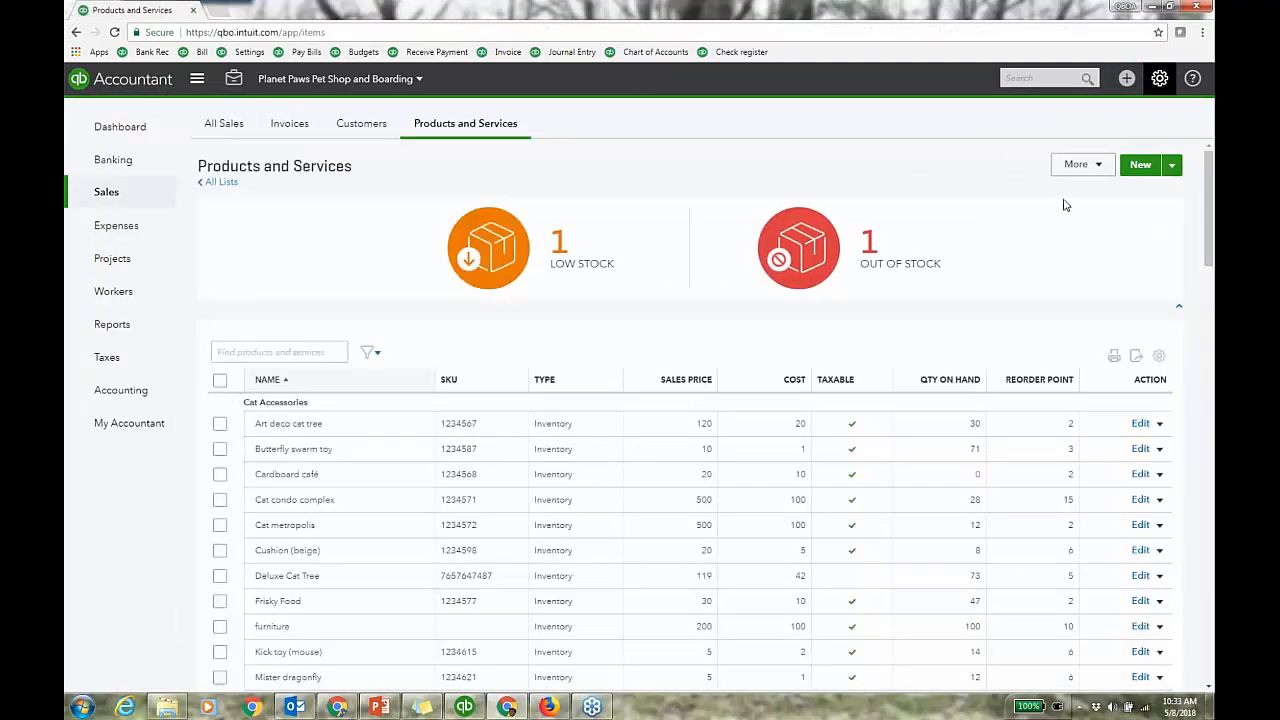
pyautogui.click(370, 355)
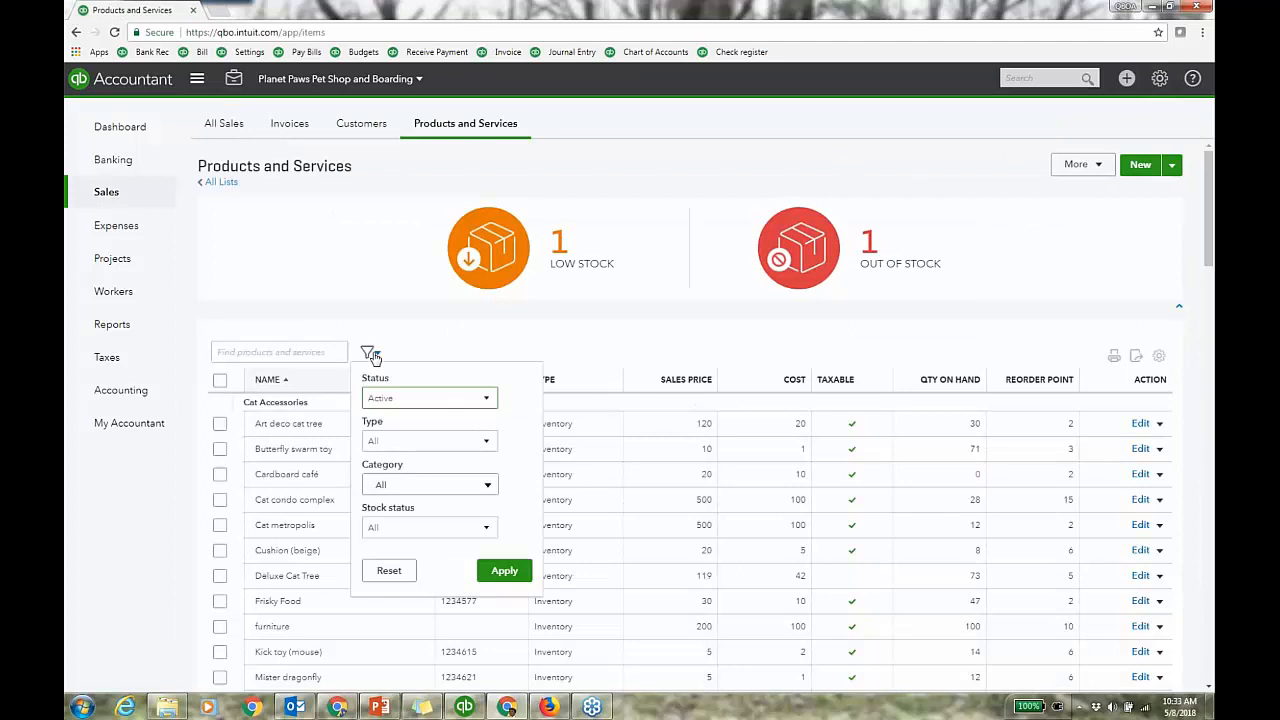
pyautogui.click(484, 443)
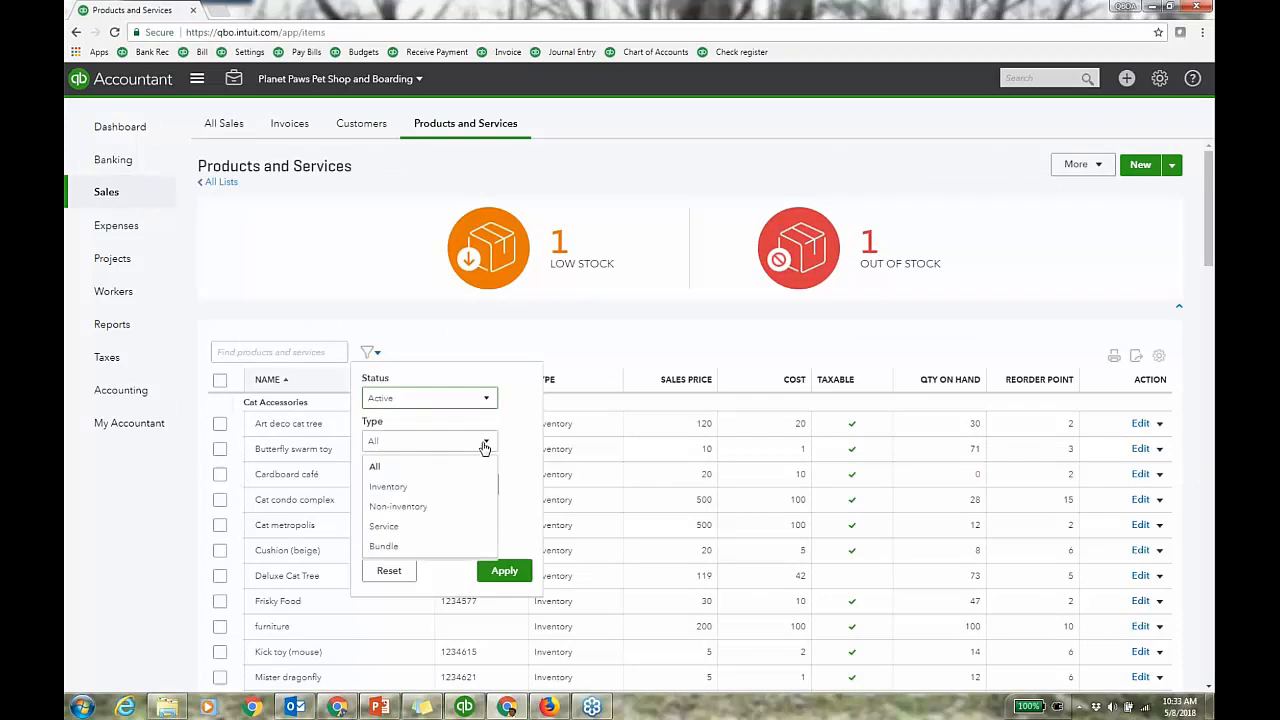
pyautogui.click(388, 550)
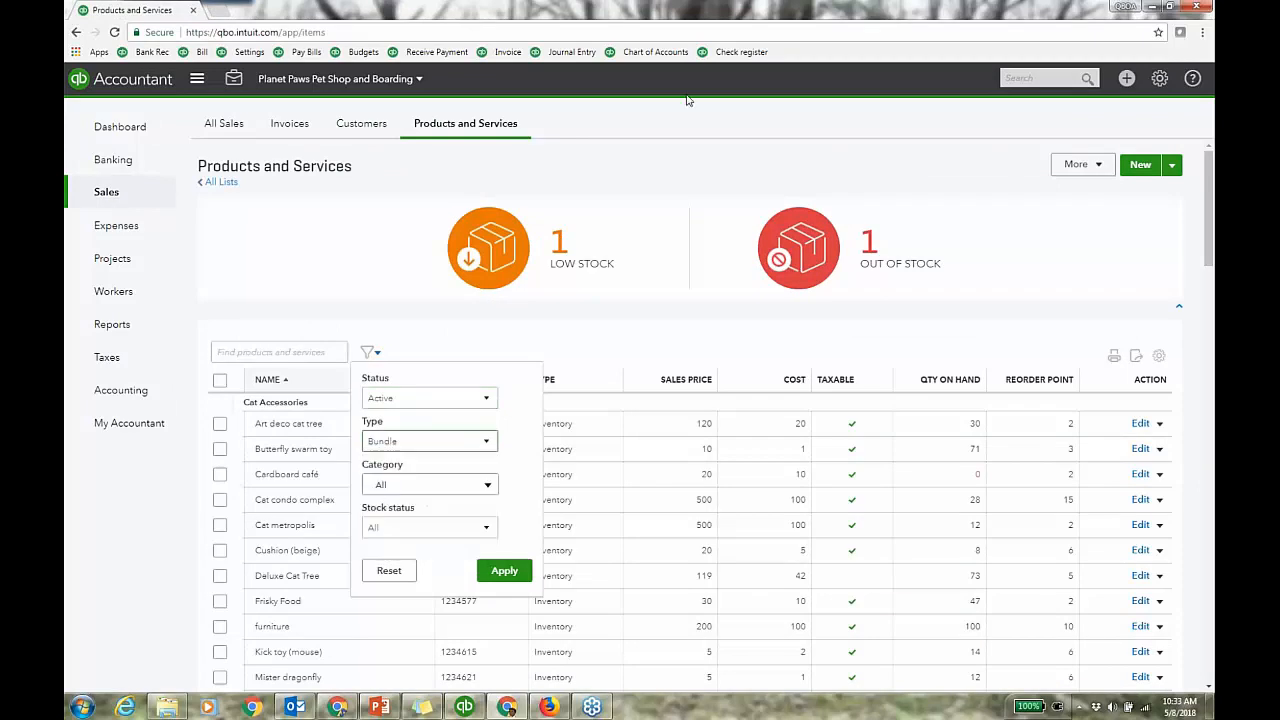
pyautogui.click(504, 571)
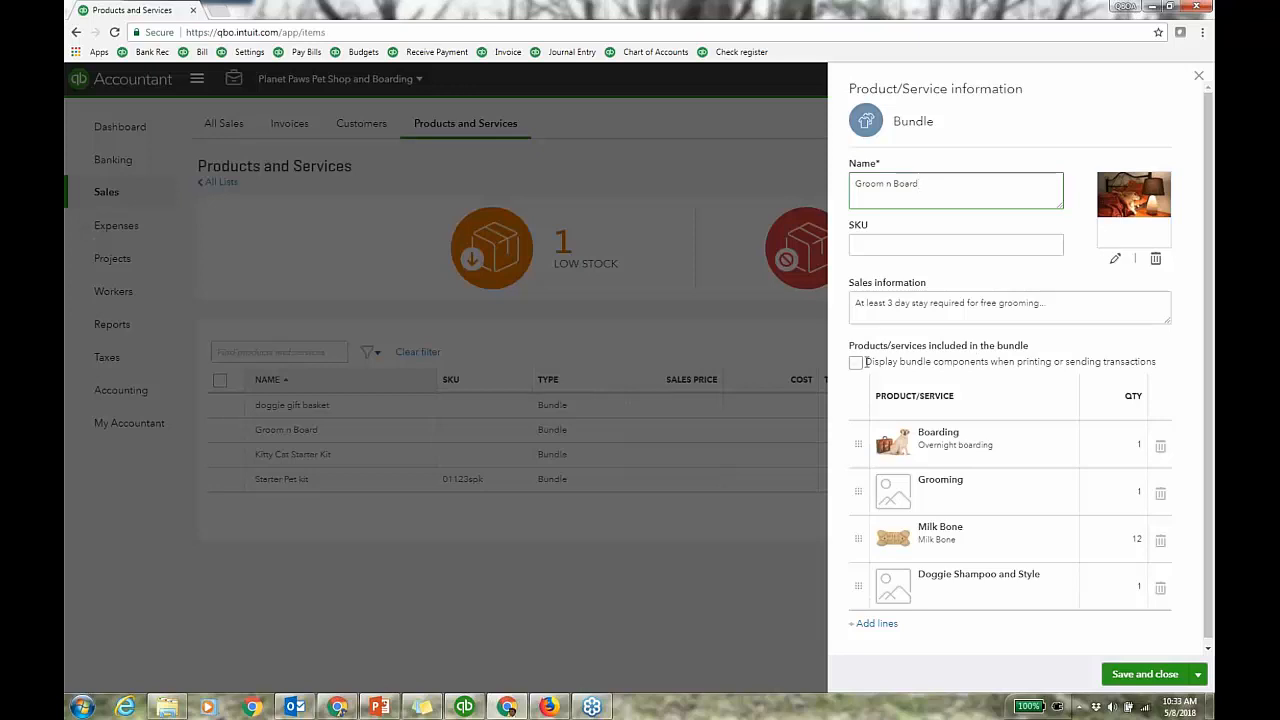
# Examine the Groom n Board bundle's option for displaying components on transactions and its sales information text
pyautogui.moveTo(865, 362); pyautogui.dragTo(1160, 368)
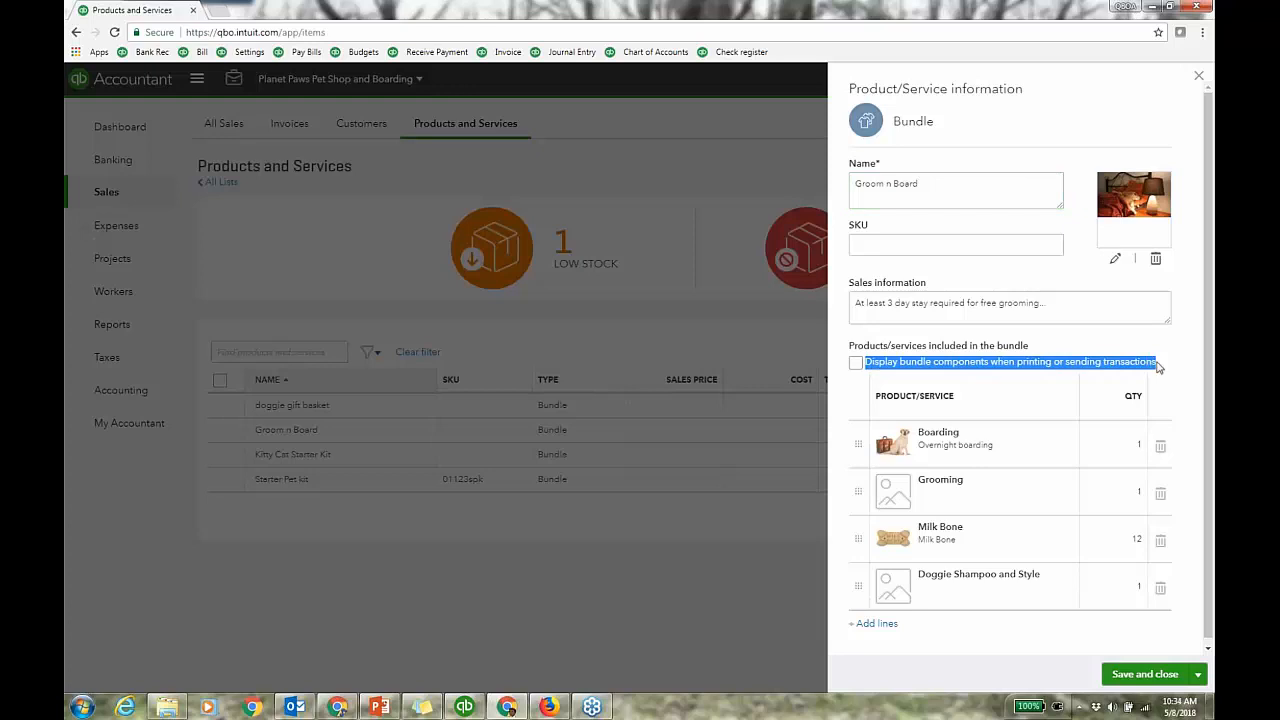
pyautogui.click(1110, 343)
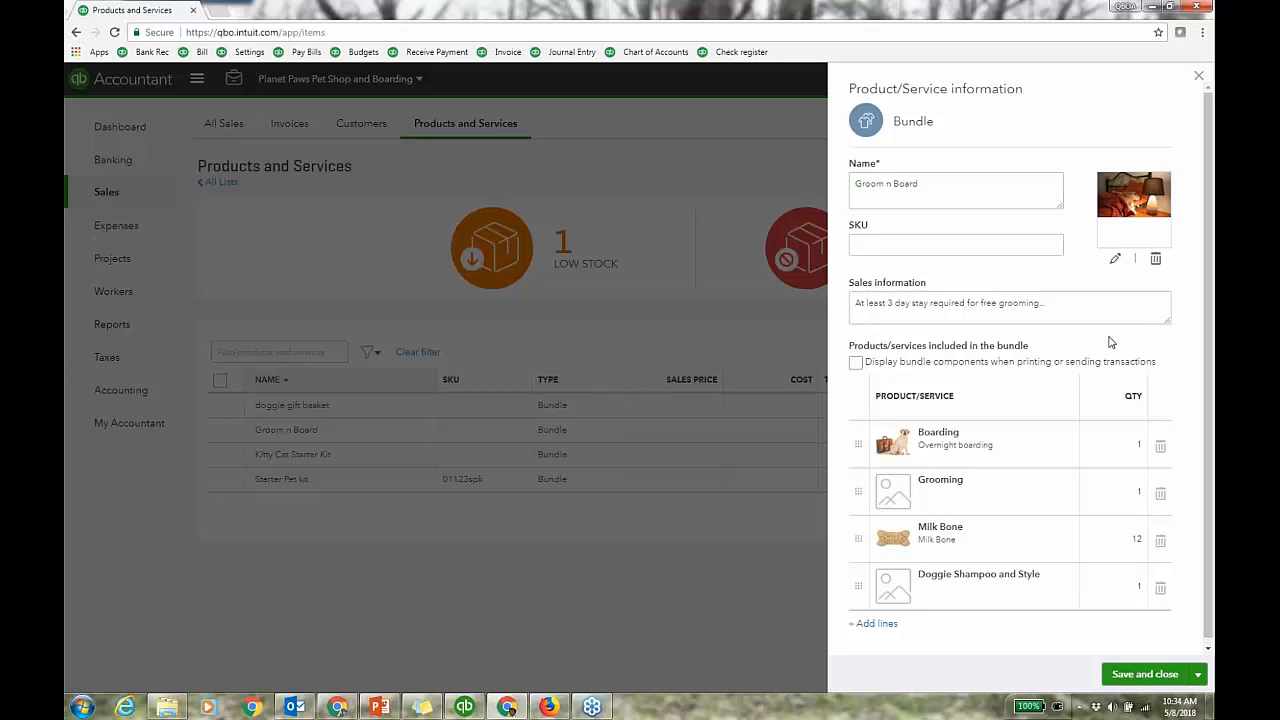
pyautogui.moveTo(1072, 306); pyautogui.dragTo(852, 303)
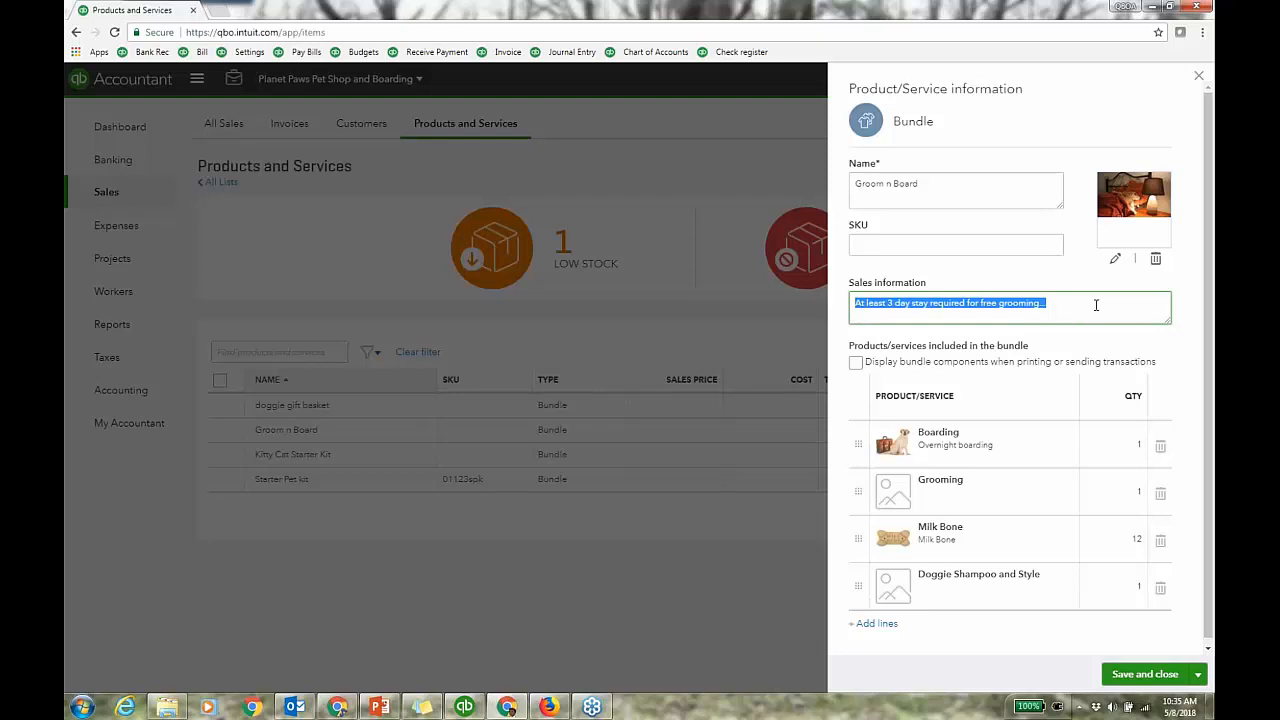
# Add a blank line to the Groom n Board bundle, browse the available products without choosing one, and save the bundle
pyautogui.click(1206, 210)
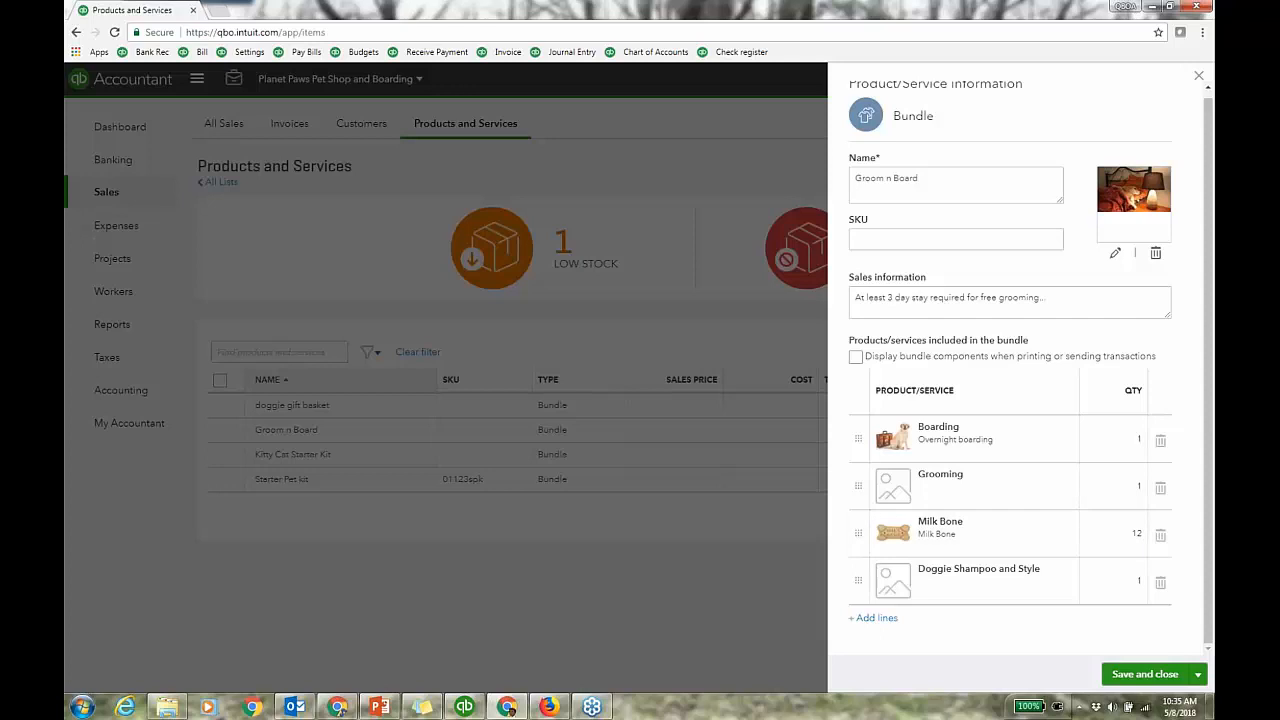
pyautogui.click(880, 623)
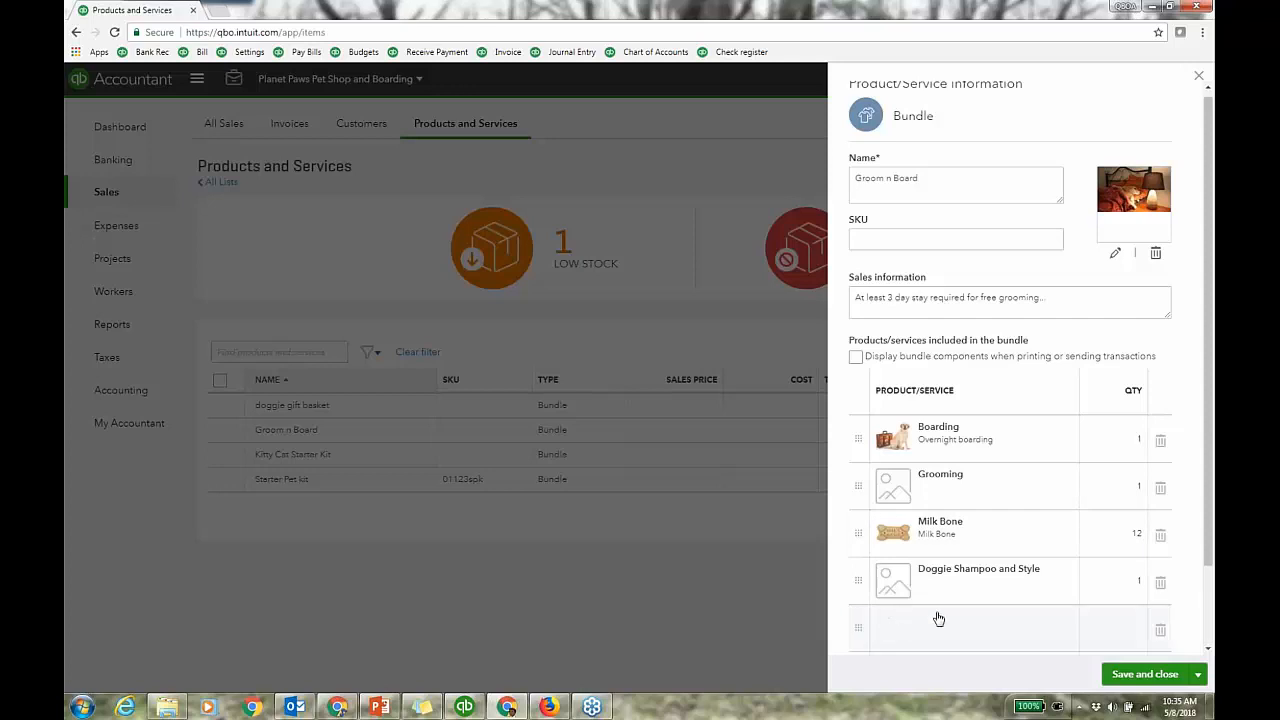
pyautogui.click(1026, 630)
pyautogui.click(1070, 626)
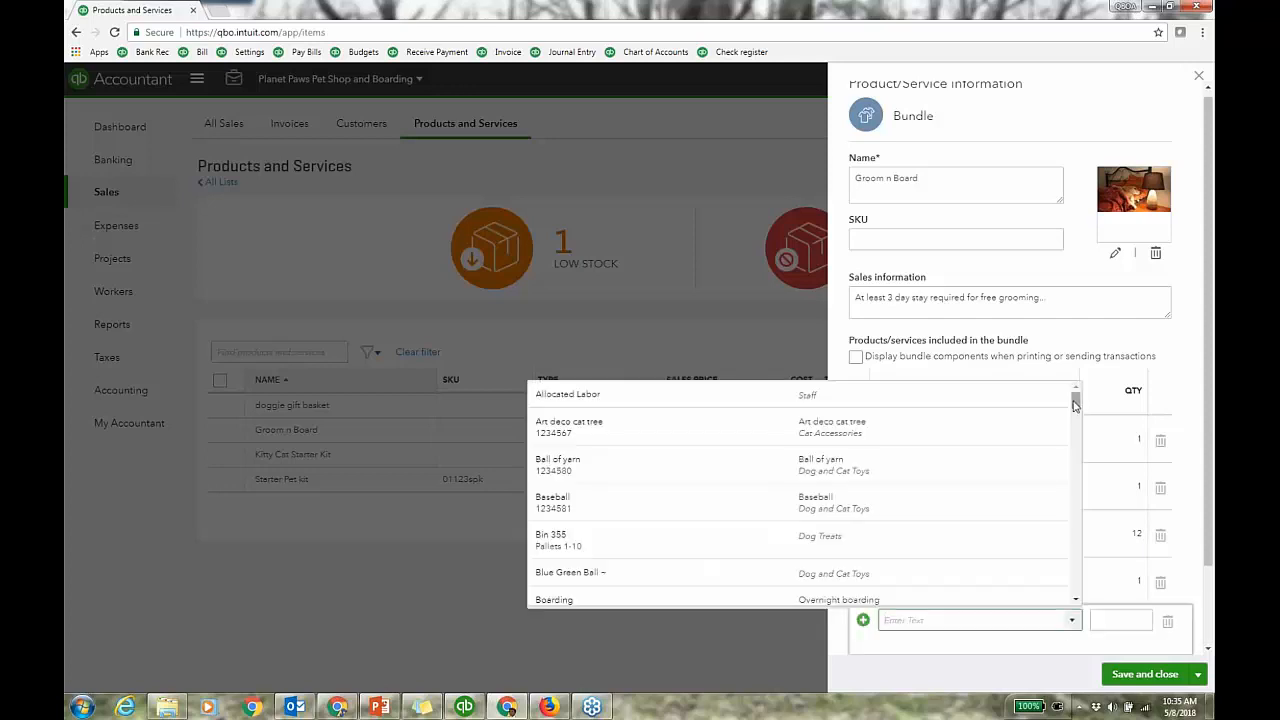
pyautogui.moveTo(1074, 400); pyautogui.dragTo(1078, 531)
pyautogui.click(1170, 626)
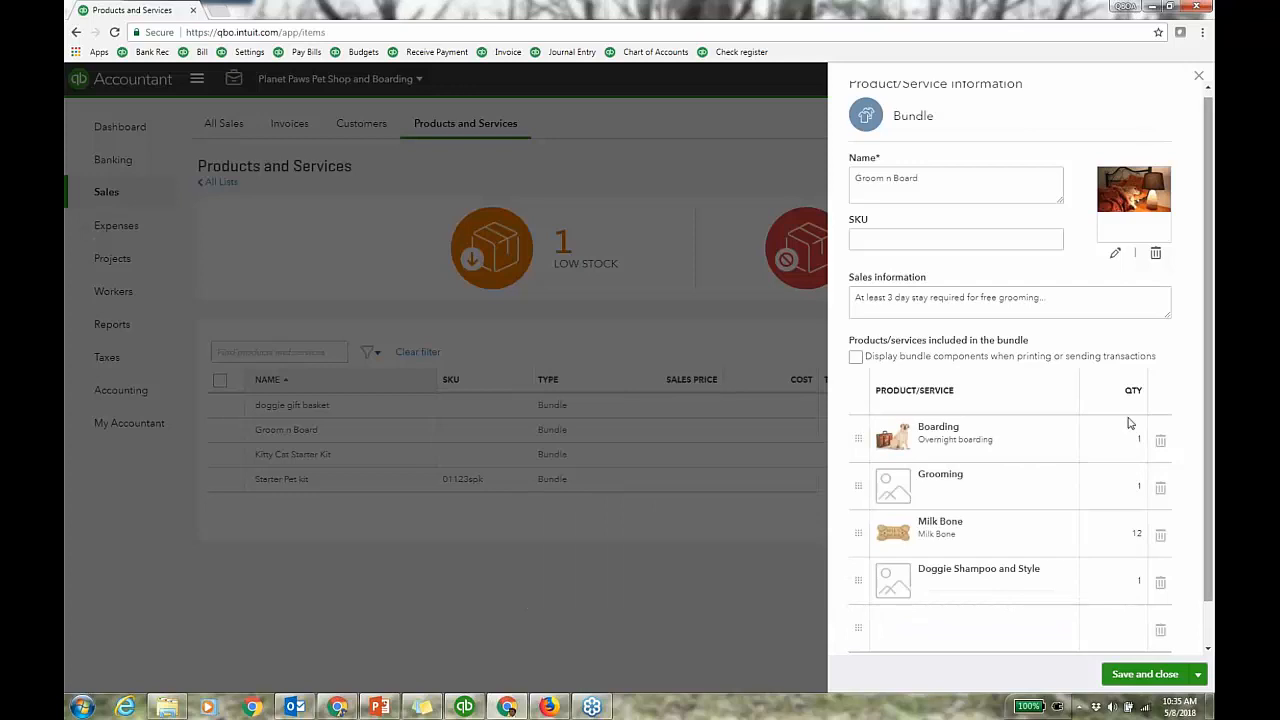
pyautogui.click(1146, 675)
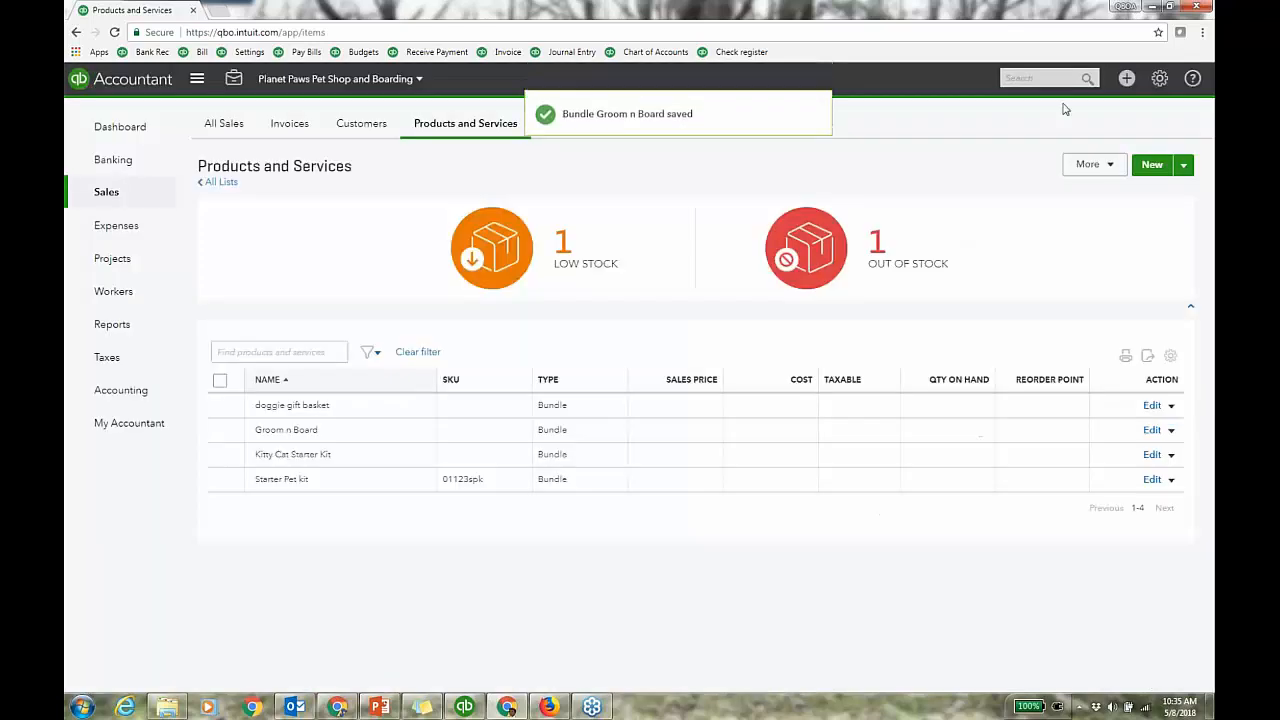
# Start a new invoice and choose the existing customer listed directly after Apt 203's sub-customer
pyautogui.click(1127, 79)
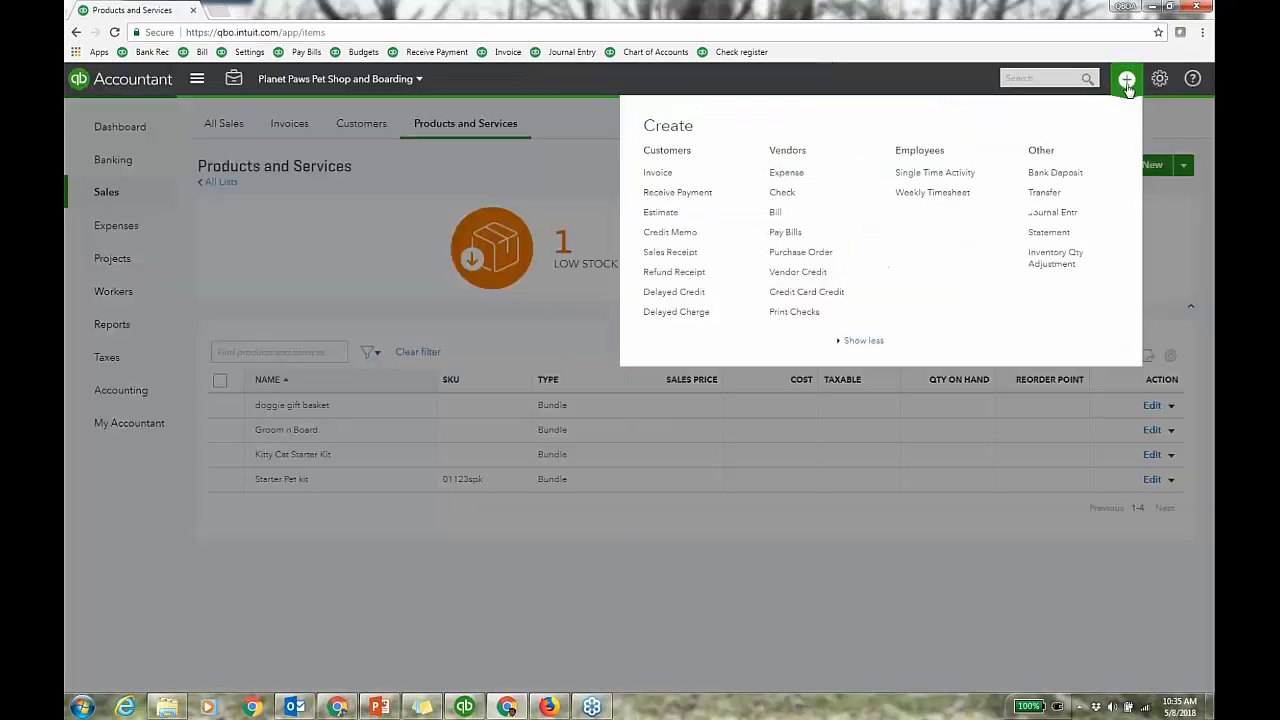
pyautogui.click(711, 176)
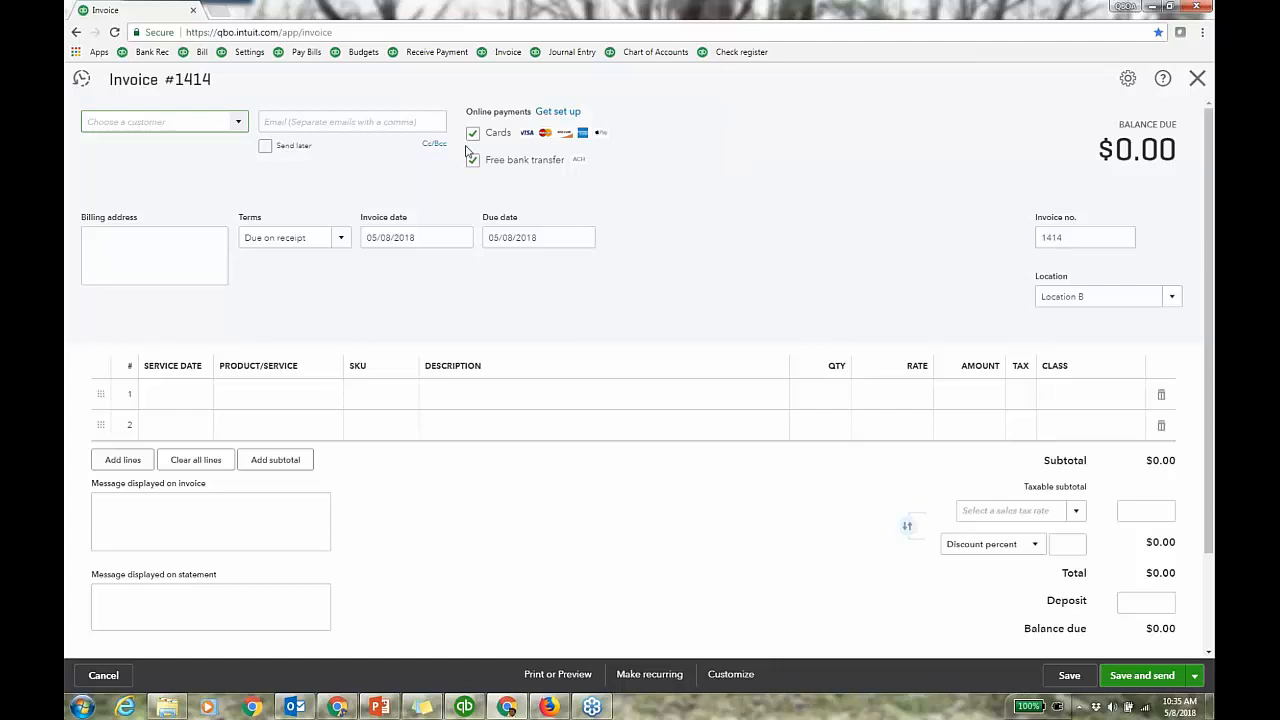
pyautogui.click(240, 124)
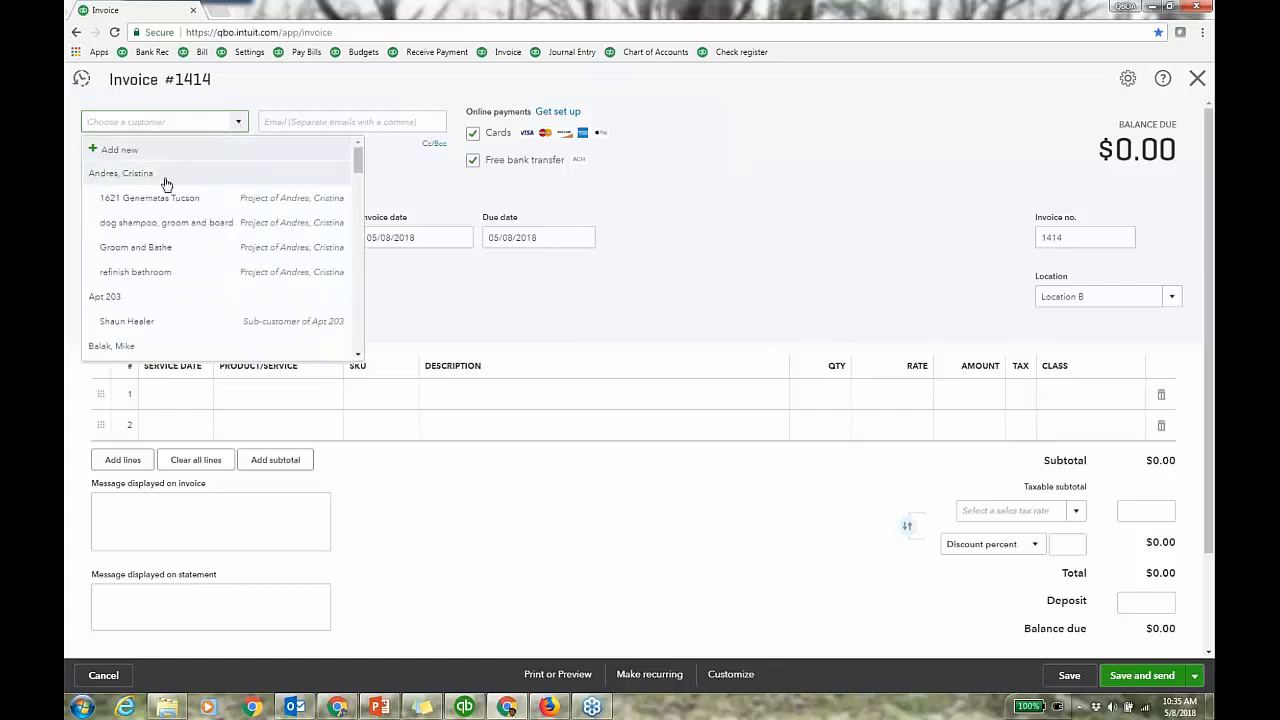
pyautogui.click(133, 347)
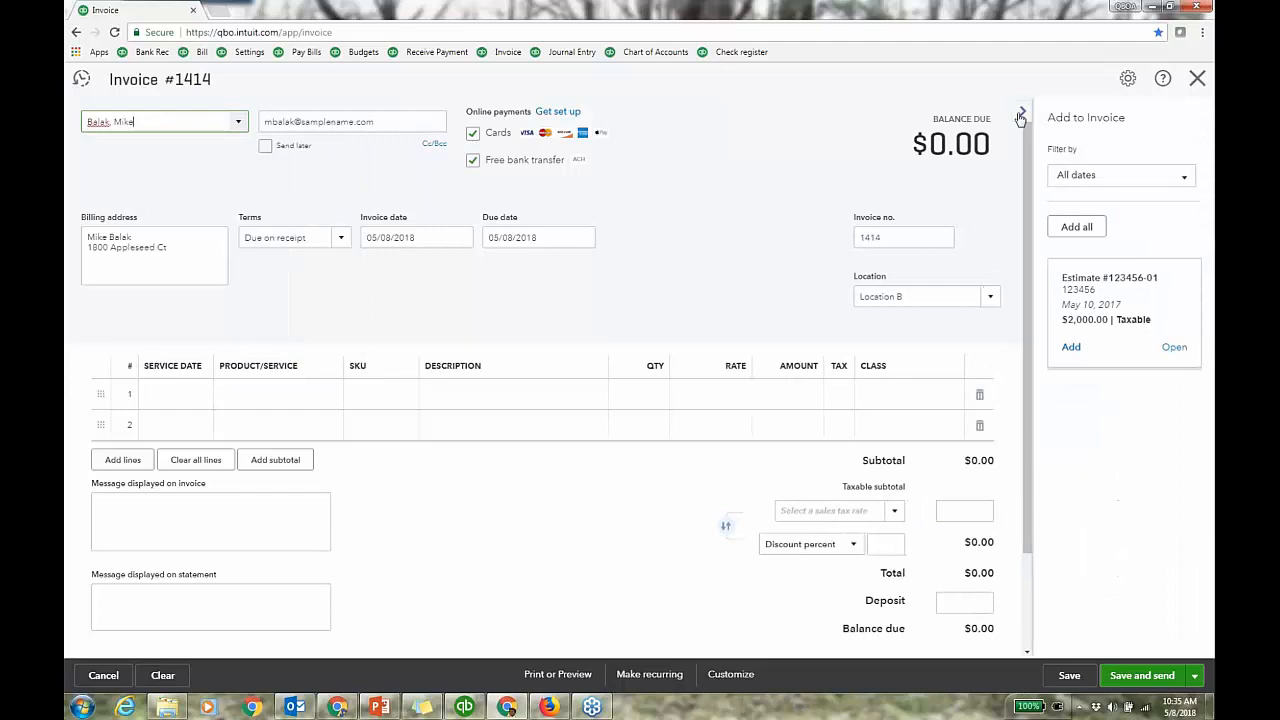
# Add the Groom n Board bundle as the invoice's first line item
pyautogui.click(300, 400)
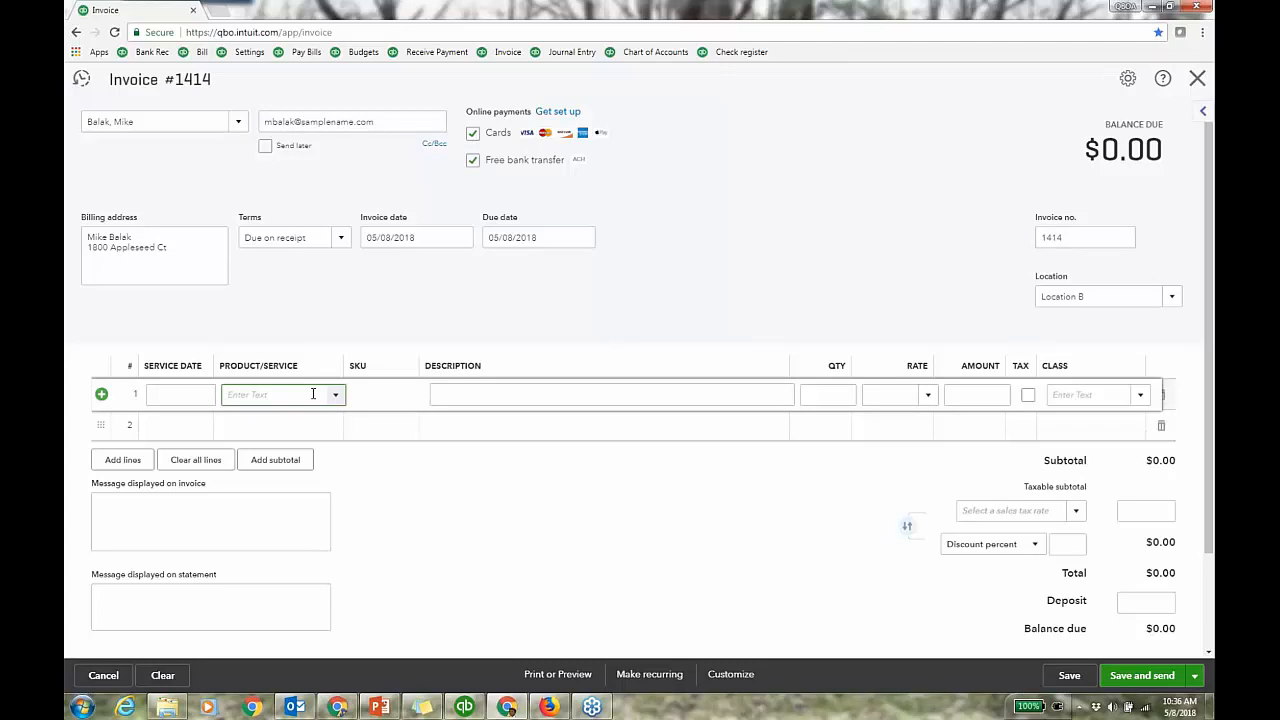
pyautogui.write('gro')
pyautogui.press('Down')
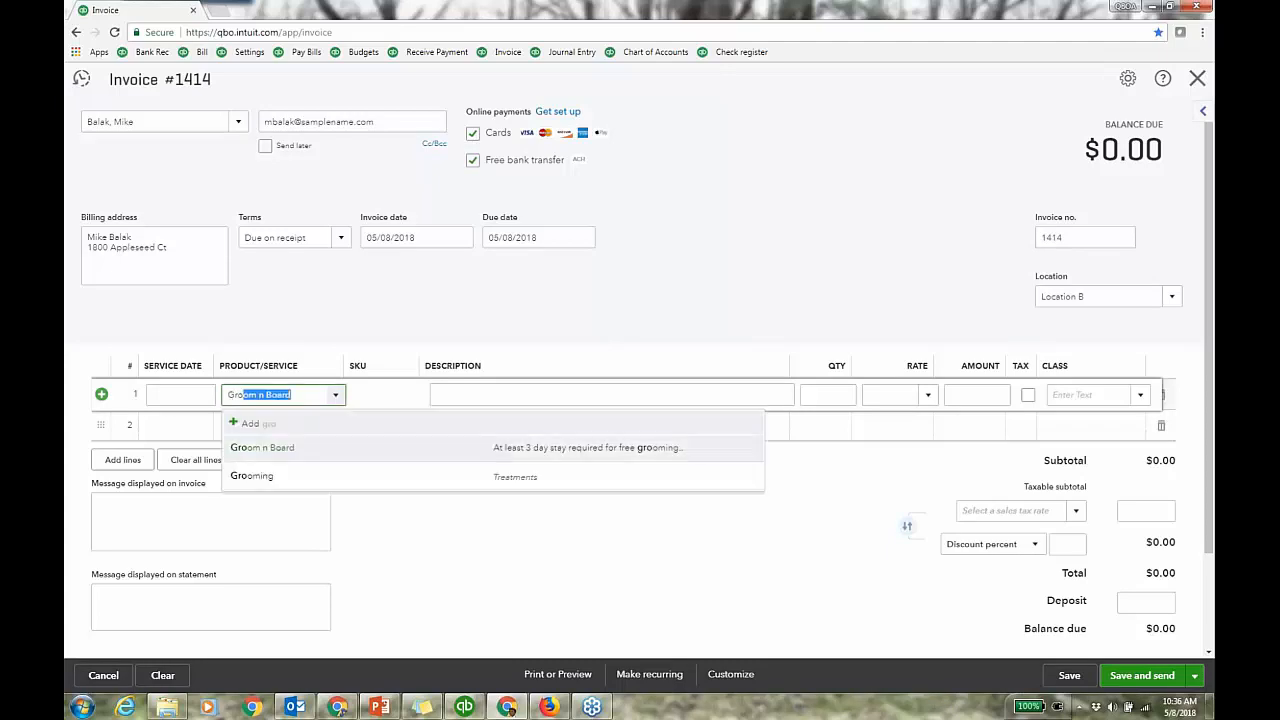
pyautogui.press('Return')
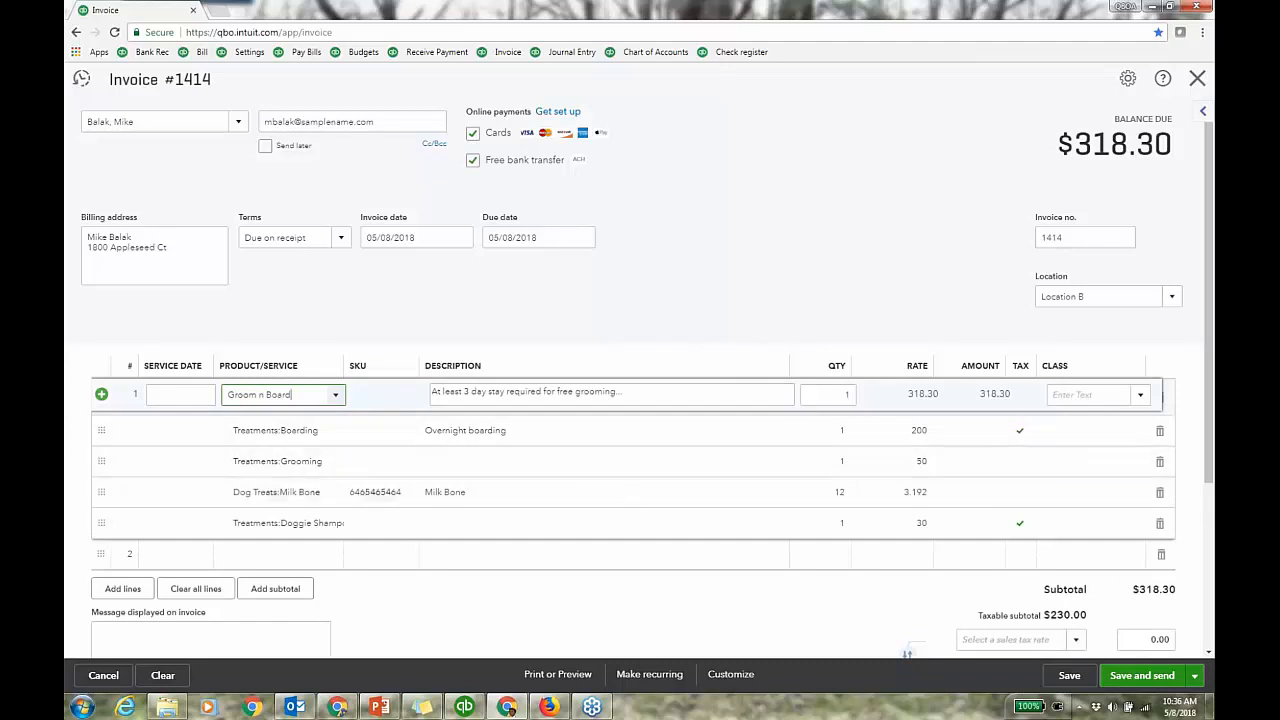
# Review the bundle's component lines, apply the Tucson Tax Rate (8%) to the invoice, and save it
pyautogui.moveTo(1210, 451); pyautogui.dragTo(1210, 492)
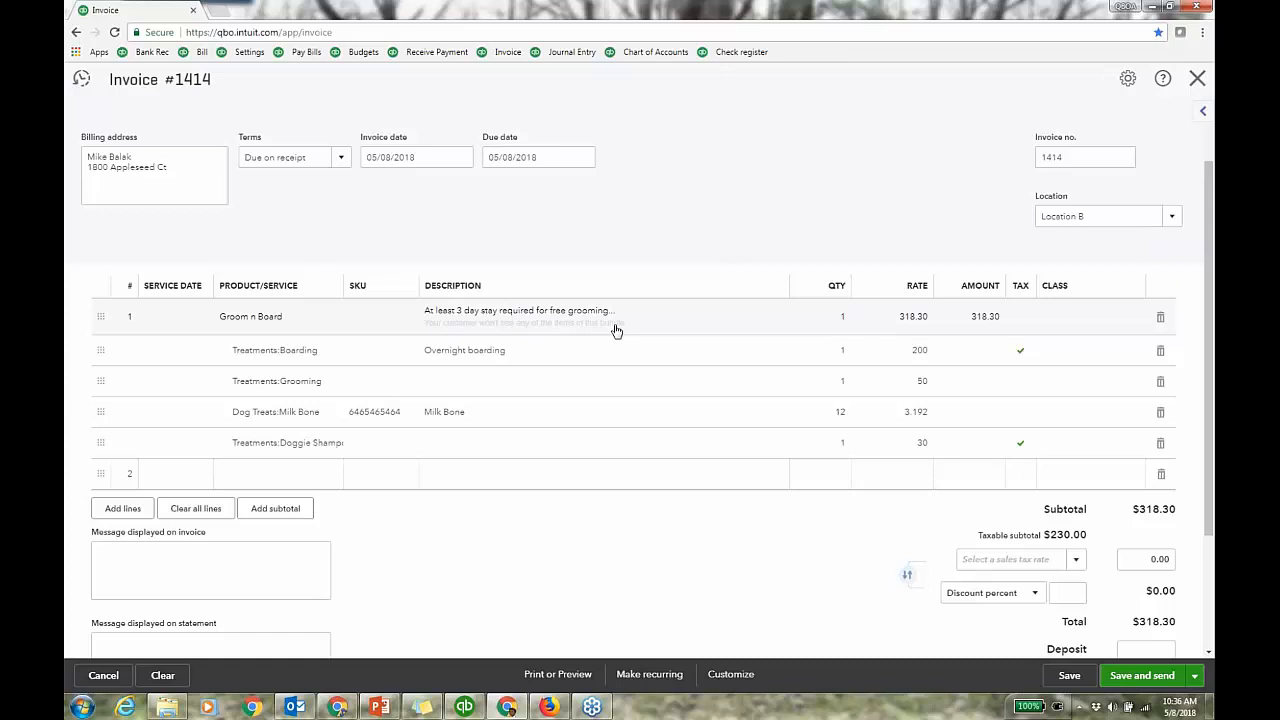
pyautogui.scroll(2, 616, 330)
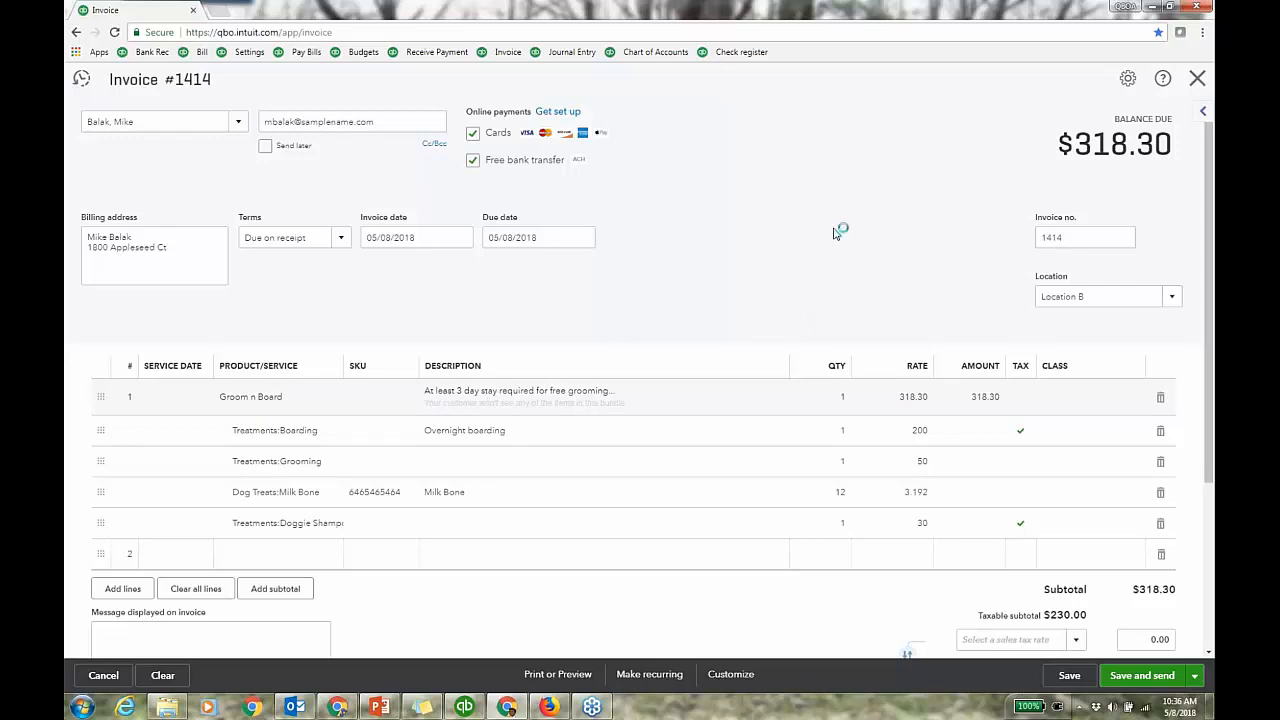
pyautogui.scroll(-1, 835, 233)
pyautogui.scroll(1, 835, 233)
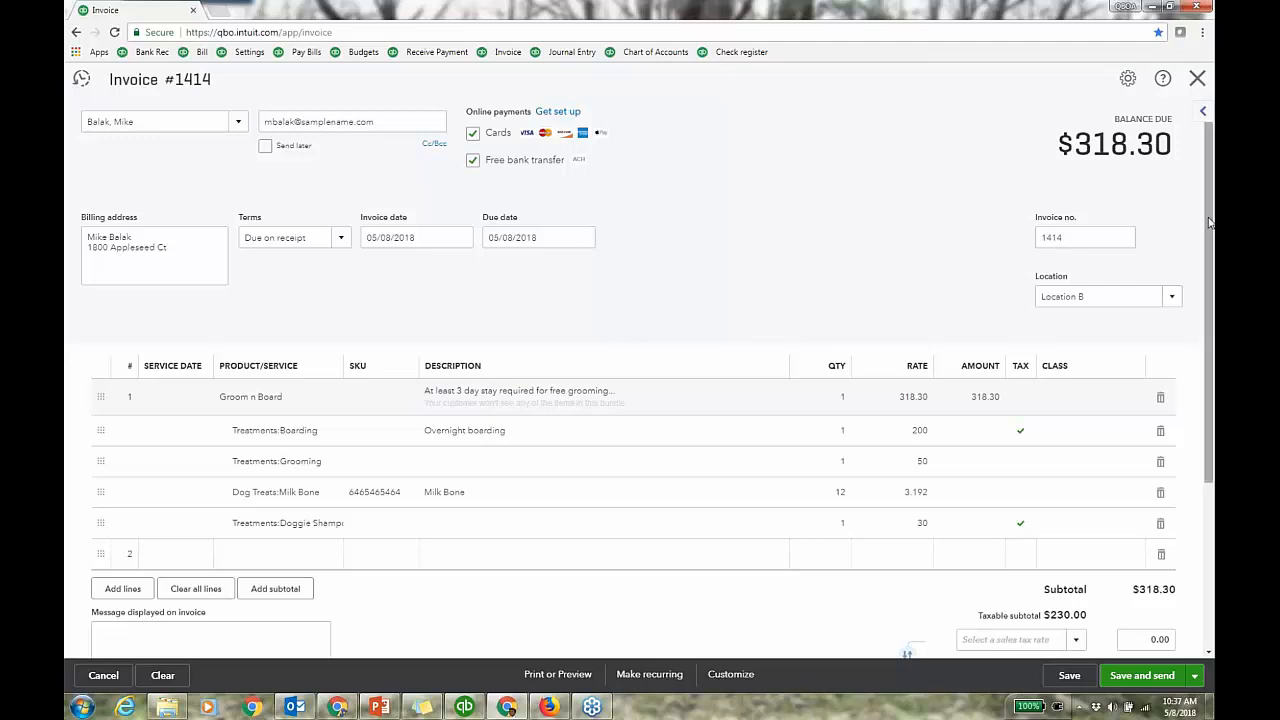
pyautogui.scroll(-2, 1210, 222)
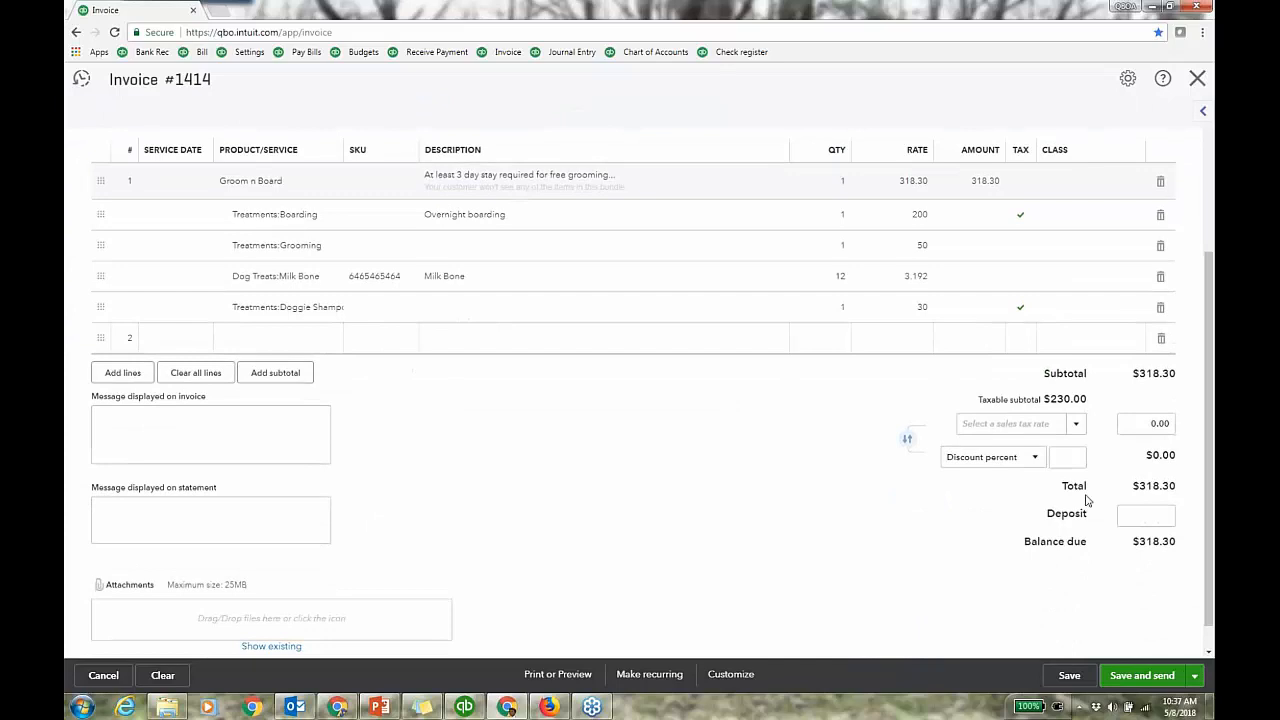
pyautogui.click(1077, 427)
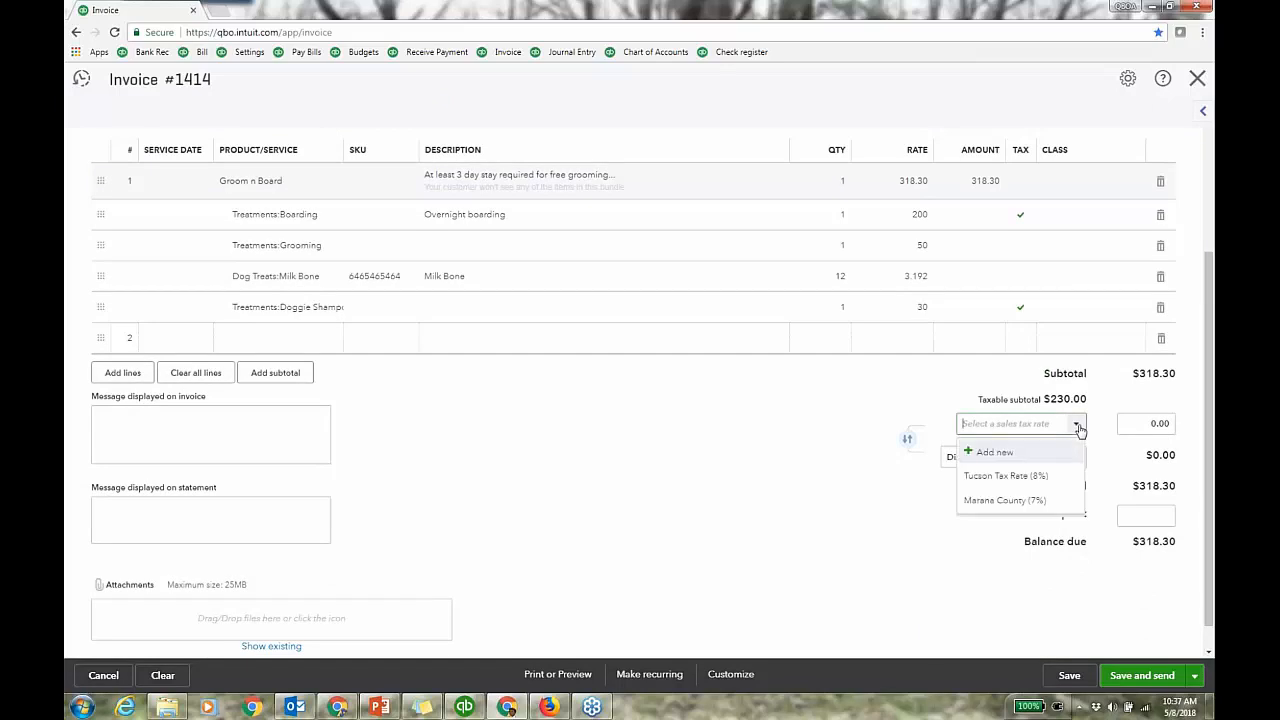
pyautogui.click(1036, 482)
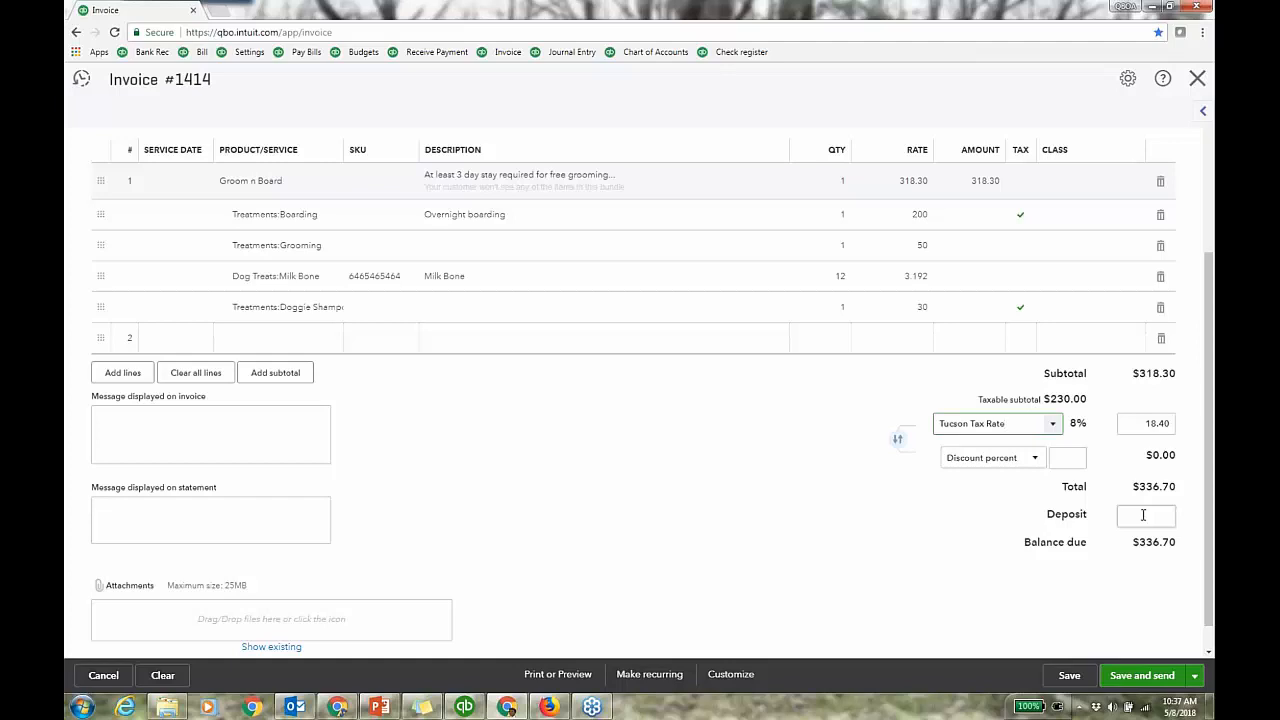
pyautogui.moveTo(1209, 470); pyautogui.dragTo(1213, 398)
pyautogui.scroll(1, 640, 380)
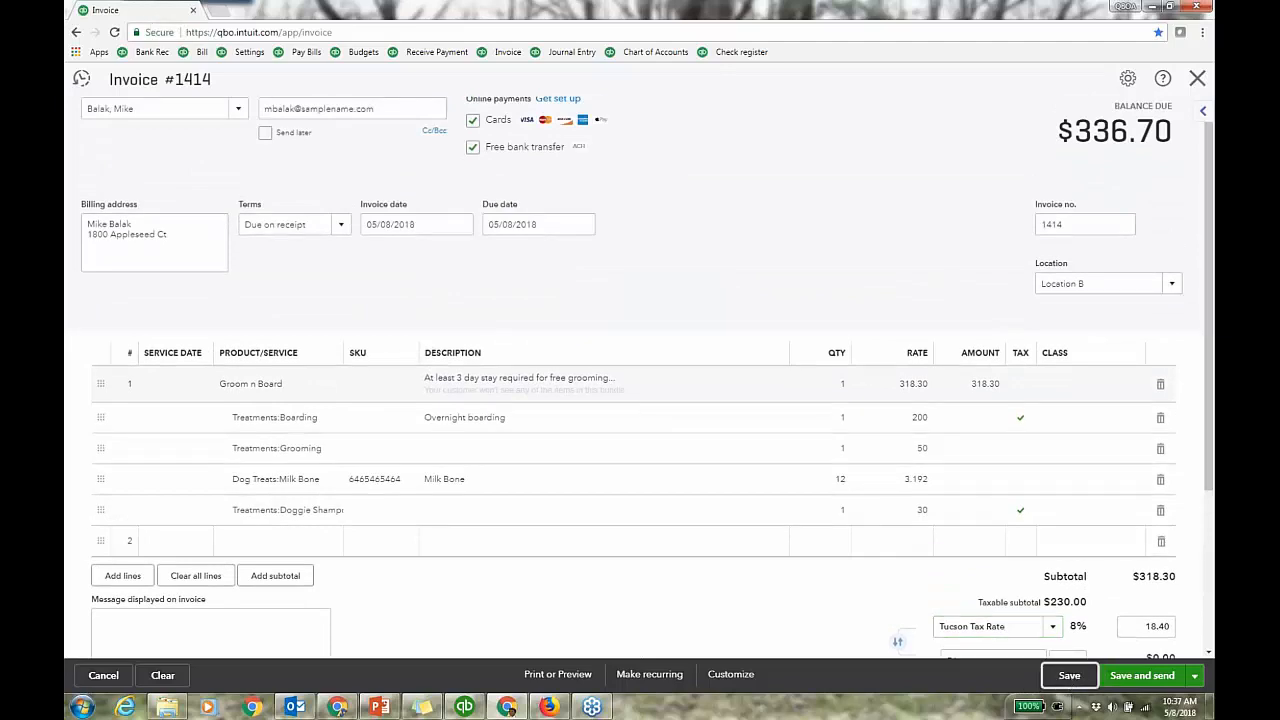
# Duplicate the invoice's browser tab and close the blank invoice in the new tab
pyautogui.rightClick(150, 10)
pyautogui.click(285, 58)
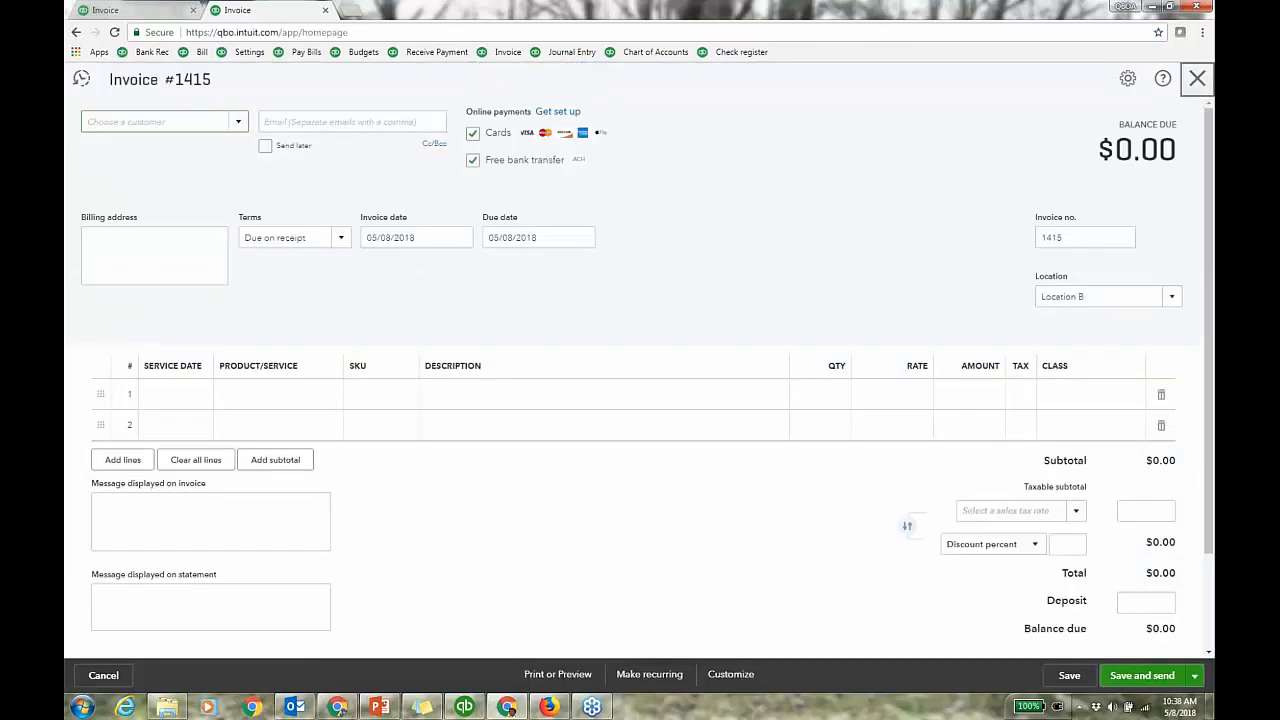
pyautogui.click(1197, 78)
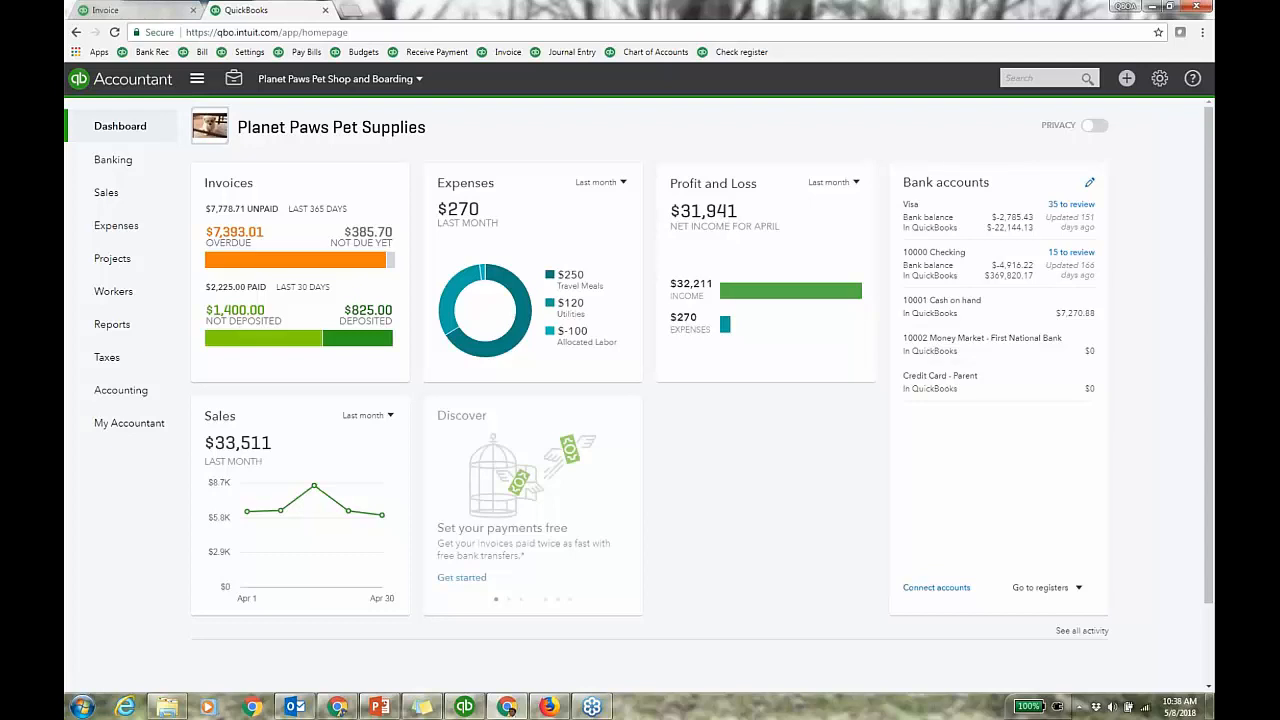
# Open the Price rules list from All Lists and open the BTB--050818 rule for editing
pyautogui.click(1159, 78)
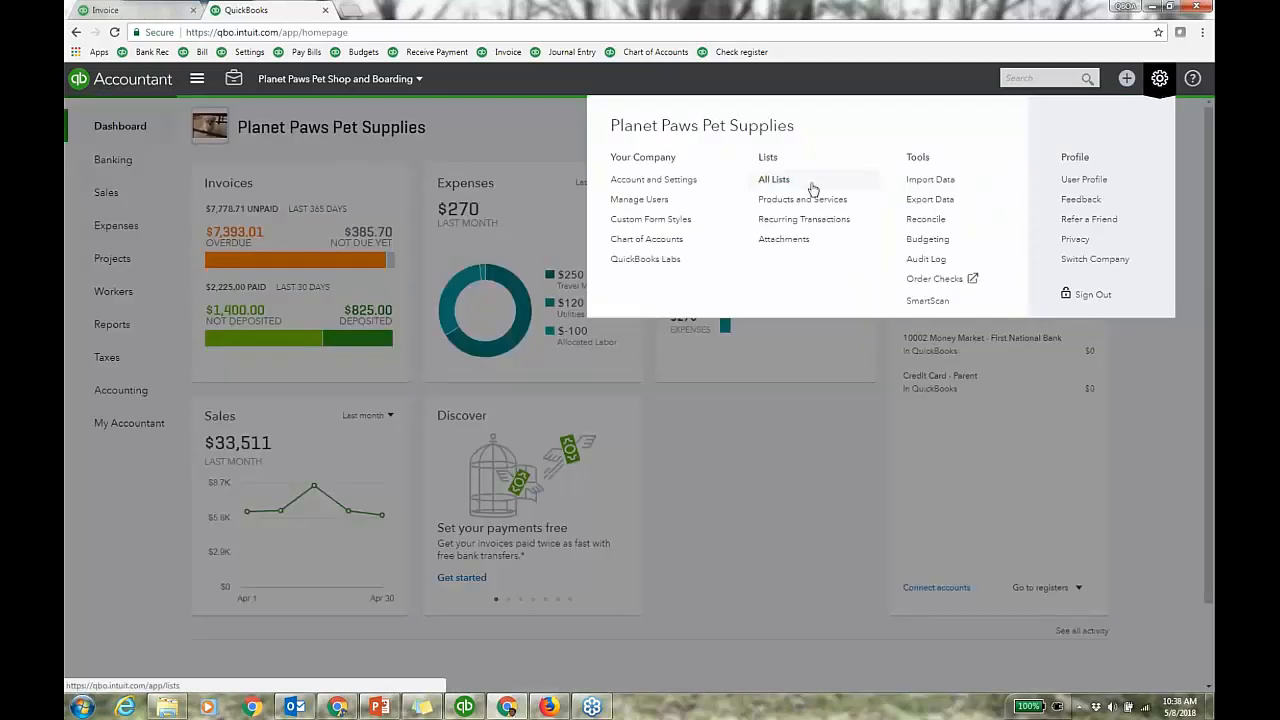
pyautogui.click(811, 183)
pyautogui.click(286, 420)
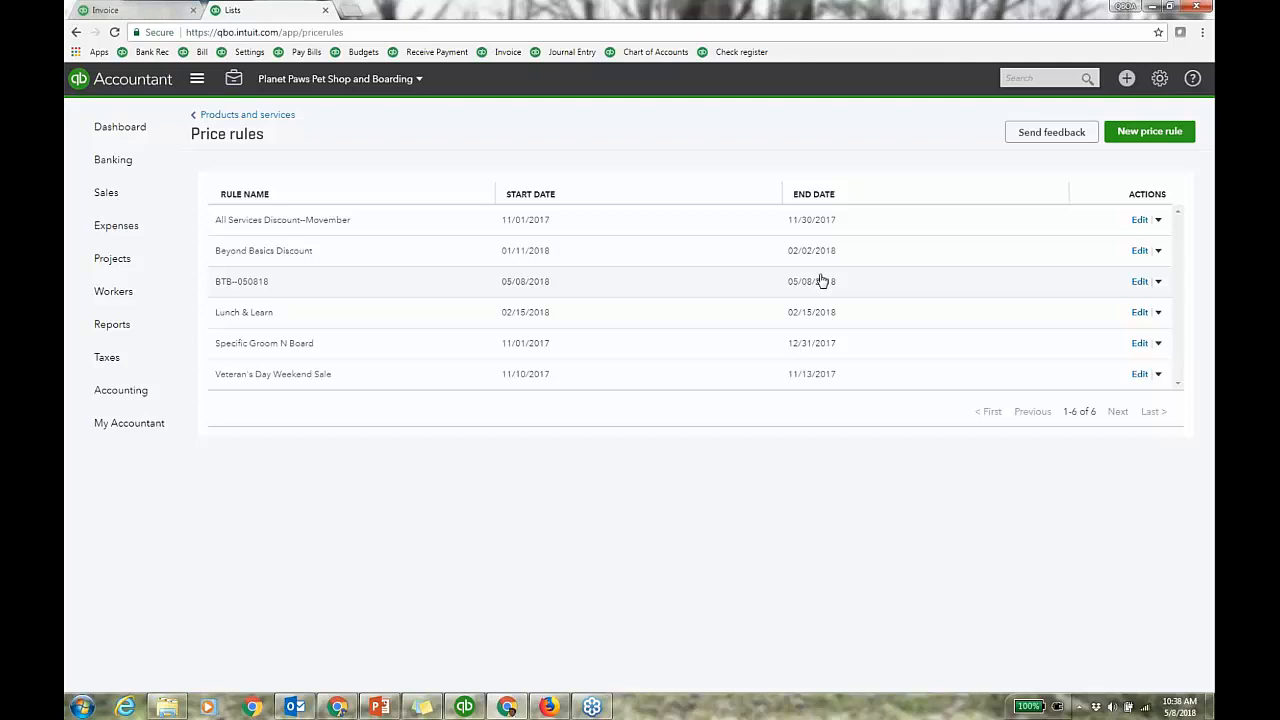
pyautogui.click(1140, 282)
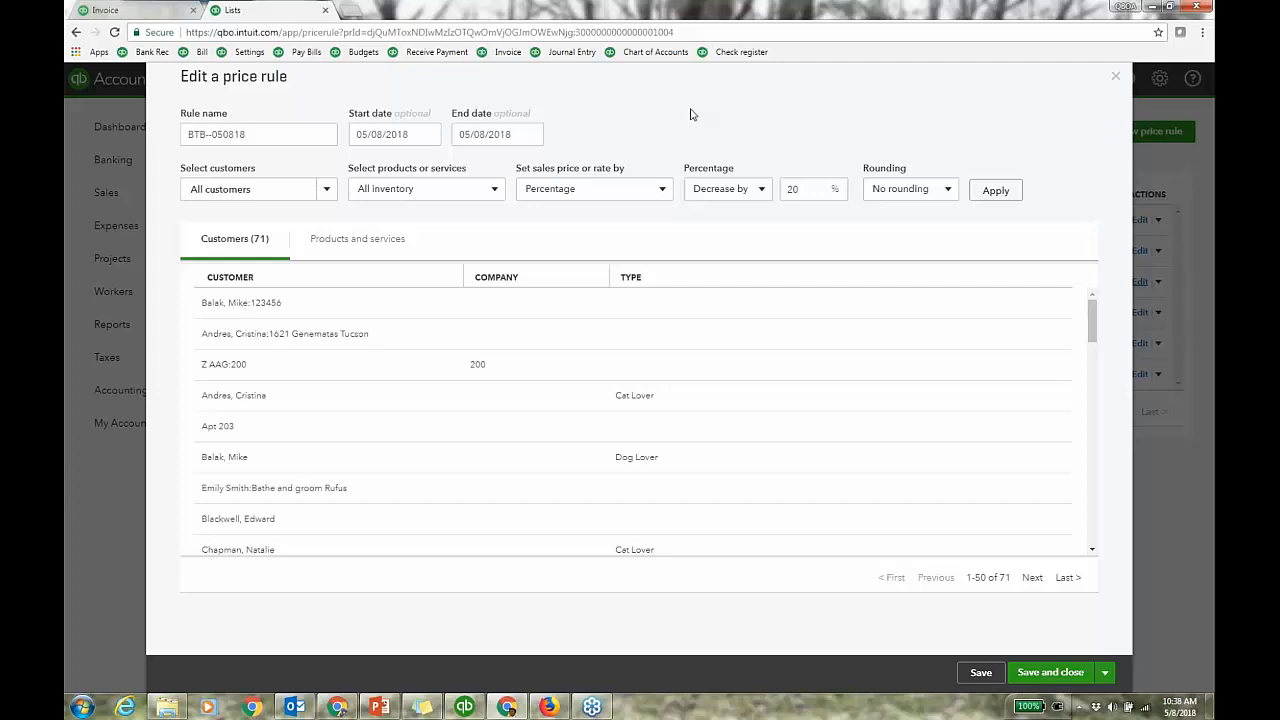
# Examine the price rule's methods for setting the sales price and its customer selection options
pyautogui.click(662, 190)
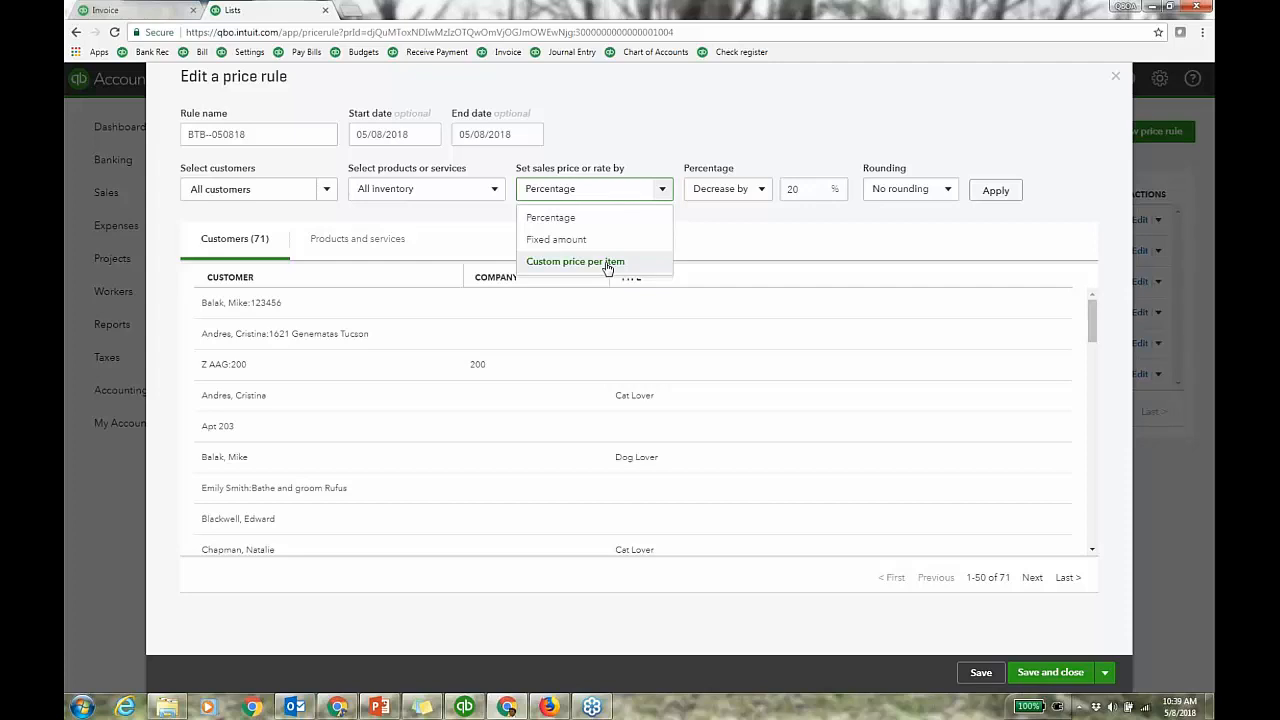
pyautogui.click(747, 241)
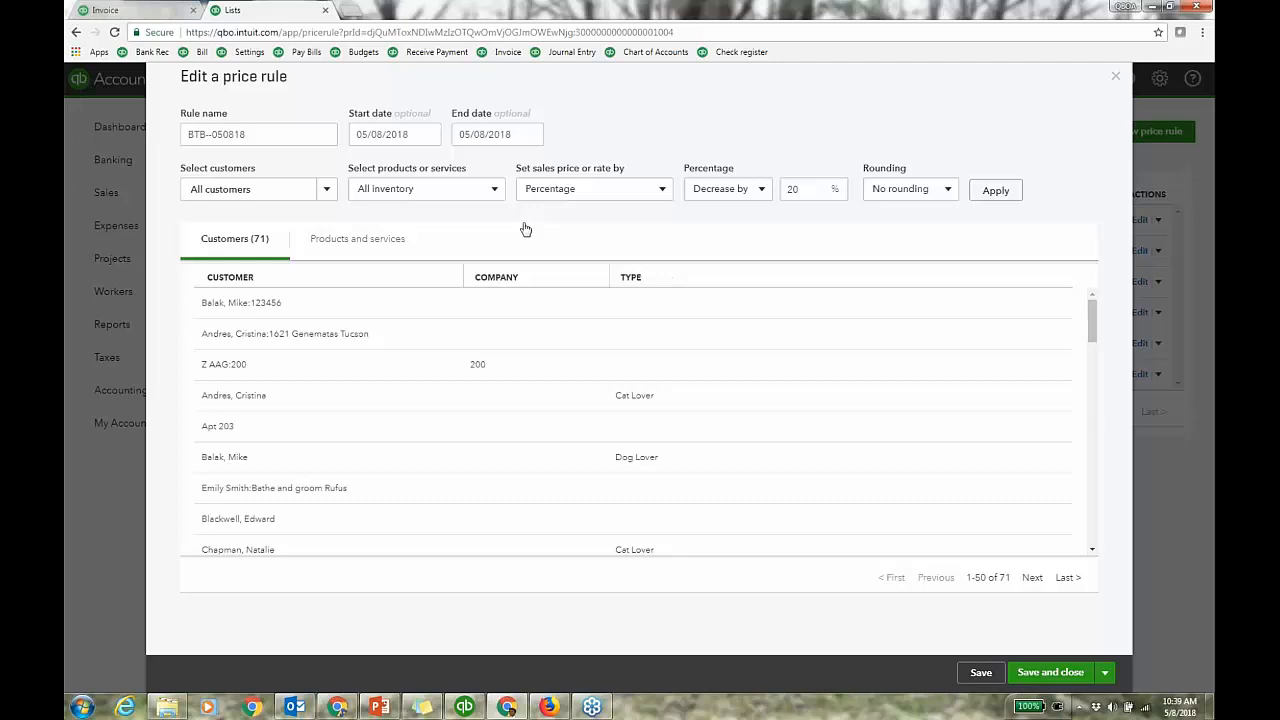
pyautogui.click(327, 191)
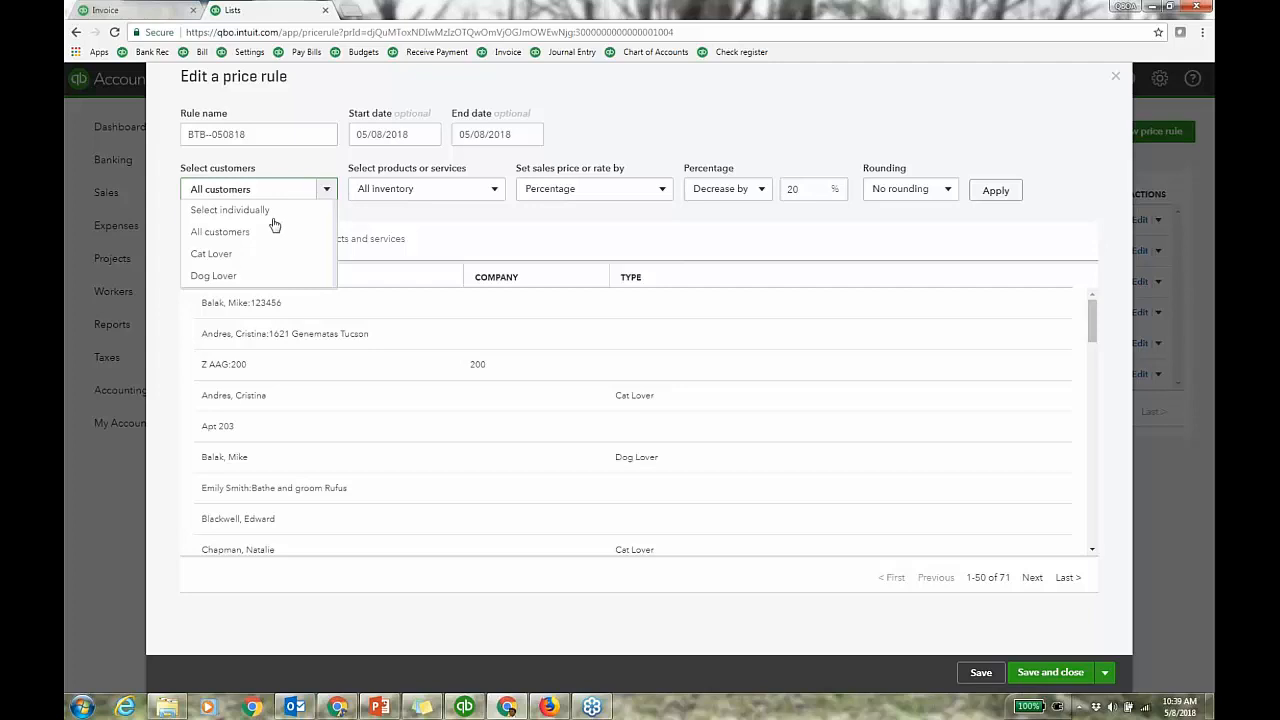
# Duplicate the price rule's browser tab, close the rule in the copy, and open the Customer types list from Customers
pyautogui.rightClick(283, 11)
pyautogui.click(312, 61)
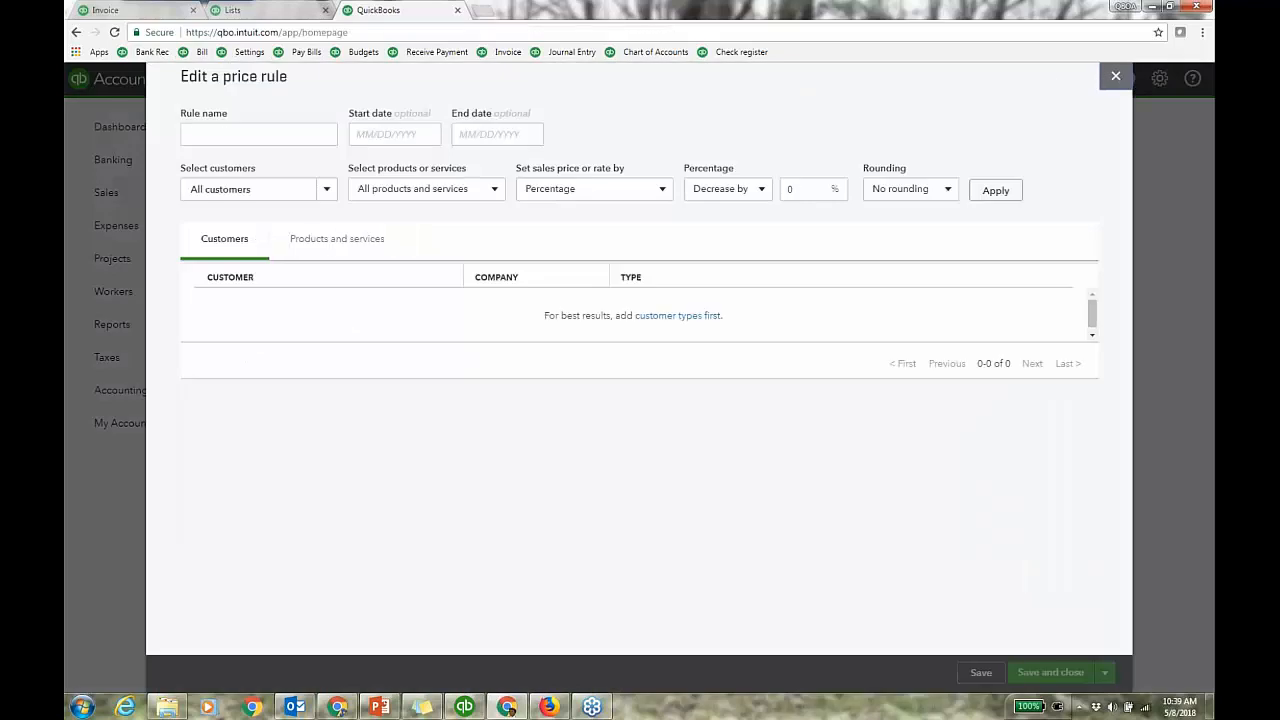
pyautogui.click(1118, 78)
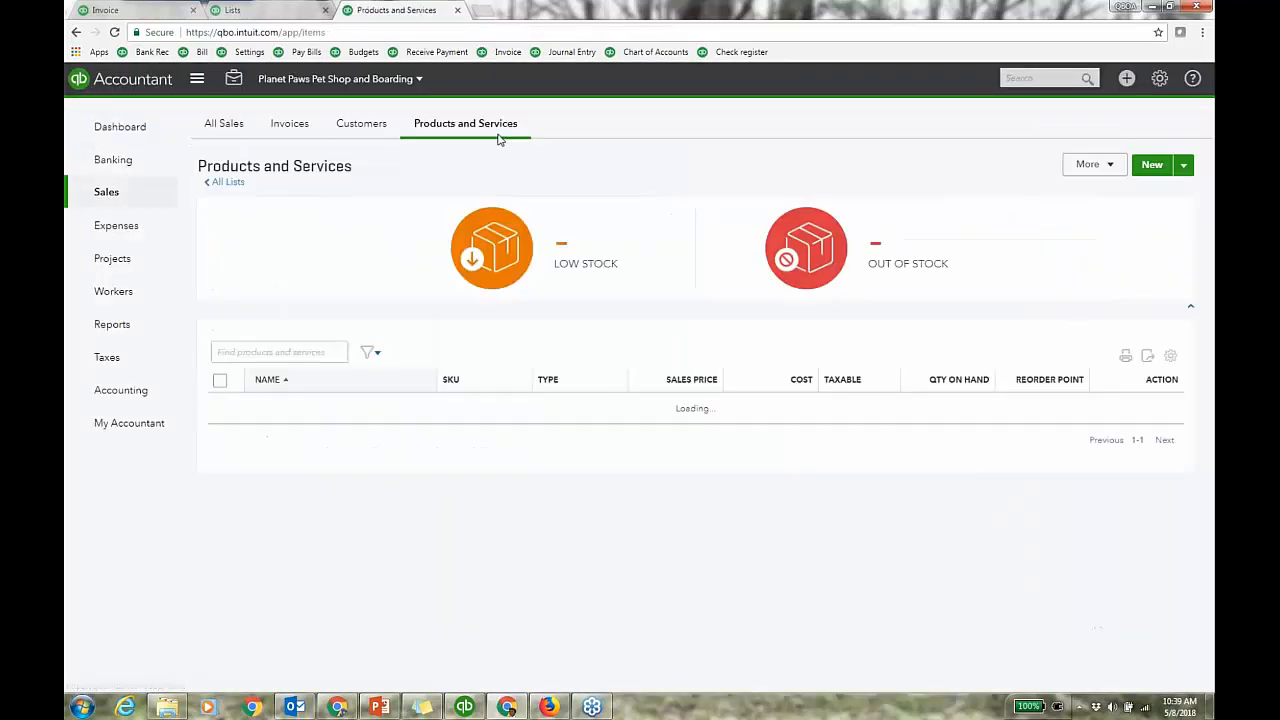
pyautogui.click(361, 124)
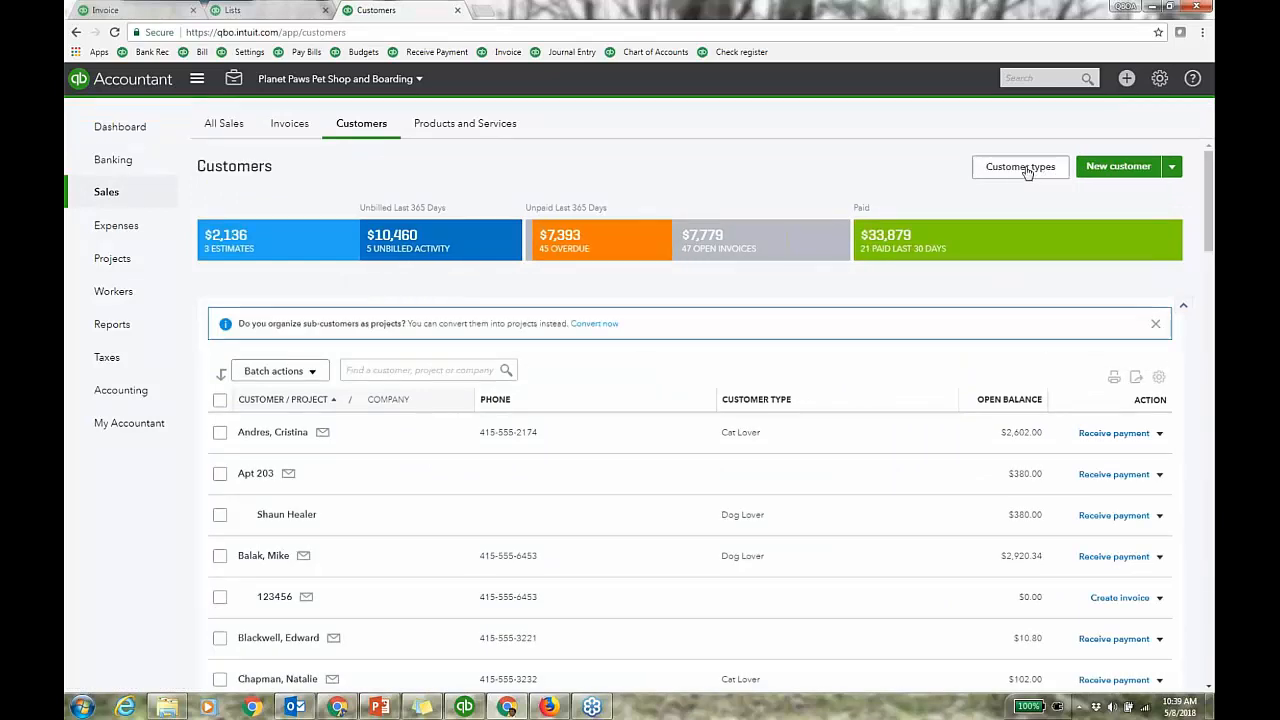
pyautogui.click(1157, 324)
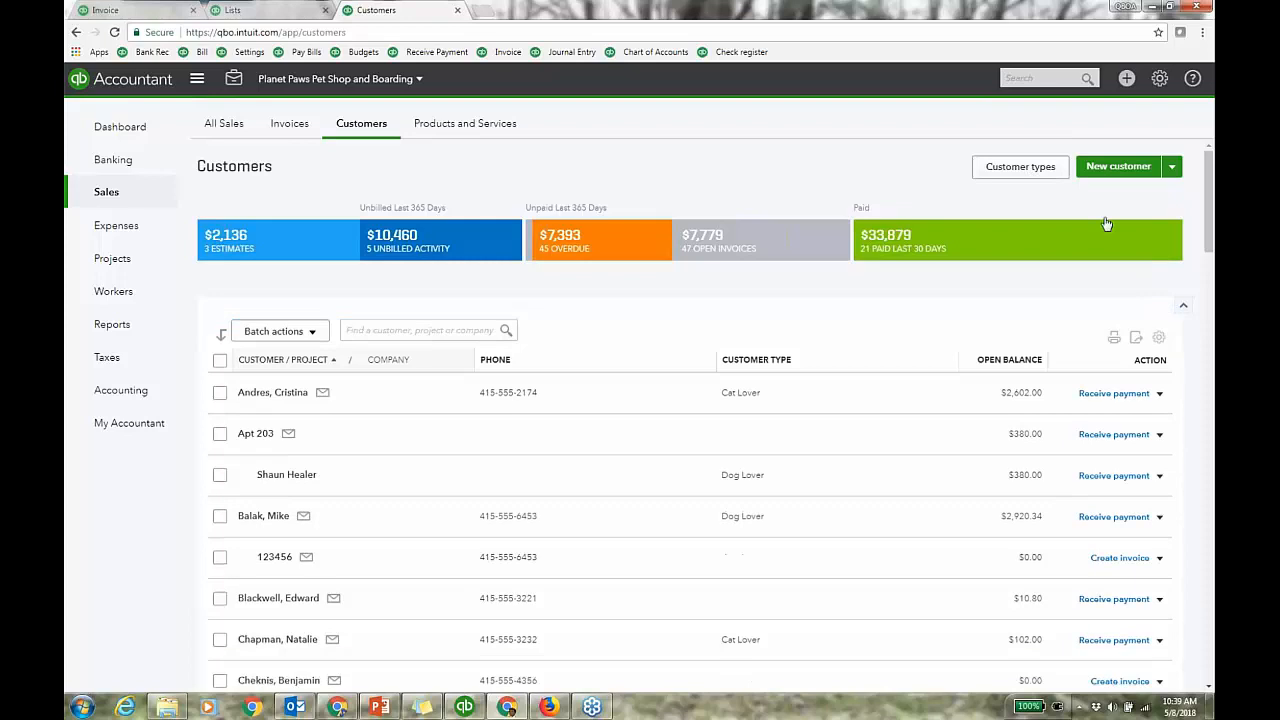
pyautogui.click(1032, 173)
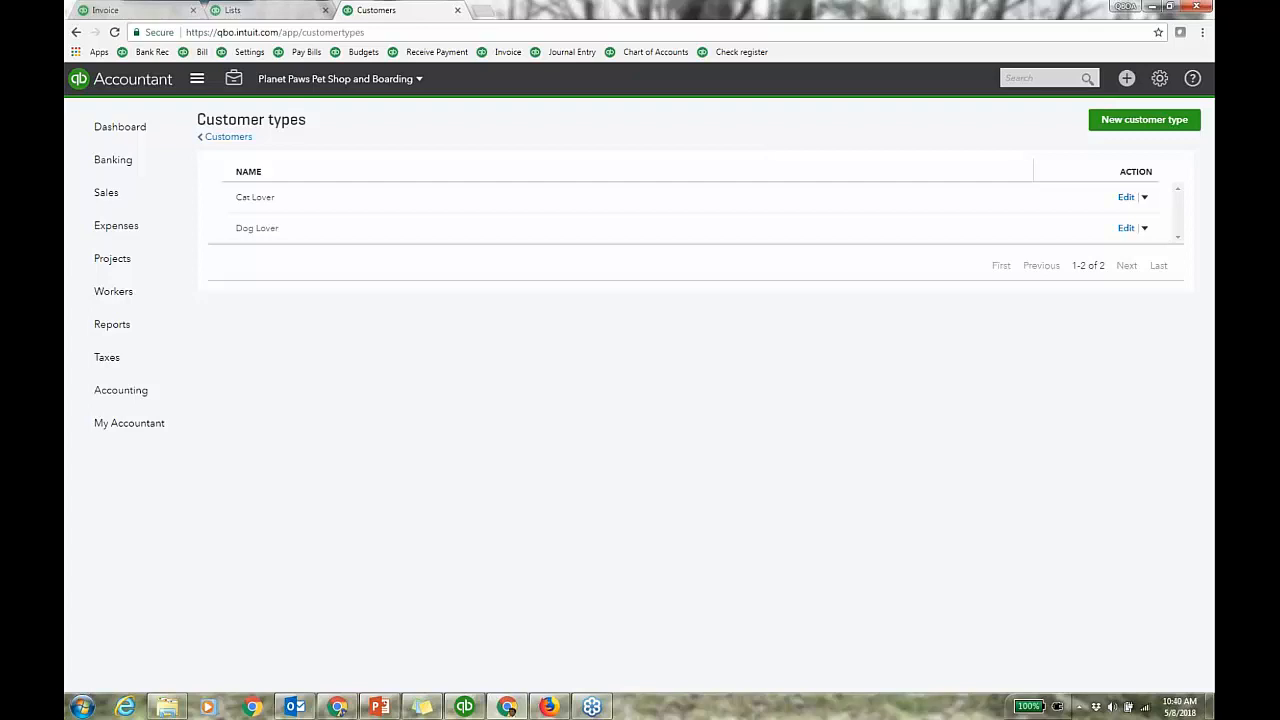
# Return to the BTB--050818 rule, examine its customer, product and rounding options, and close it without changes
pyautogui.click(293, 13)
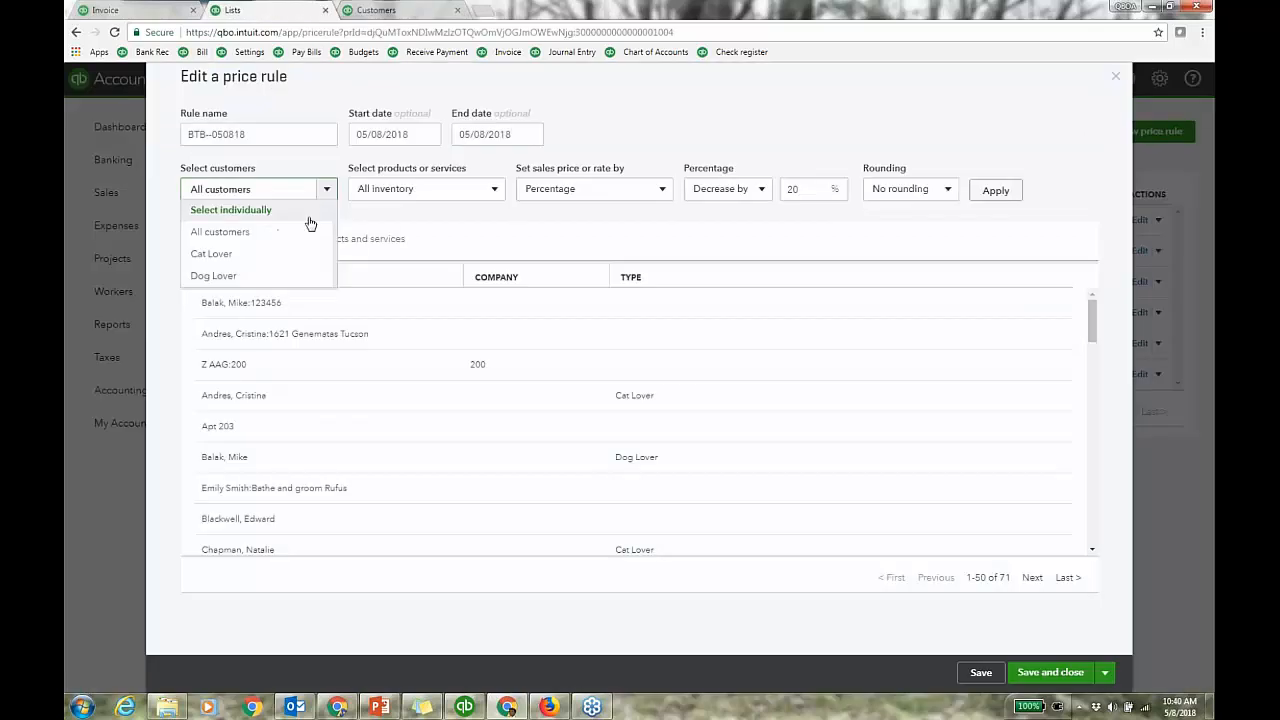
pyautogui.click(228, 238)
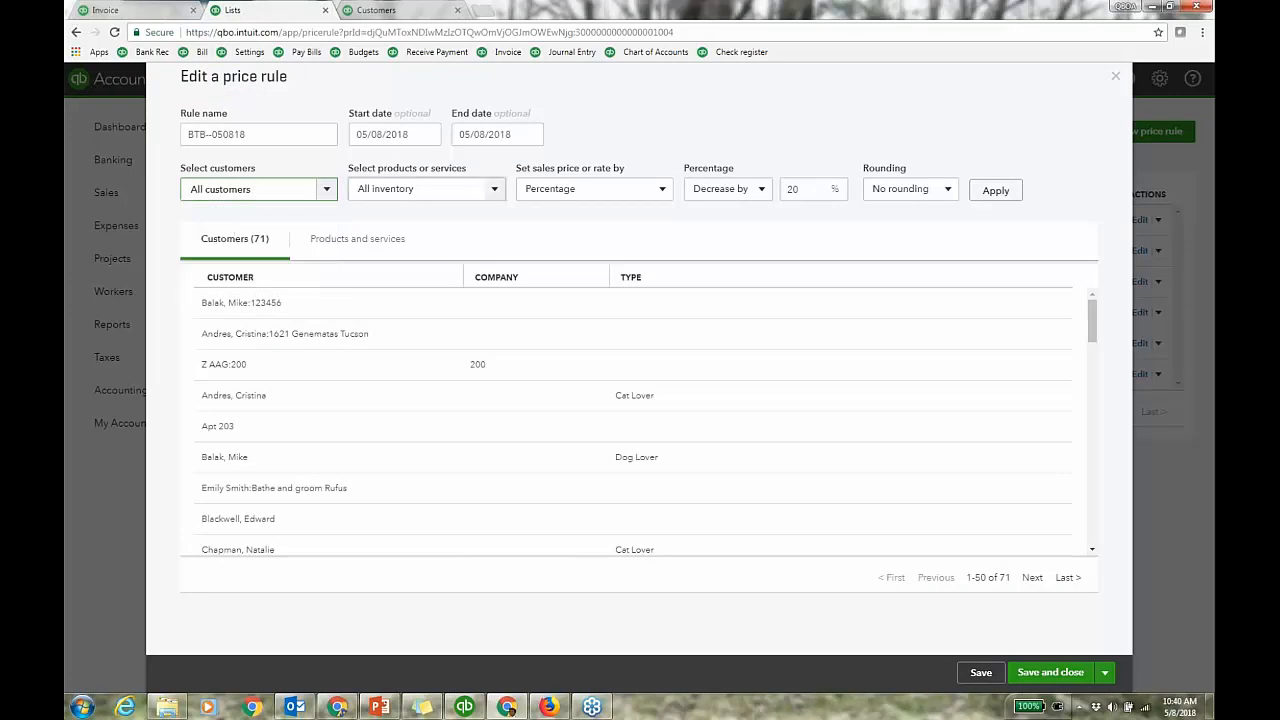
pyautogui.click(494, 191)
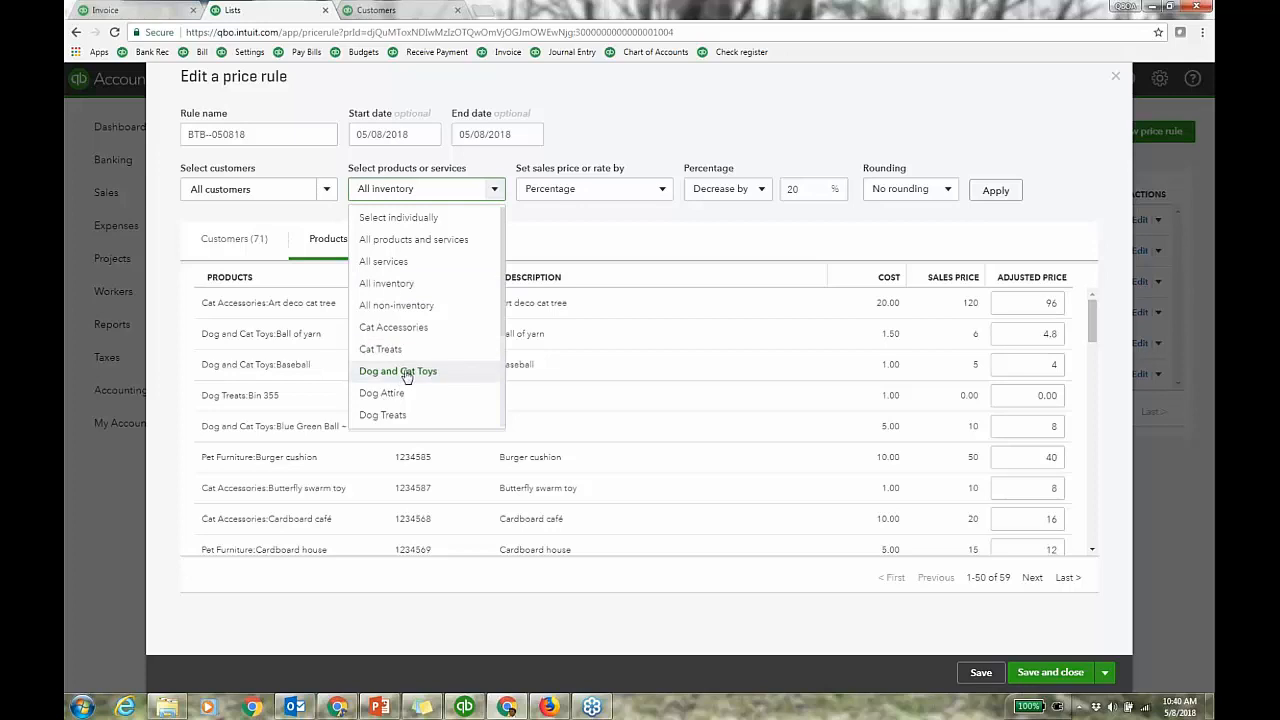
pyautogui.click(973, 106)
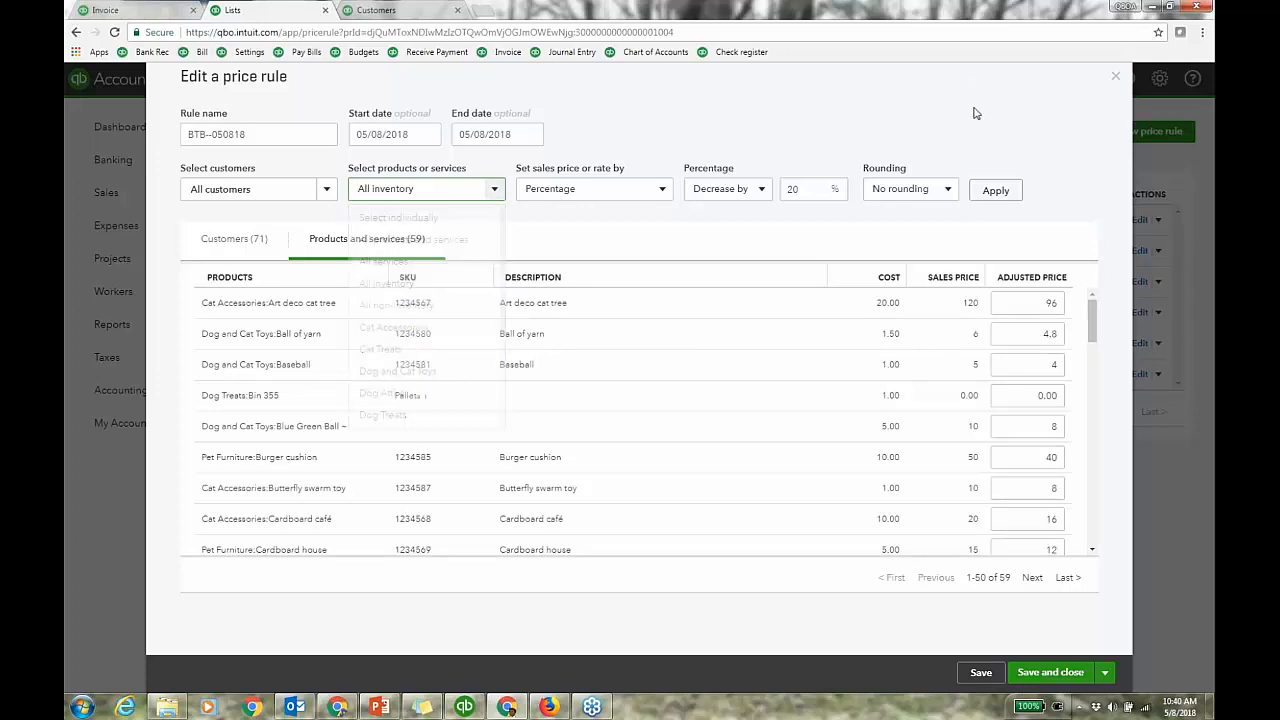
pyautogui.click(951, 194)
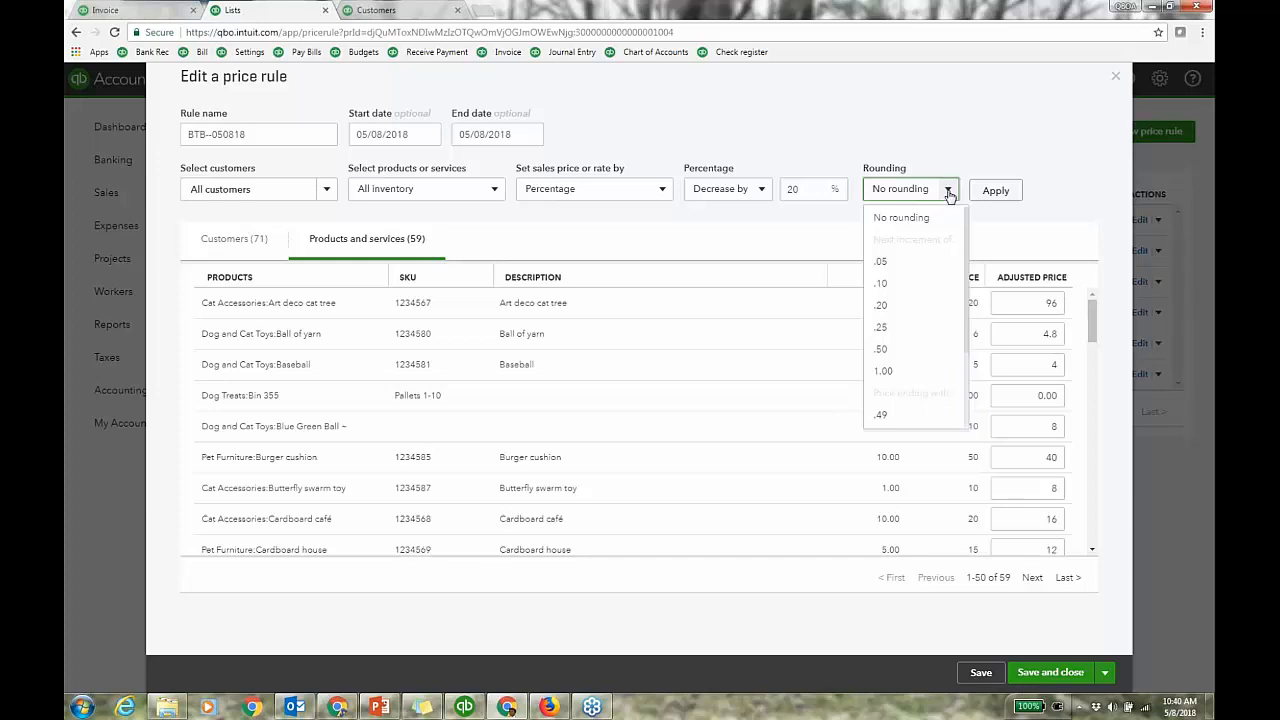
pyautogui.click(966, 119)
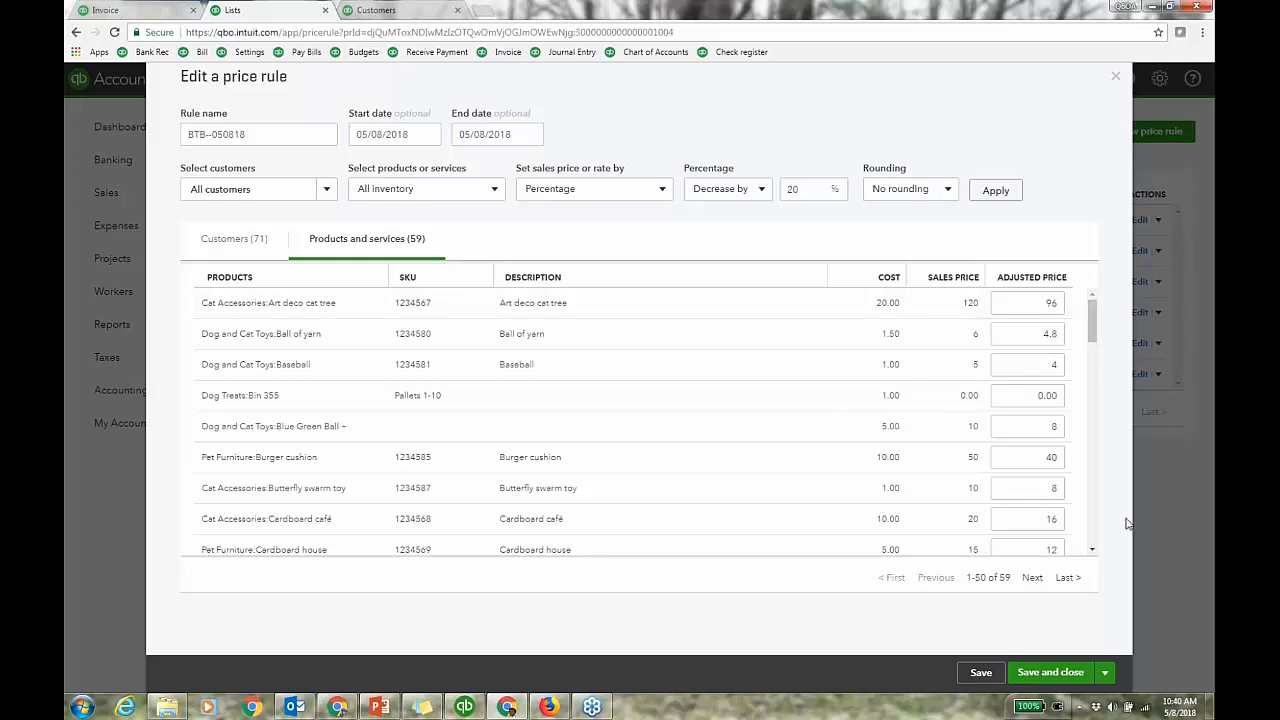
pyautogui.click(1117, 77)
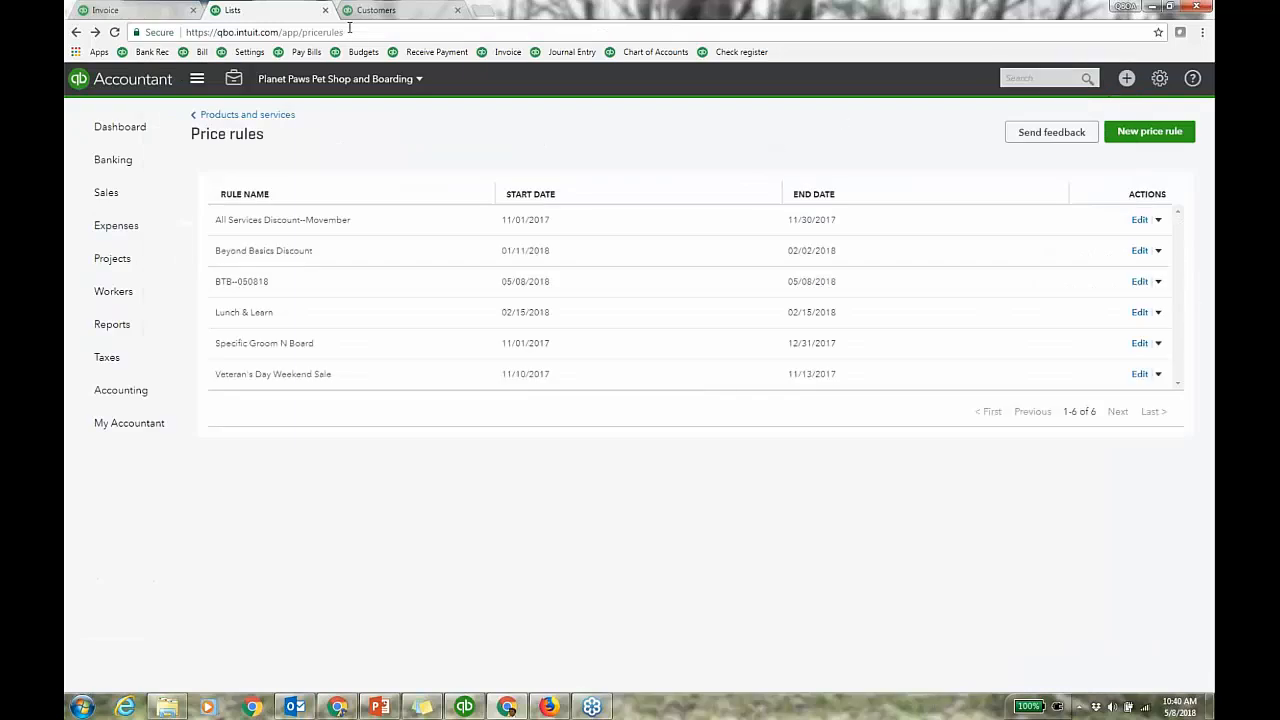
# Create a sales receipt for the Cat Lover customer at the head of the list, with Deluxe Cat Tree as the first line item
pyautogui.click(1127, 80)
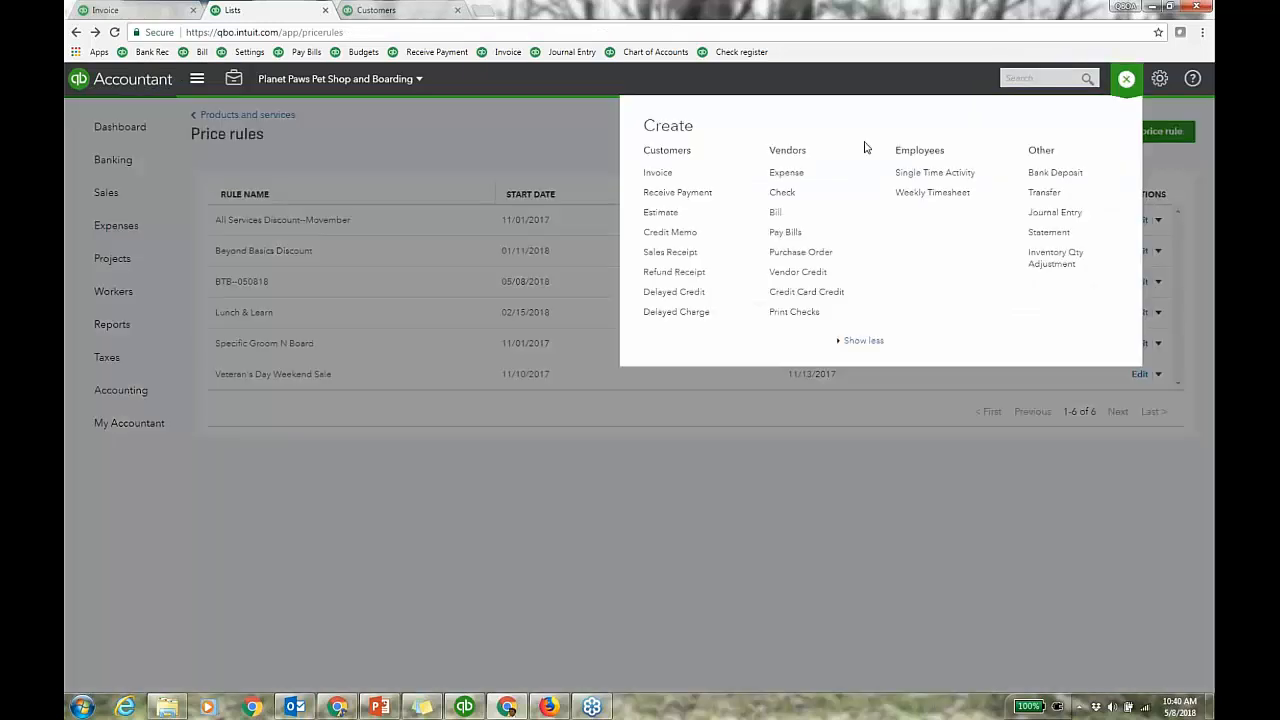
pyautogui.click(682, 253)
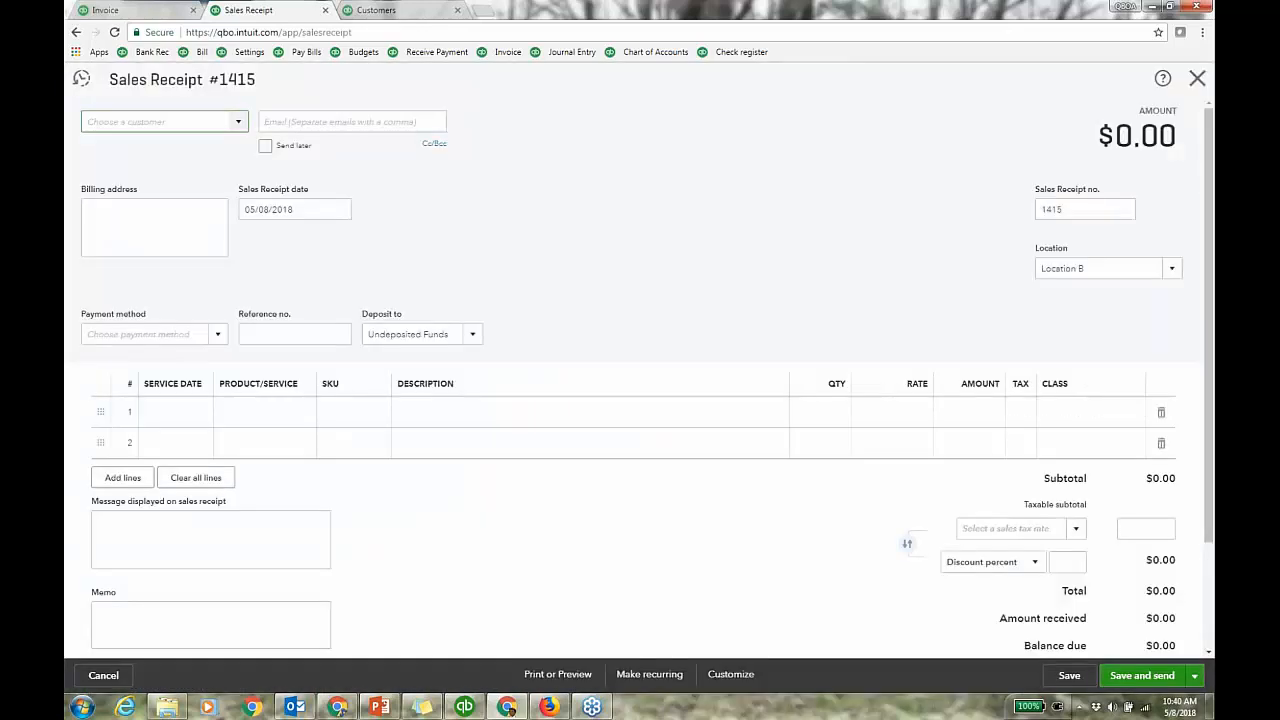
pyautogui.click(188, 173)
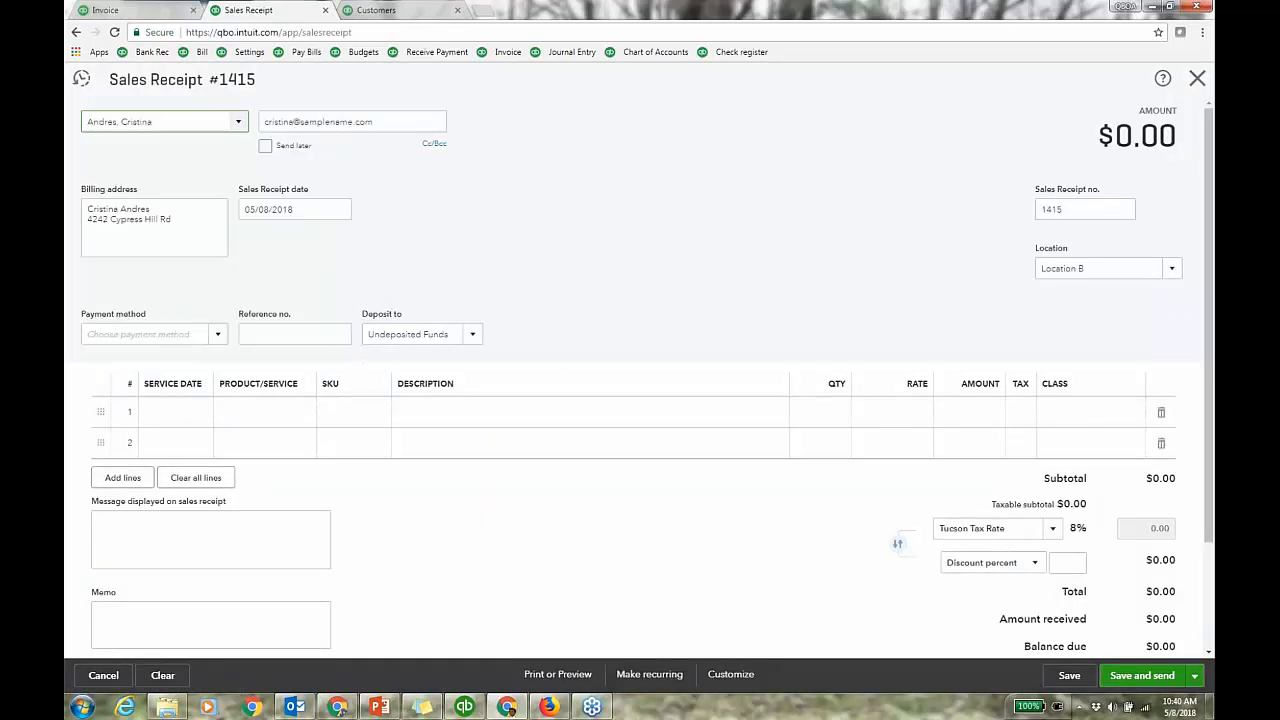
pyautogui.click(280, 414)
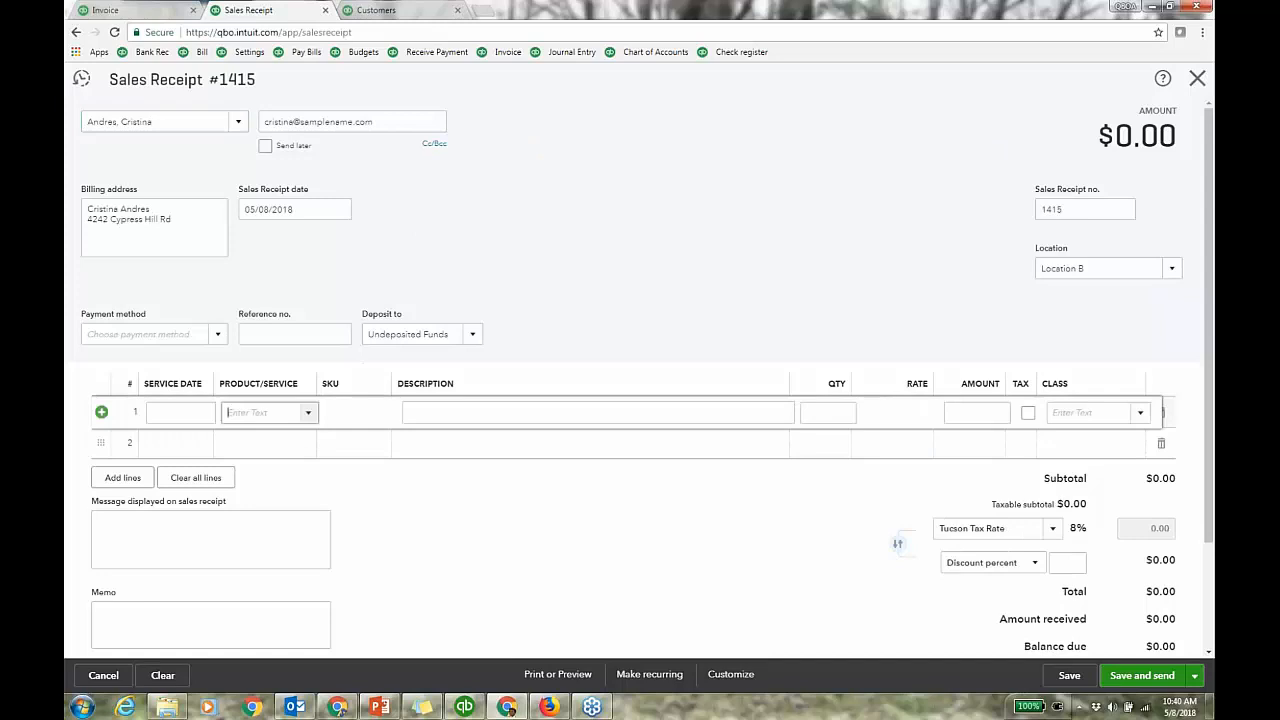
pyautogui.write('c')
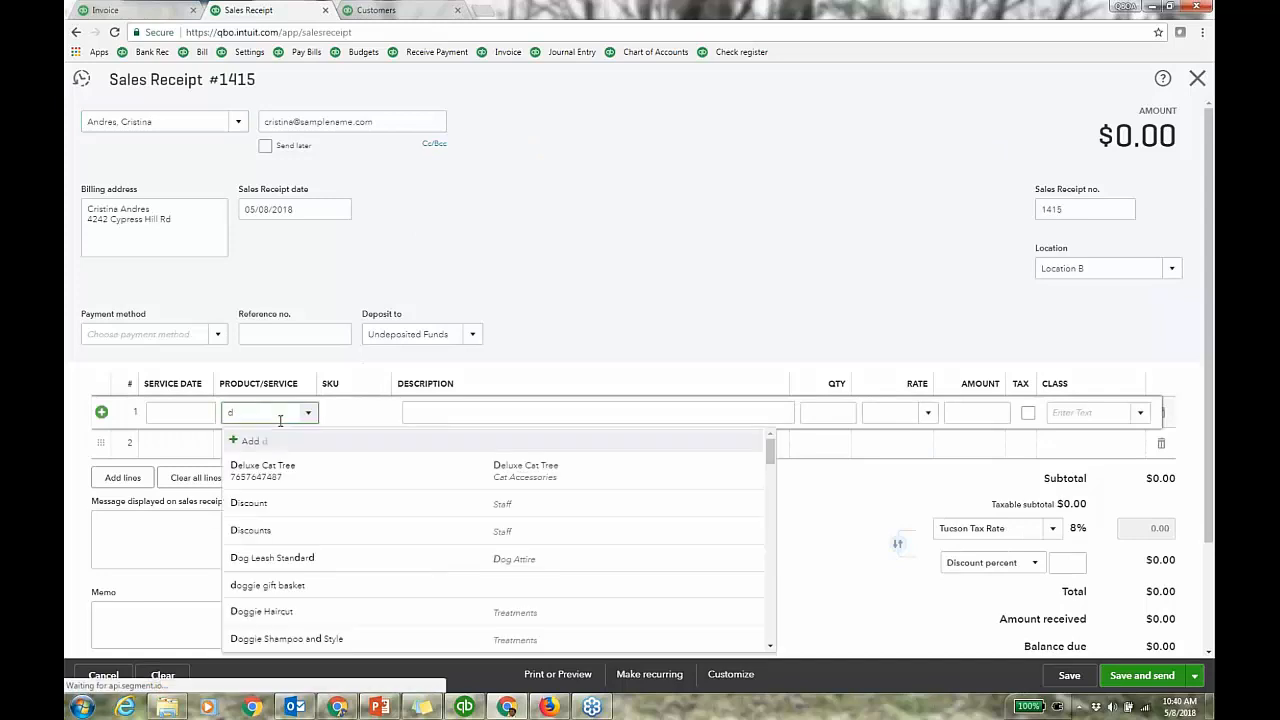
pyautogui.click(296, 477)
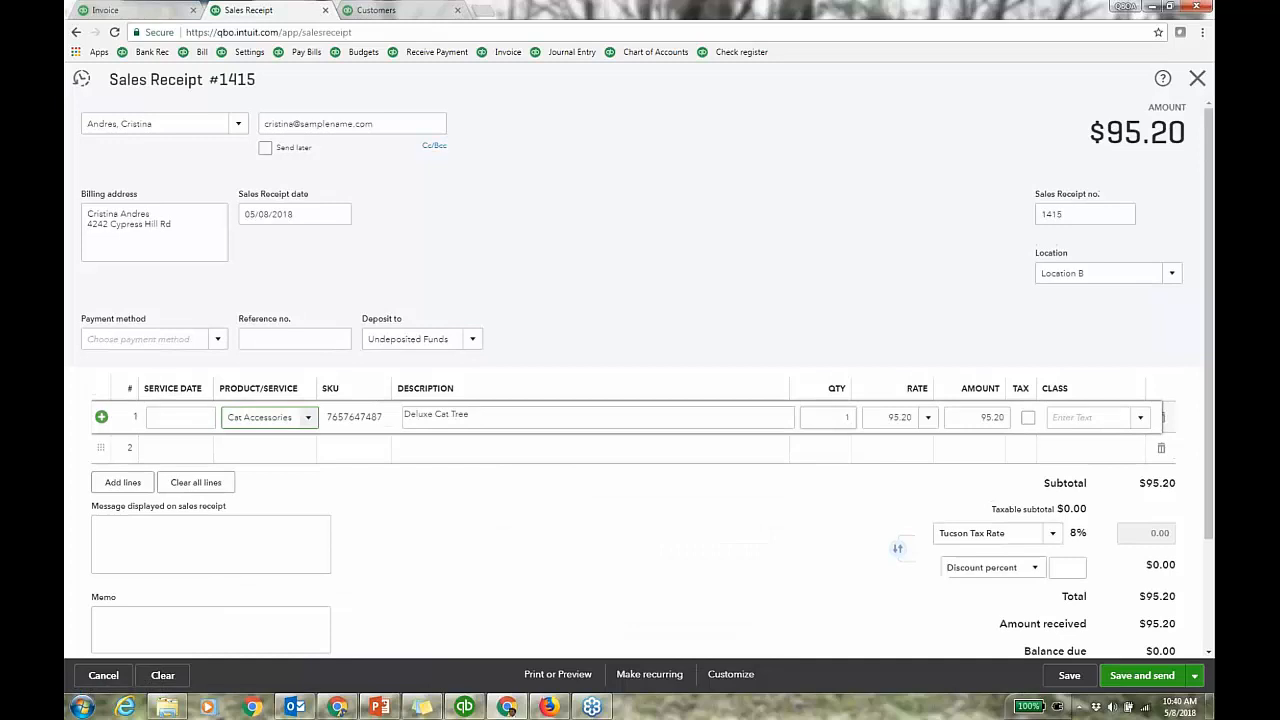
# Check the price rules available for the Deluxe Cat Tree's rate, set its quantity to 2, and save the sales receipt
pyautogui.click(926, 423)
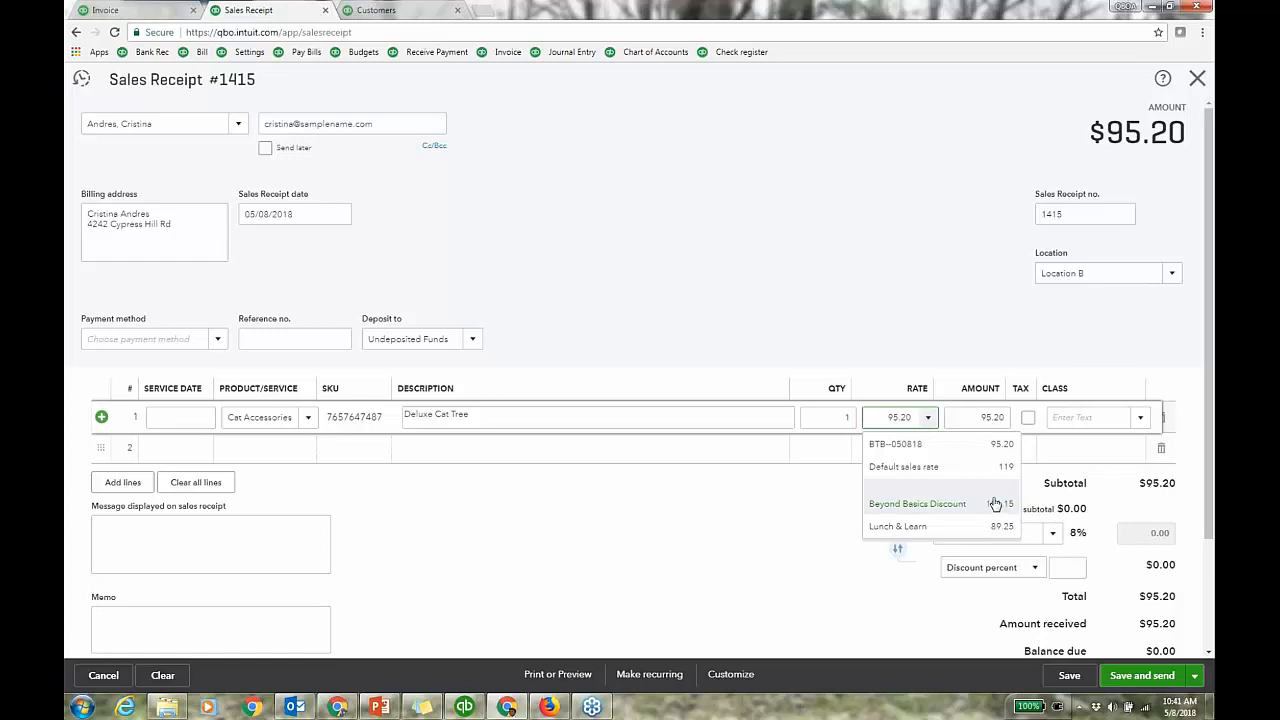
pyautogui.click(840, 417)
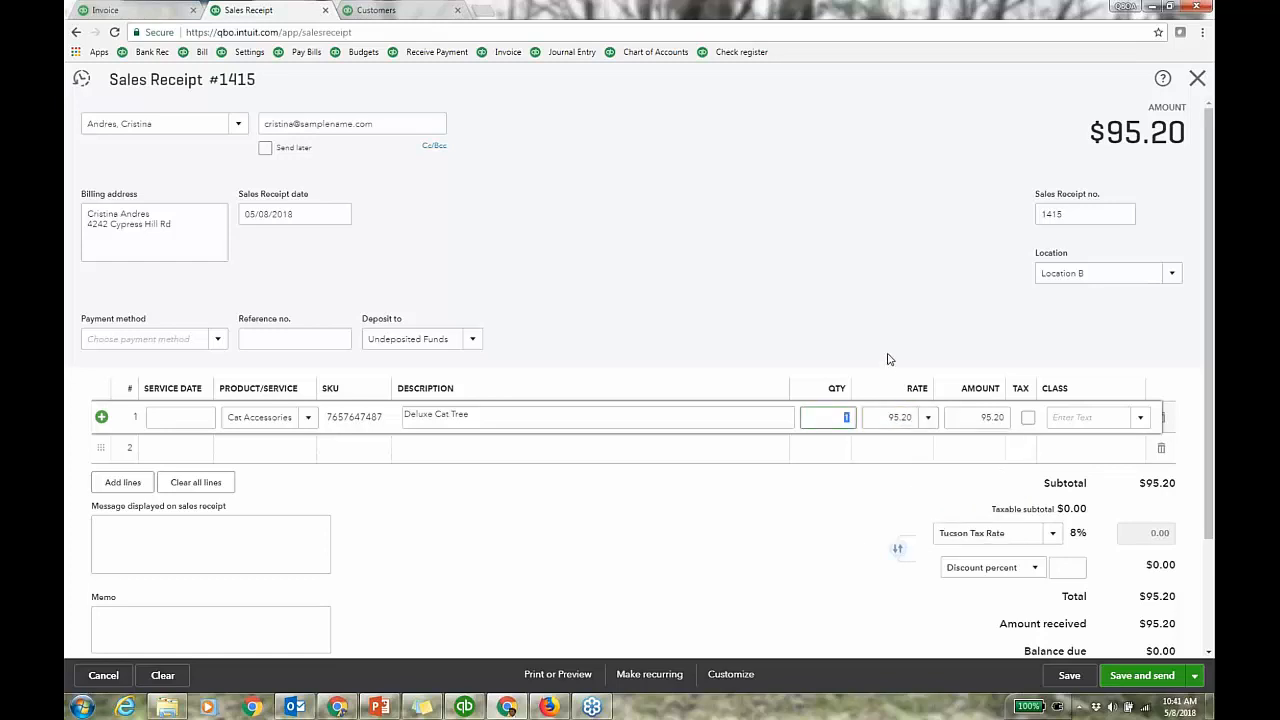
pyautogui.write('2')
pyautogui.press('Tab')
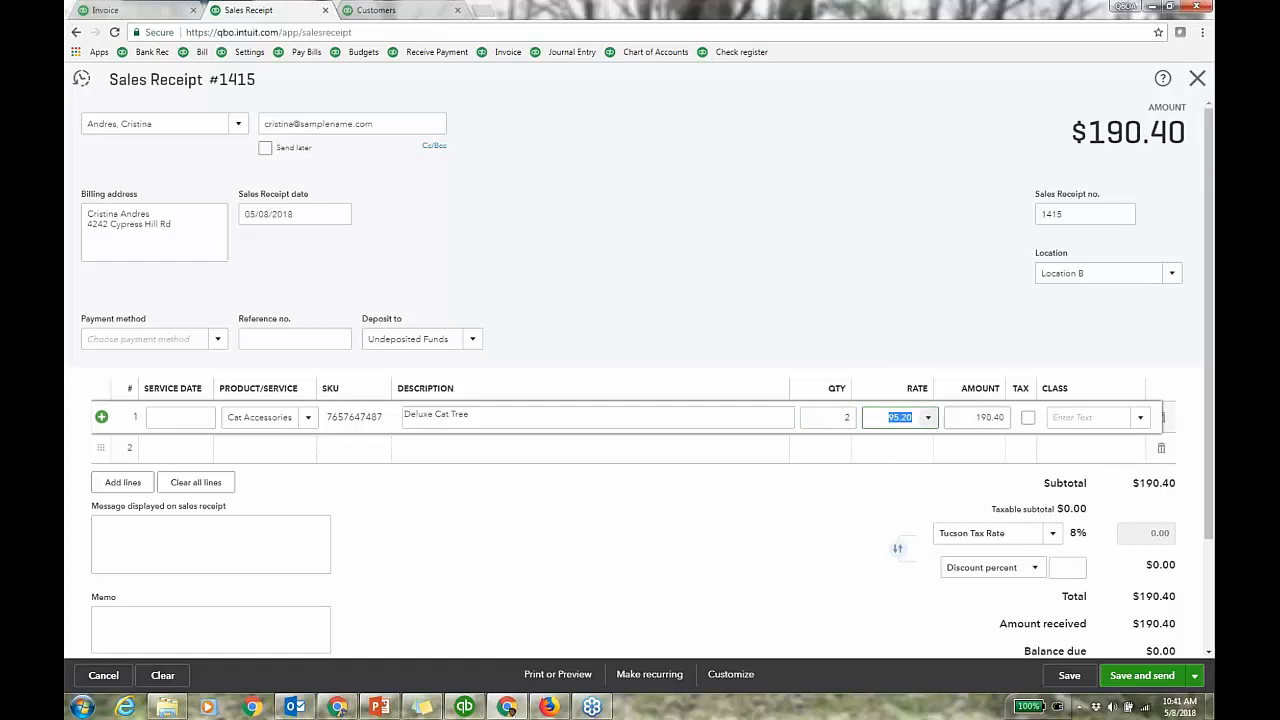
pyautogui.click(1069, 680)
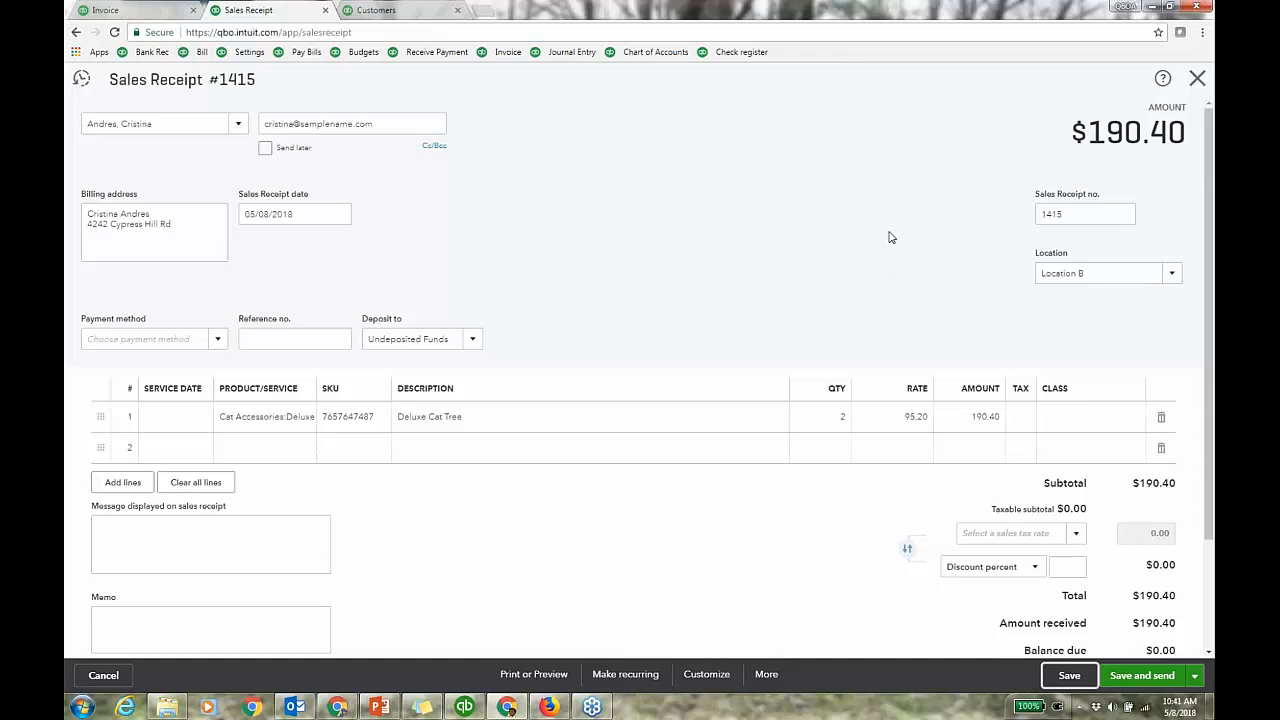
# Close the Customers and Invoice browser tabs, duplicate the Sales Receipt tab, and close the blank receipt in the copy
pyautogui.click(456, 11)
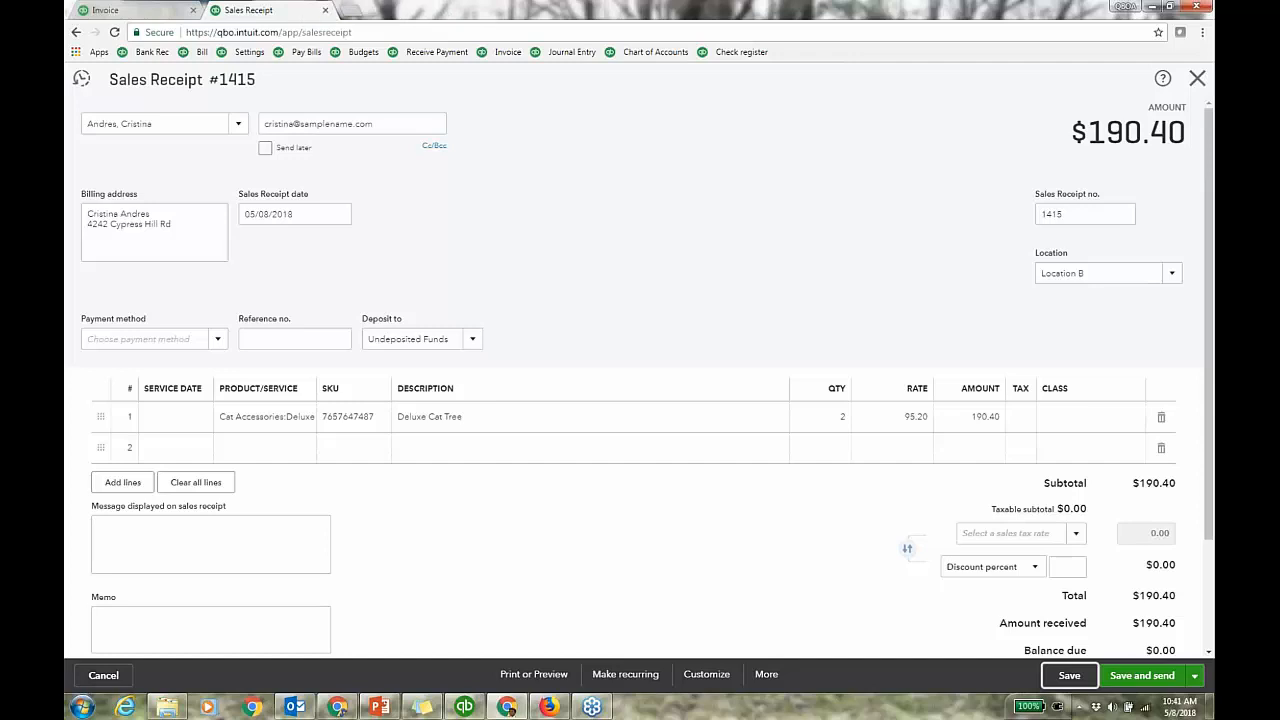
pyautogui.click(193, 10)
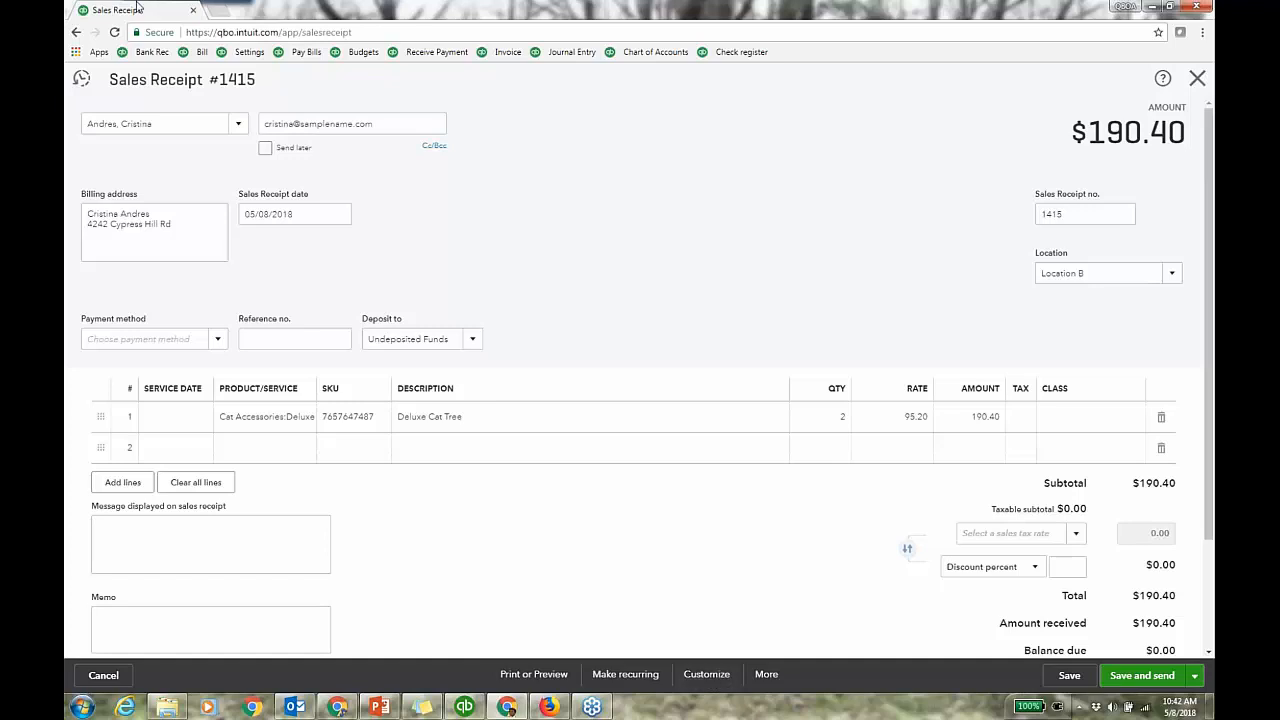
pyautogui.rightClick(166, 12)
pyautogui.click(205, 55)
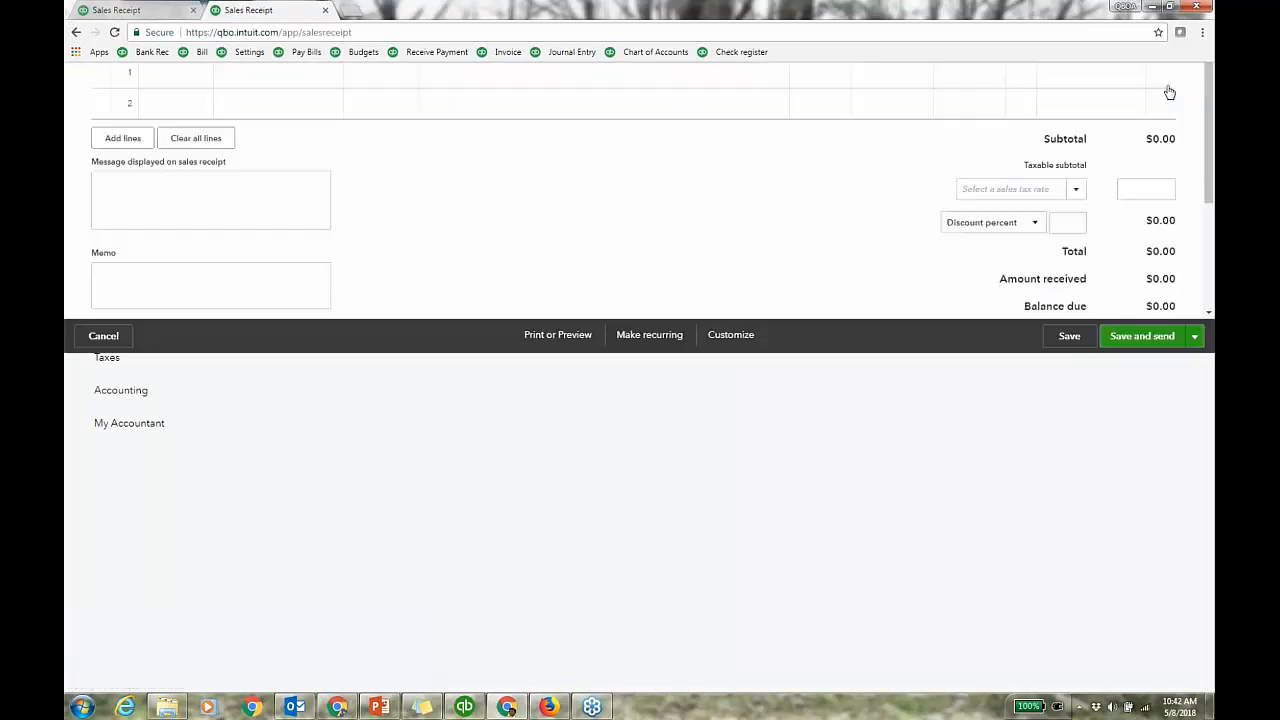
pyautogui.click(1198, 80)
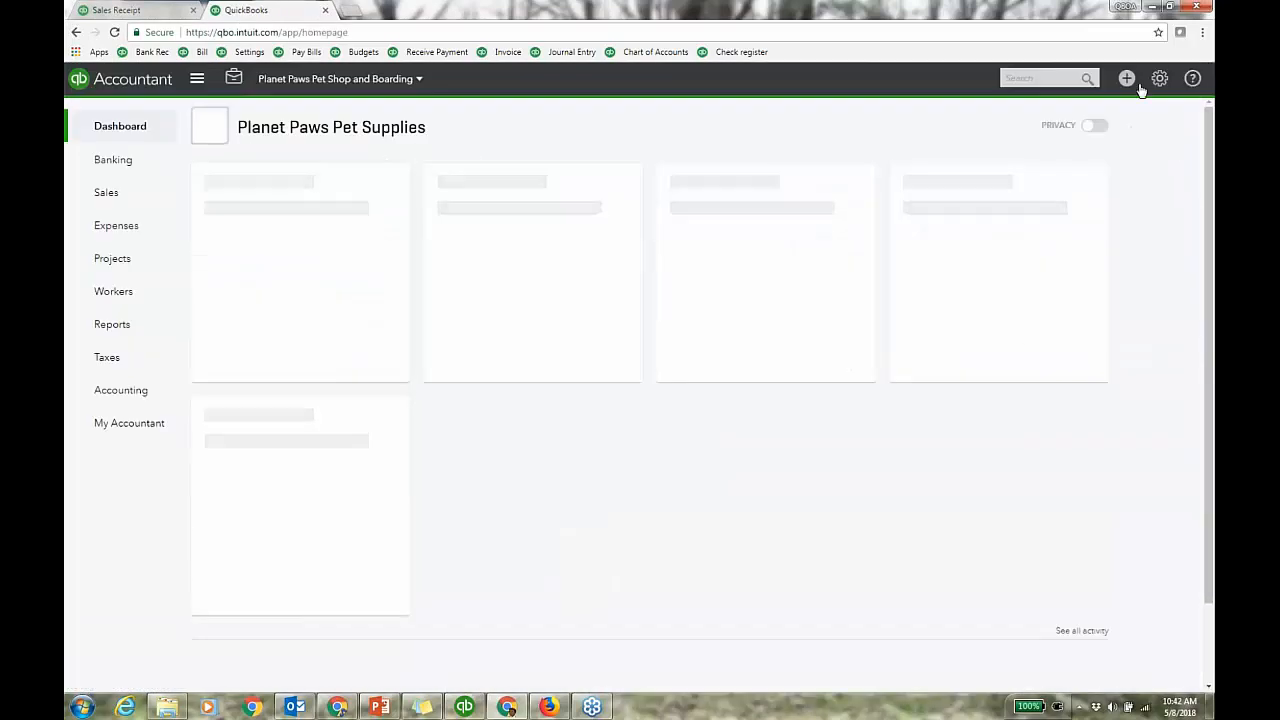
# Check the company settings options, return to the saved sales receipt, and open its current form style for editing with the template choices shown
pyautogui.click(1160, 80)
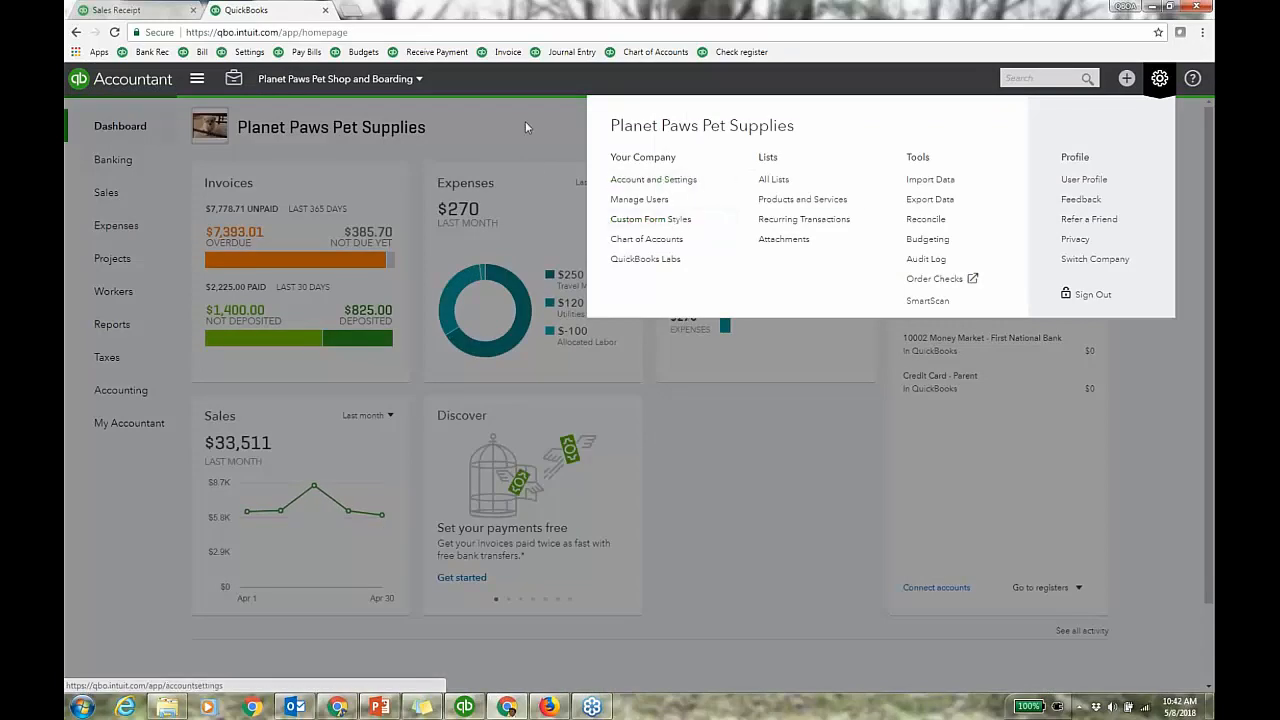
pyautogui.click(117, 10)
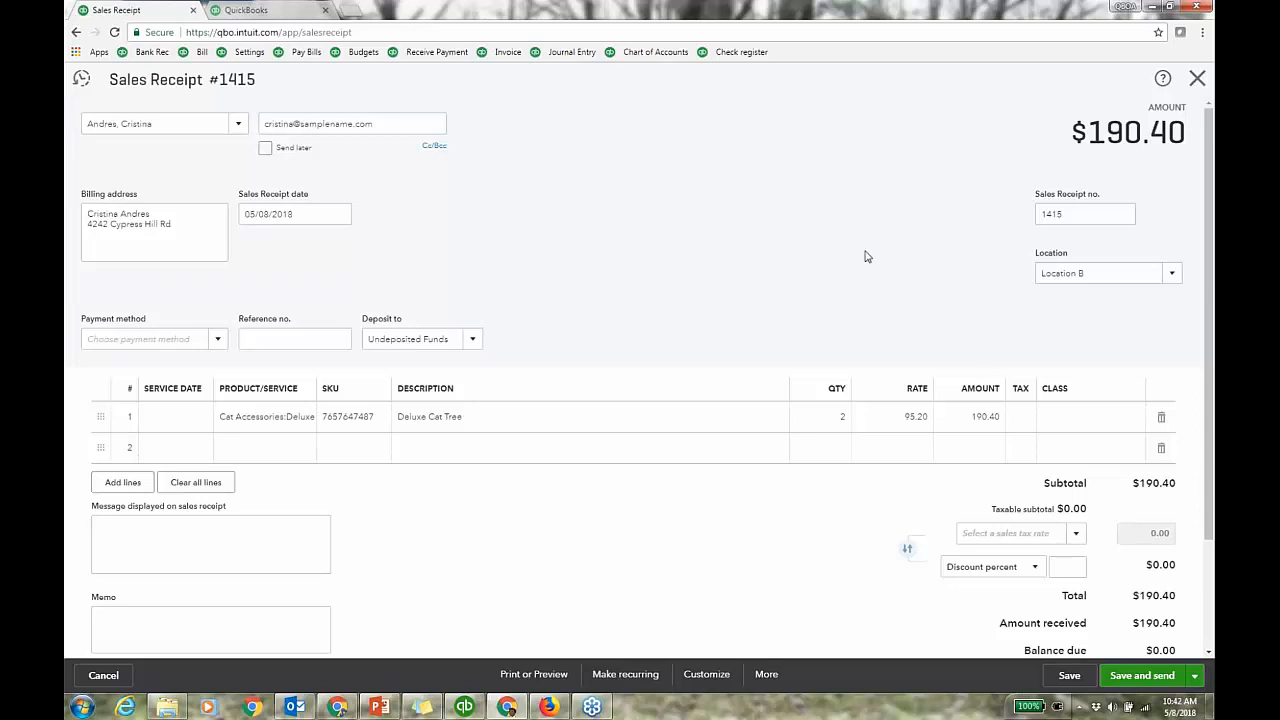
pyautogui.click(720, 675)
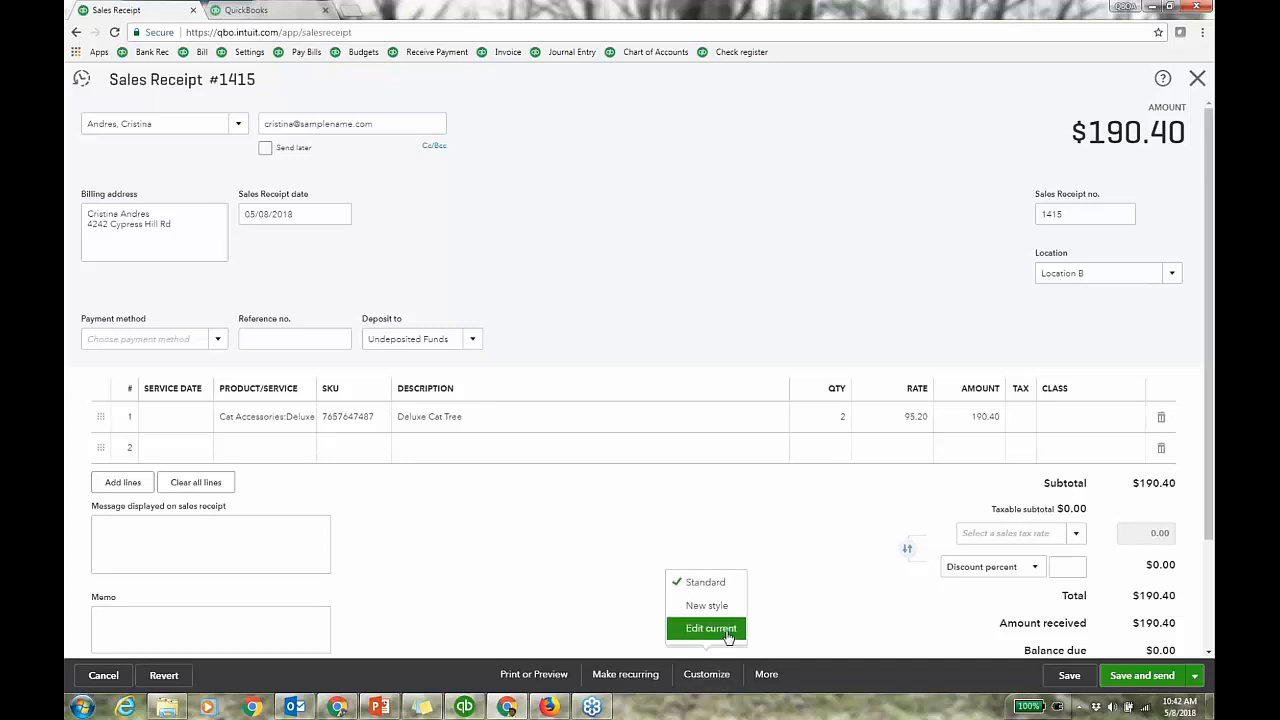
pyautogui.click(711, 628)
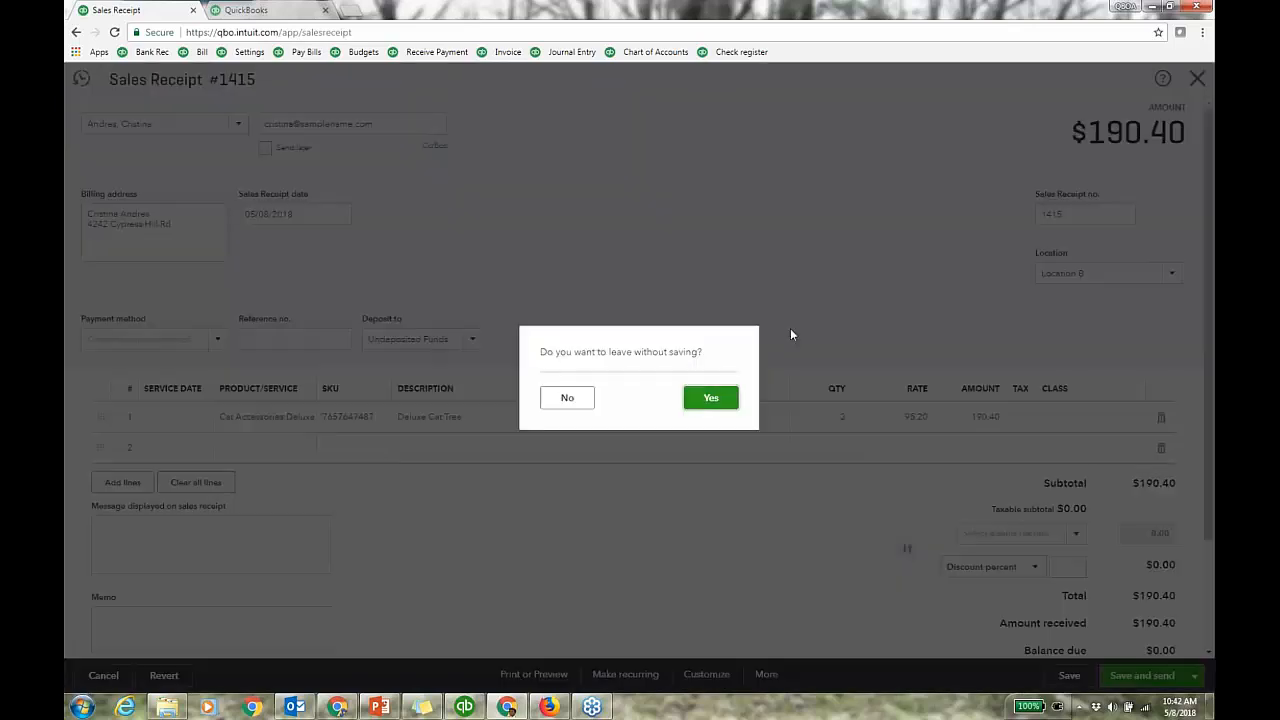
pyautogui.click(711, 398)
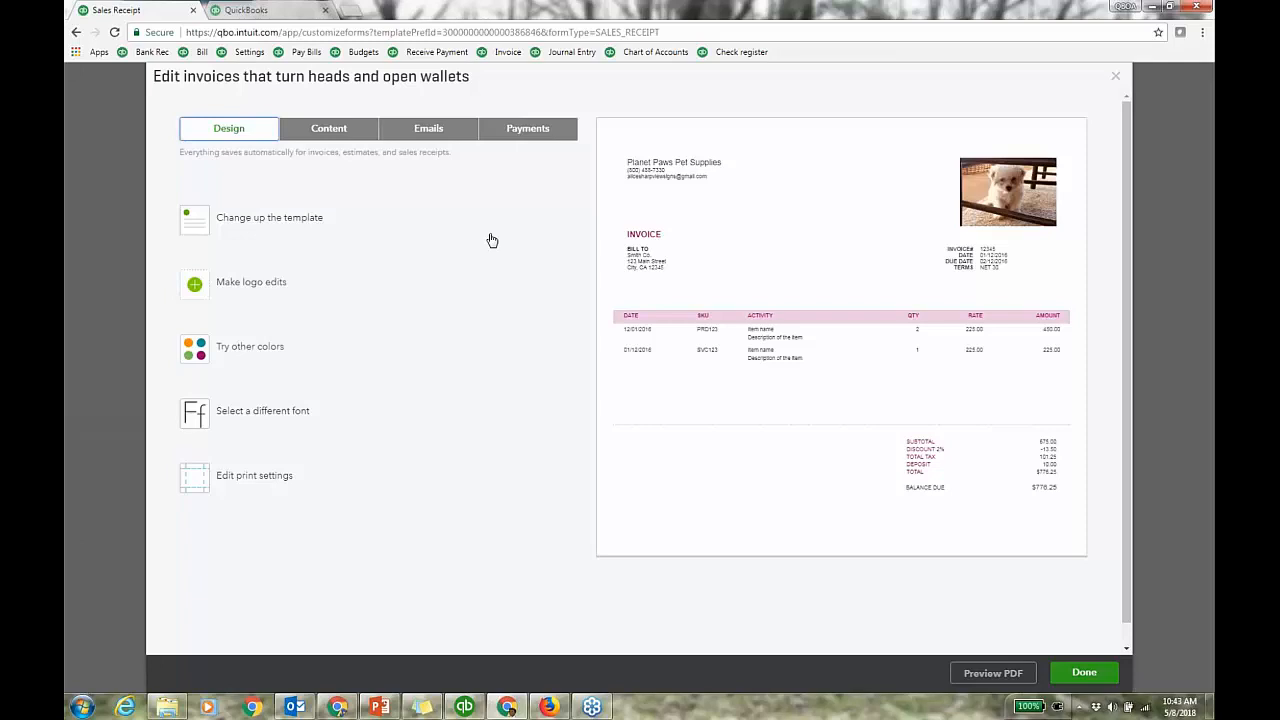
pyautogui.click(210, 220)
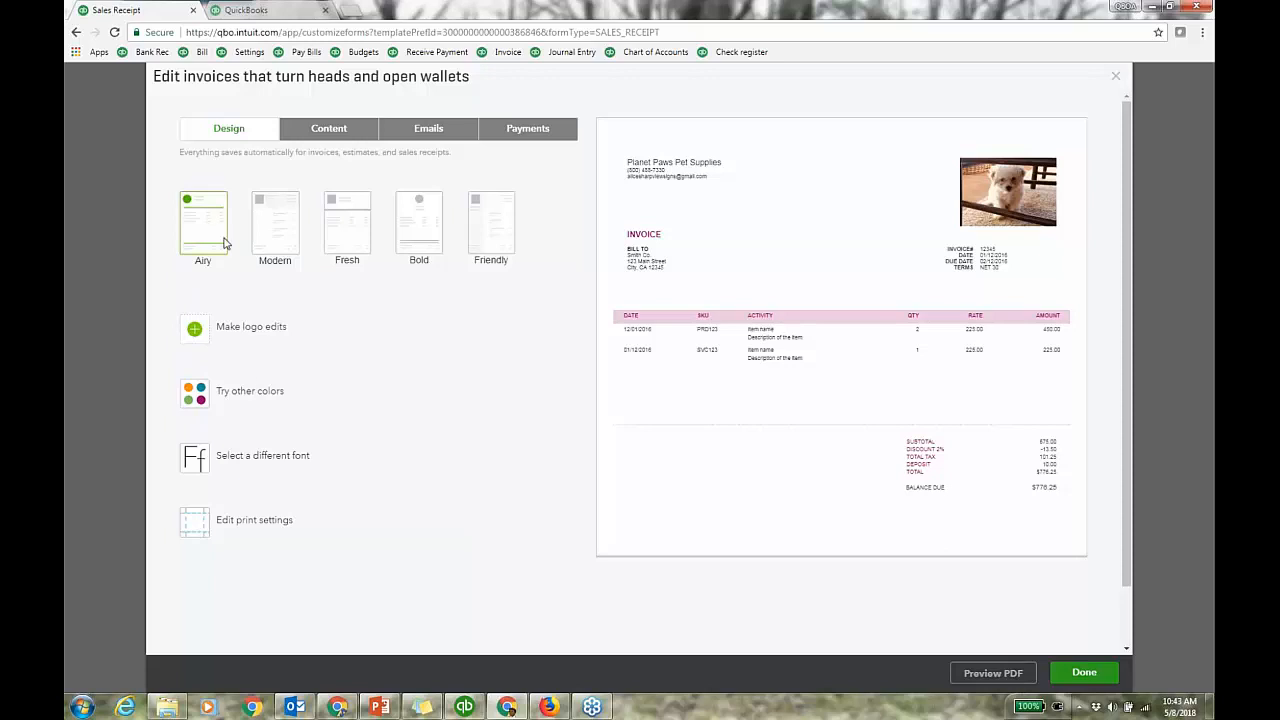
# Display the Pet Name, Sales Rep and Pet Kind custom fields in the form style's header section, and hide the due or expiration date
pyautogui.click(334, 136)
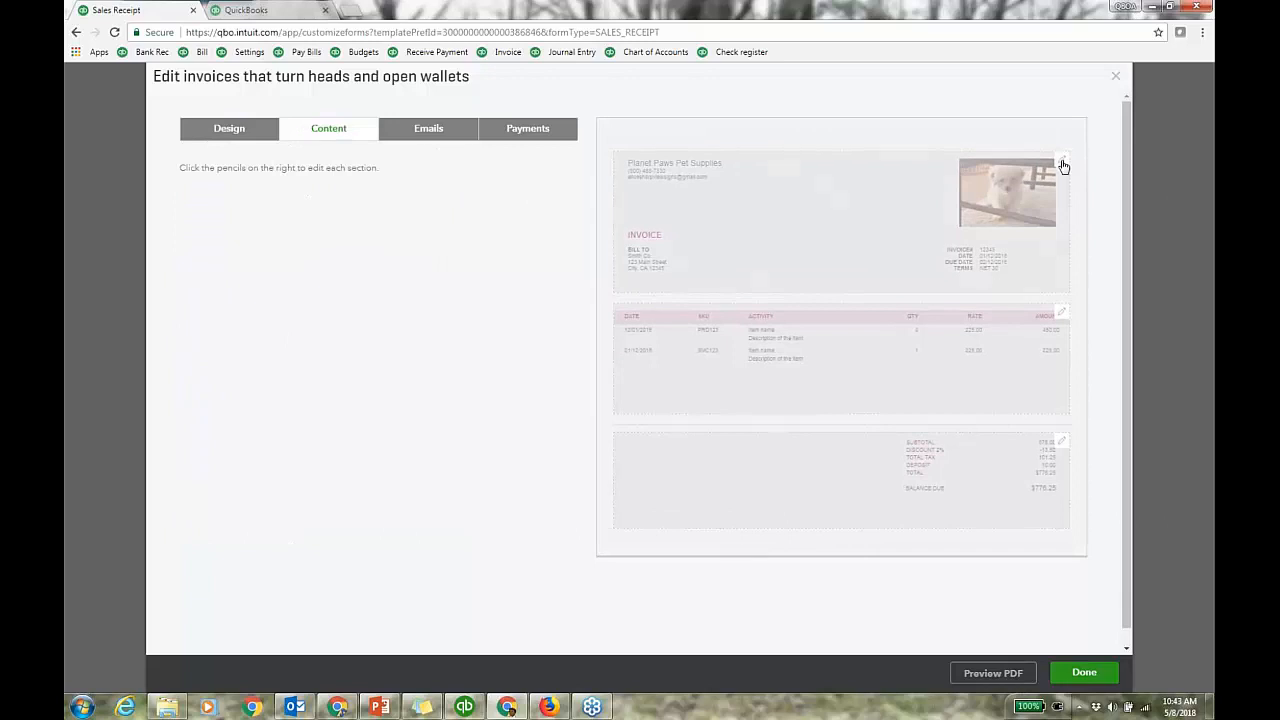
pyautogui.click(1064, 163)
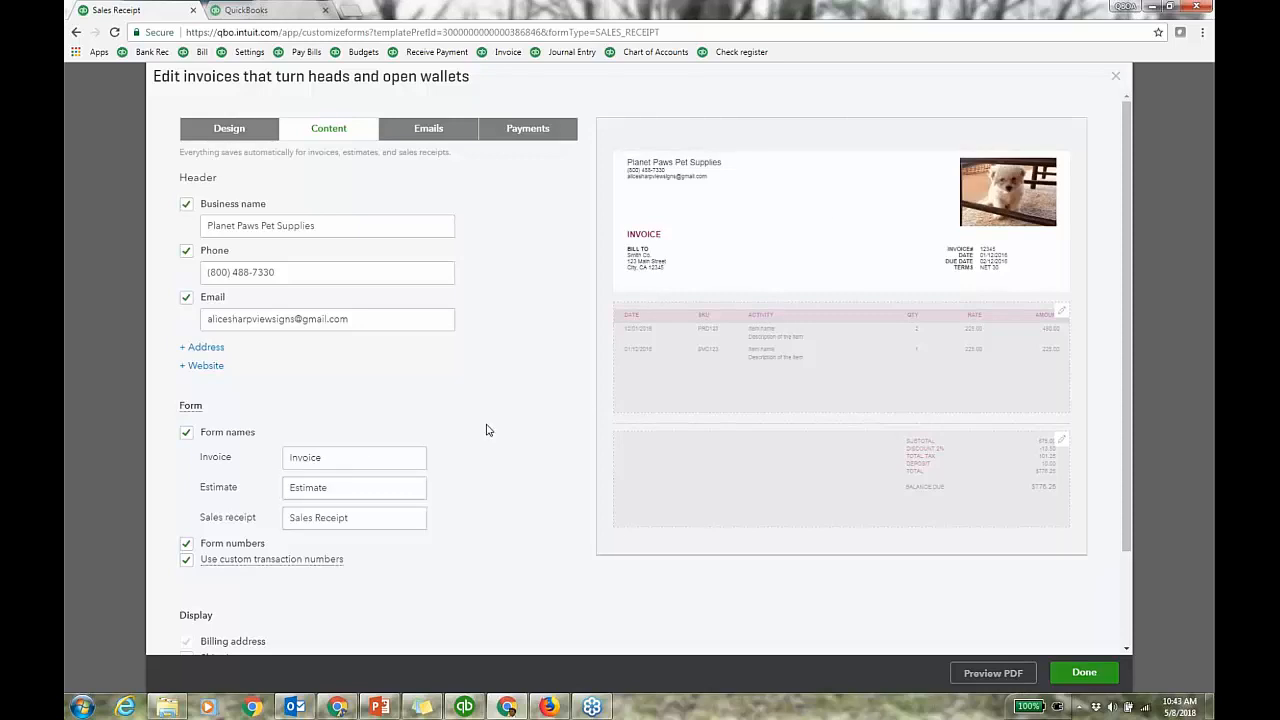
pyautogui.scroll(-2, 489, 425)
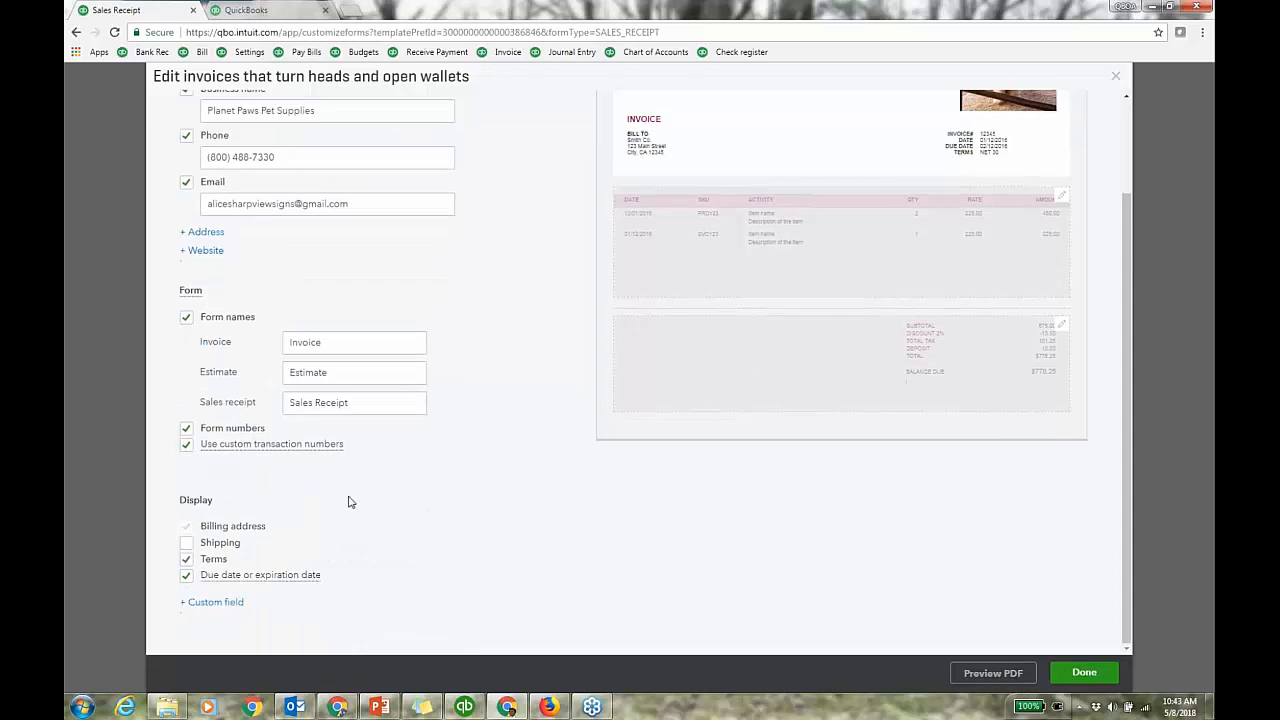
pyautogui.click(232, 603)
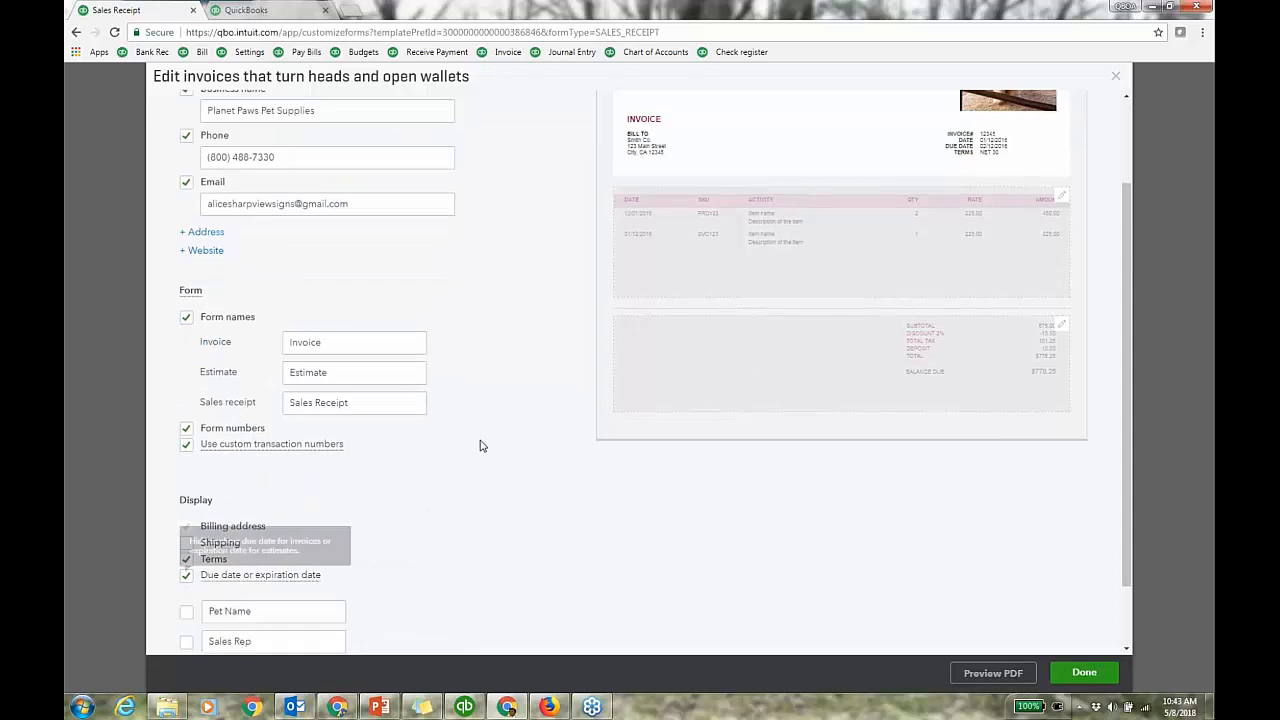
pyautogui.scroll(-1, 479, 445)
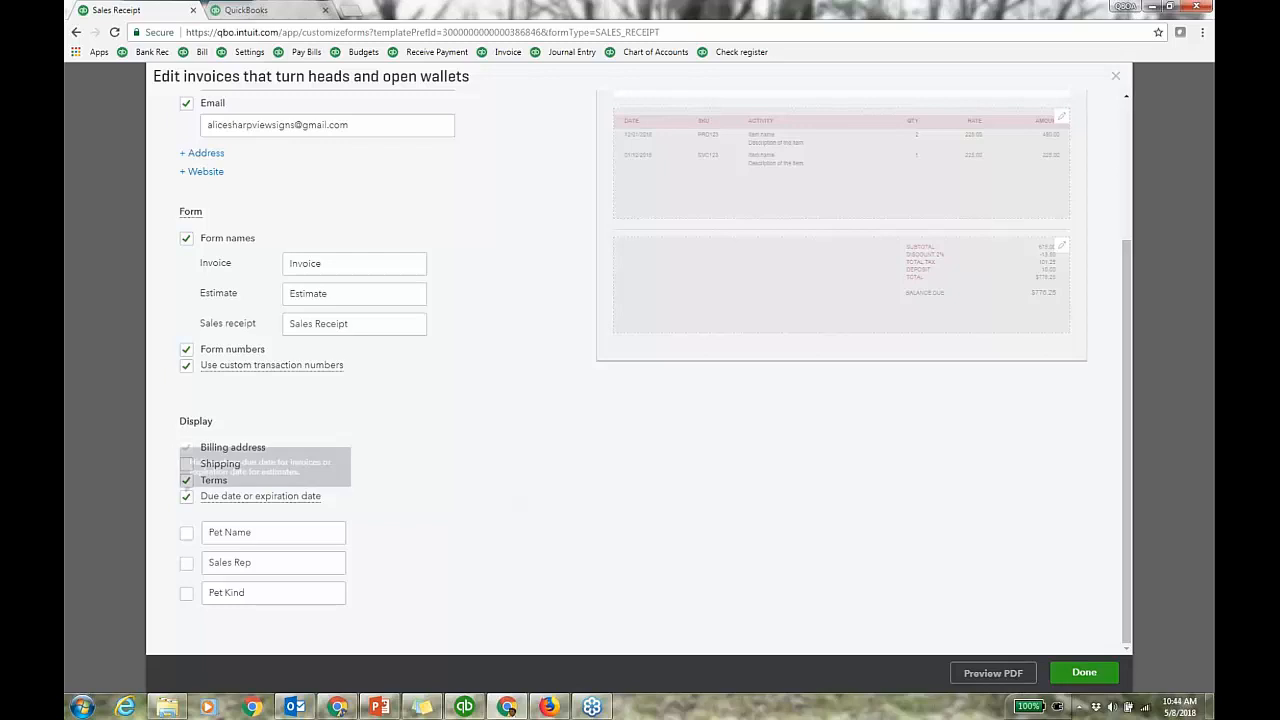
pyautogui.click(186, 532)
pyautogui.click(186, 563)
pyautogui.click(186, 593)
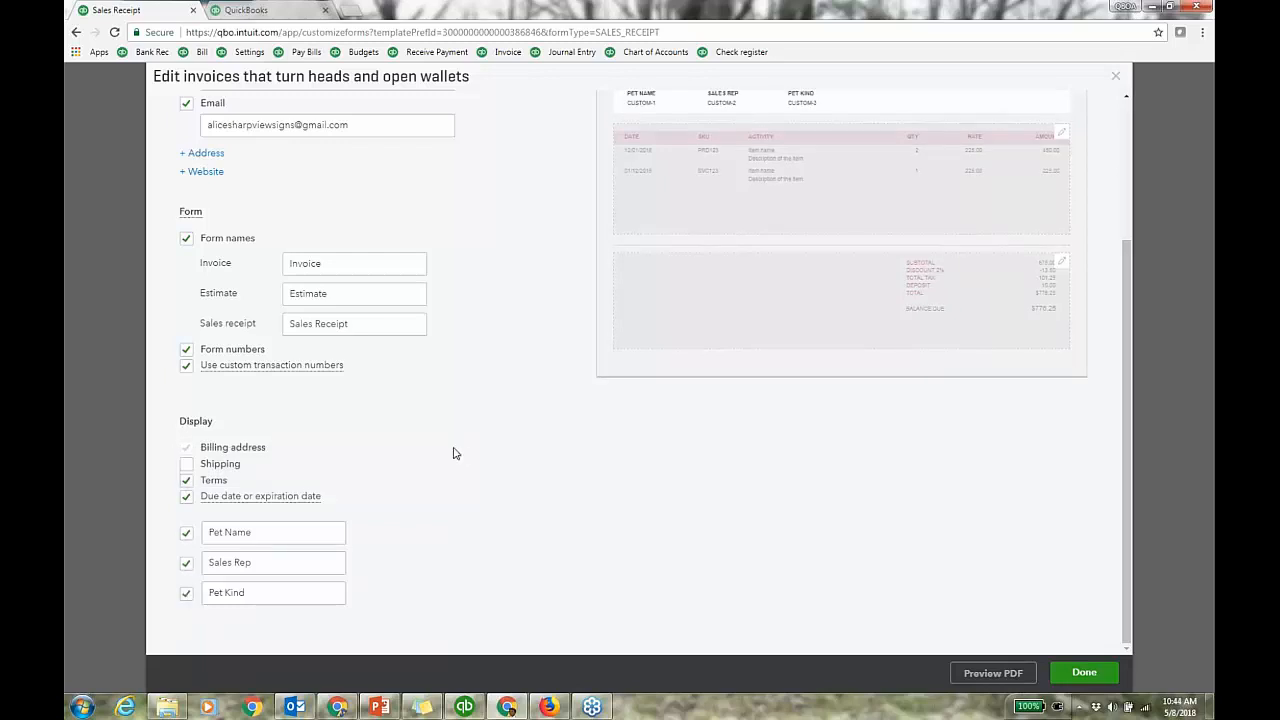
pyautogui.click(219, 499)
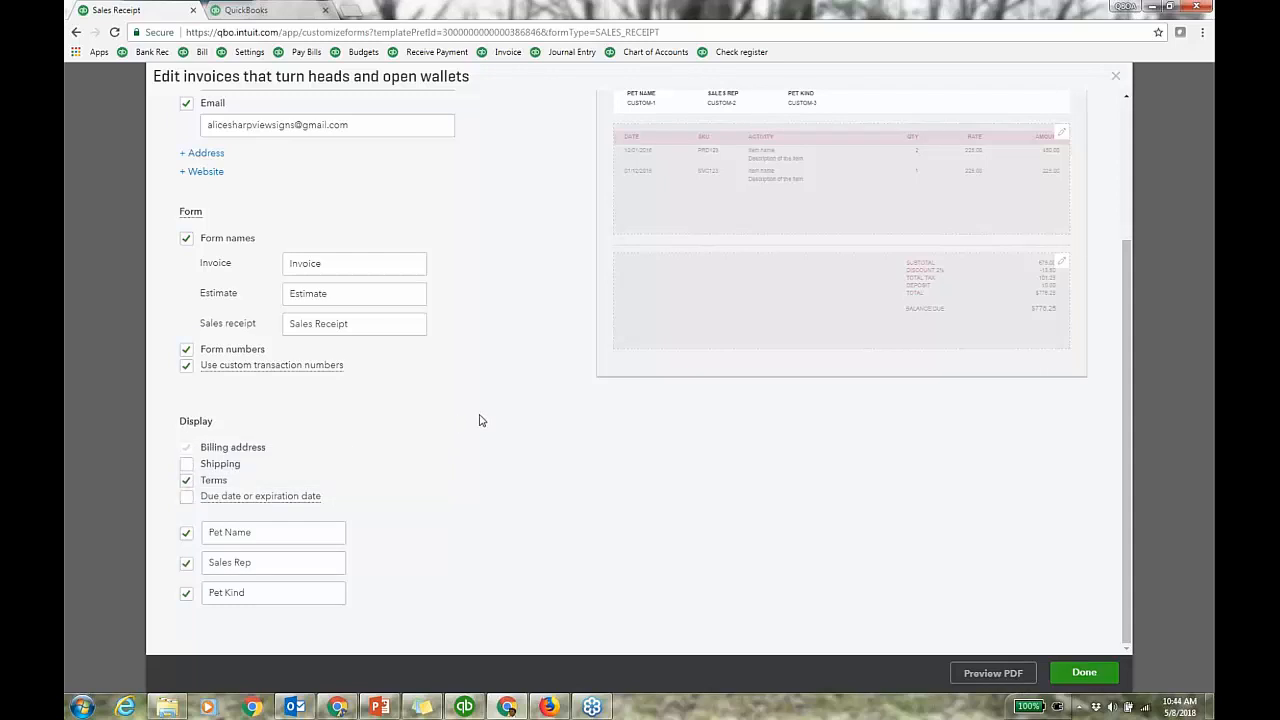
# Open the form's activity table section for editing and examine its columns and additional activity options
pyautogui.scroll(1, 479, 420)
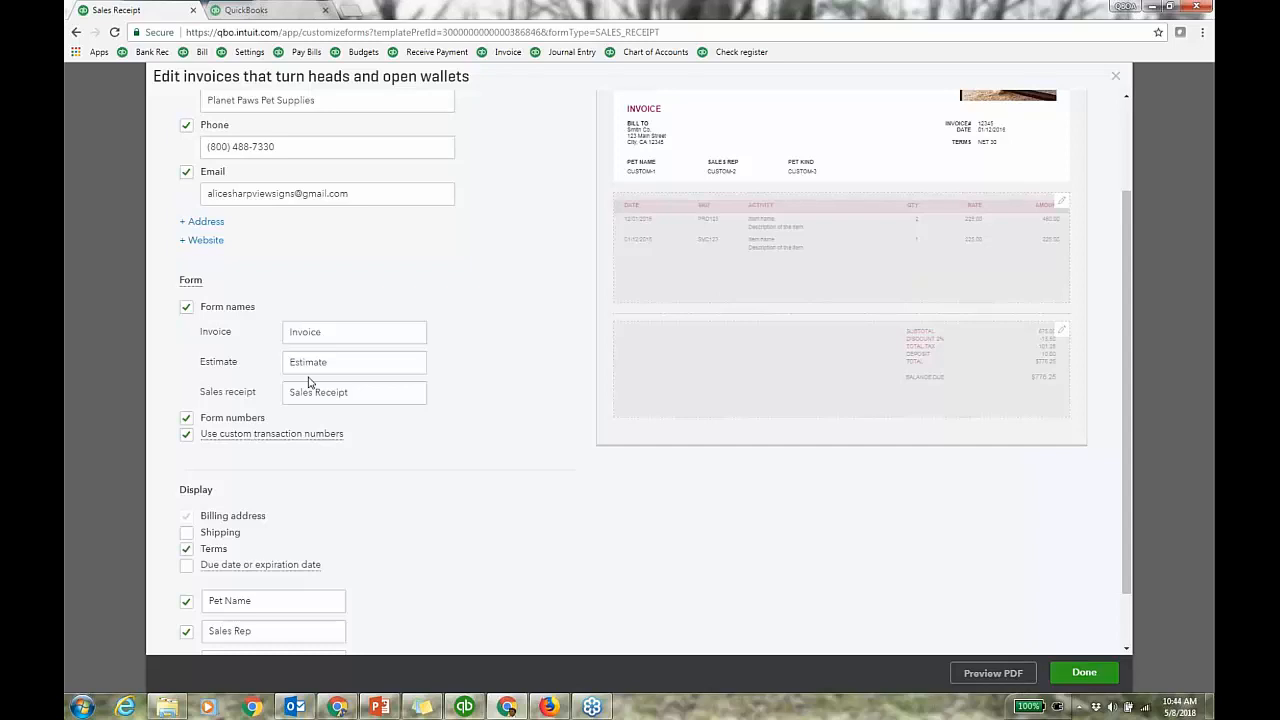
pyautogui.scroll(2, 481, 349)
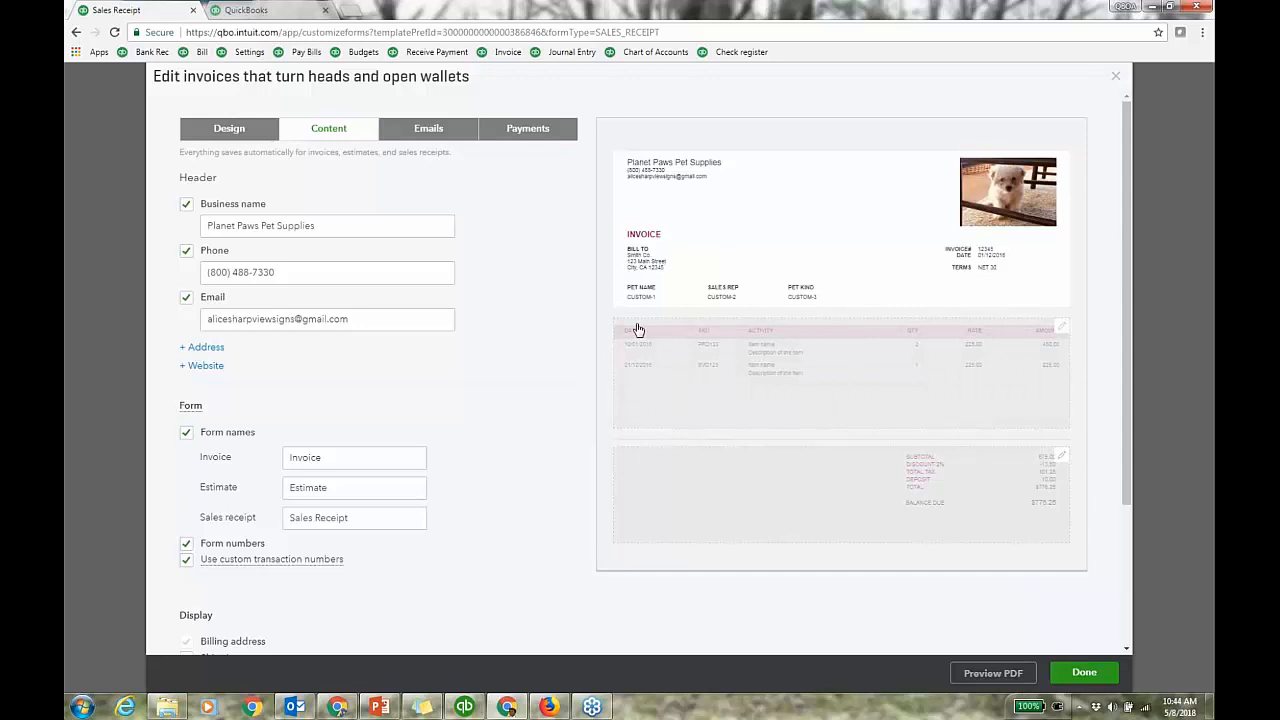
pyautogui.click(1062, 330)
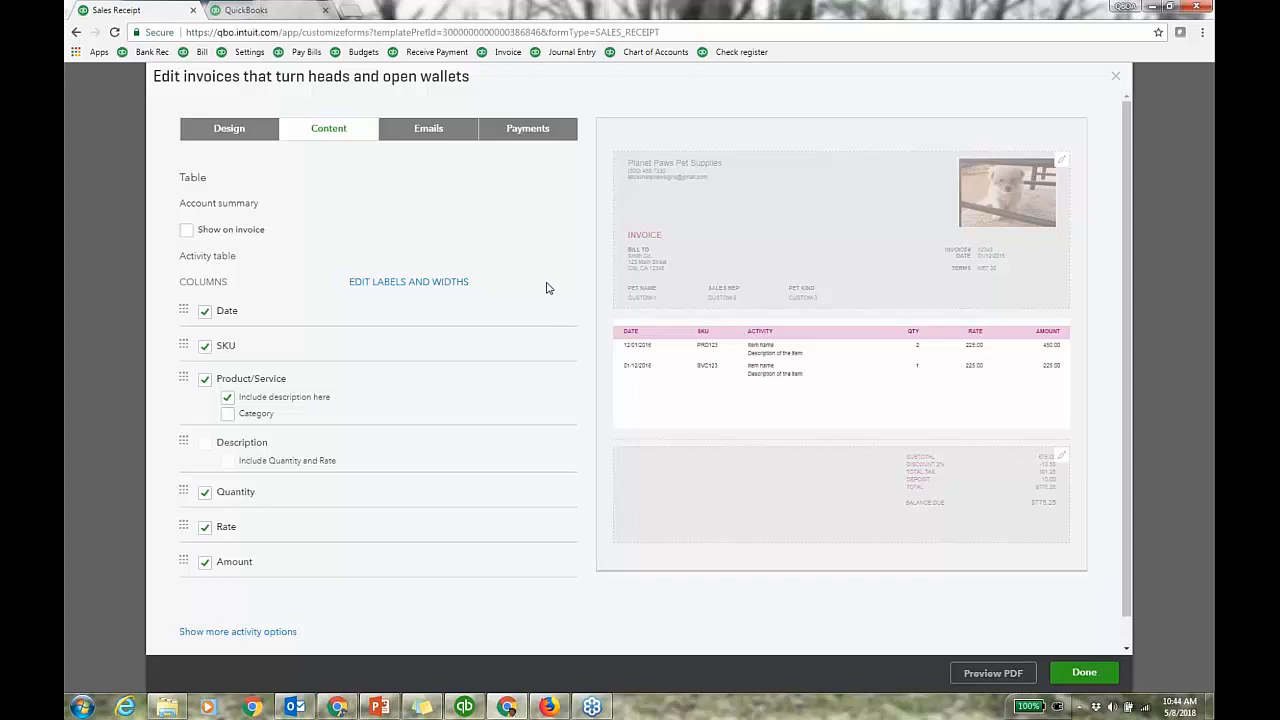
pyautogui.scroll(-1, 550, 284)
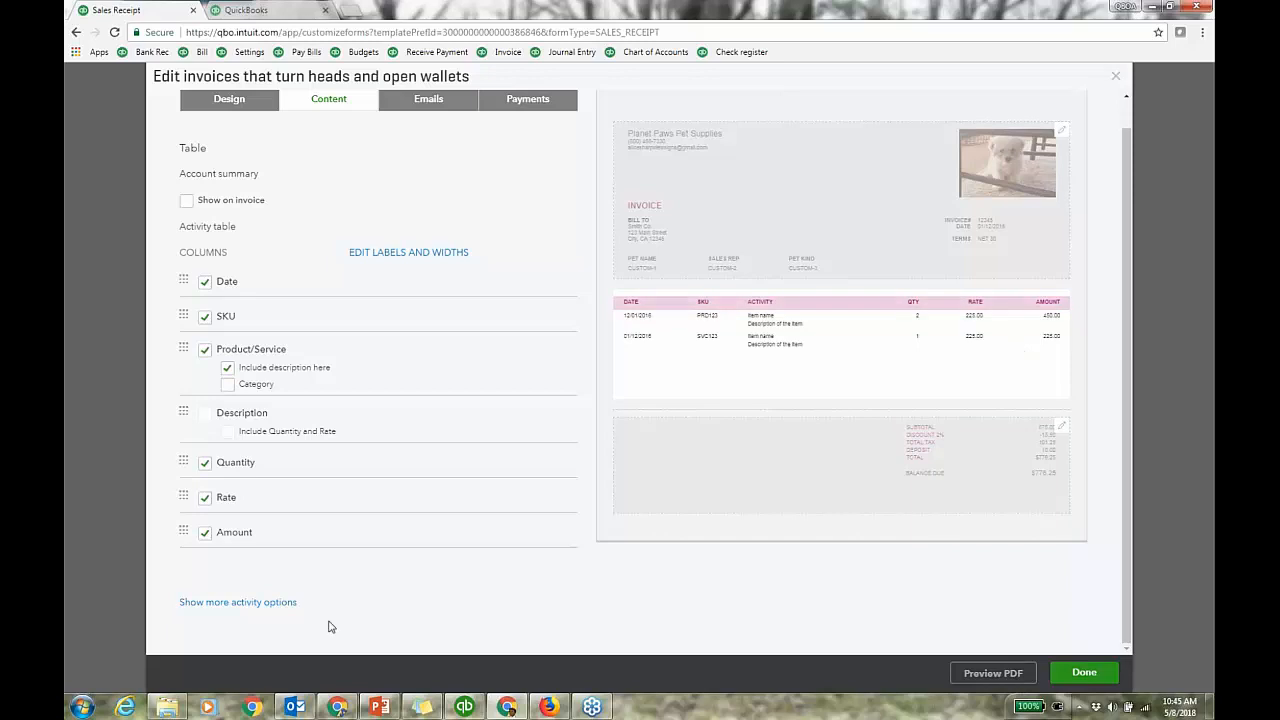
pyautogui.click(277, 603)
pyautogui.scroll(-3, 451, 527)
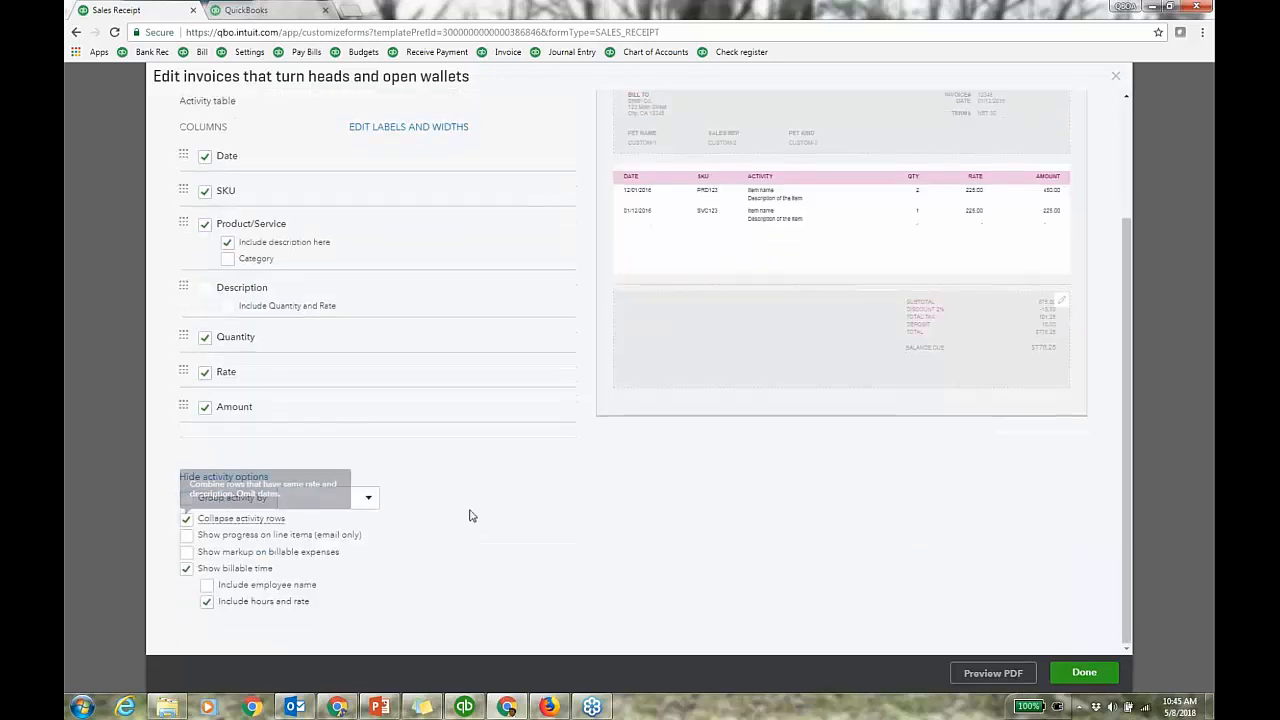
# Try to group the form's activity rows by Type
pyautogui.click(187, 499)
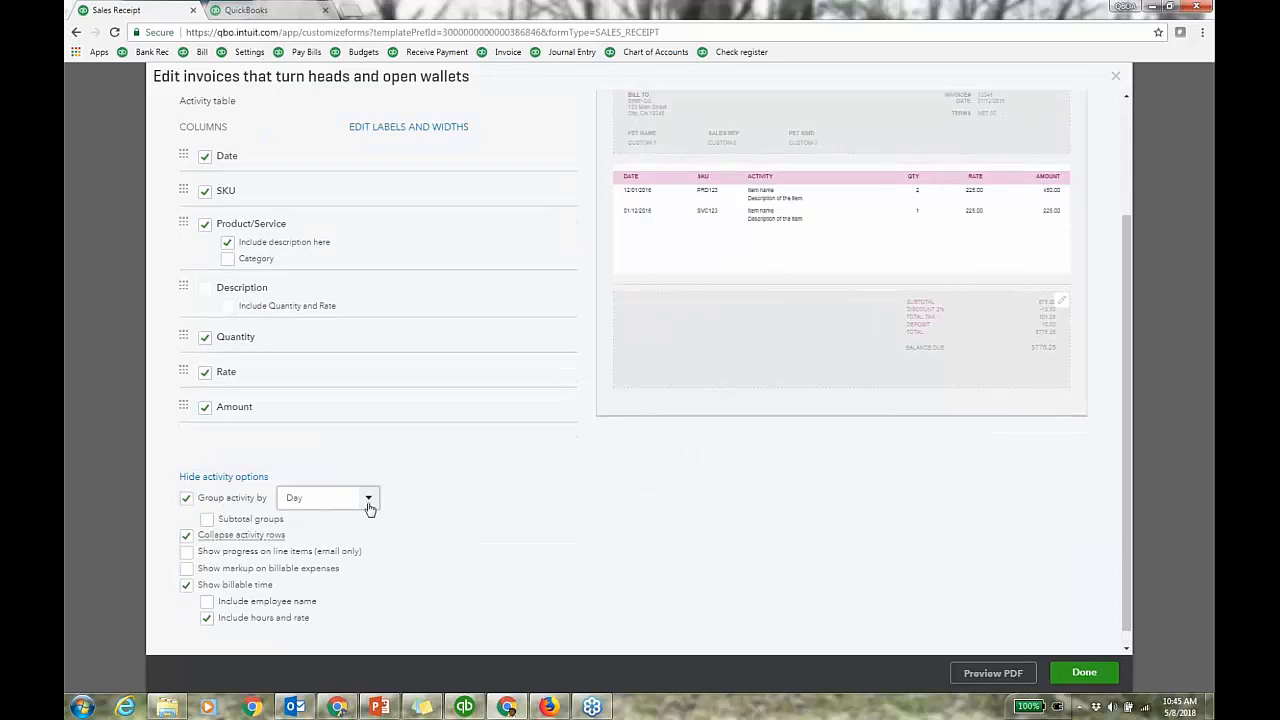
pyautogui.click(366, 498)
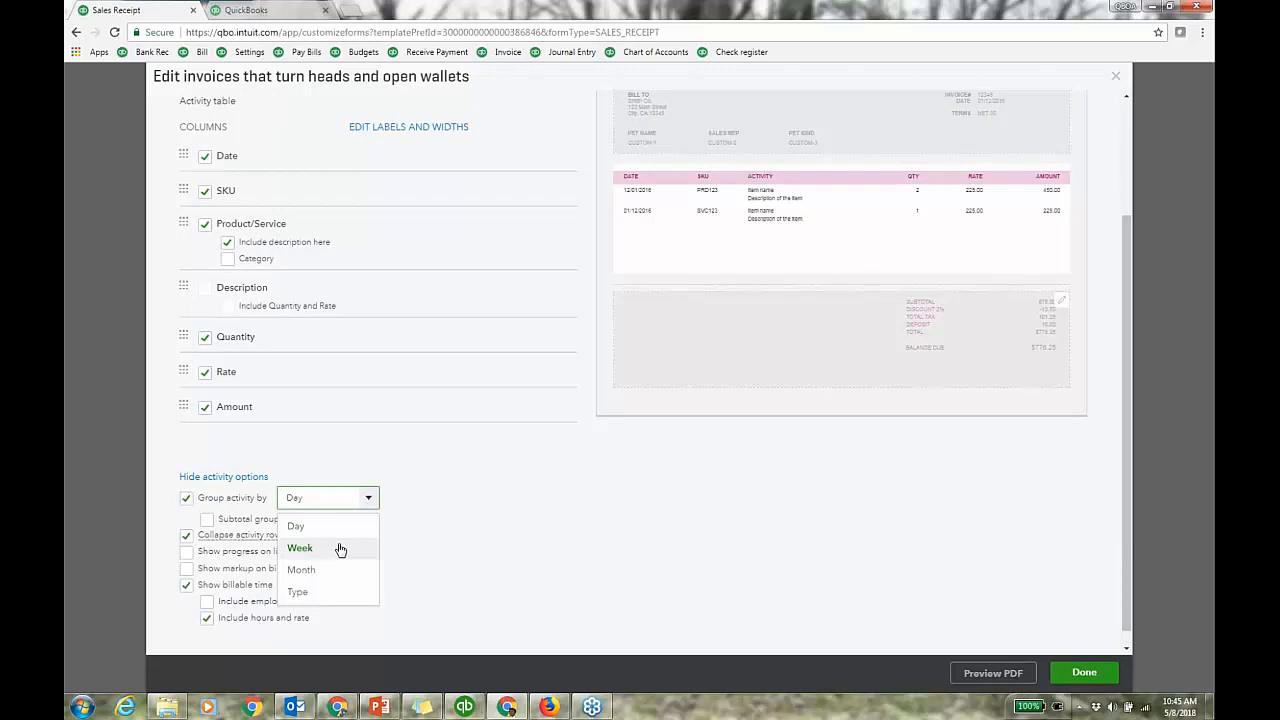
pyautogui.click(326, 598)
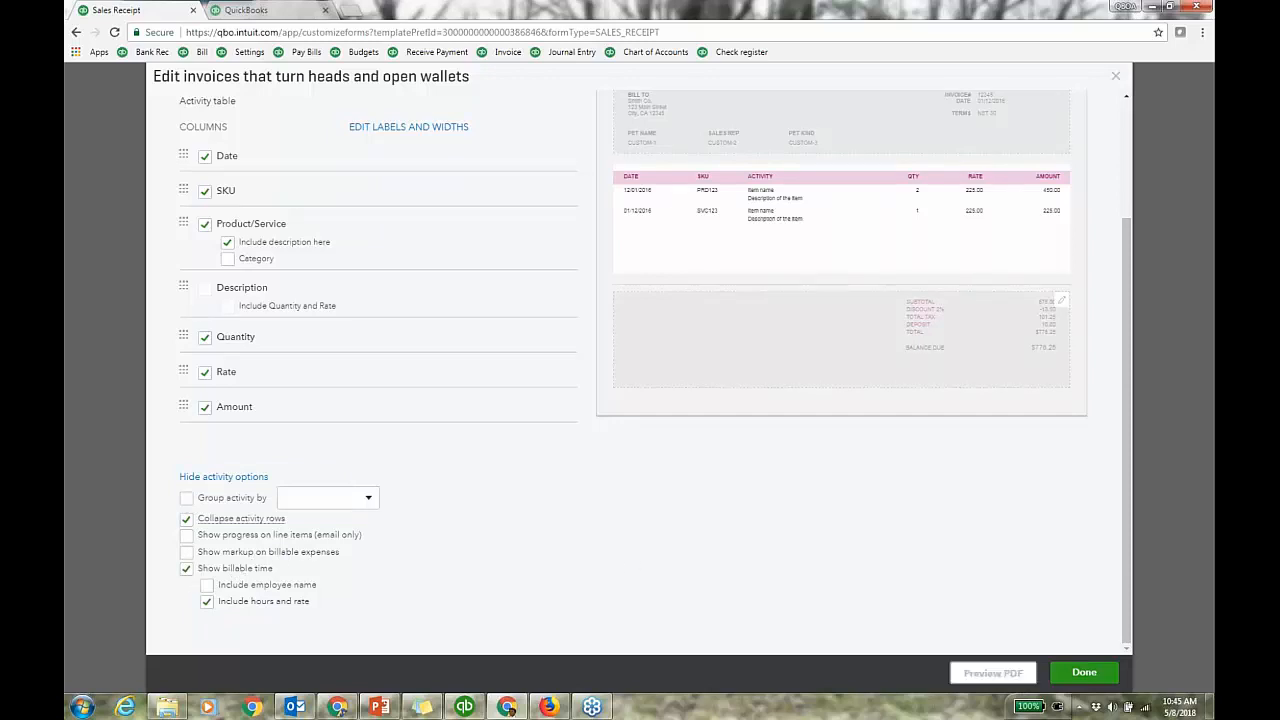
# Open the form's footer section, toggle the estimate summary option, and finish editing the form style
pyautogui.scroll(3, 957, 583)
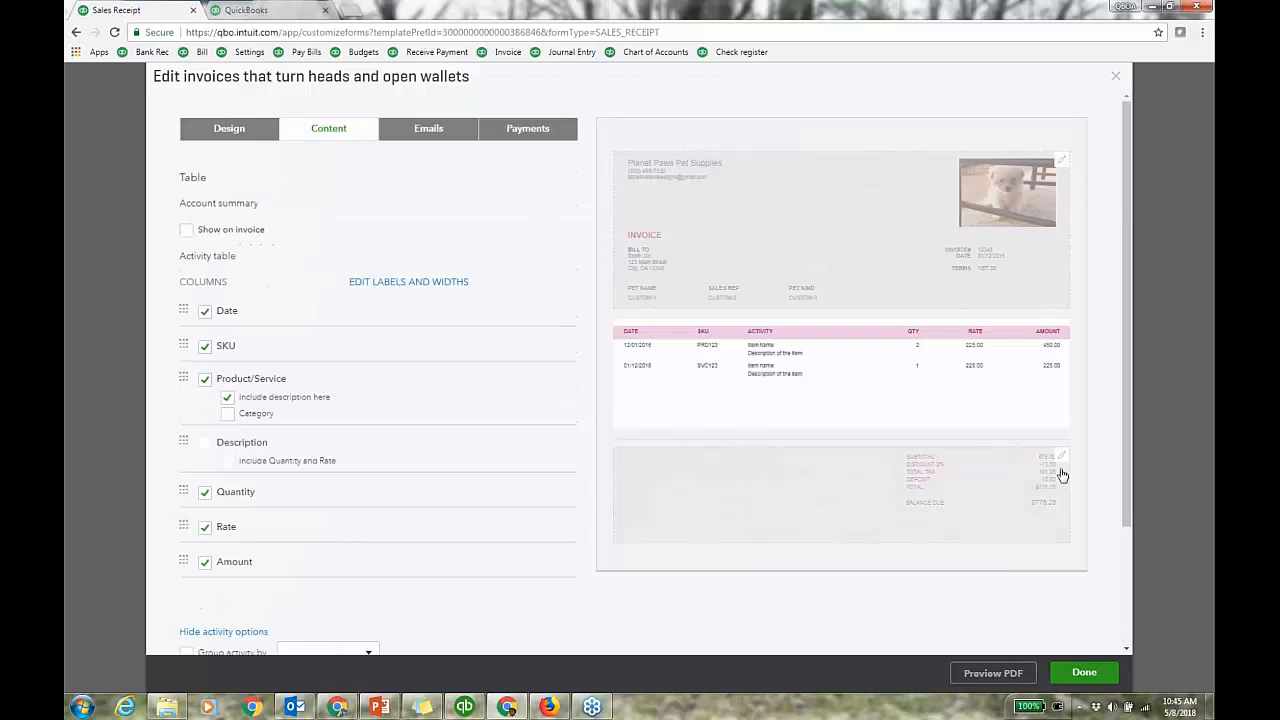
pyautogui.click(1062, 455)
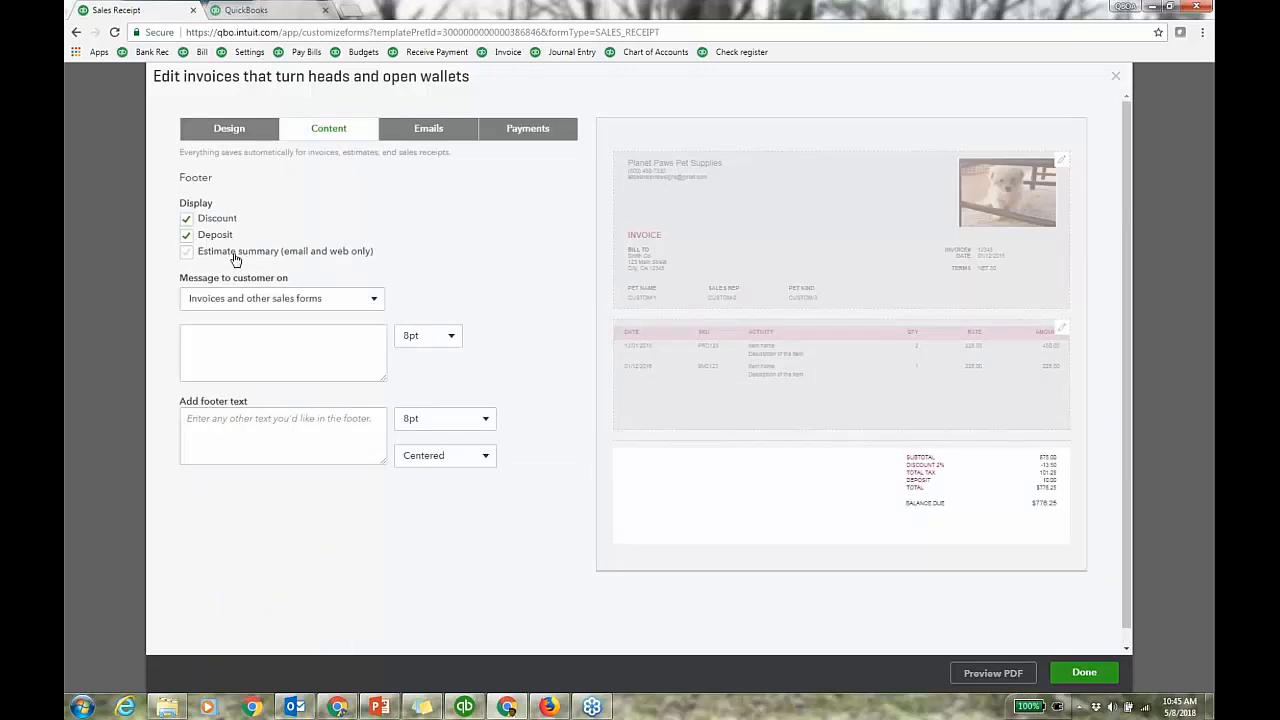
pyautogui.click(187, 254)
pyautogui.click(1082, 673)
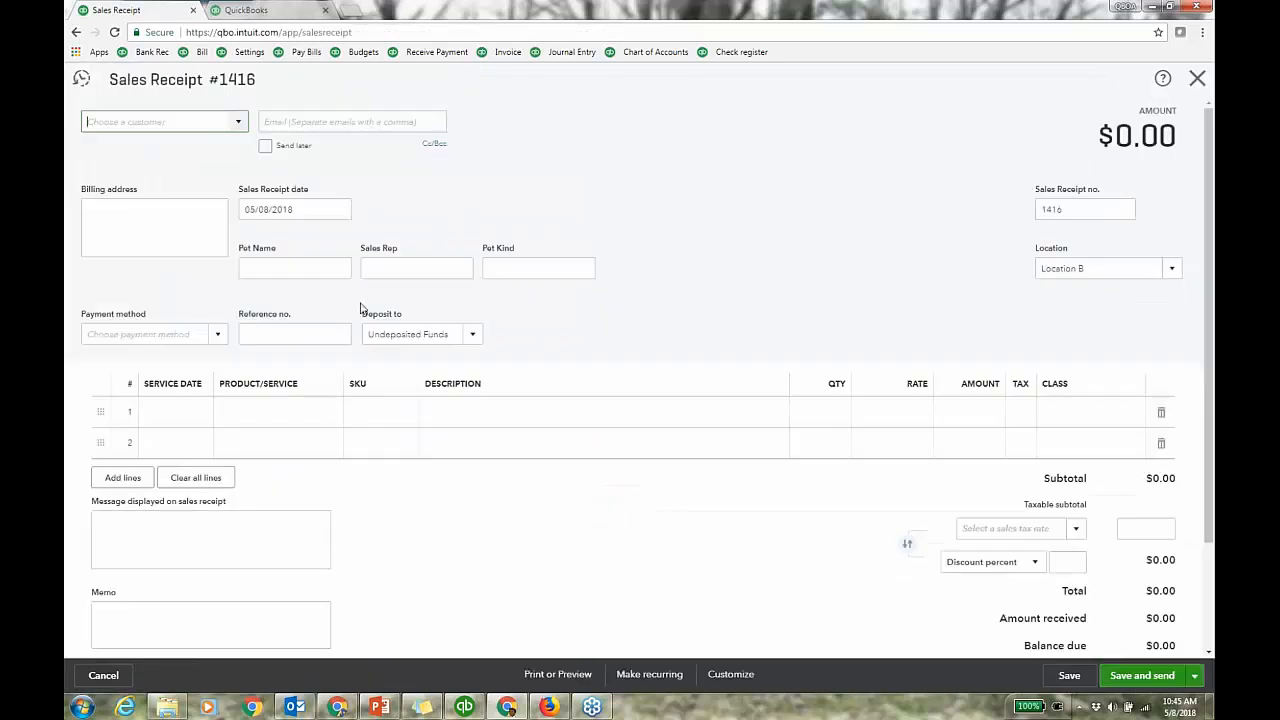
# Choose a customer for the sales receipt and fill in Pet Name as Marlow, the sales rep's name, and Pet Kind as Toy Poodle
pyautogui.click(295, 268)
pyautogui.click(238, 122)
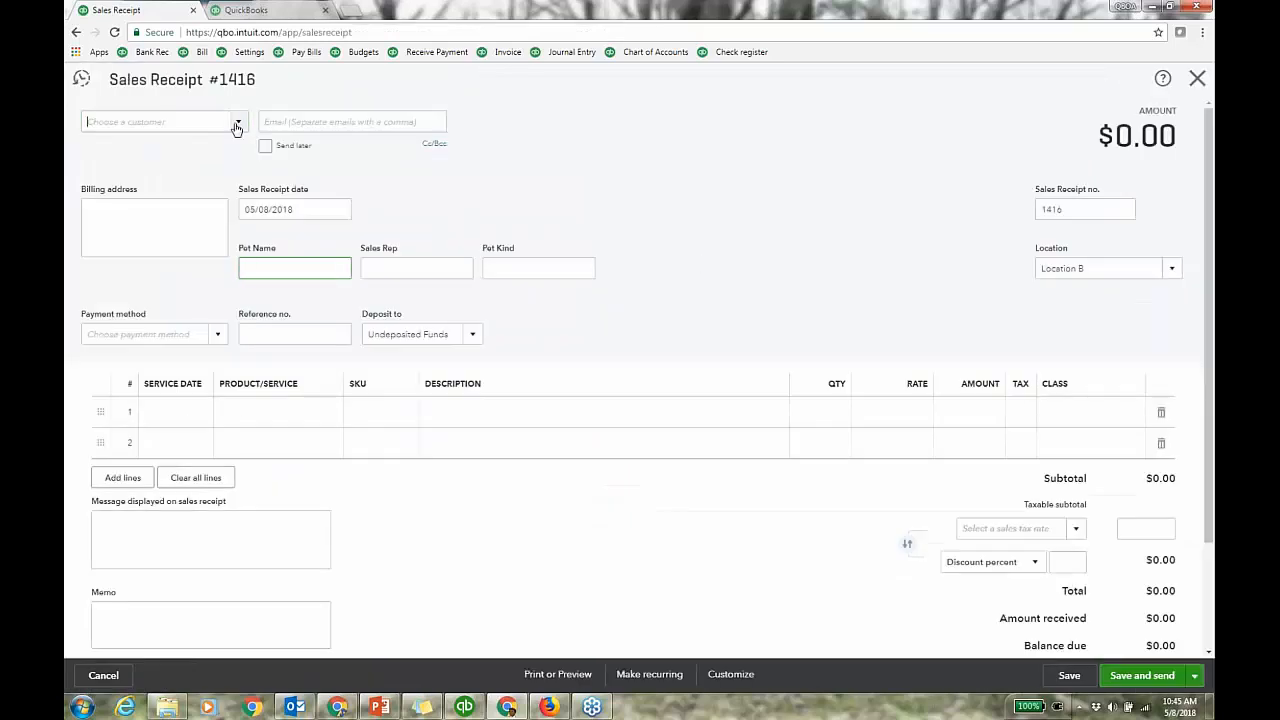
pyautogui.click(155, 174)
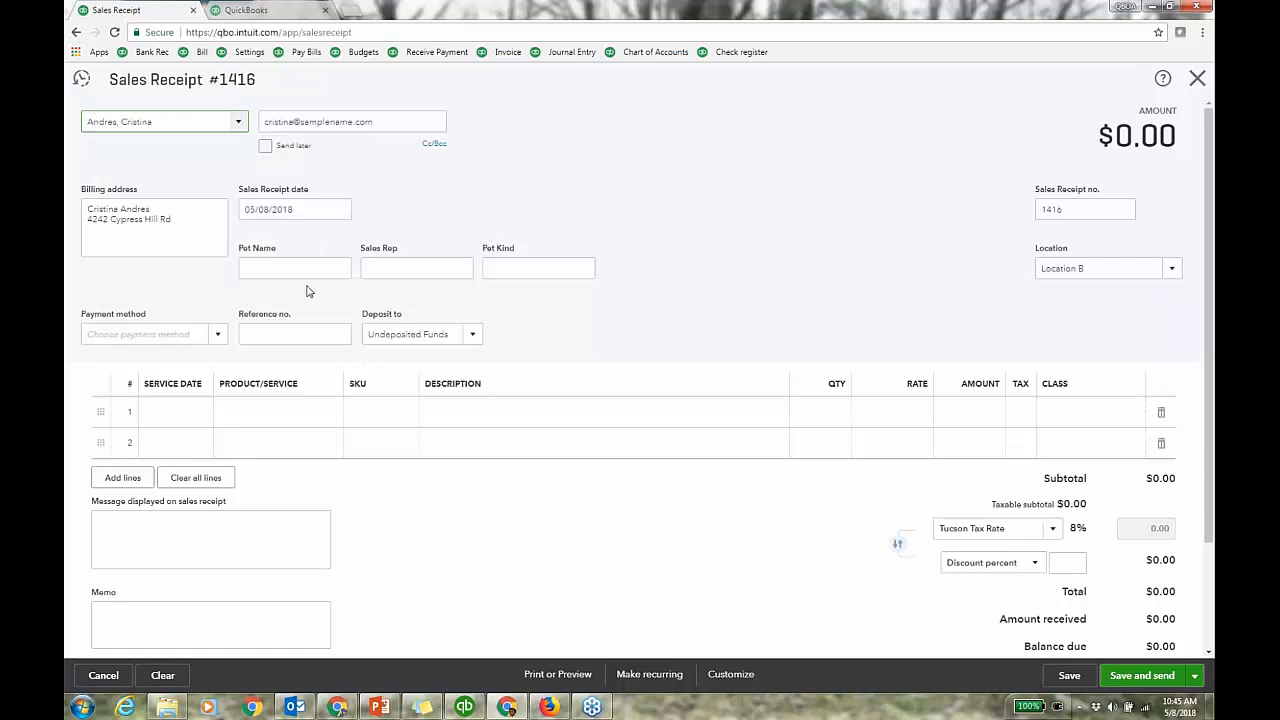
pyautogui.write('Marlow')
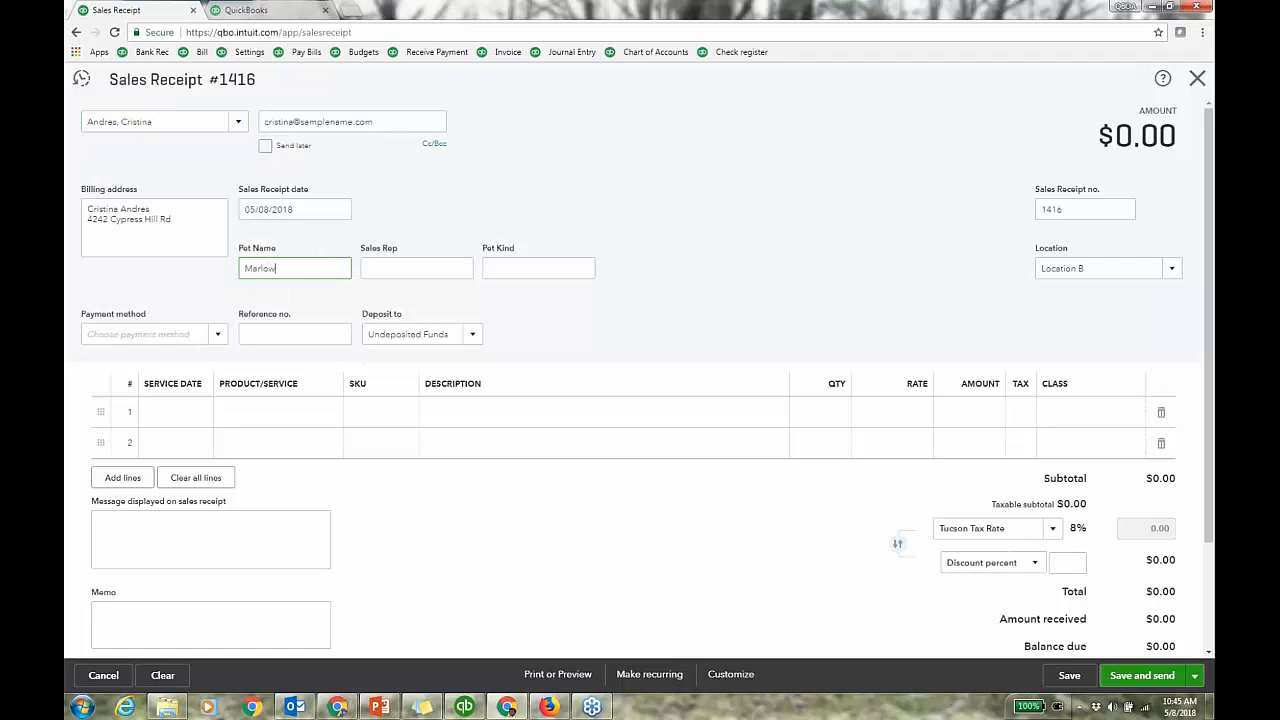
pyautogui.click(433, 268)
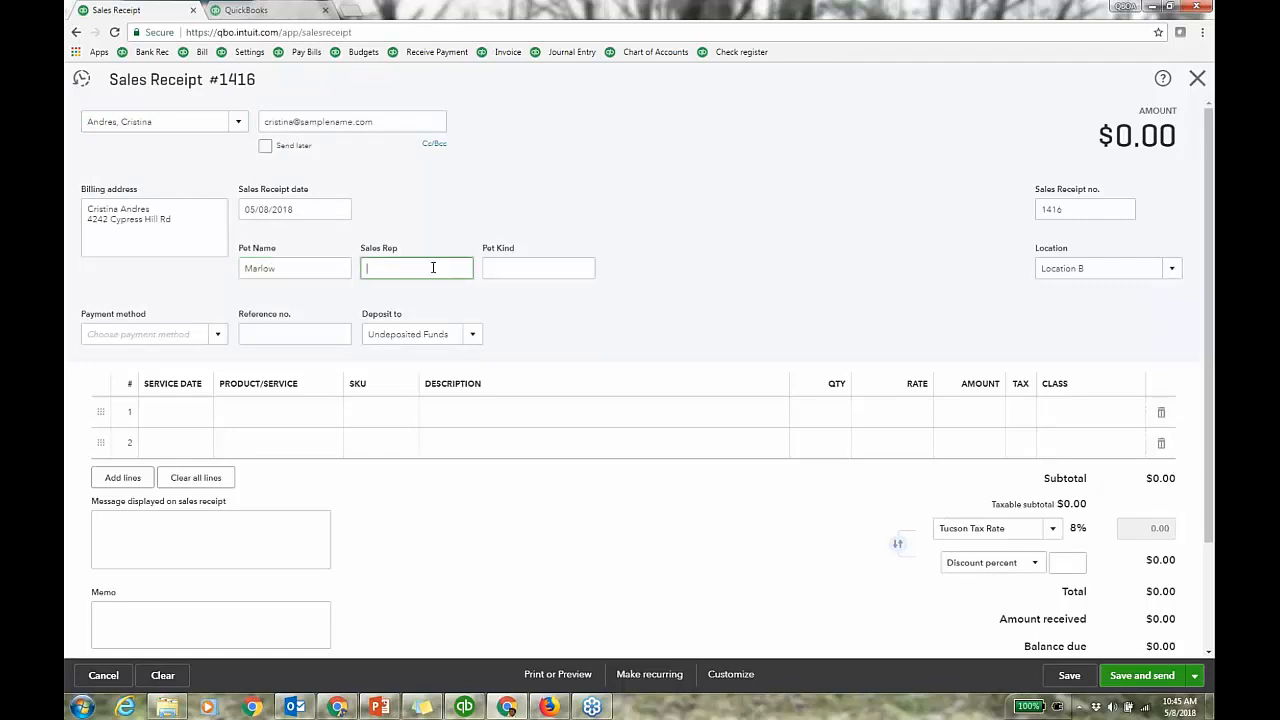
pyautogui.write('Woody')
pyautogui.click(527, 268)
pyautogui.write('Toy Poodle')
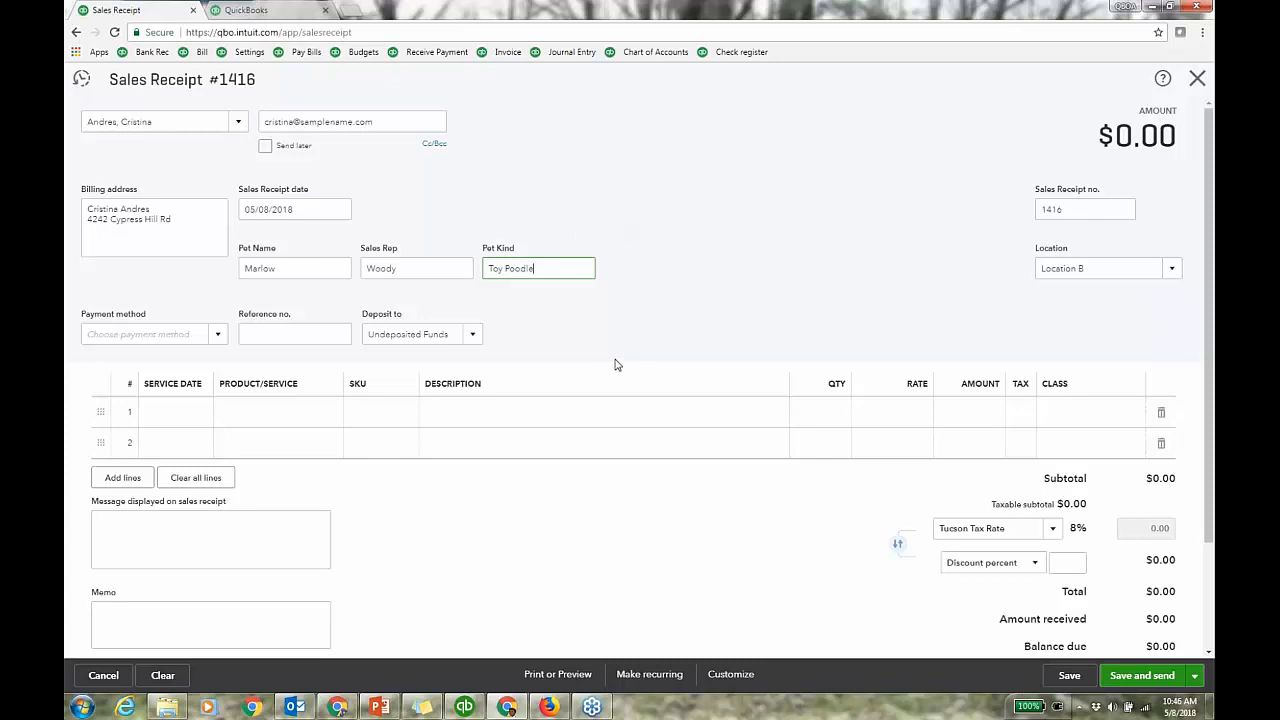
# Add Butterfly swarm toy as the first line item with a quantity of 10
pyautogui.click(519, 403)
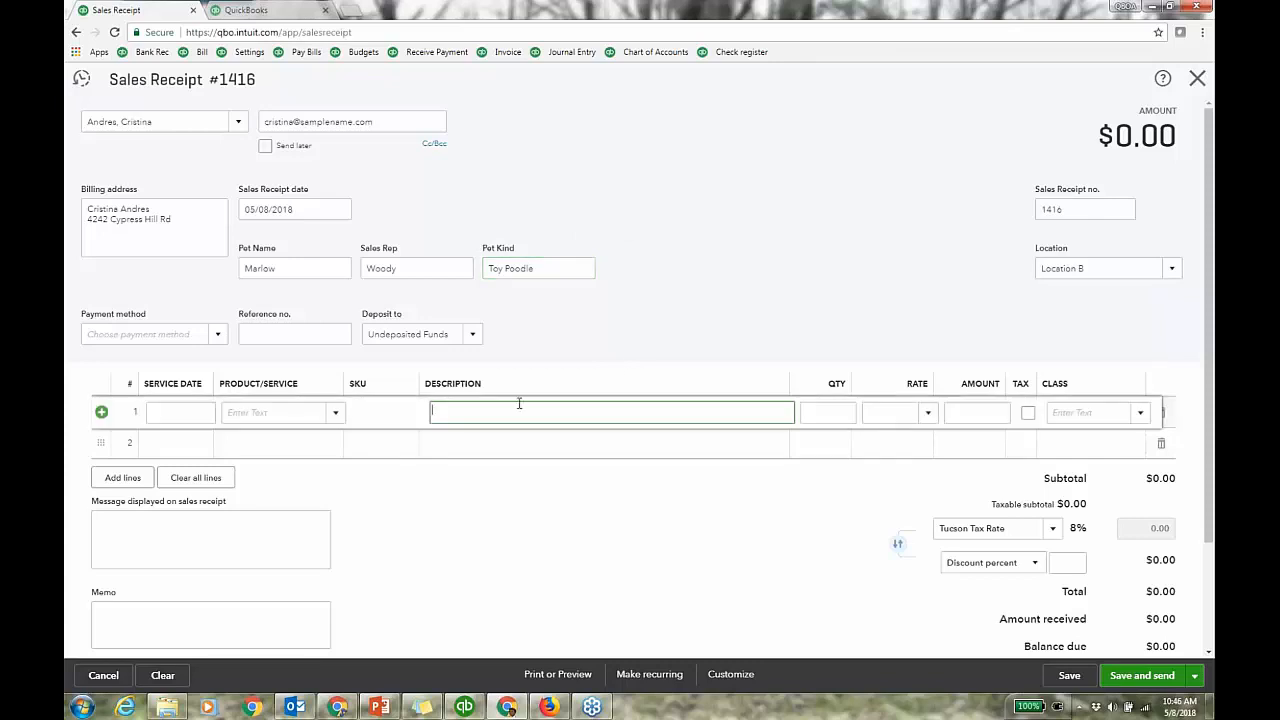
pyautogui.click(335, 414)
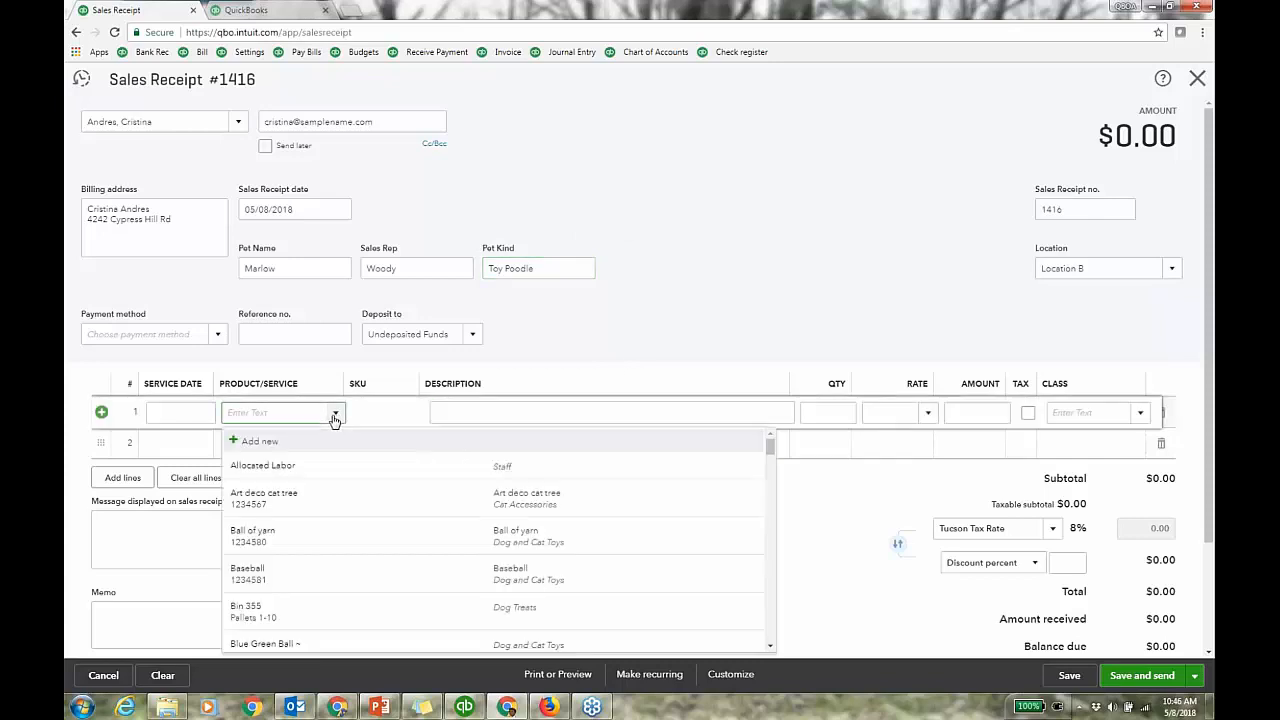
pyautogui.scroll(-2, 328, 515)
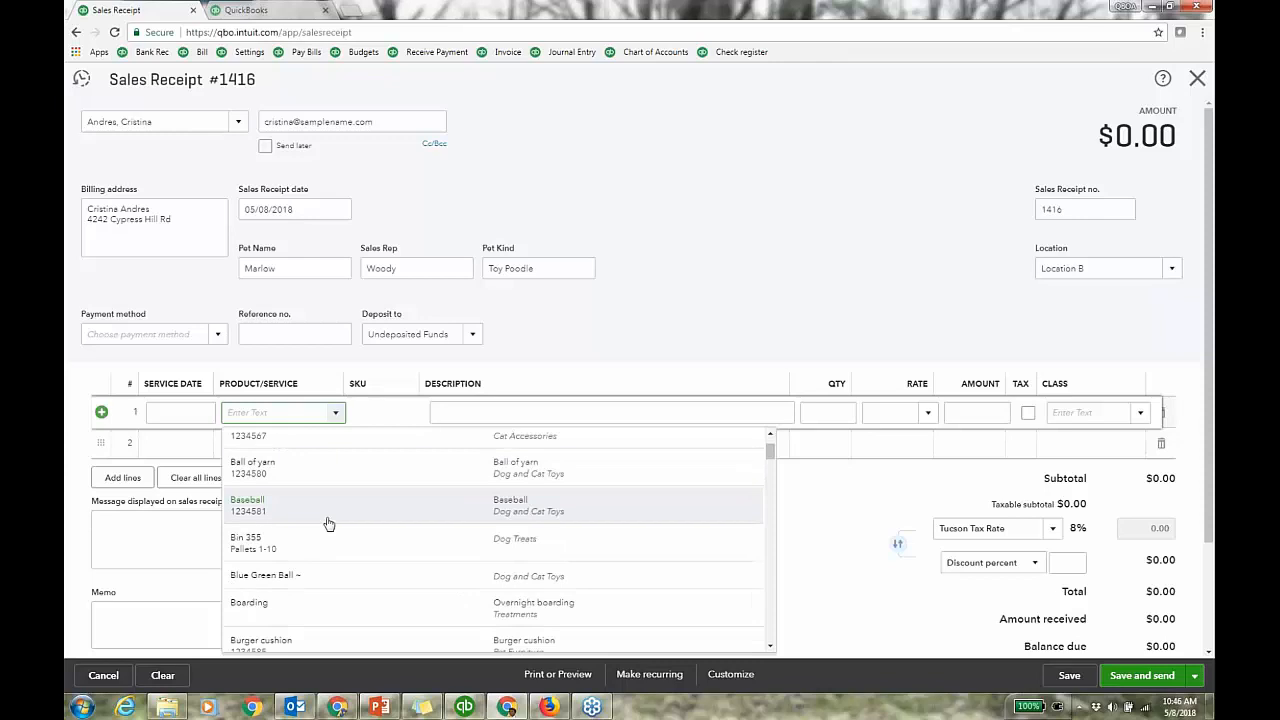
pyautogui.scroll(-2, 328, 523)
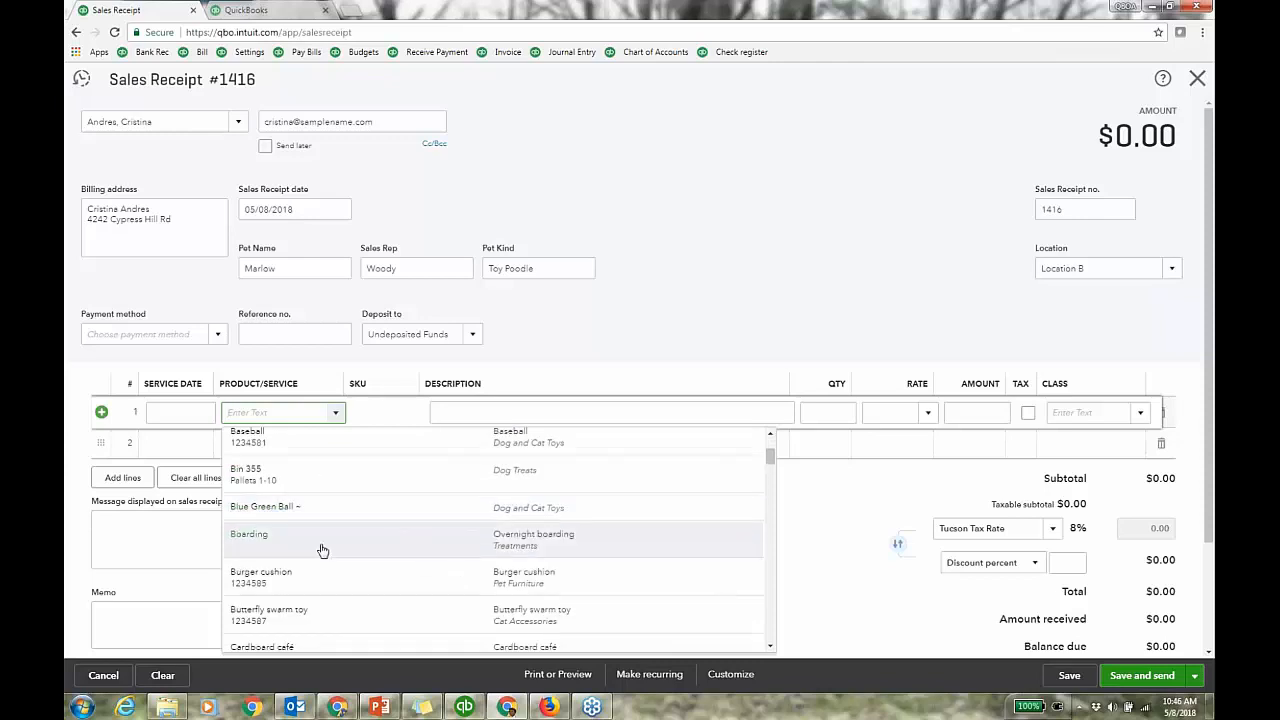
pyautogui.click(331, 614)
pyautogui.click(843, 413)
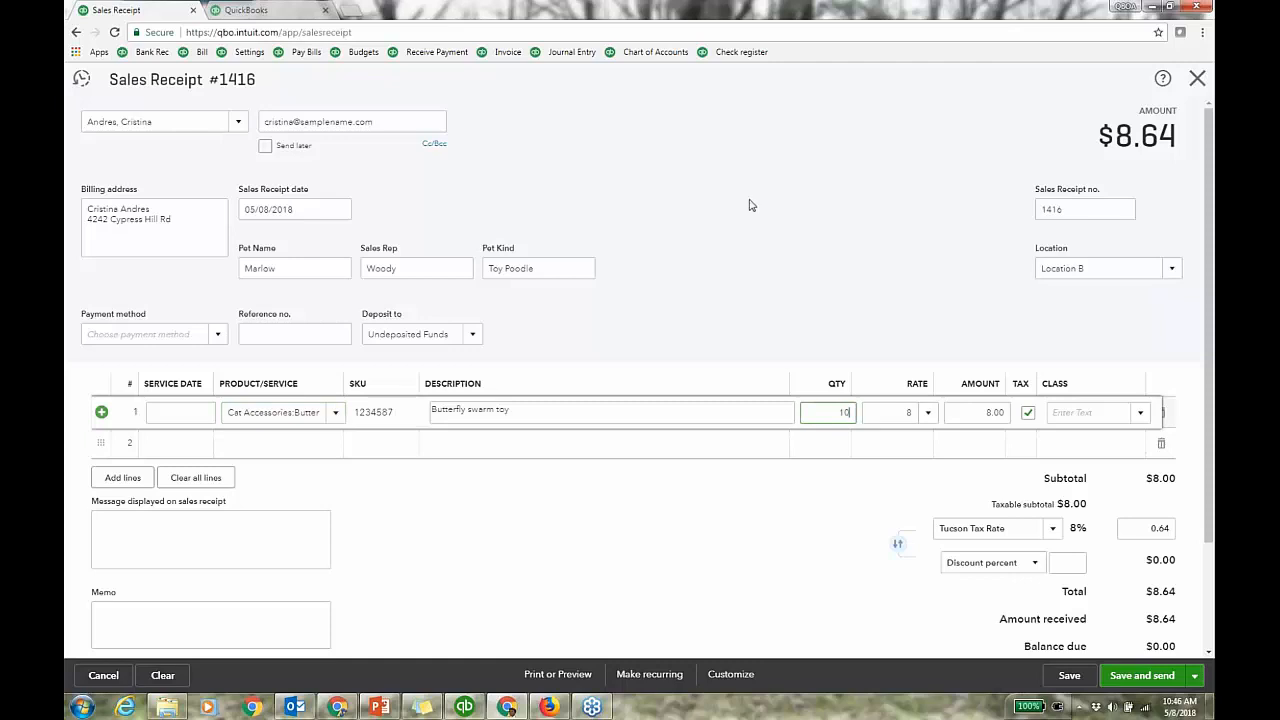
pyautogui.press('Tab')
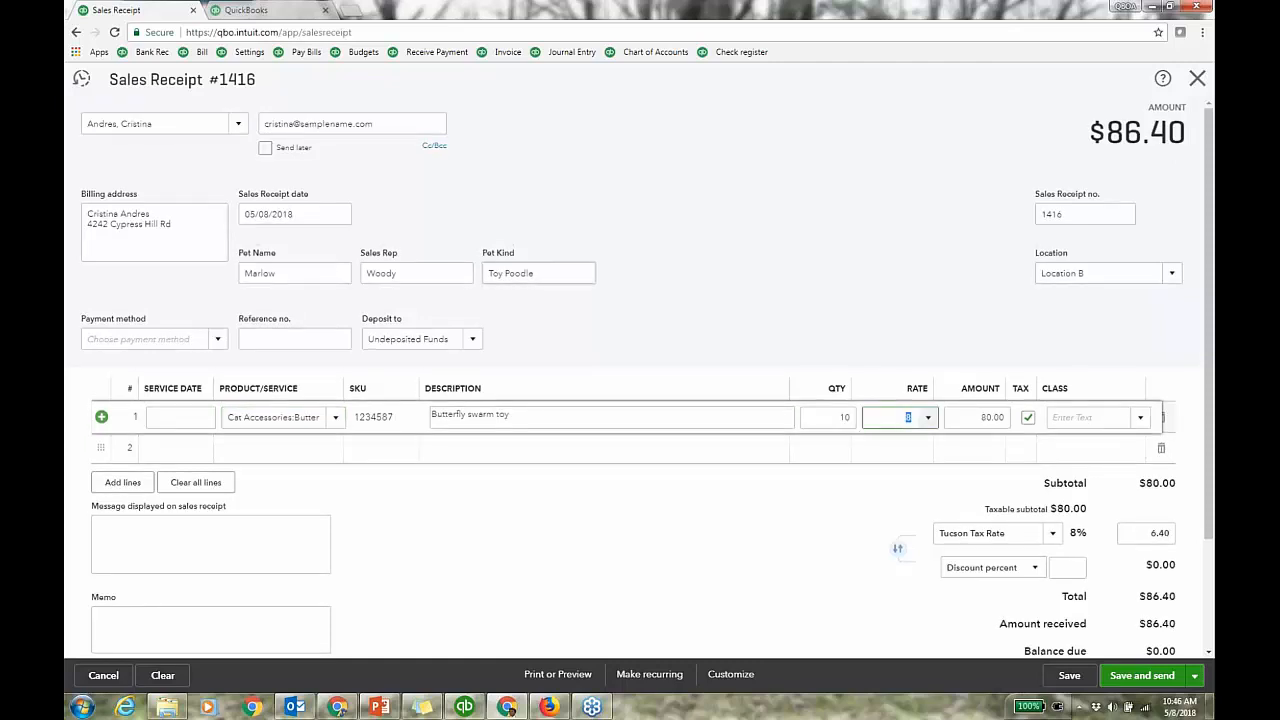
# Replace the product on the first line with Dog Leash Standard
pyautogui.click(335, 417)
pyautogui.write('dog')
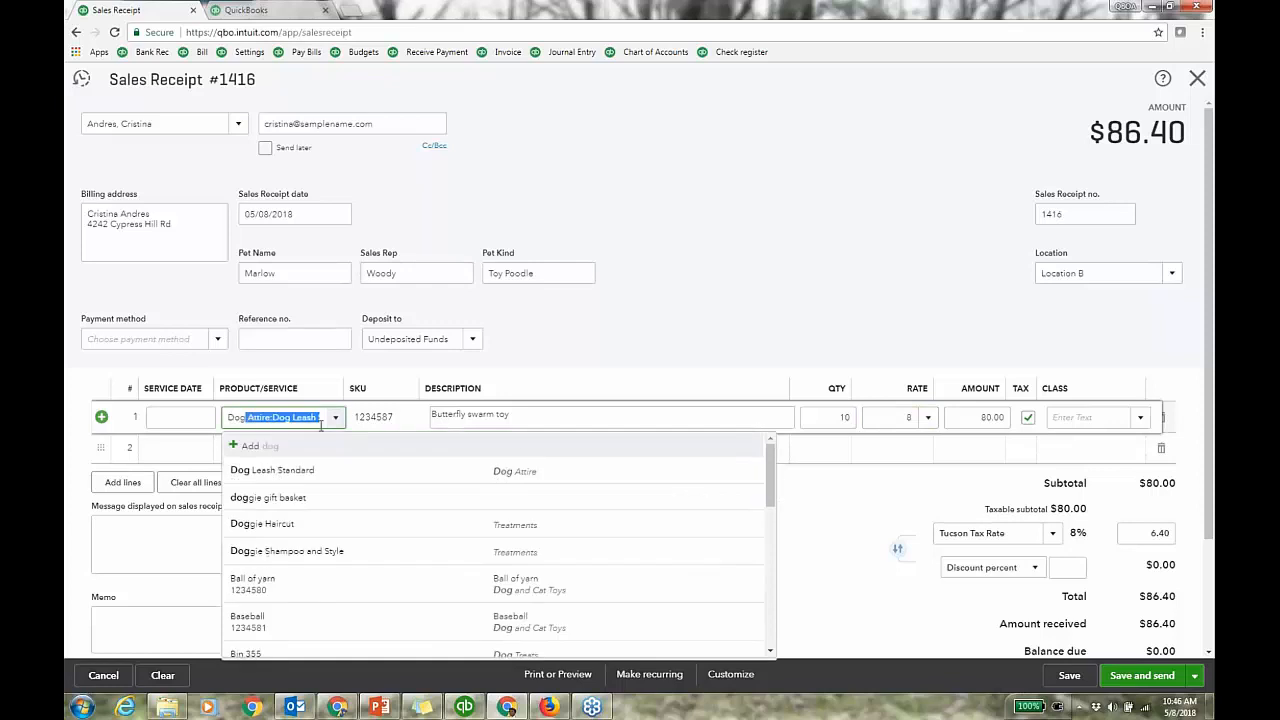
pyautogui.click(290, 470)
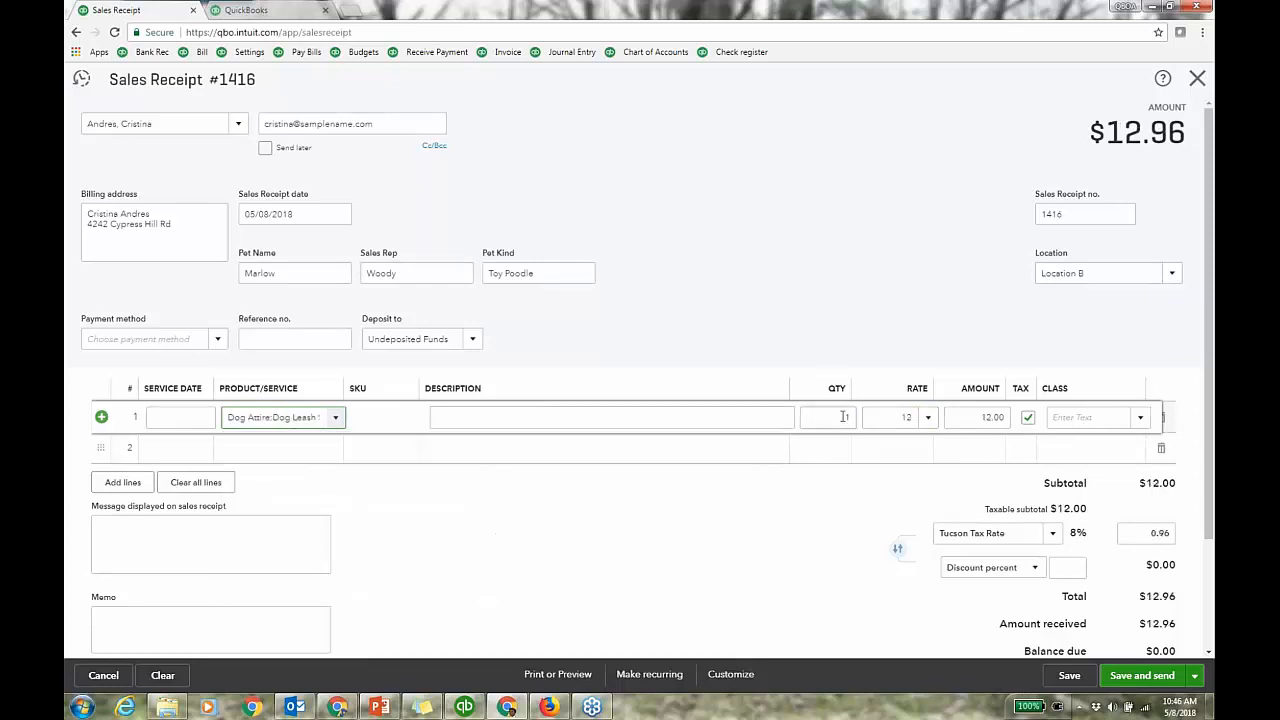
# Add Poodle Sweater as the second line item with a quantity of 2
pyautogui.click(300, 448)
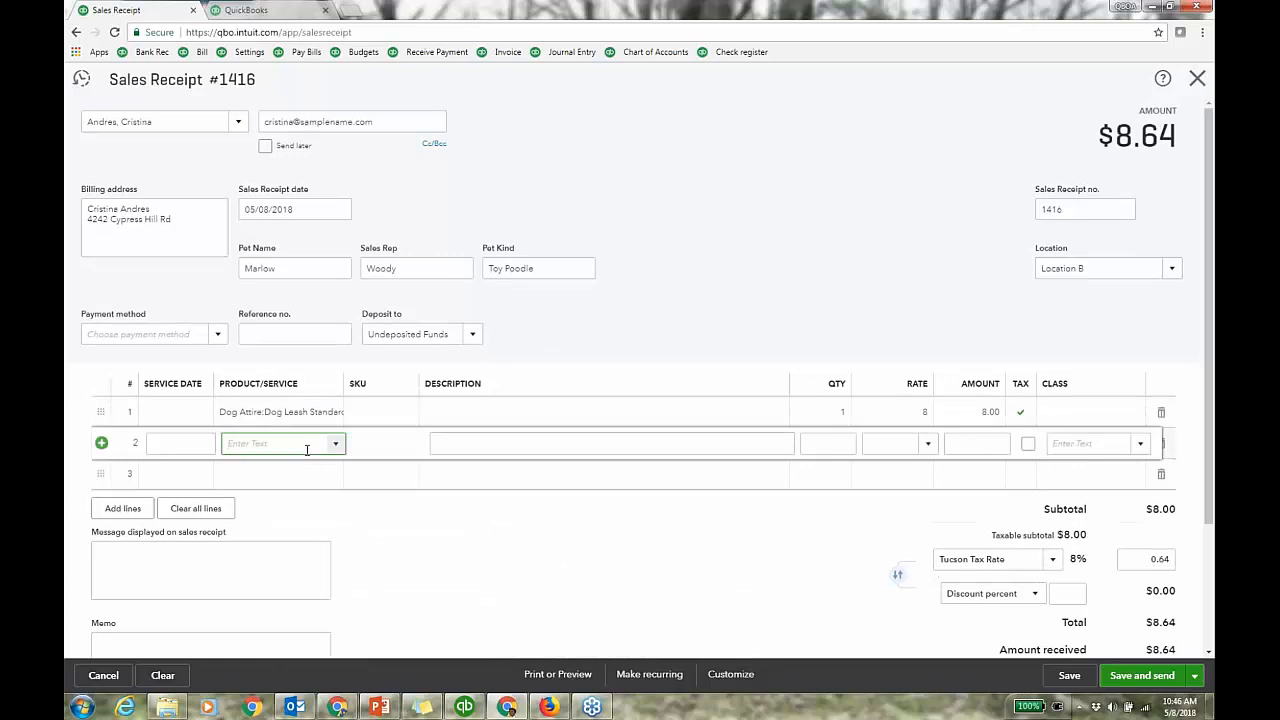
pyautogui.write('dog')
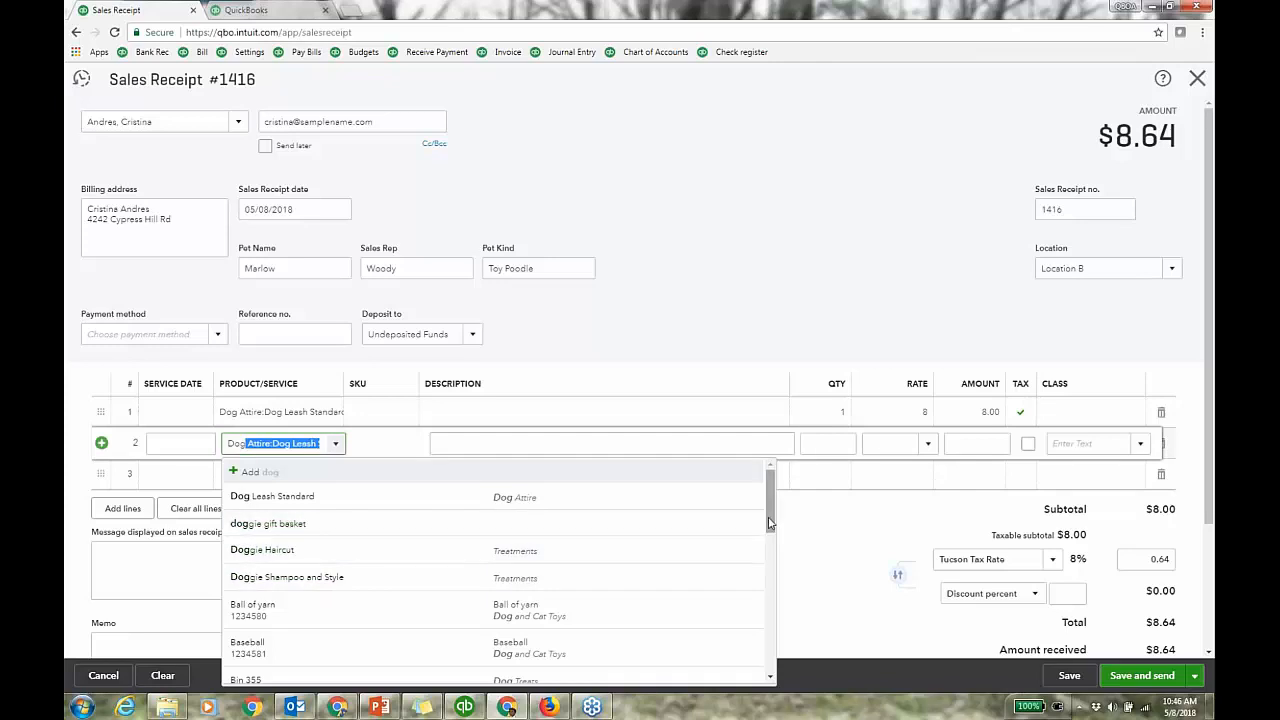
pyautogui.moveTo(770, 522); pyautogui.dragTo(775, 596)
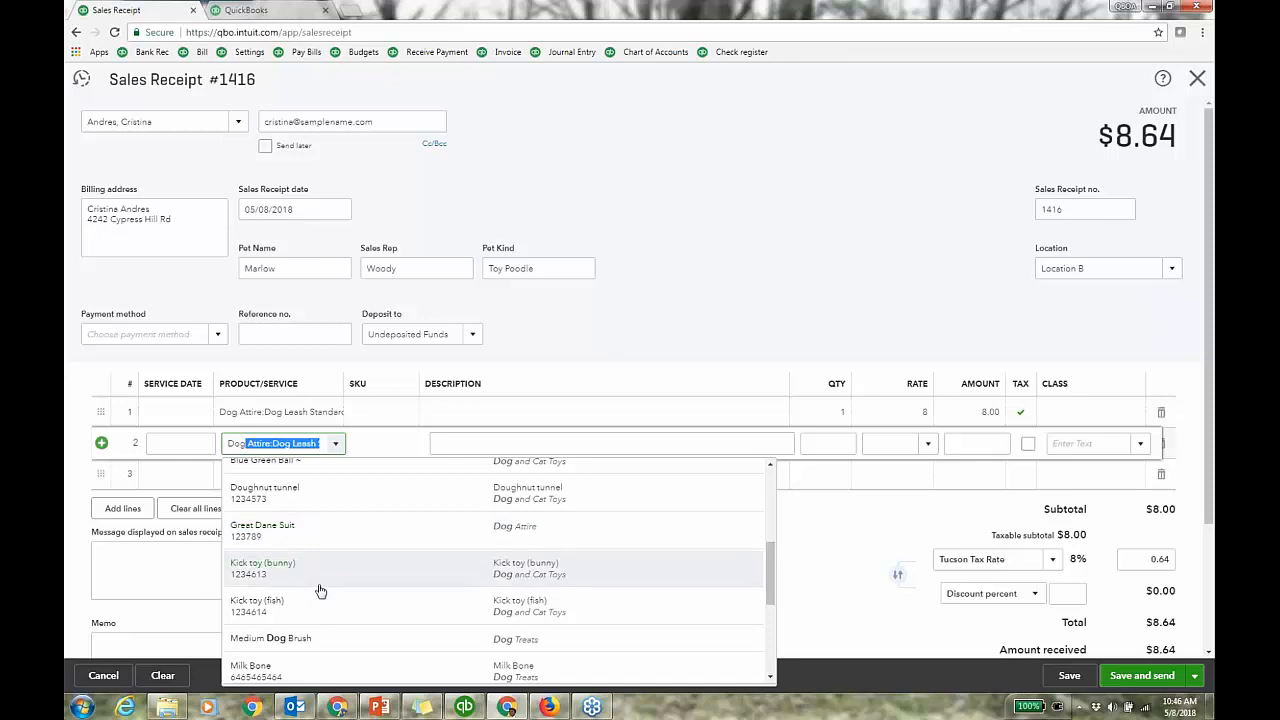
pyautogui.scroll(-1, 328, 600)
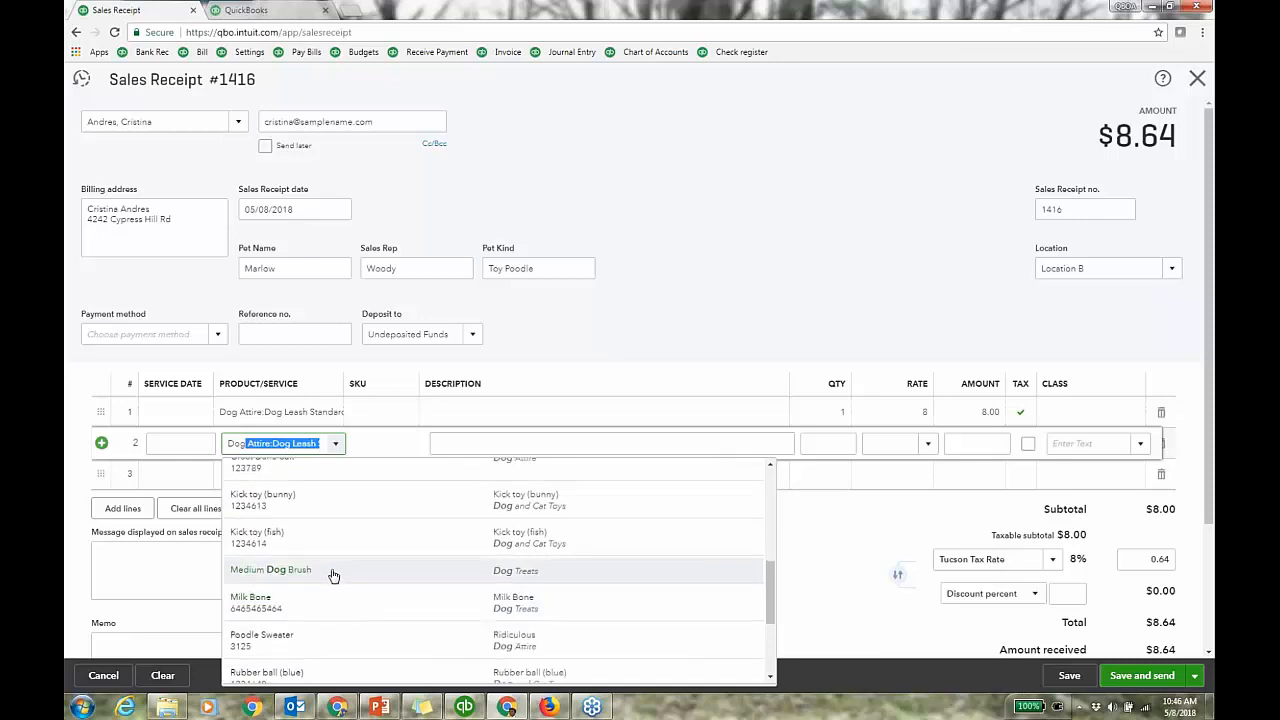
pyautogui.click(322, 642)
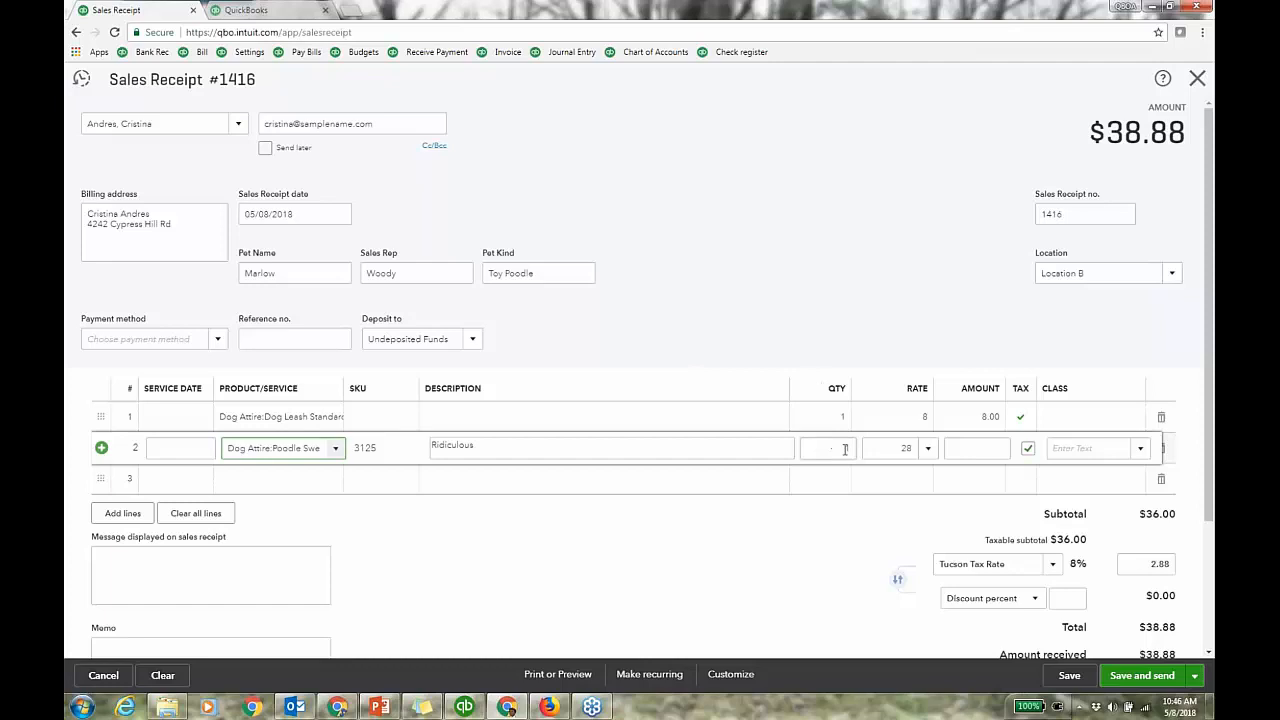
pyautogui.press('Tab')
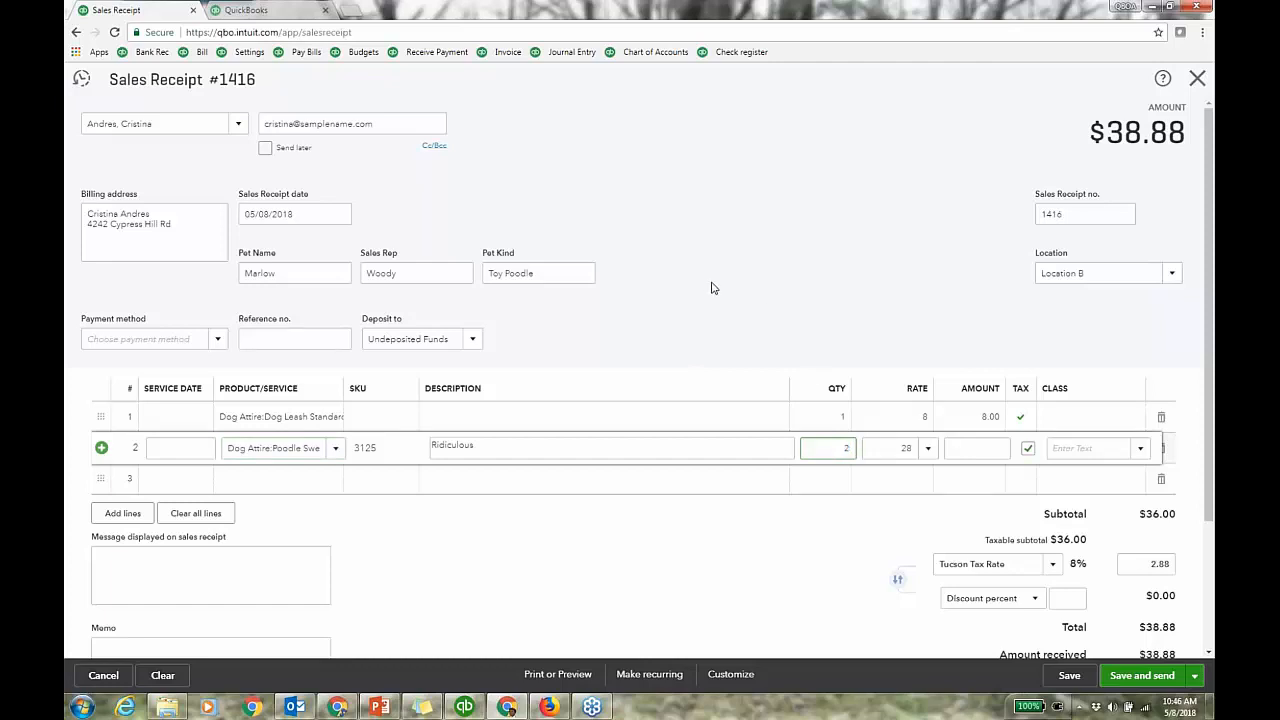
# Fill the Dog Leash Standard line's description with several rows of x characters and clear the text again
pyautogui.click(539, 423)
pyautogui.write('x')
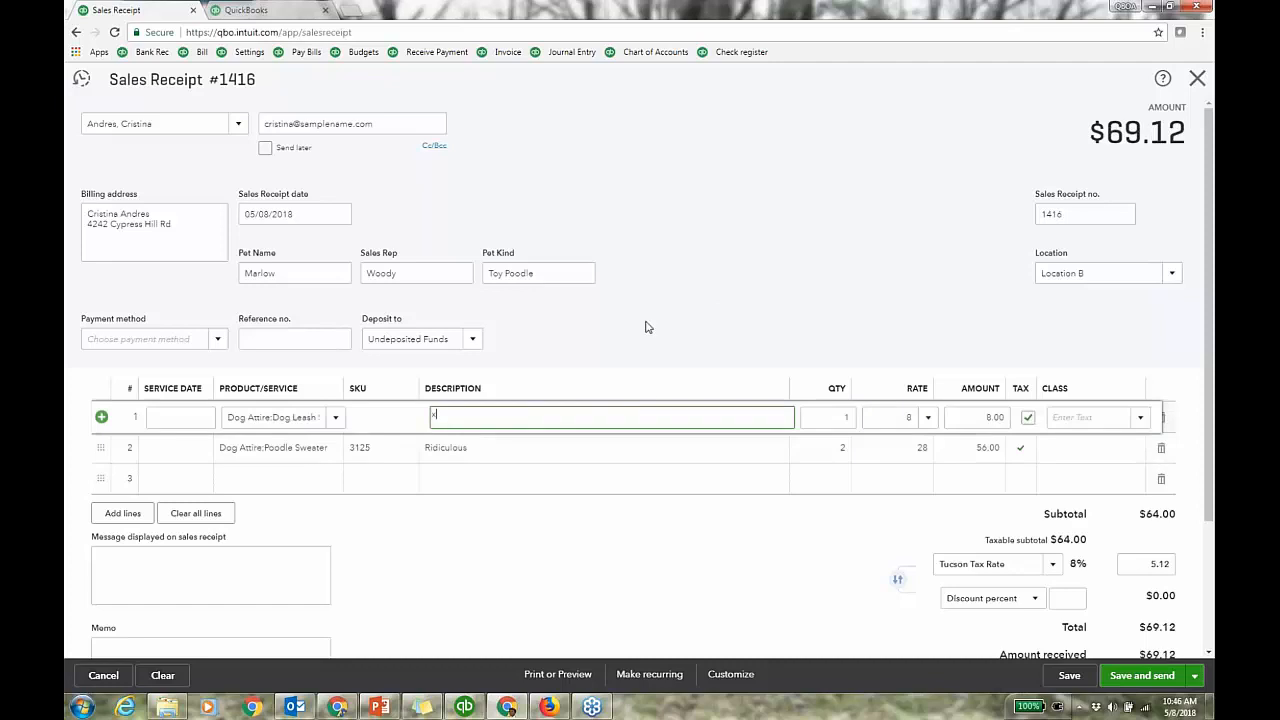
pyautogui.write('xxxxxxxxxxxxxxxxxxxxxxxxxxxxxxxxxxxxxxxxxxxxxxxx')
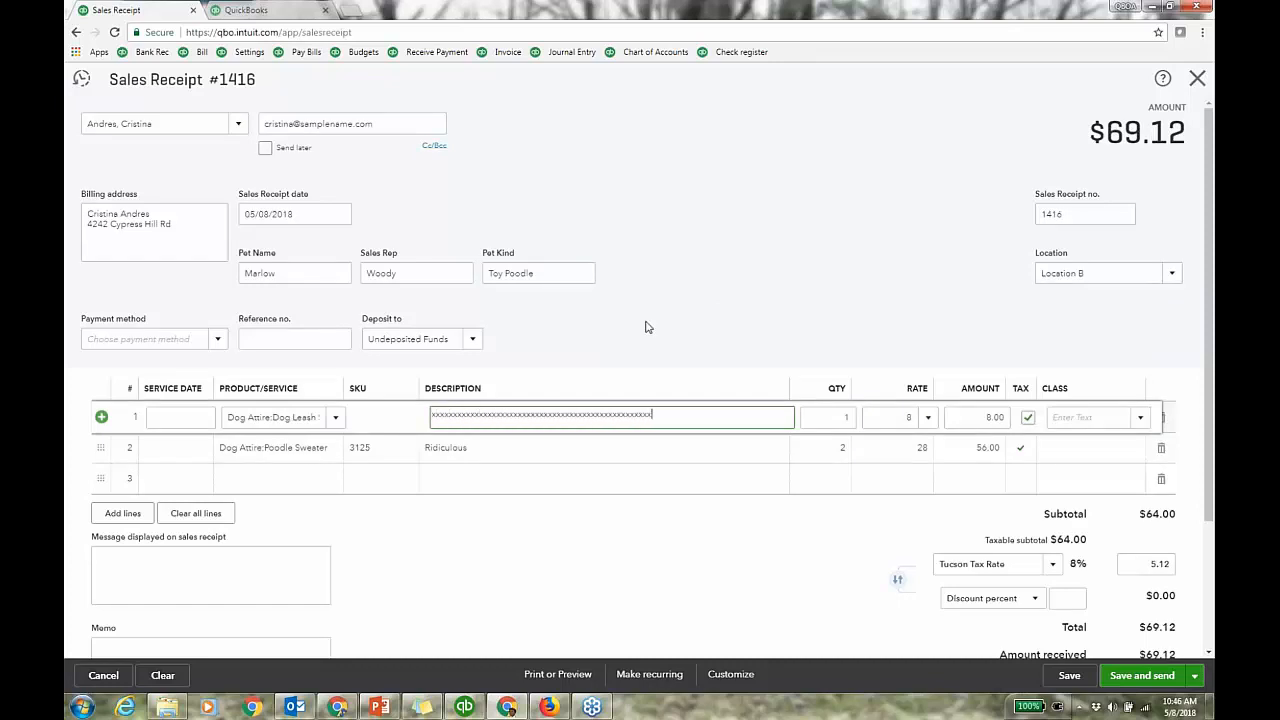
pyautogui.write('xxxxxxxxxxxxxxxxxxxxxxxxxxxxxxxxxxxxxxxxxxxxxxxxxxxxxxxxxxx')
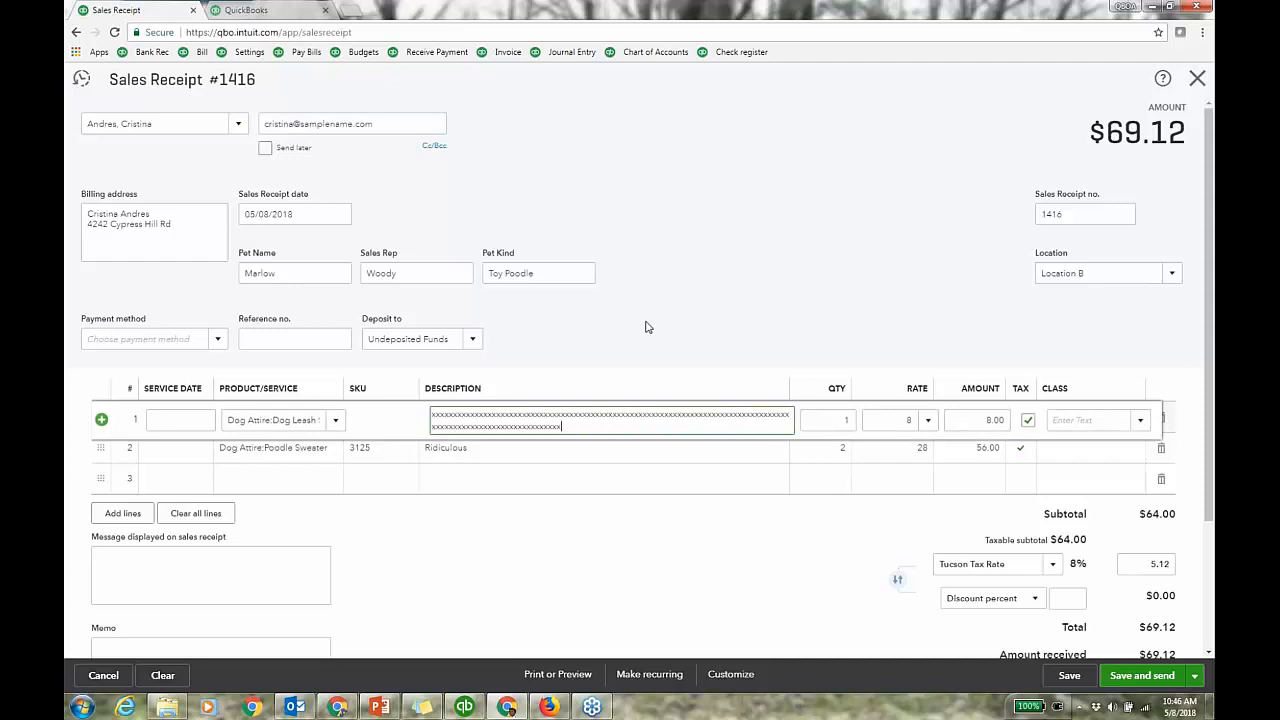
pyautogui.write('xxxxxxxxxxxxxxxxxxxxxxxxxxxxxxxxxxxxxxxxxxxxxxxxxxx')
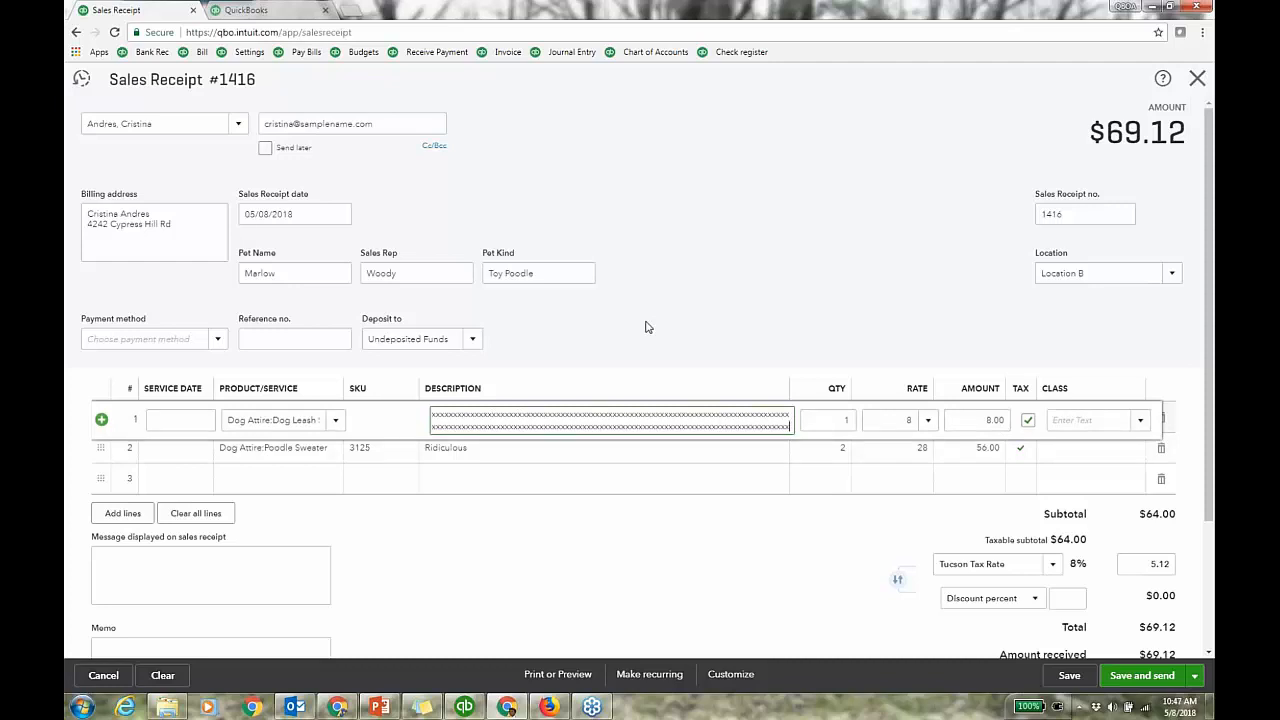
pyautogui.write('xxxxxxxxxxxxxxxxxxxxxxxxxxxxxxxxxxxxxxxxxxxxxxxxxxxxxxxxxxxxxxxxxxxxxxxxxxxxxxxxxxxxxxxxxxxxxxxxxxxxxxxxxxxxxxxxxxxxxxxxx')
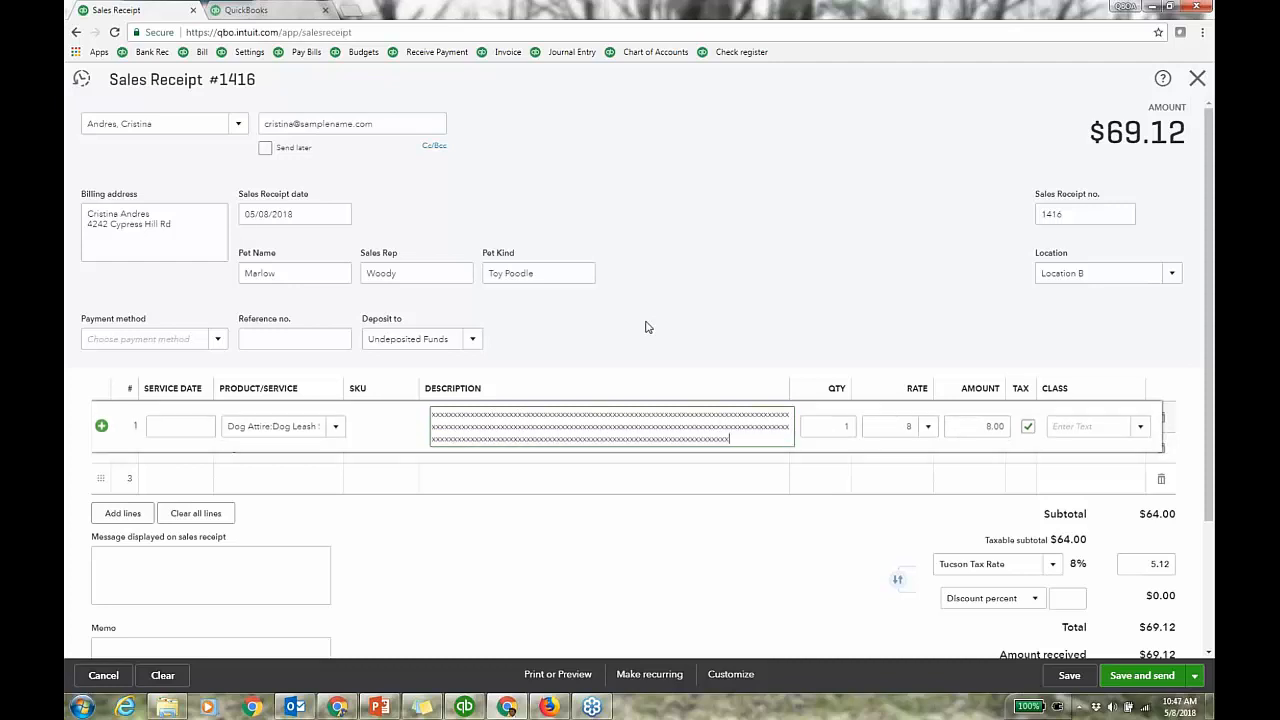
pyautogui.write('x')
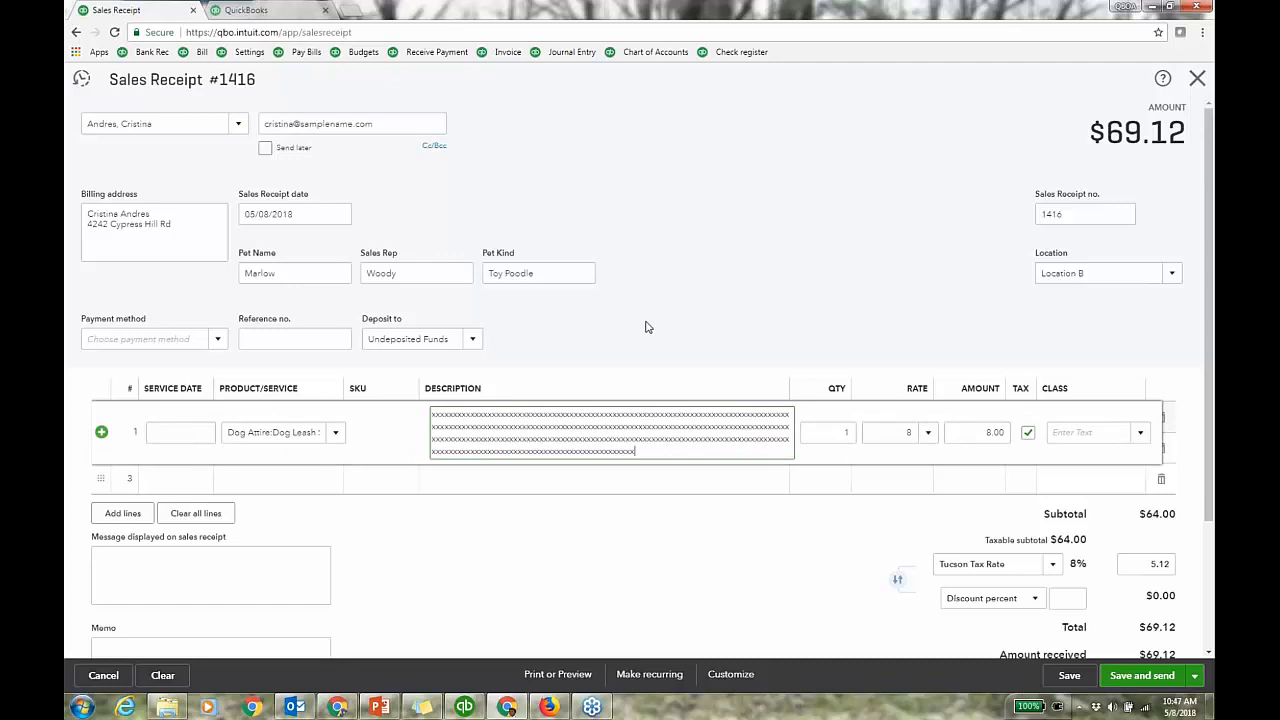
pyautogui.write('xxxxxxxxxxxxxxxxxxxxxxxxxxxxxxxxxxxxxxxxxxxxxxxxxxx')
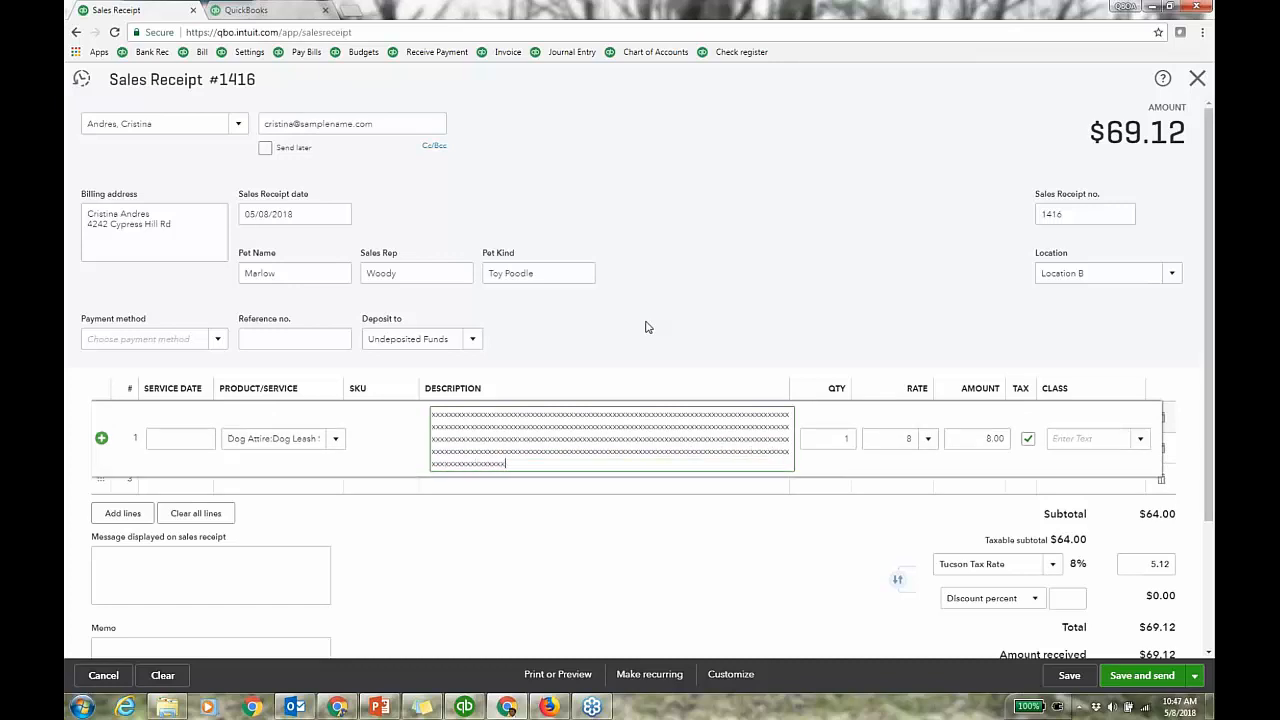
pyautogui.write('xxxxxxxxxxxxxxxxxxxxxxxxxxxxxxxxxxxxxxxxxxxxxxxxxxxxxxxxxxxx')
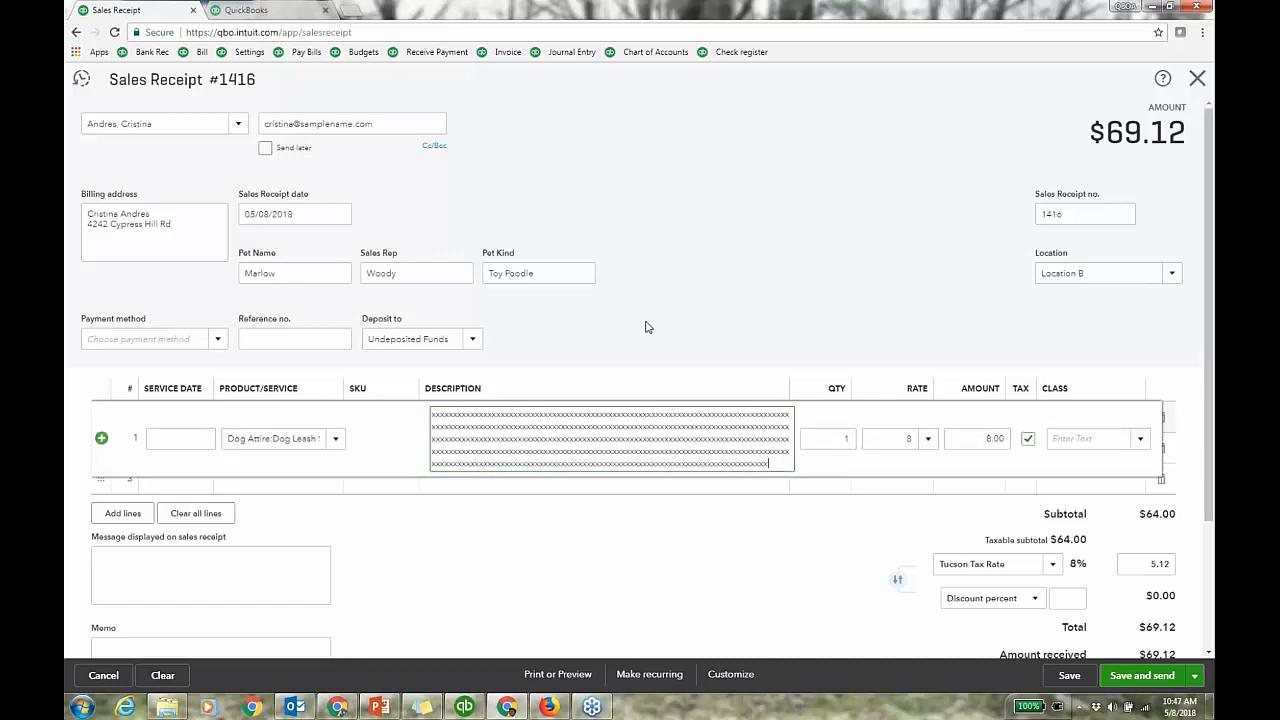
pyautogui.write('xxxxxxxxxxxxxxxxxxxxxxxxxxxxxxxxxxxxxxx')
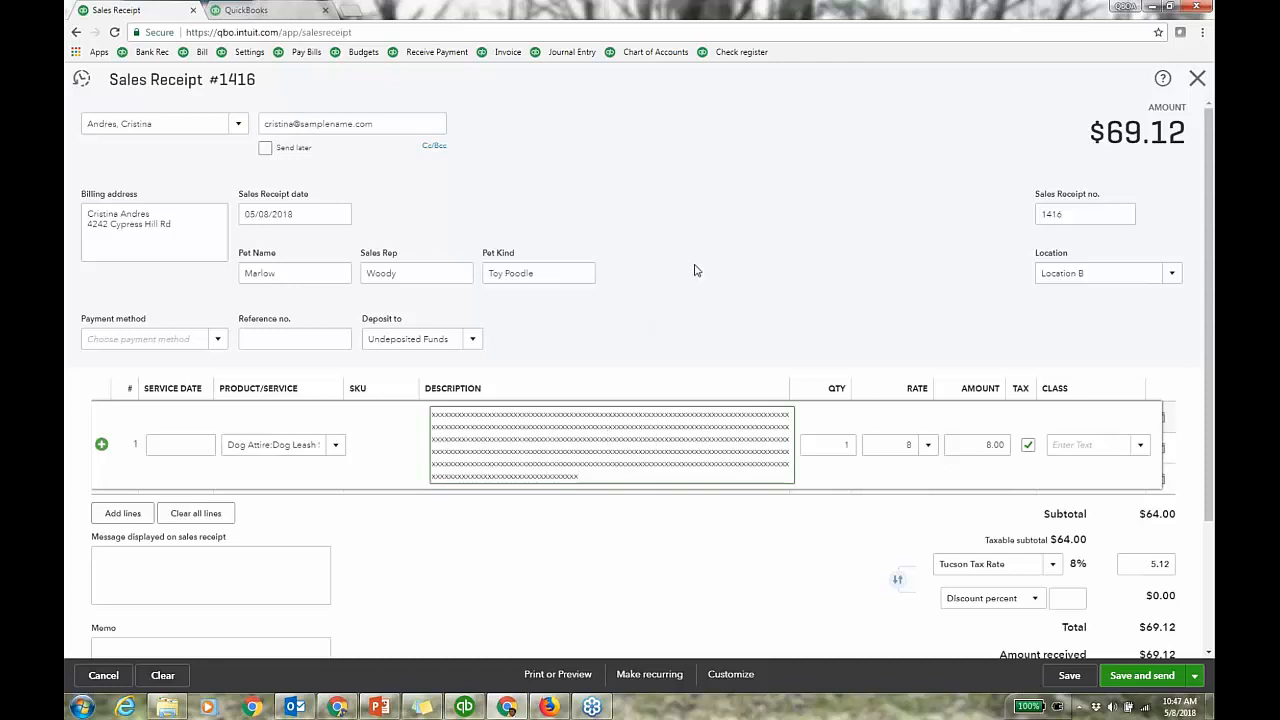
pyautogui.moveTo(580, 477); pyautogui.dragTo(432, 412)
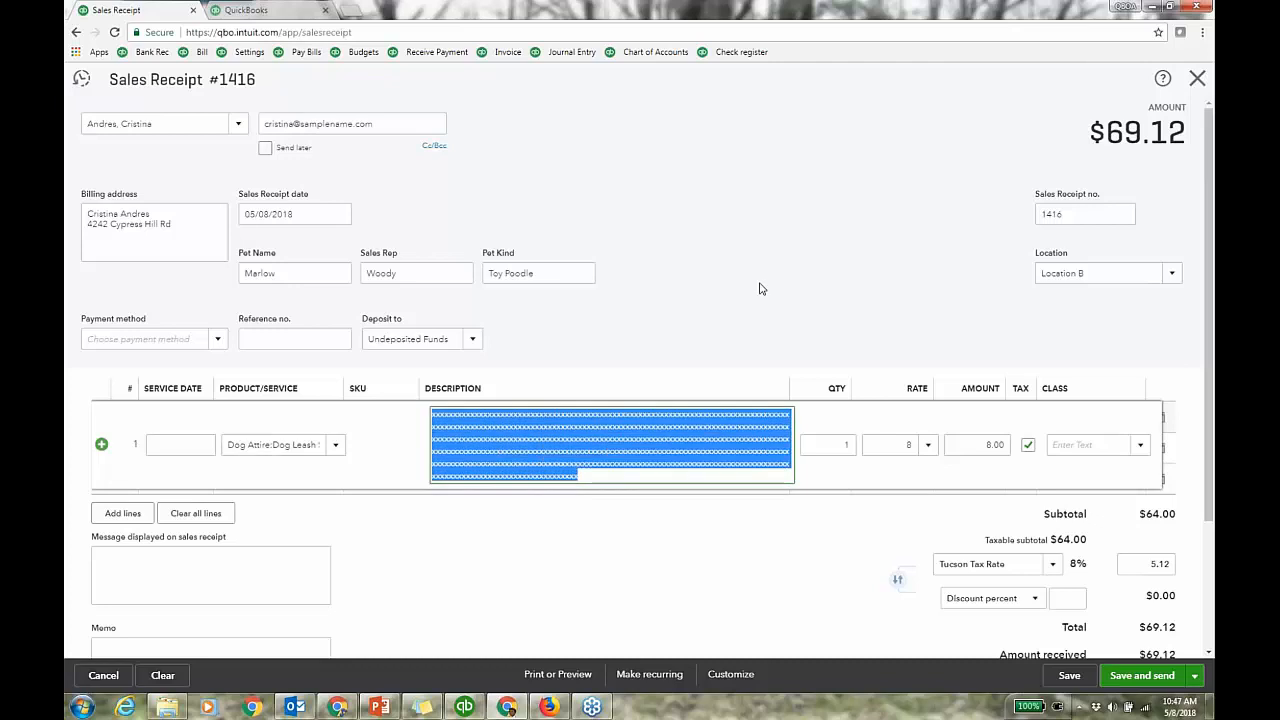
pyautogui.press('BackSpace')
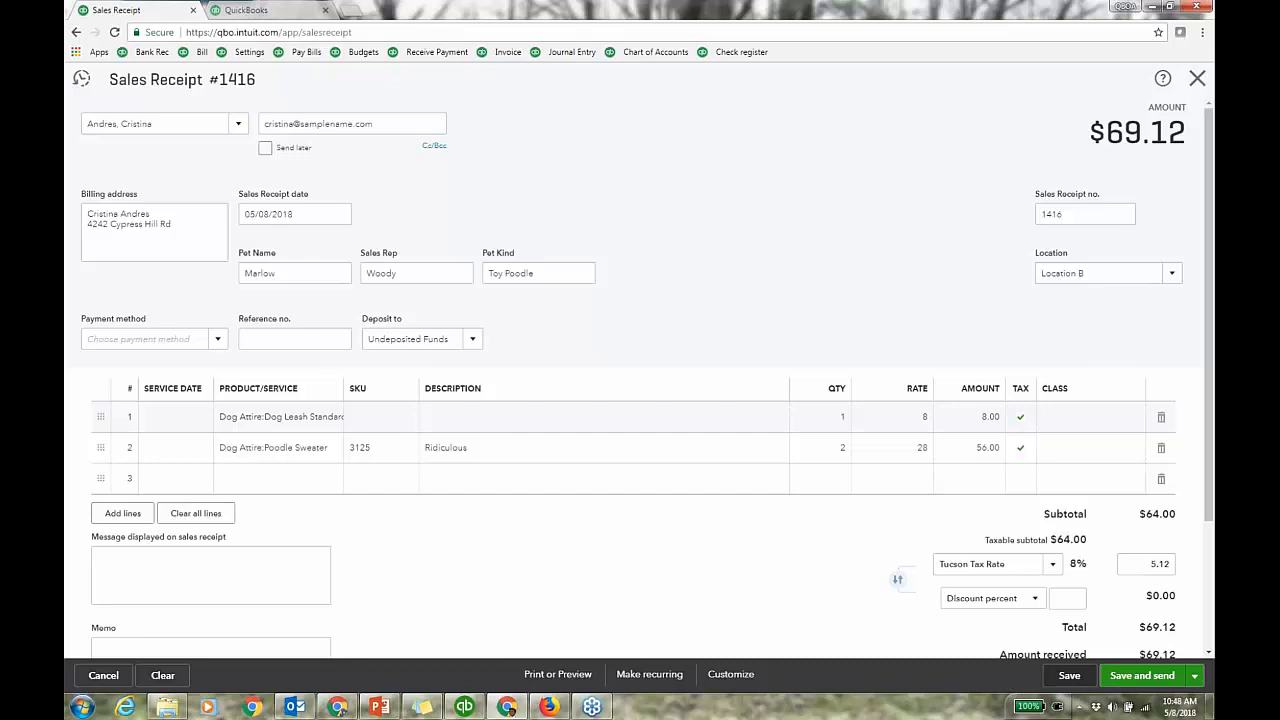
# Save the sales receipt and open the Sales by Product/Service Detail report from the Review Sales reports in the other browser tab
pyautogui.click(1062, 677)
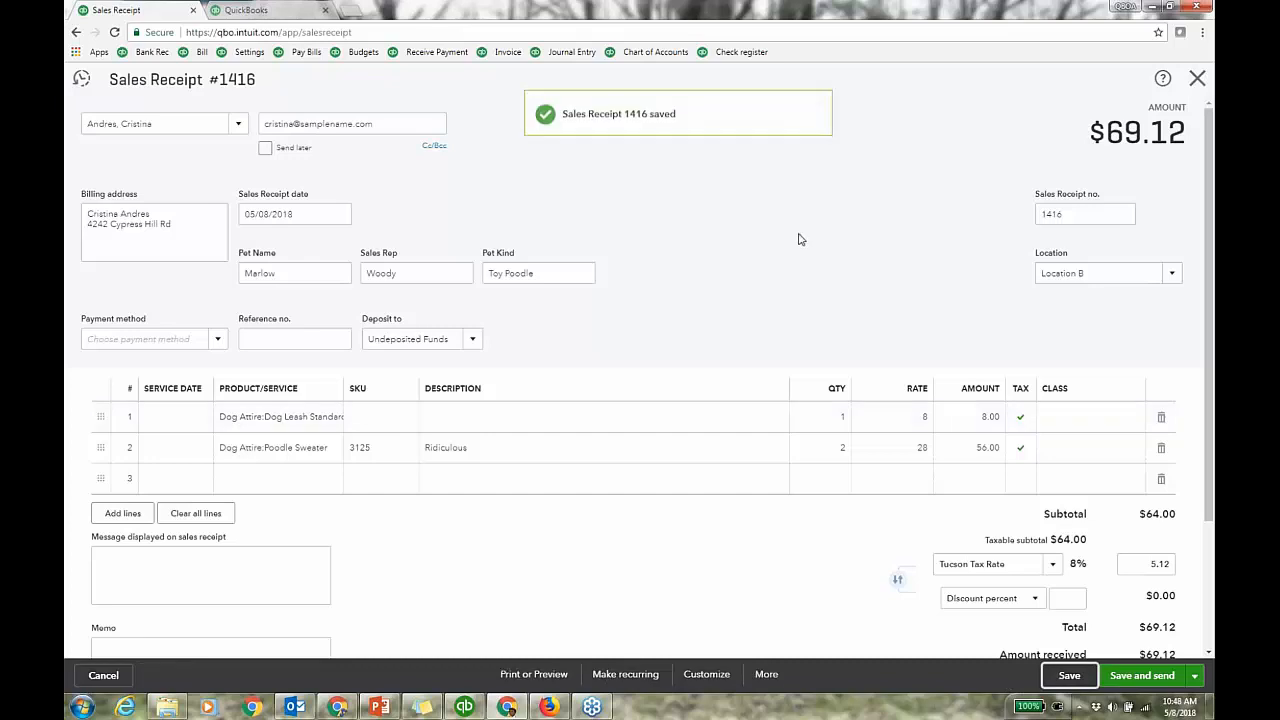
pyautogui.click(265, 15)
pyautogui.click(118, 324)
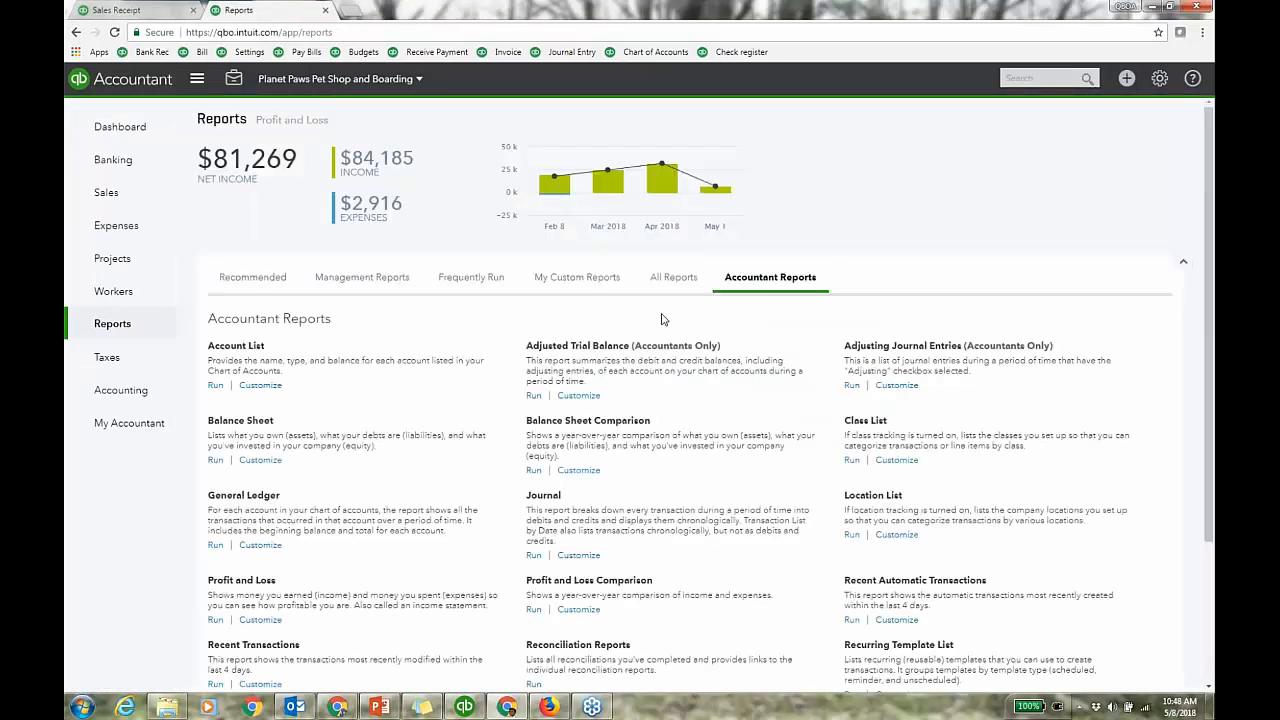
pyautogui.click(680, 288)
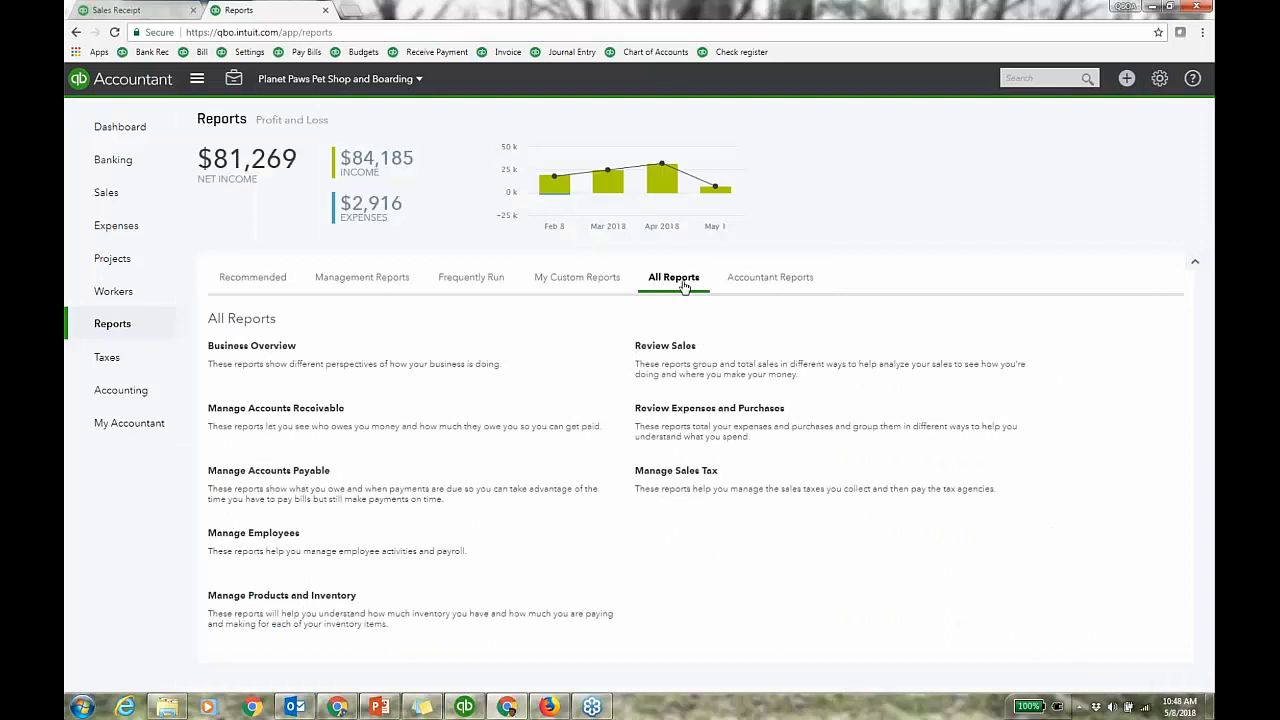
pyautogui.click(777, 333)
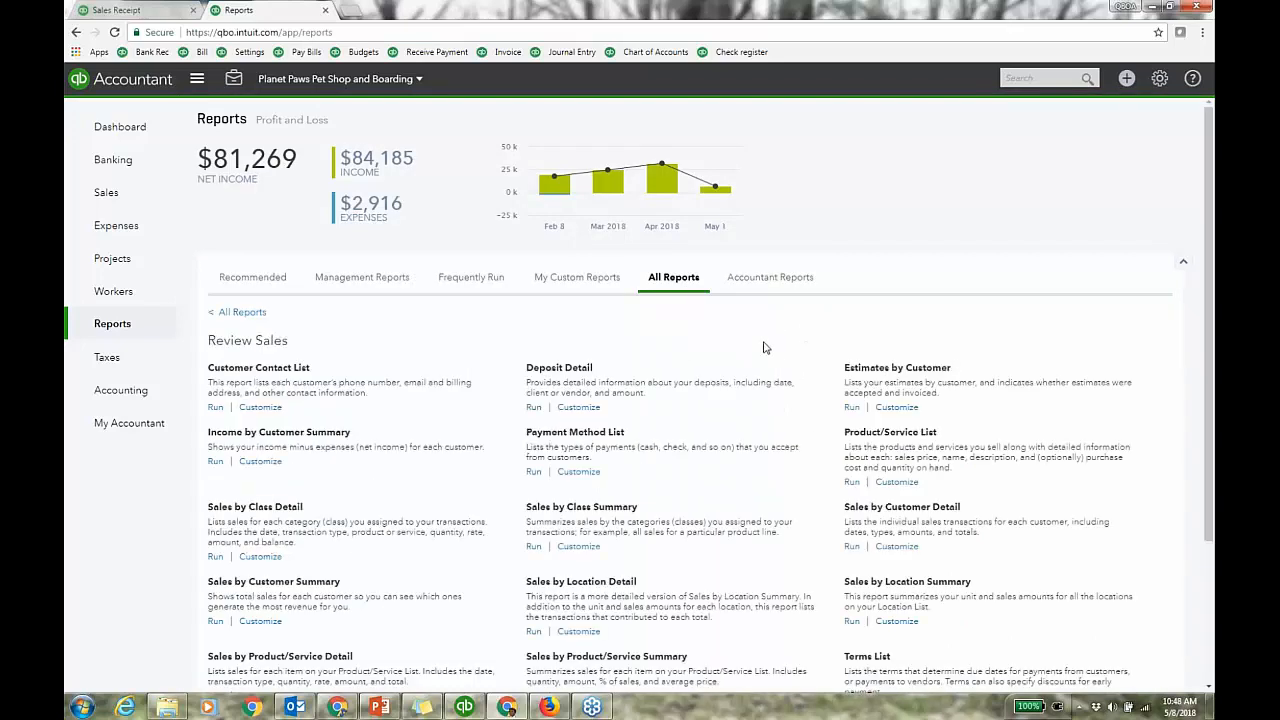
pyautogui.scroll(-3, 763, 348)
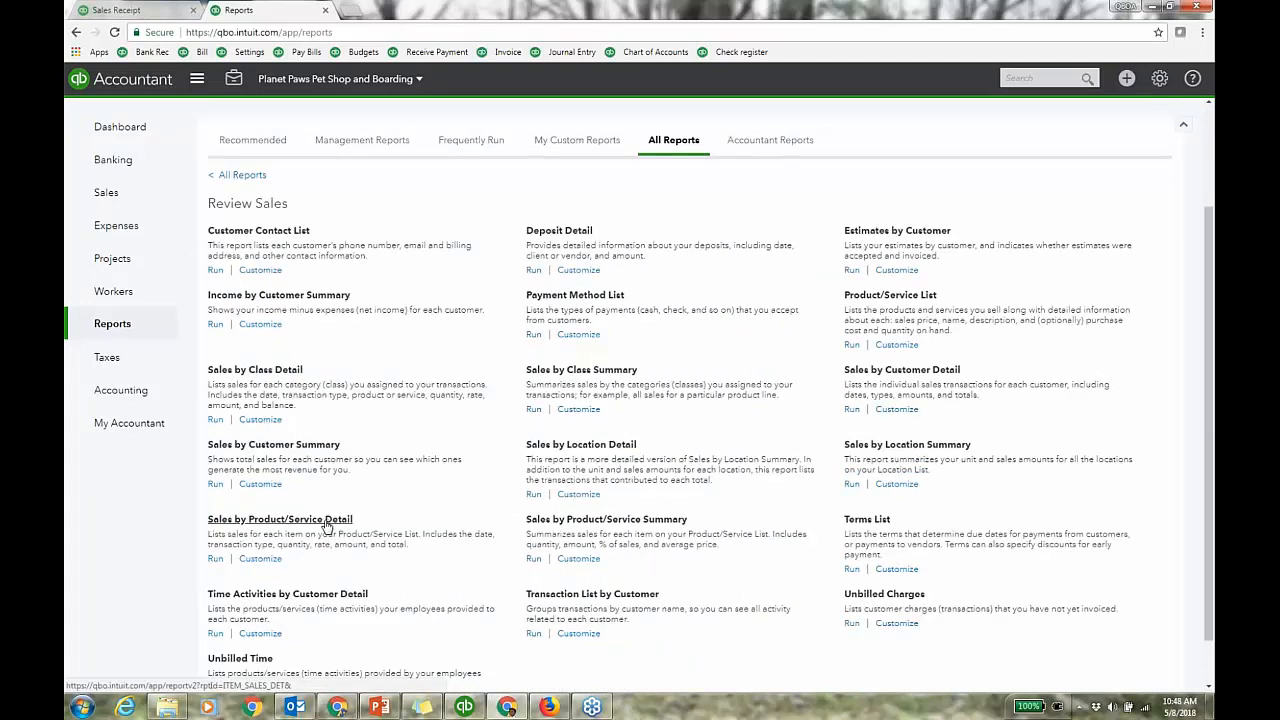
pyautogui.click(328, 522)
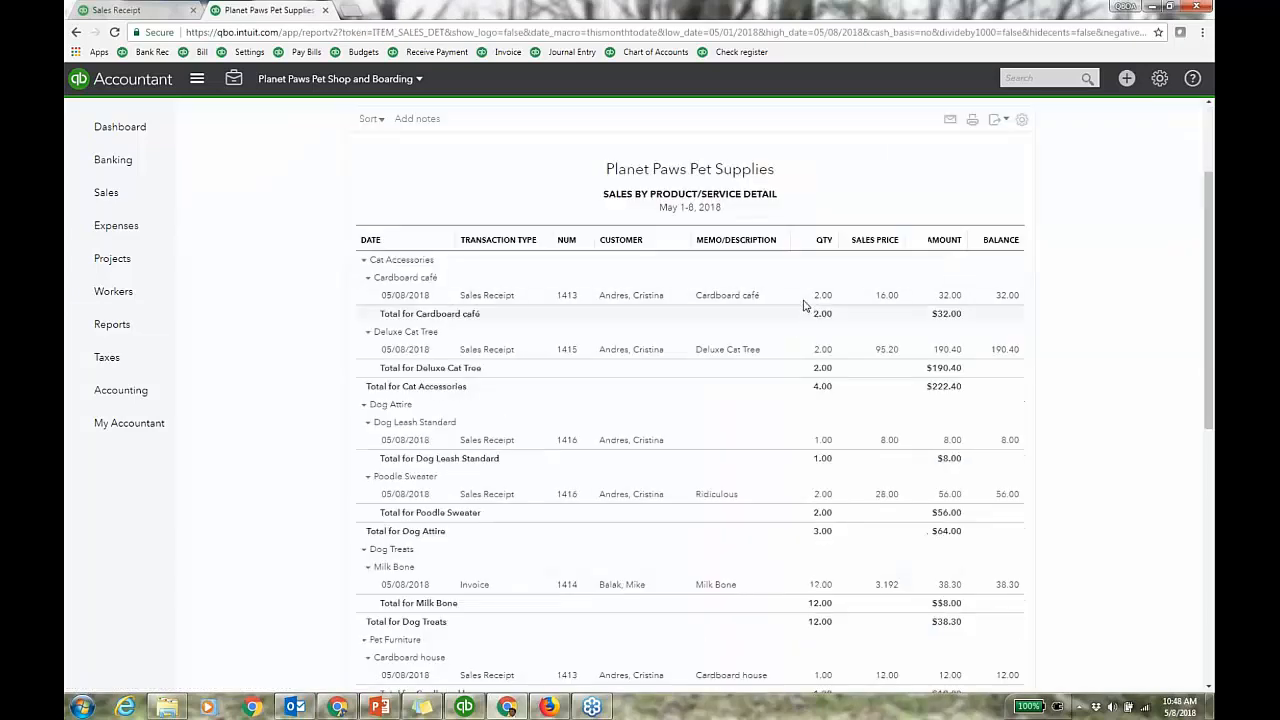
# Add the Pet Kind, Pet Name and Sales Rep columns to the report and remove the Memo/Description column
pyautogui.scroll(2, 815, 300)
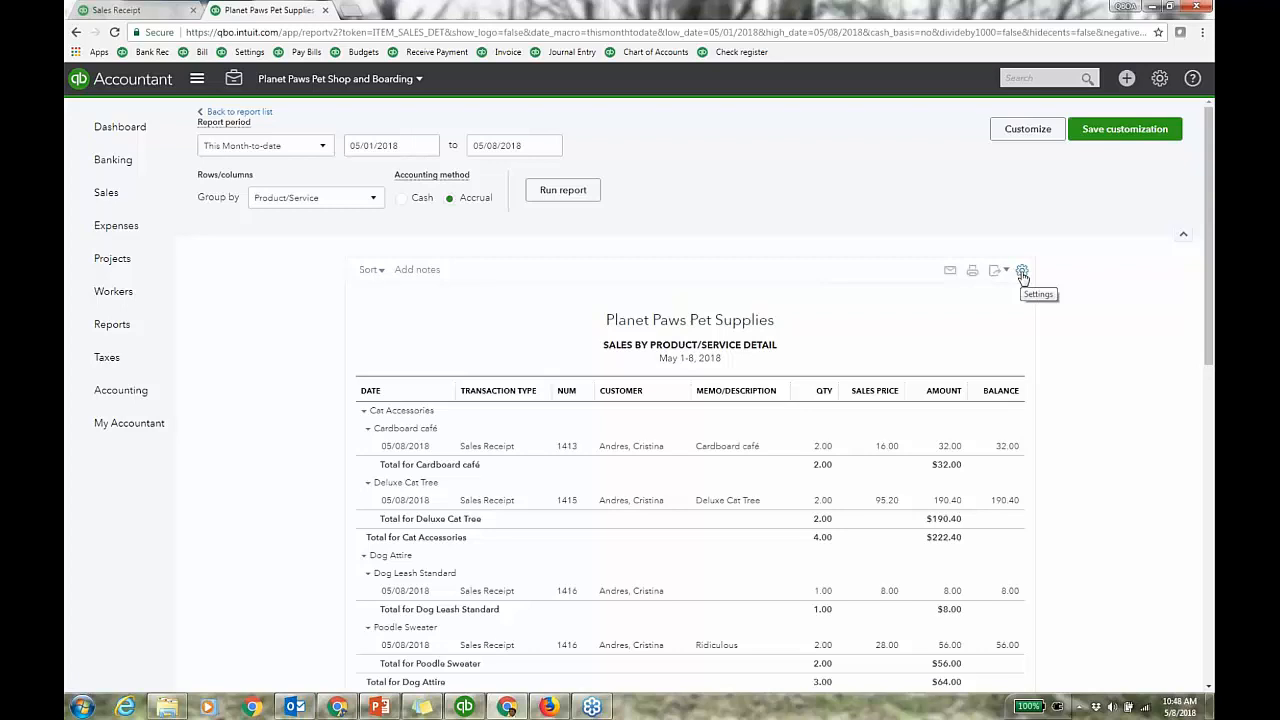
pyautogui.click(1022, 271)
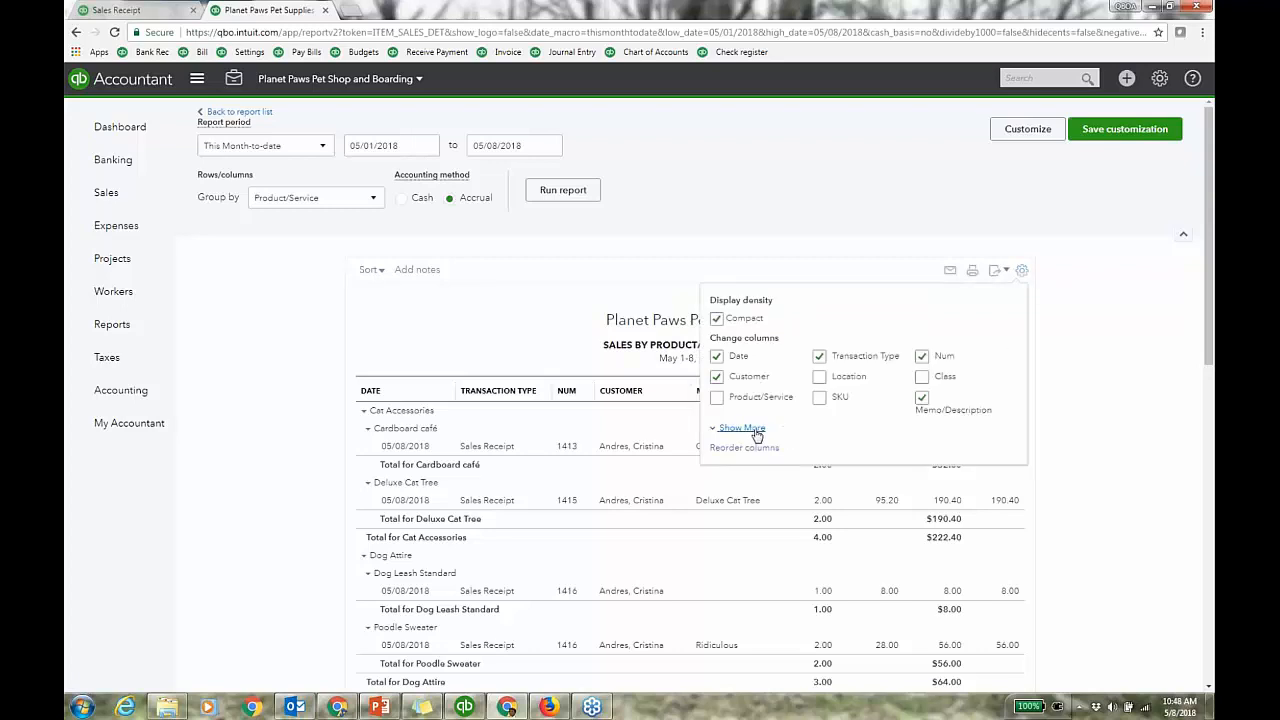
pyautogui.click(755, 430)
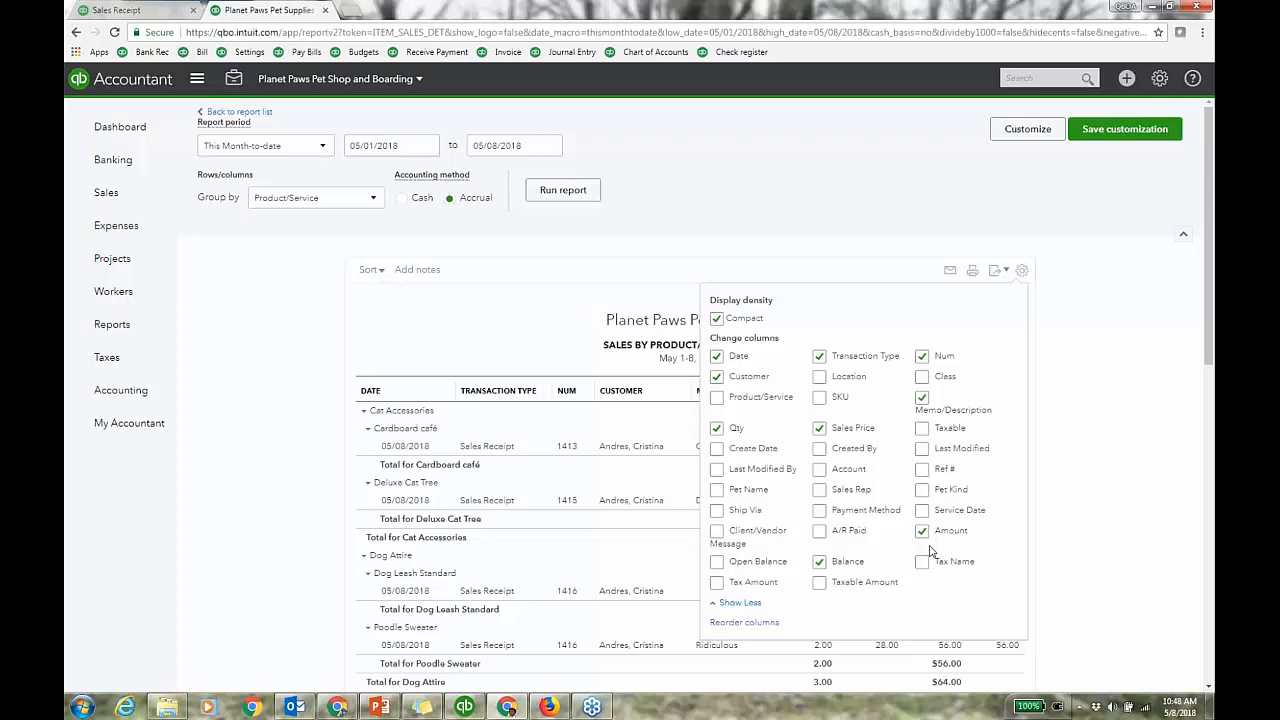
pyautogui.click(921, 490)
pyautogui.click(717, 490)
pyautogui.click(819, 490)
pyautogui.click(922, 400)
pyautogui.click(848, 177)
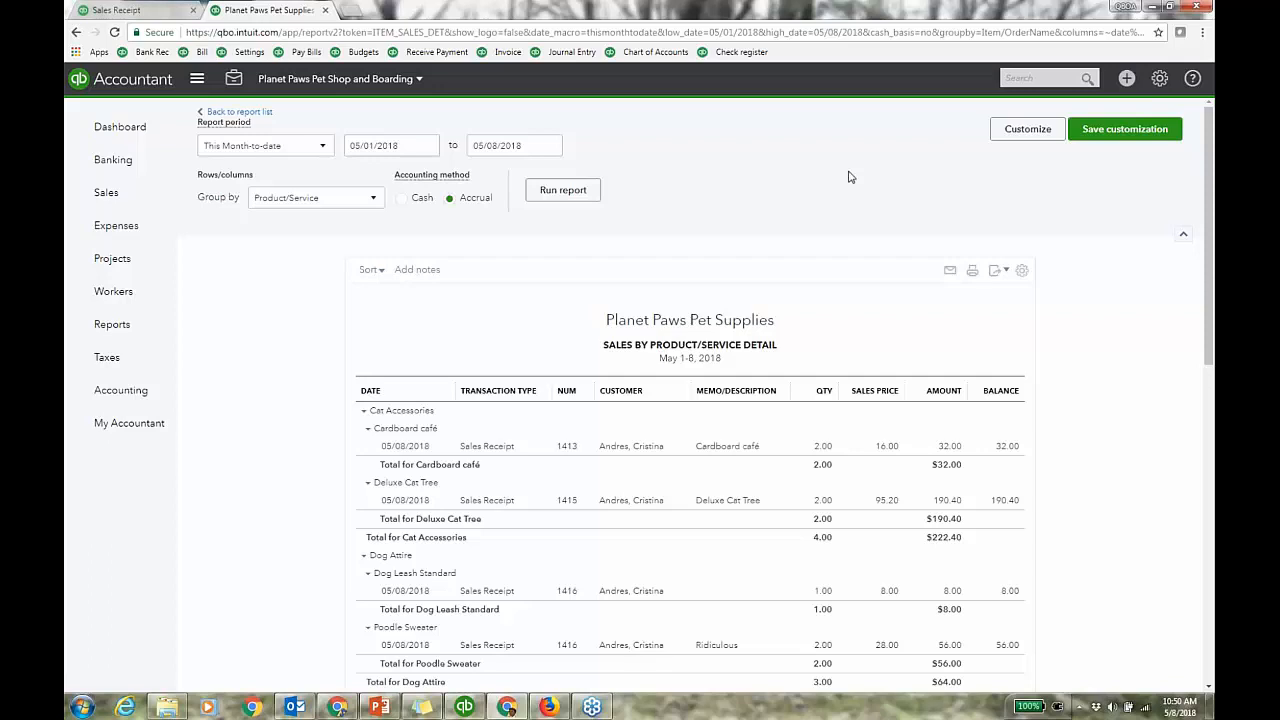
# Open the report's customization options, expand the Filter section and collapse the General section
pyautogui.scroll(-2, 848, 177)
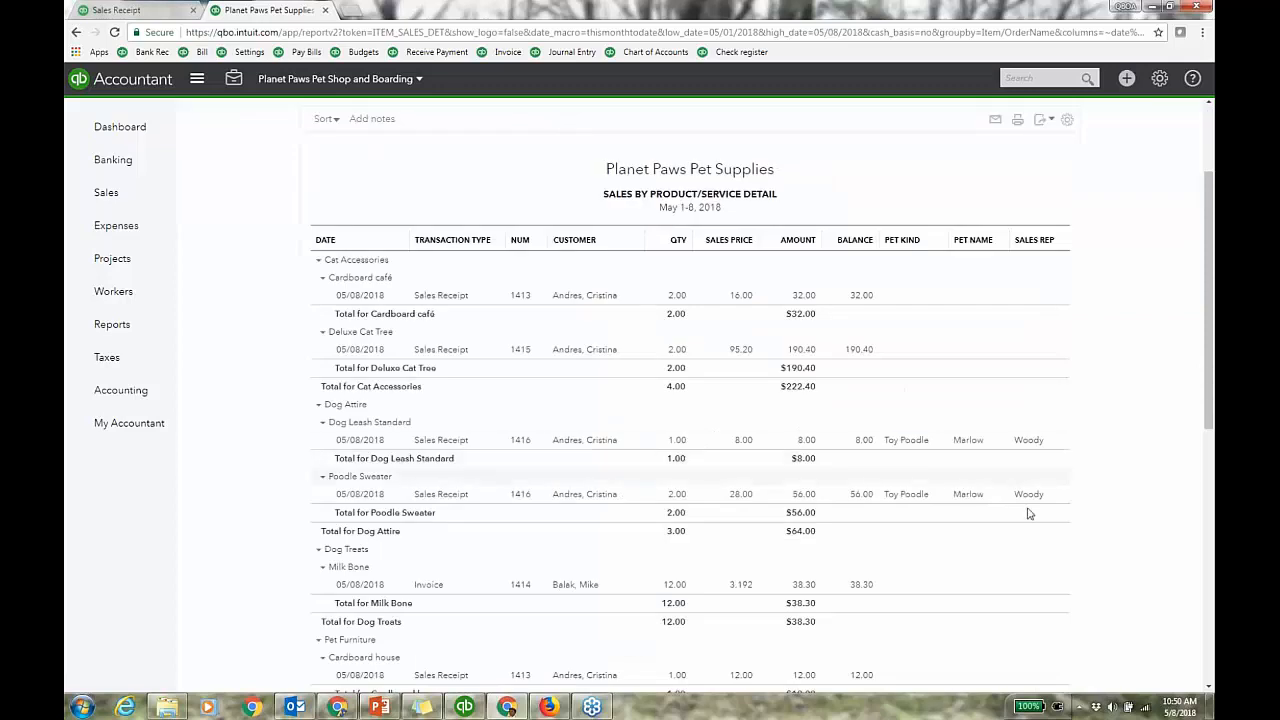
pyautogui.scroll(1, 1063, 451)
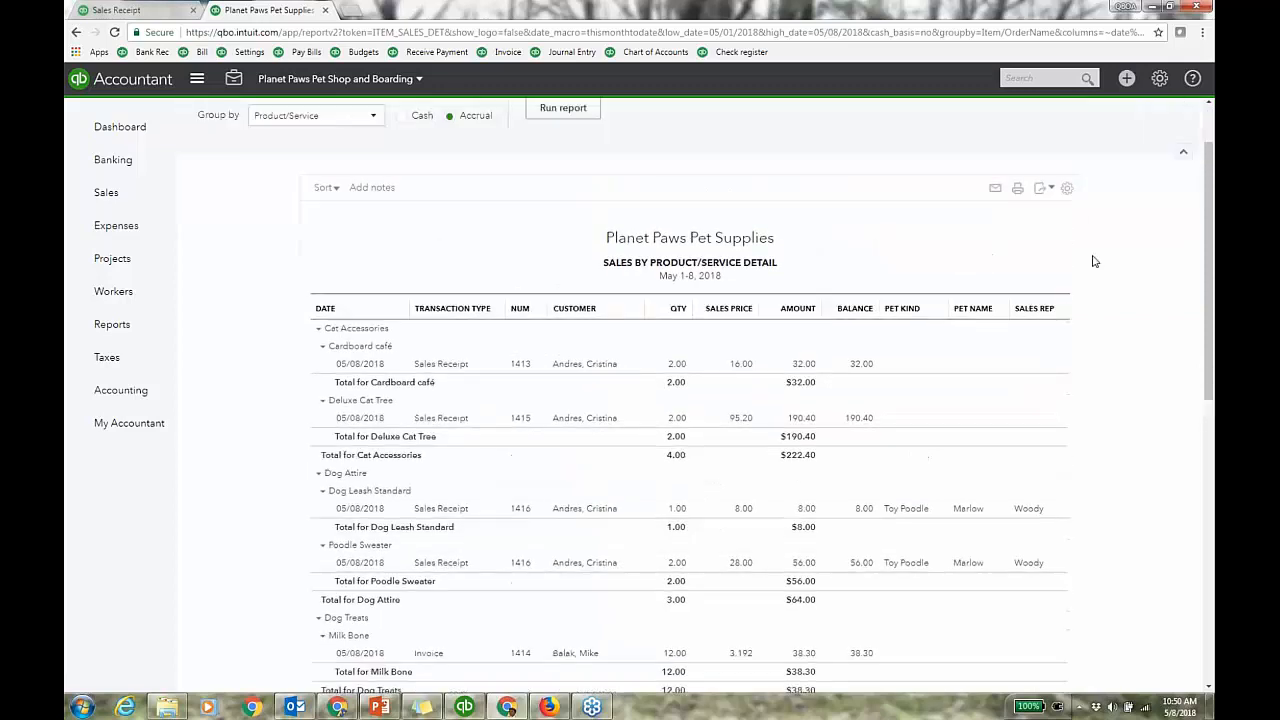
pyautogui.scroll(1, 1074, 206)
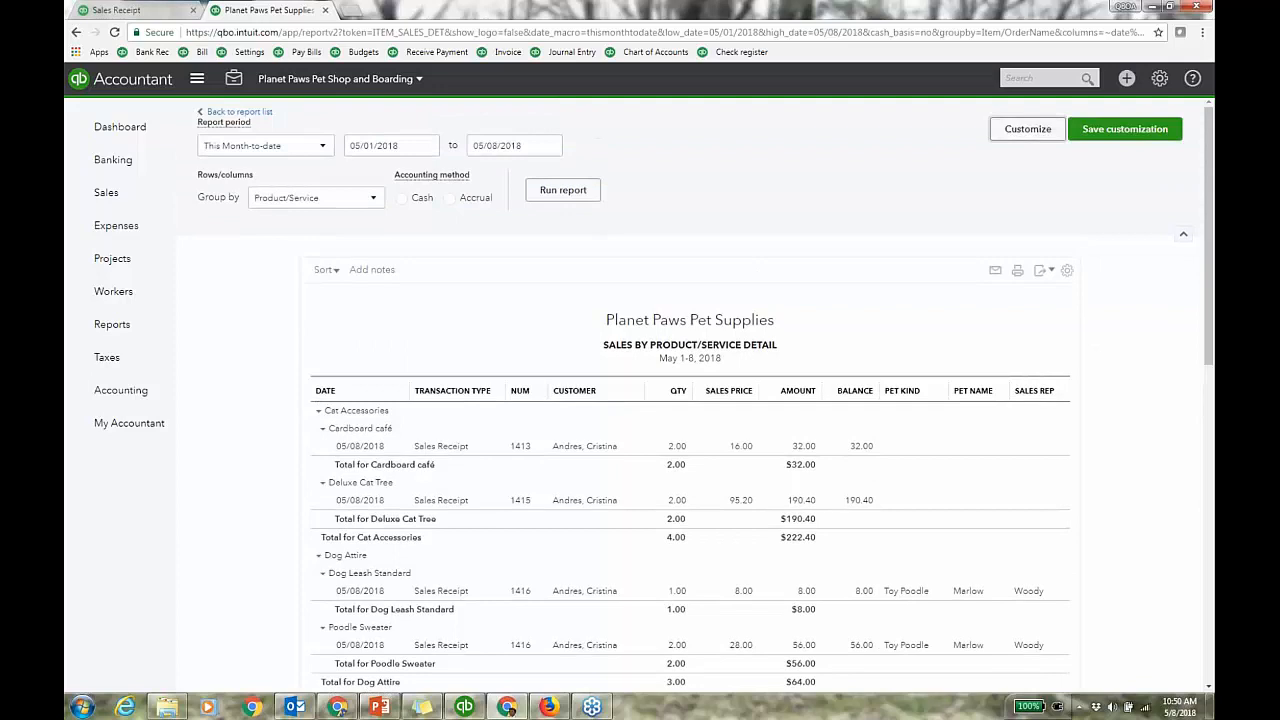
pyautogui.click(1028, 129)
pyautogui.click(868, 344)
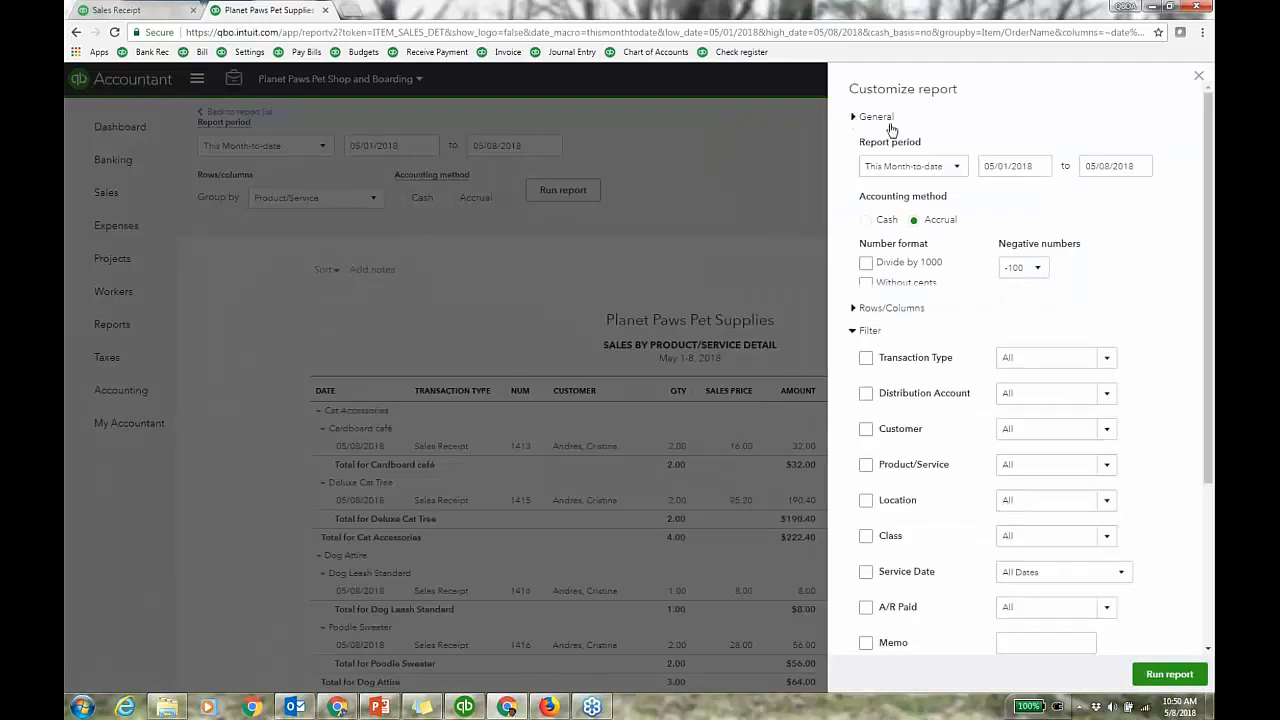
pyautogui.click(880, 118)
pyautogui.scroll(-1, 951, 485)
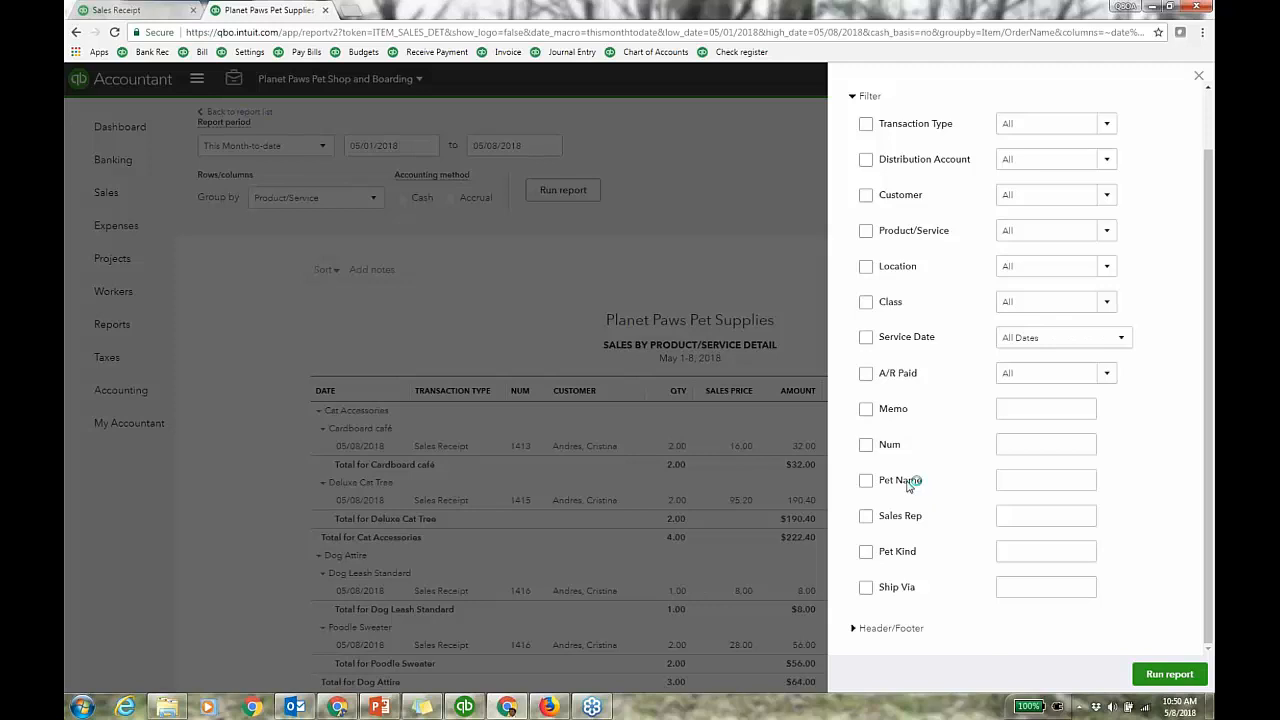
# Enable the Product/Service filter, browse the customer and product filter choices, and close the customization without running the report
pyautogui.click(866, 231)
pyautogui.click(1106, 234)
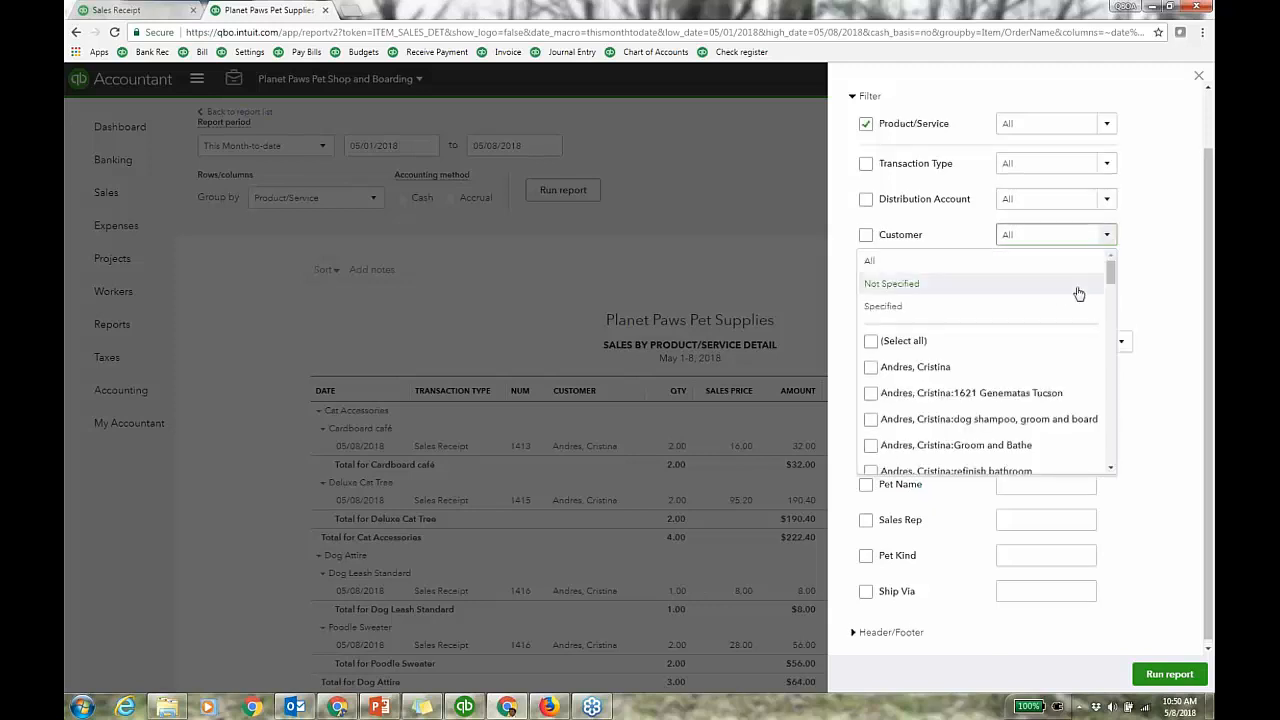
pyautogui.moveTo(1110, 272)
pyautogui.mouseDown()
pyautogui.moveTo(1118, 302)
pyautogui.moveTo(1112, 262)
pyautogui.mouseUp()
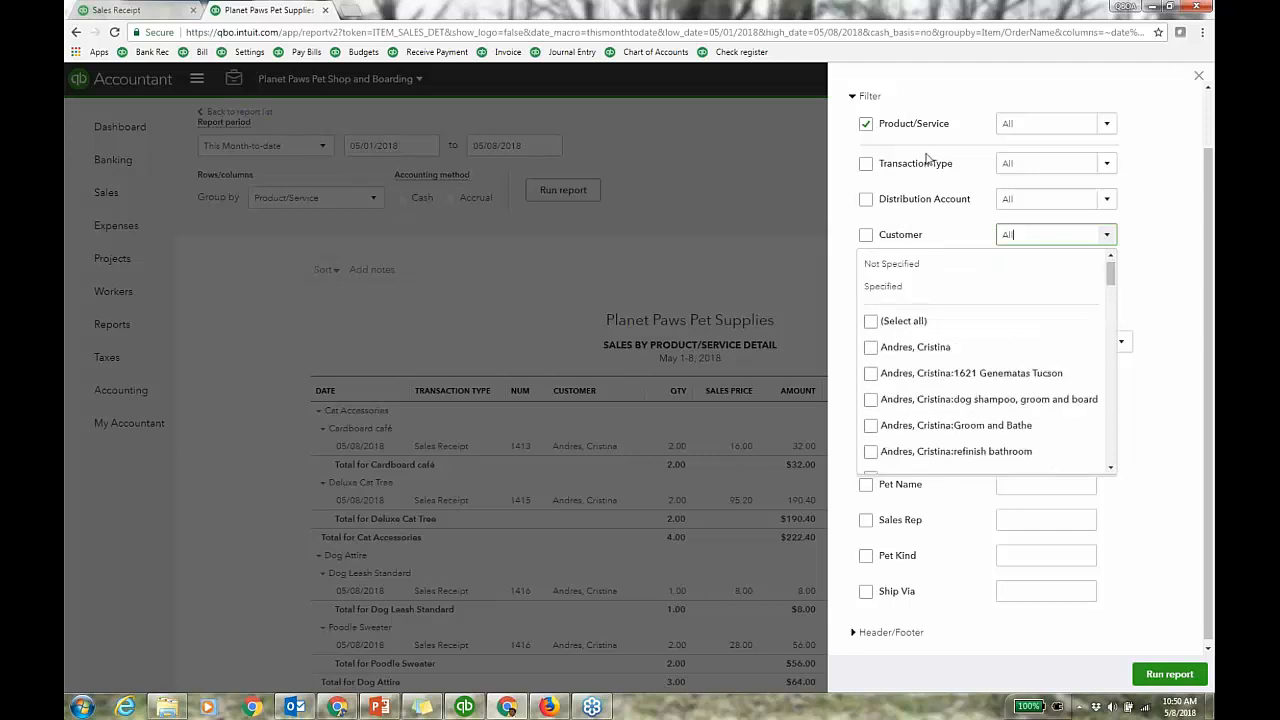
pyautogui.click(1106, 123)
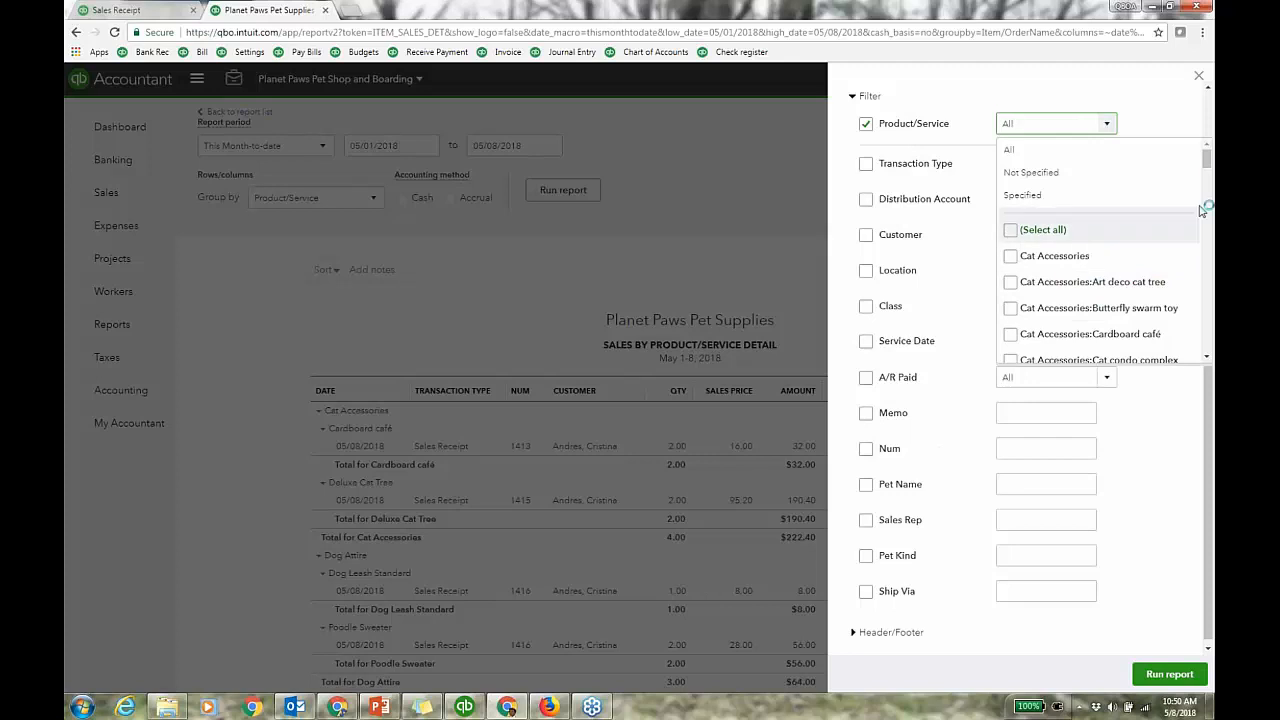
pyautogui.moveTo(1207, 165)
pyautogui.mouseDown()
pyautogui.moveTo(1210, 248)
pyautogui.moveTo(1210, 166)
pyautogui.mouseUp()
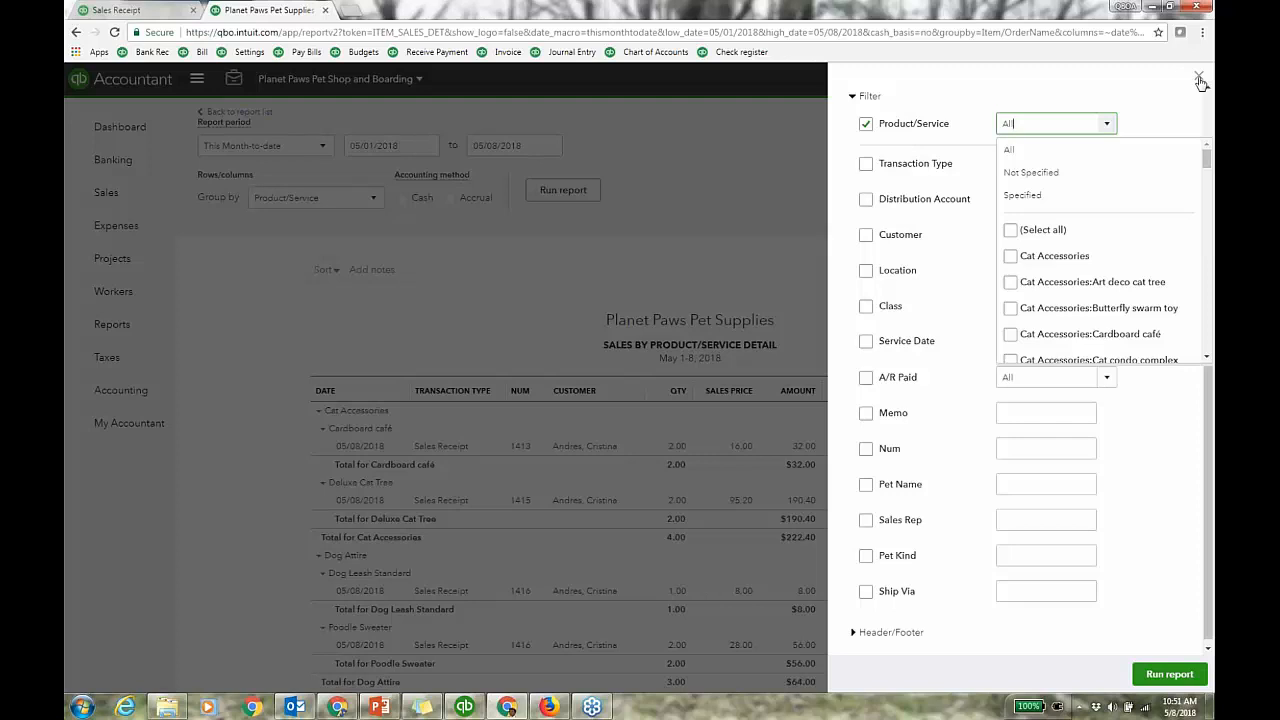
pyautogui.click(1200, 80)
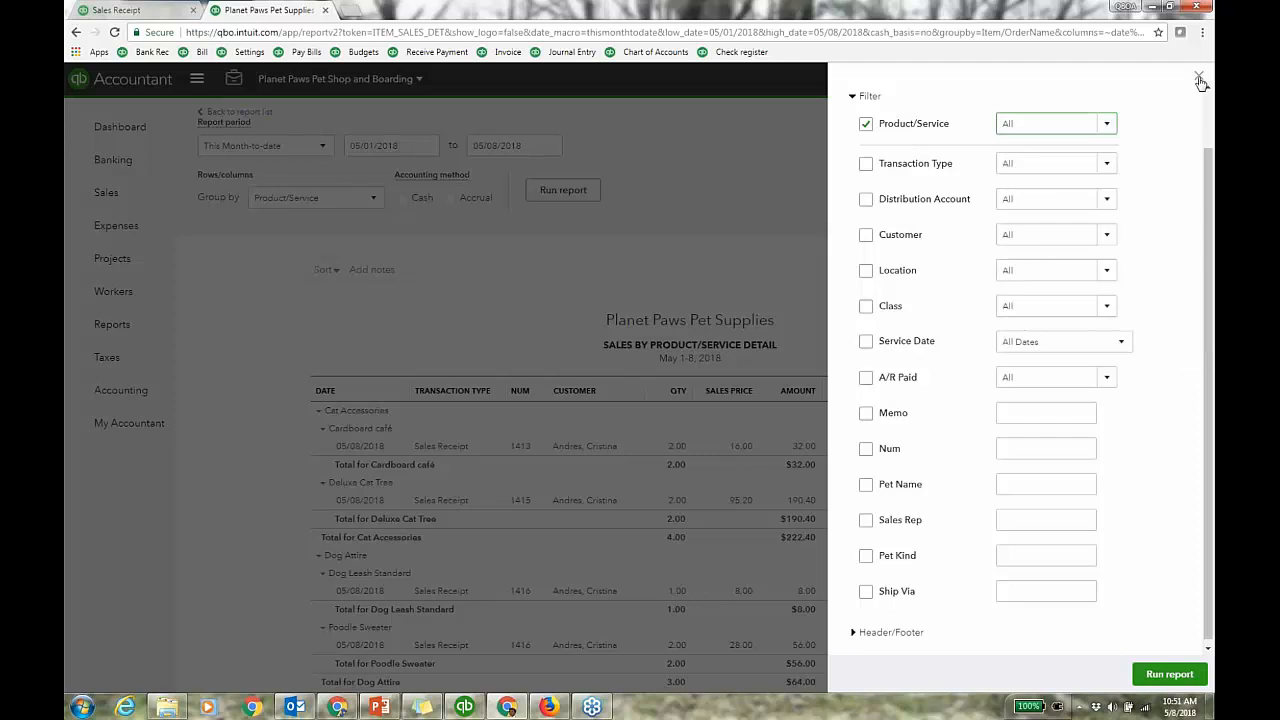
pyautogui.click(1200, 80)
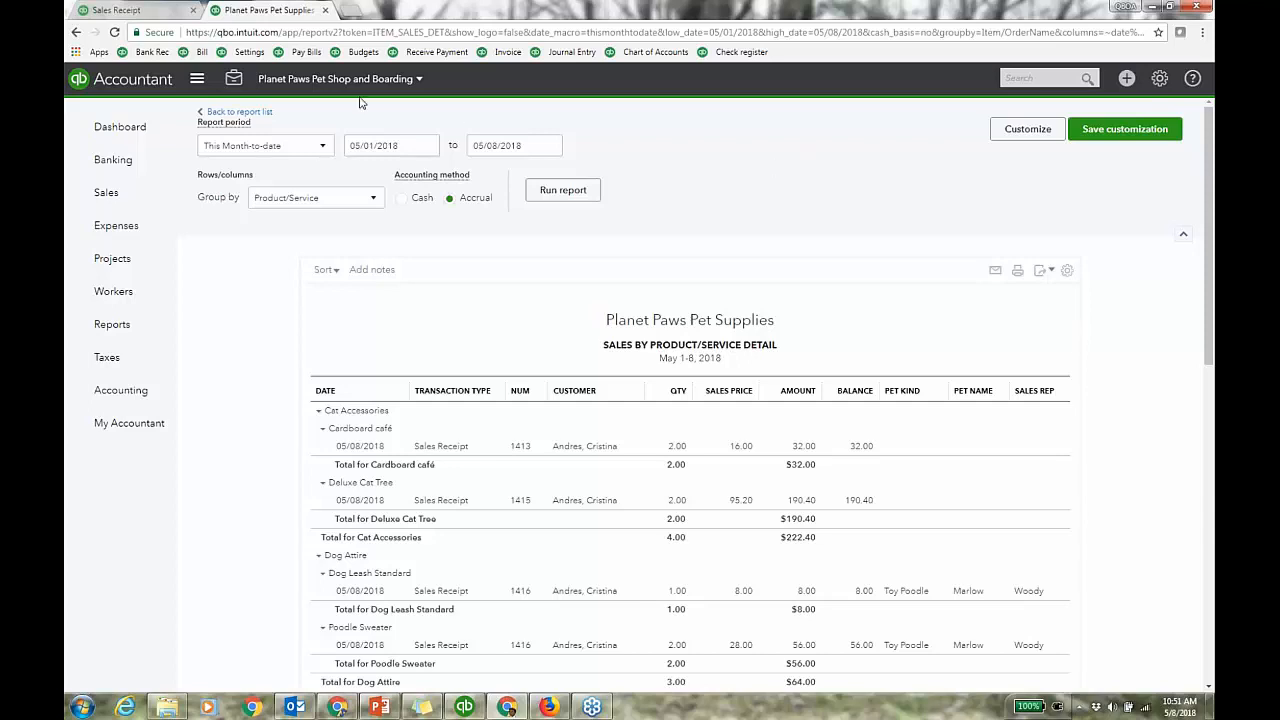
# Run the Inventory Valuation Detail report from the Manage Products and Inventory reports and look through its transactions per item
pyautogui.click(128, 326)
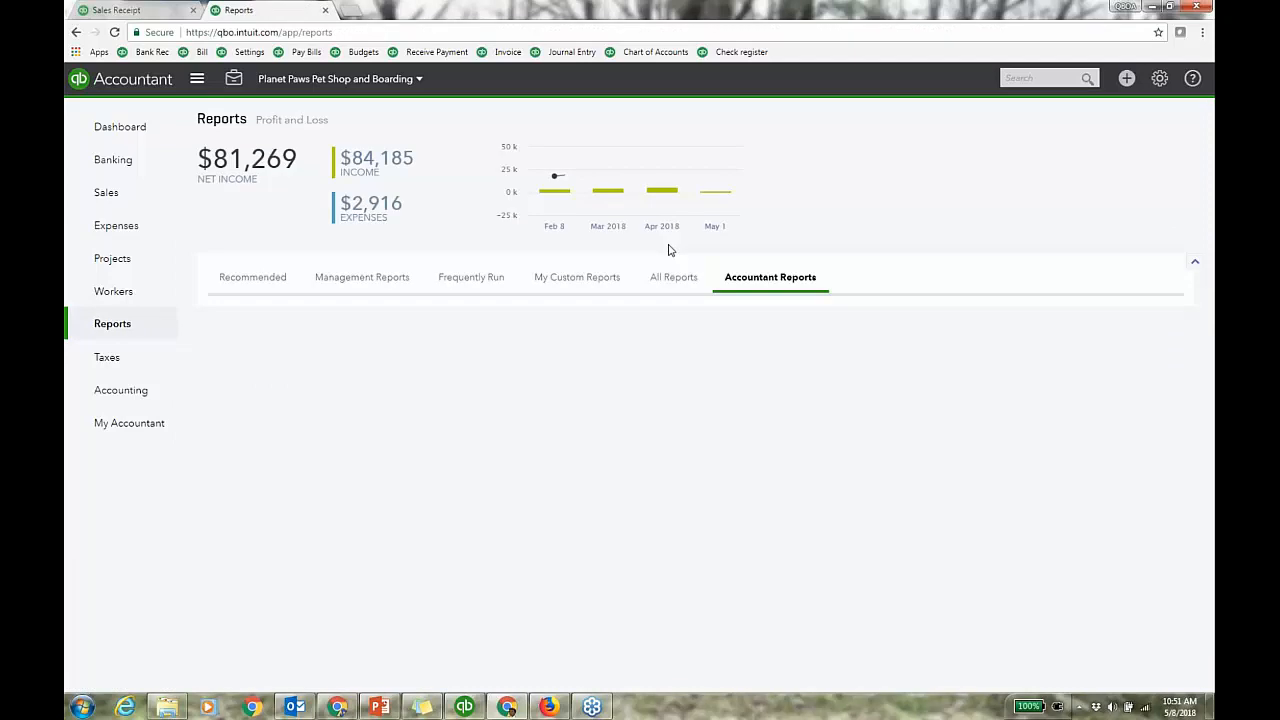
pyautogui.click(673, 277)
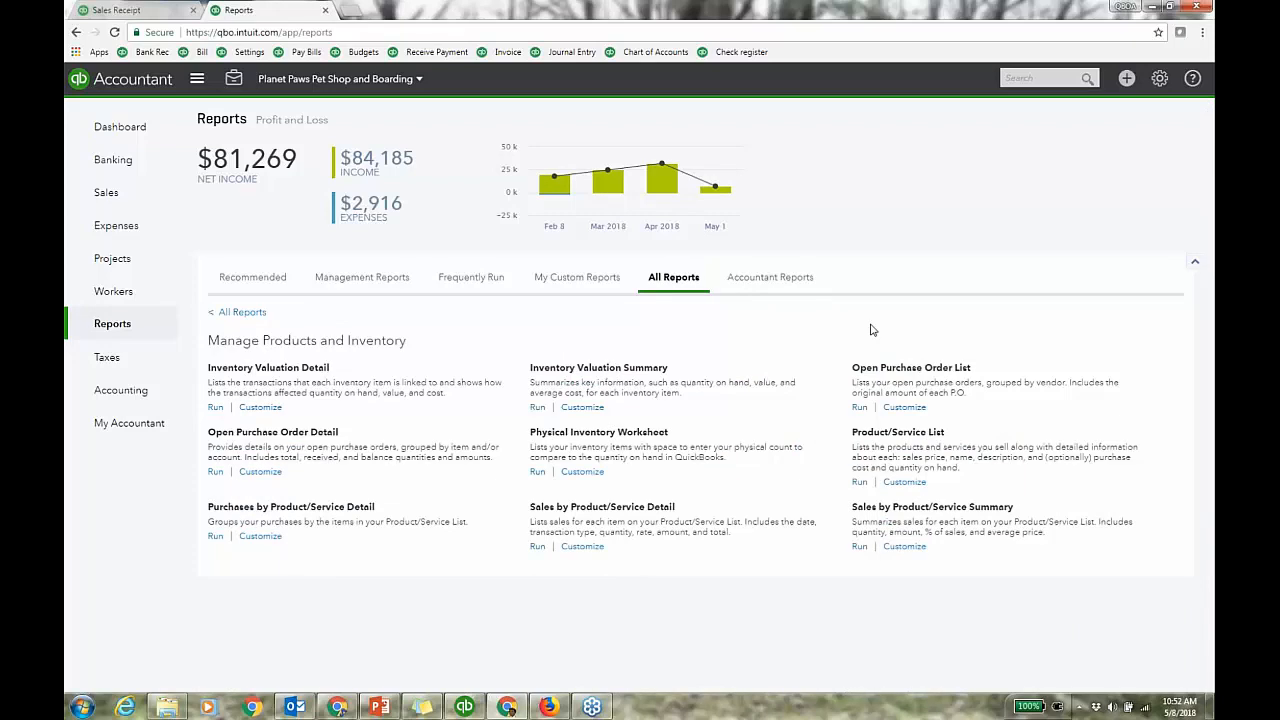
pyautogui.click(248, 314)
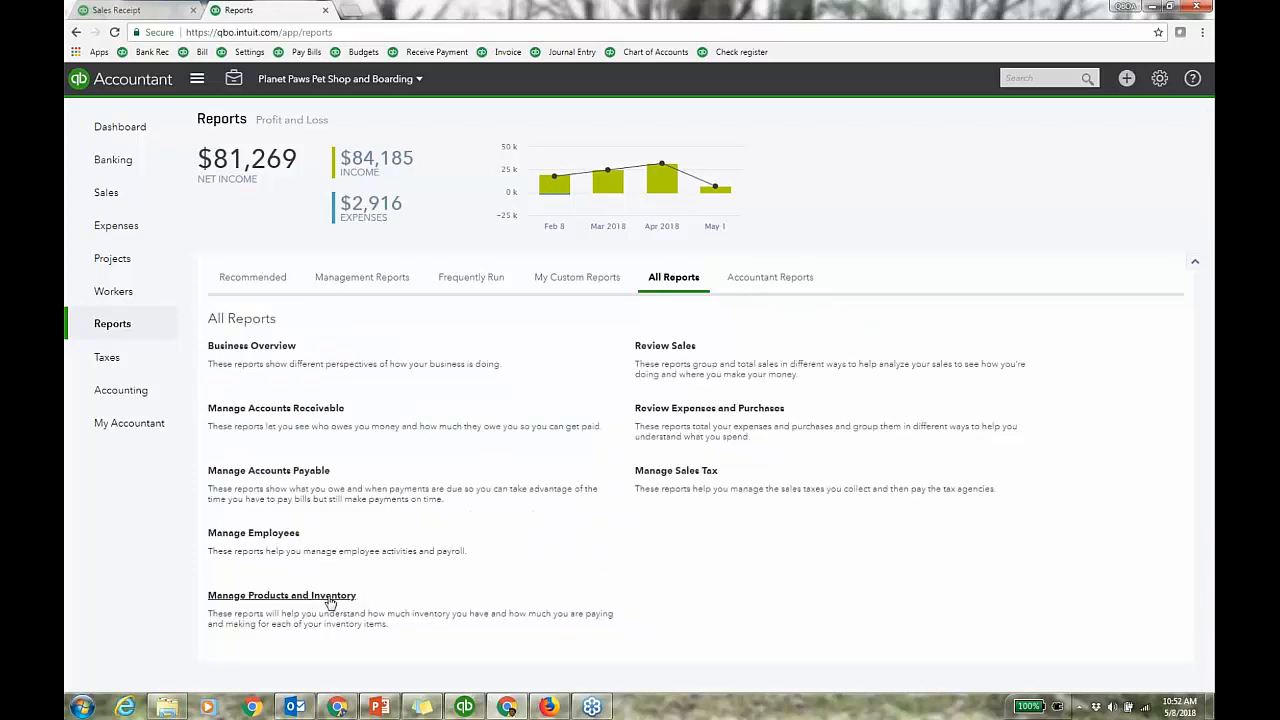
pyautogui.click(331, 598)
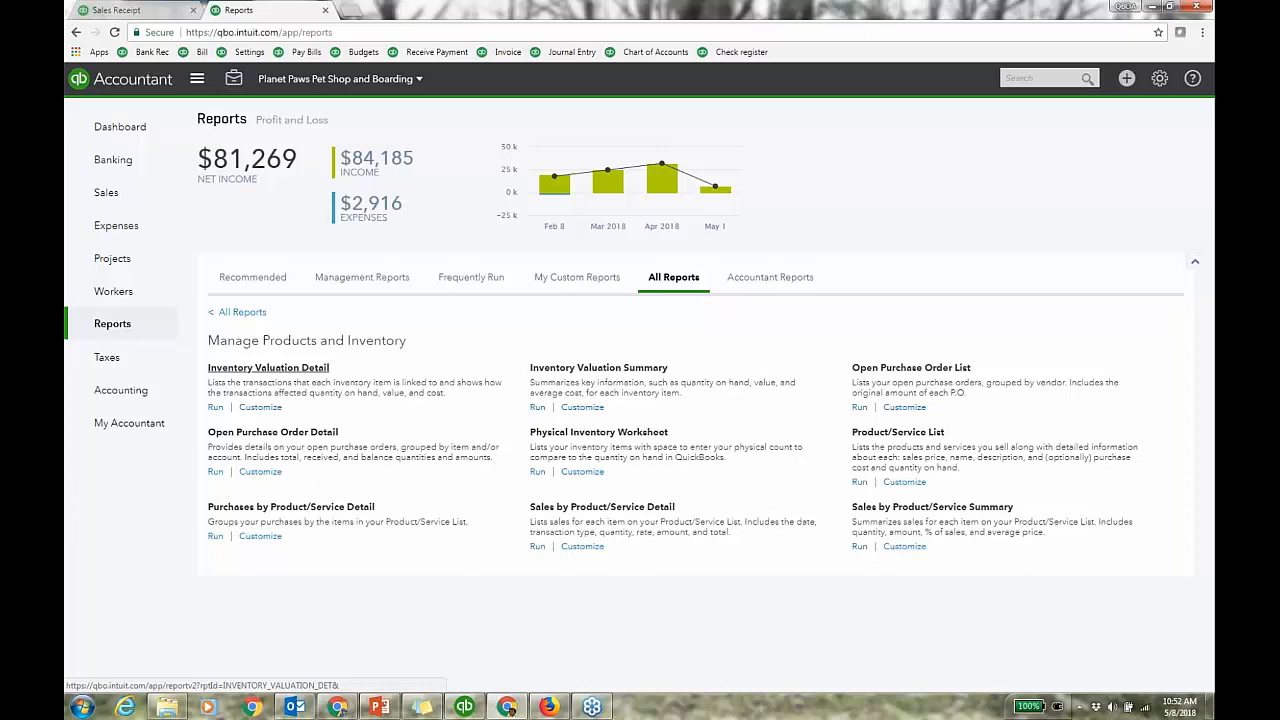
pyautogui.click(268, 367)
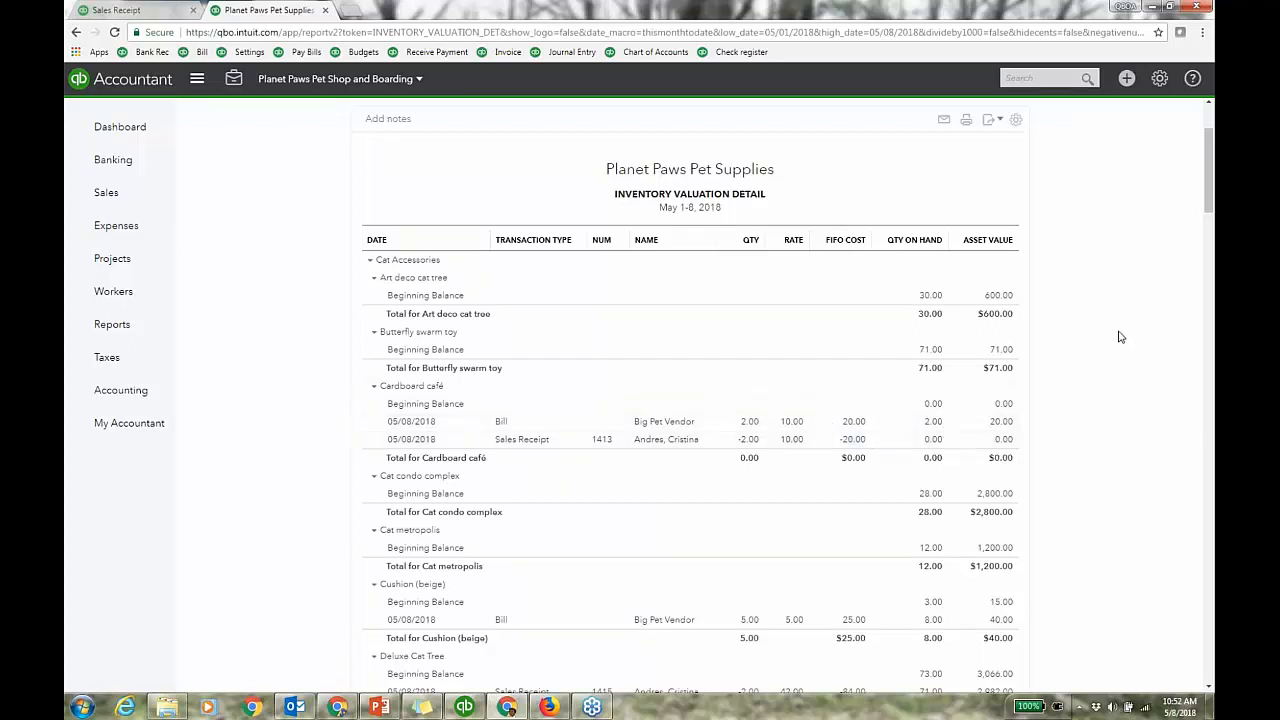
pyautogui.scroll(-4, 1120, 337)
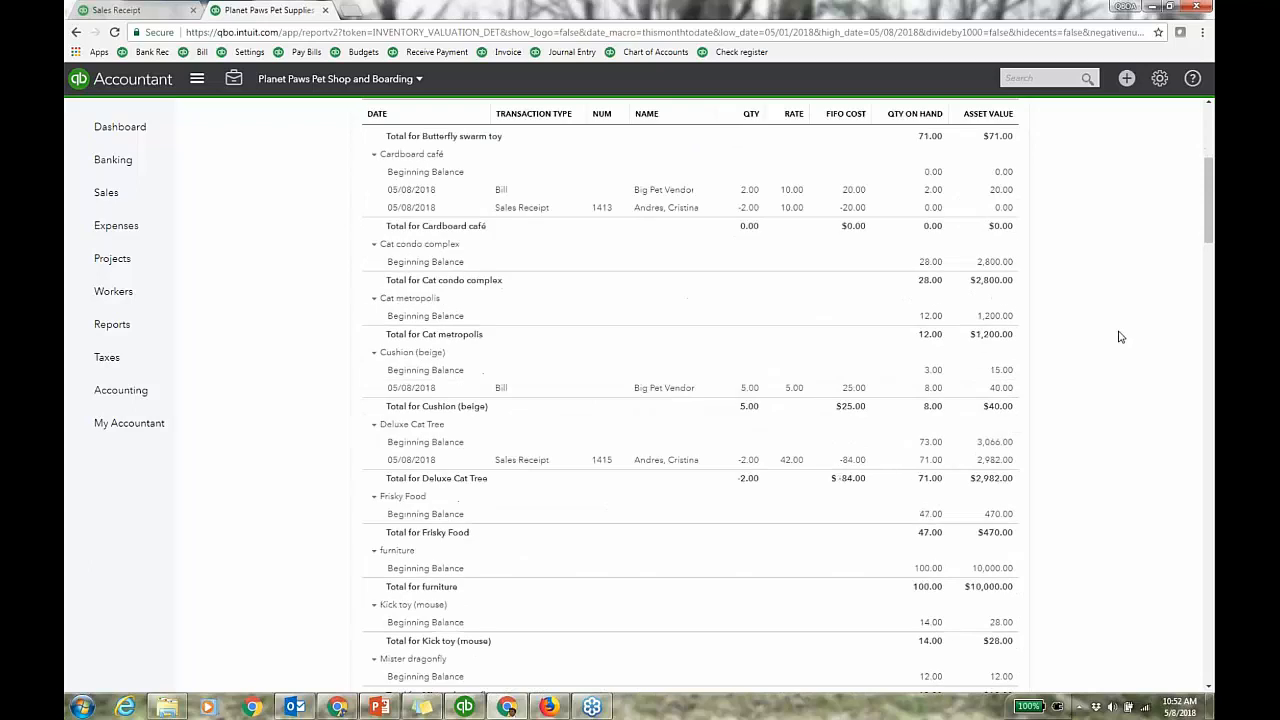
pyautogui.scroll(-3, 1120, 337)
pyautogui.scroll(8, 1125, 340)
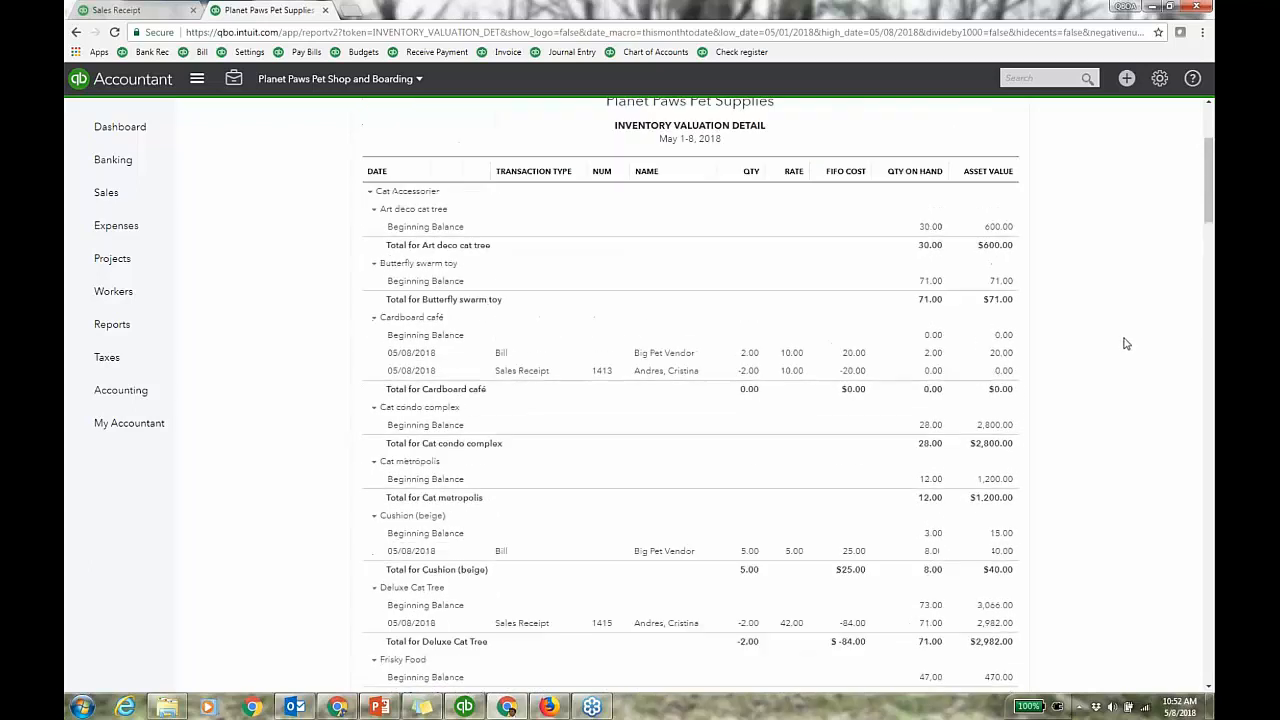
pyautogui.scroll(2, 1125, 343)
# Return to the report list, run the Inventory Valuation Summary and review the quantities and asset values by category
pyautogui.click(262, 114)
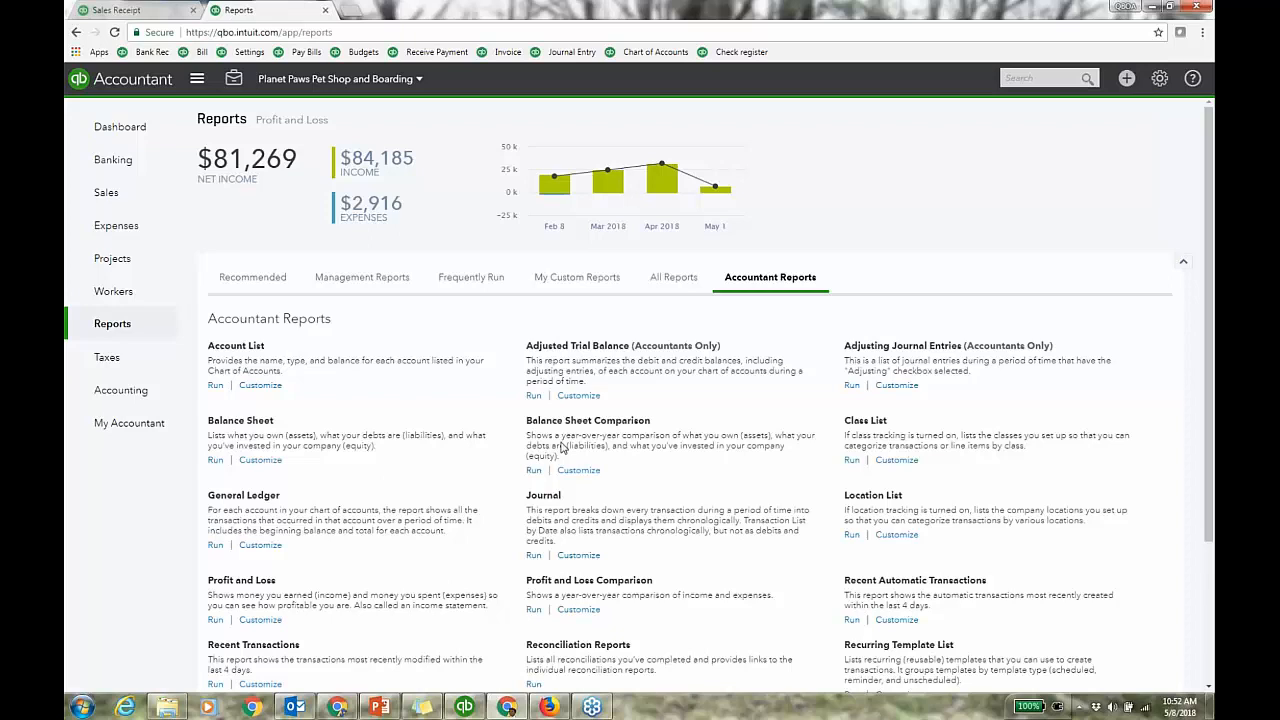
pyautogui.click(672, 280)
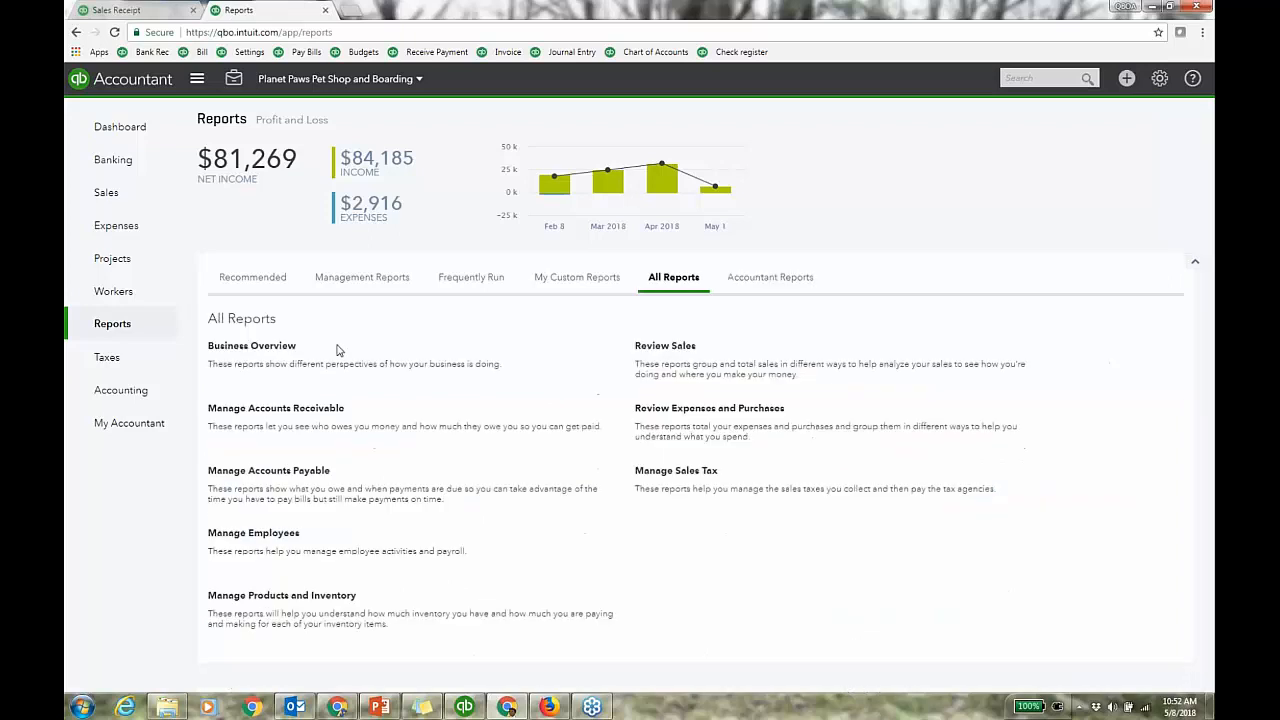
pyautogui.click(350, 597)
pyautogui.click(640, 368)
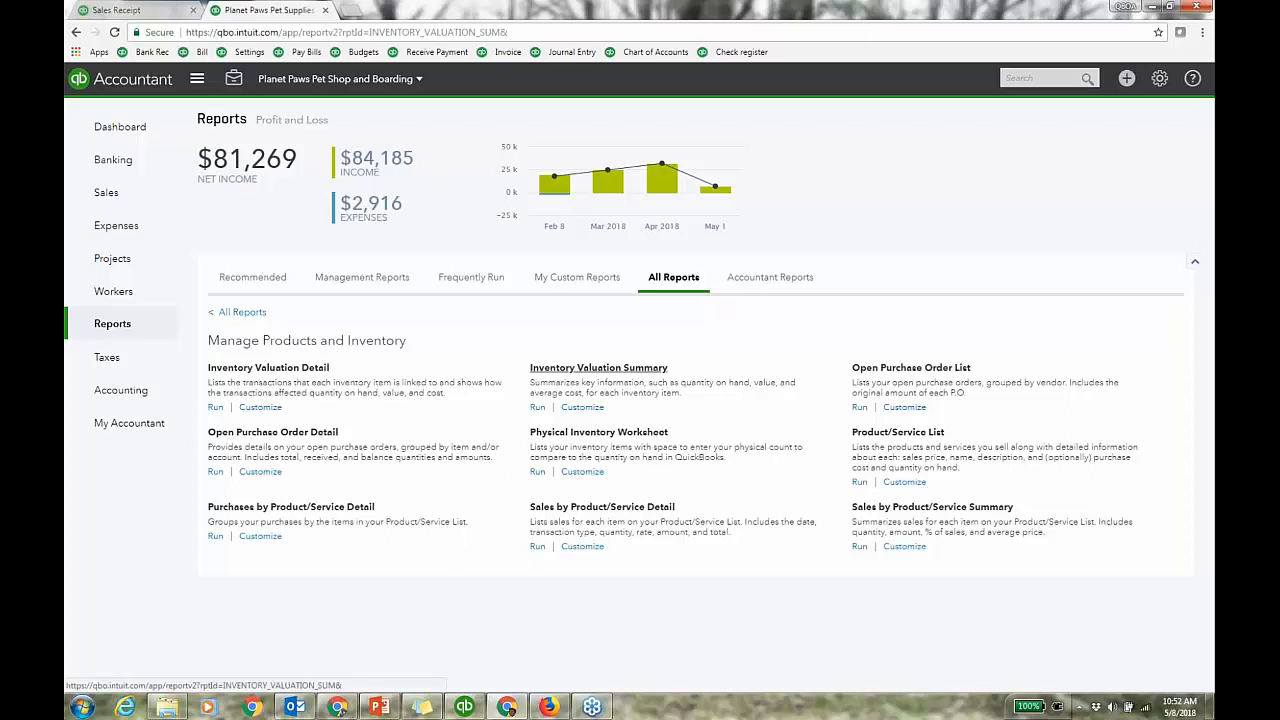
pyautogui.scroll(-3, 703, 357)
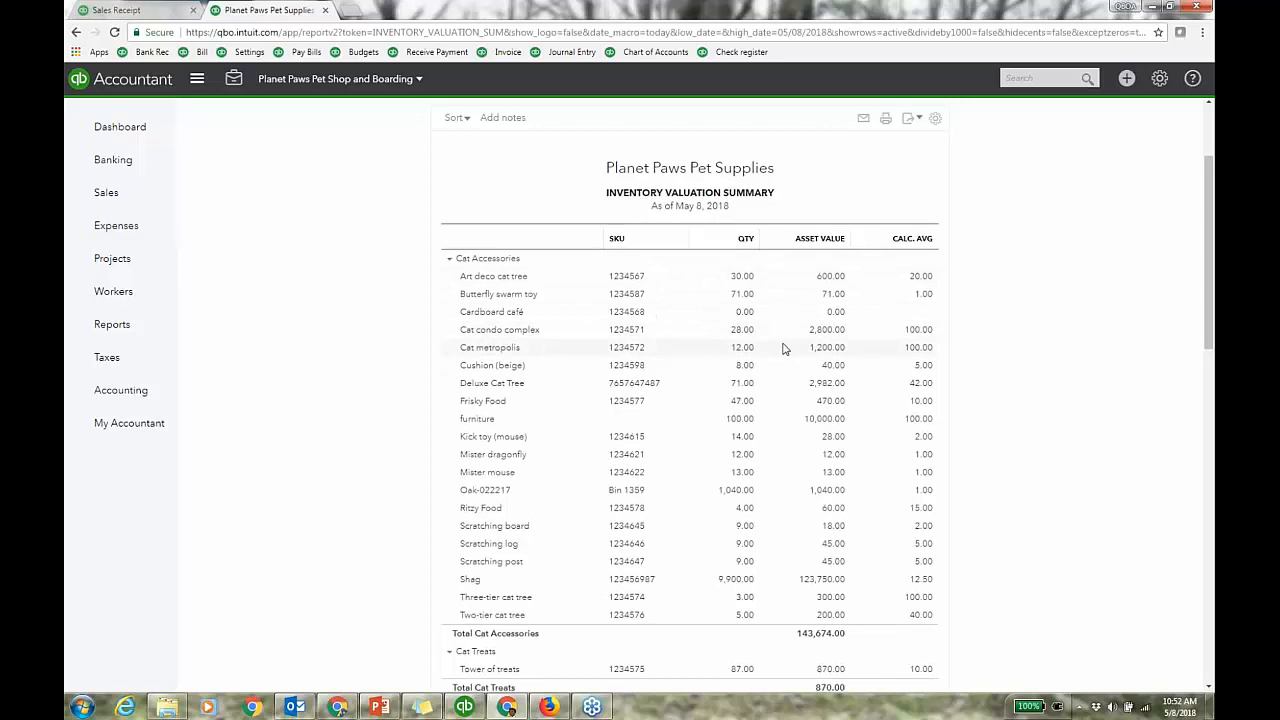
pyautogui.scroll(-3, 780, 350)
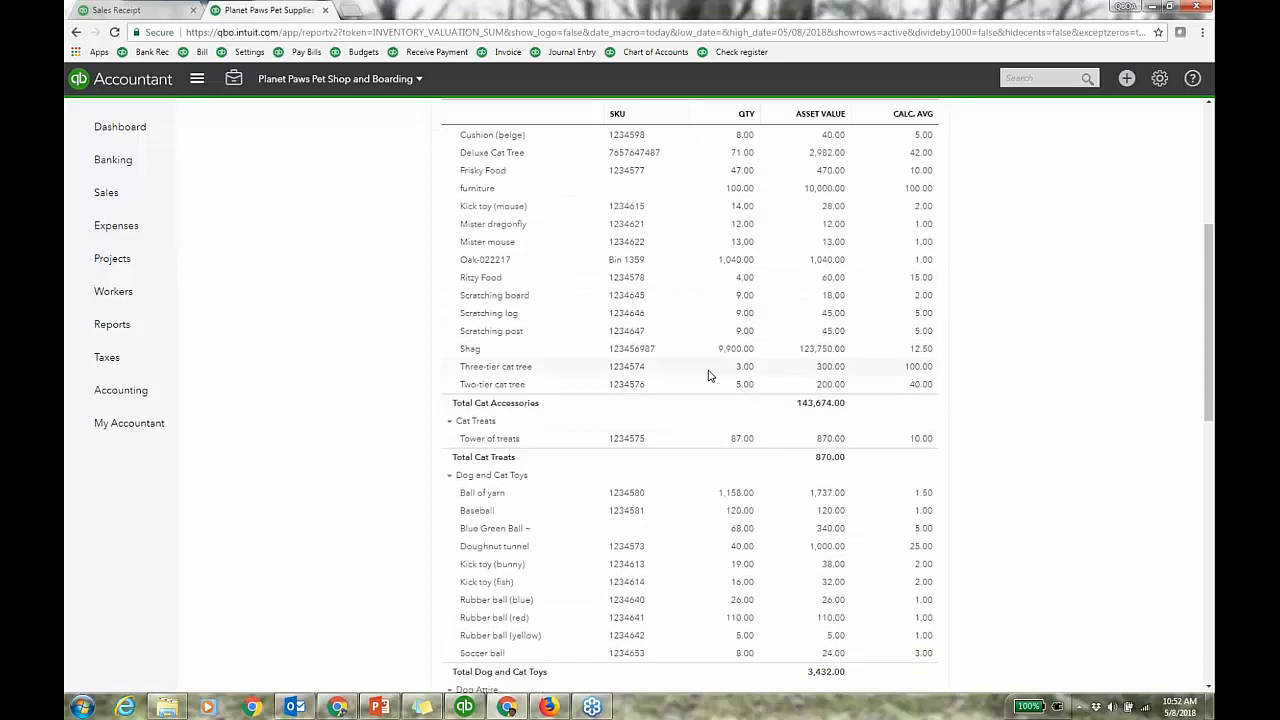
pyautogui.scroll(-2, 707, 376)
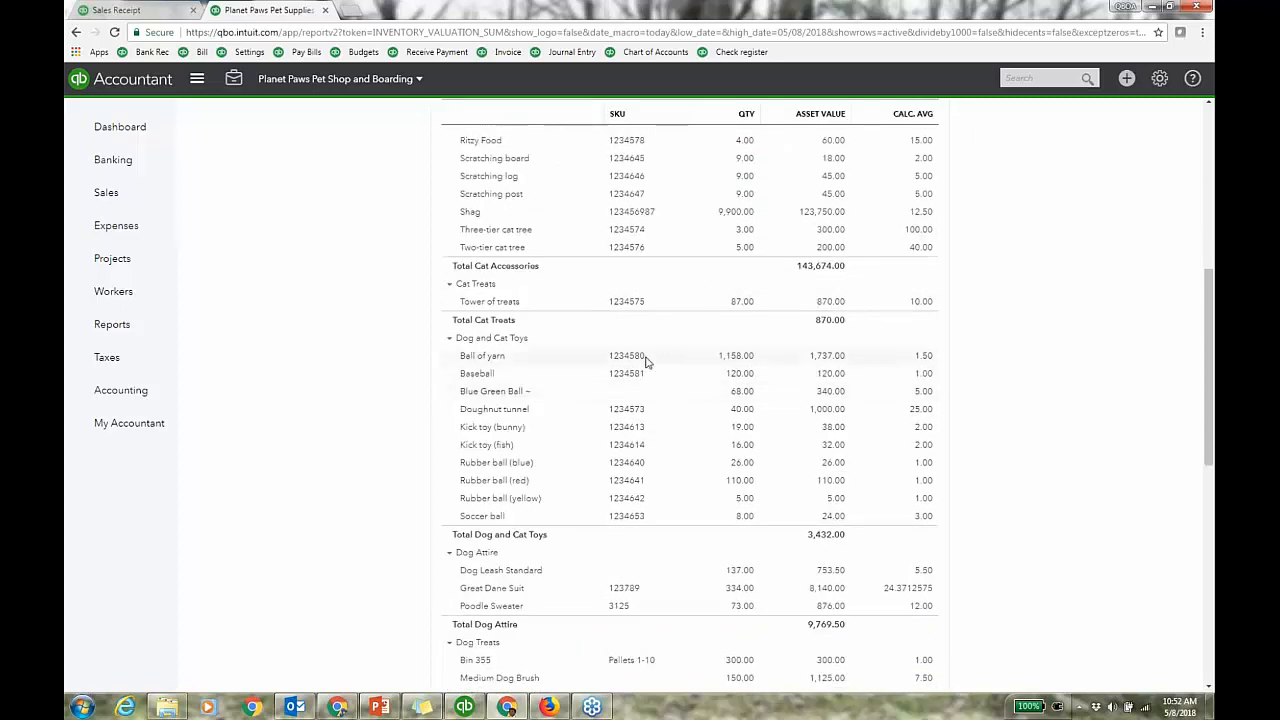
pyautogui.scroll(5, 646, 362)
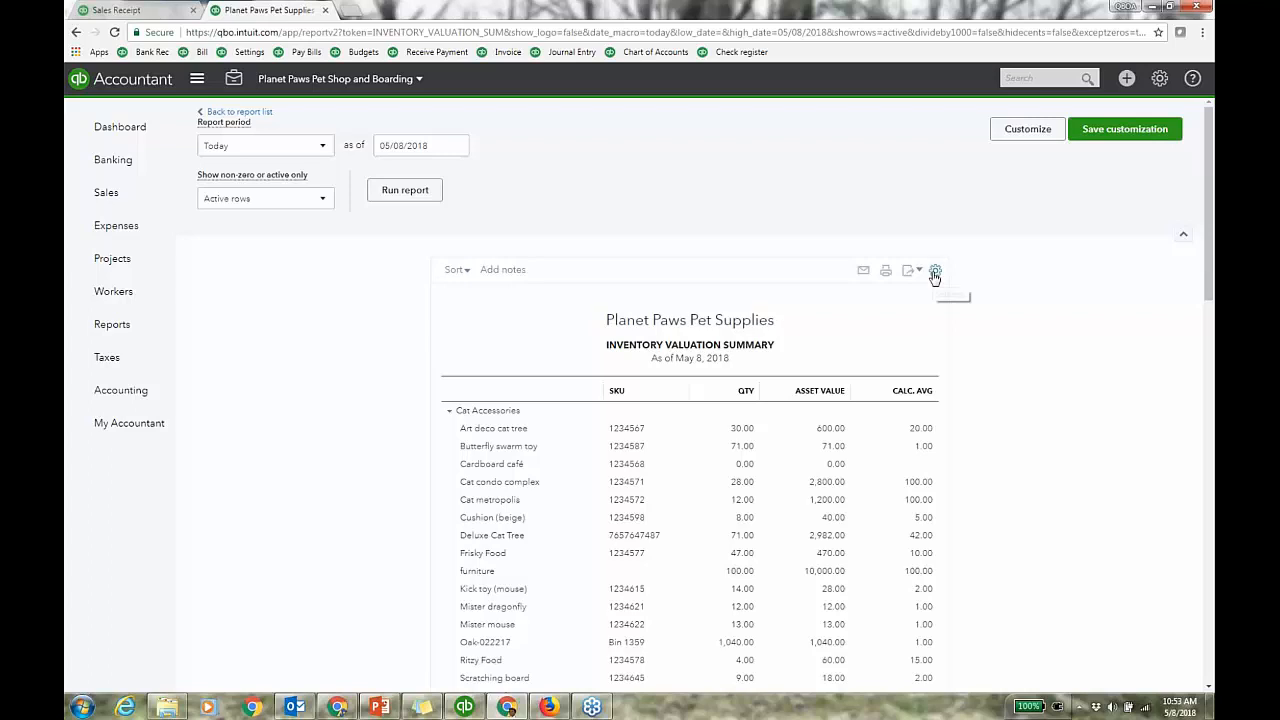
# Inspect the summary report's Filter and Rows/Columns customization options, close them, and close the Sales Receipt browser tab
pyautogui.click(1028, 129)
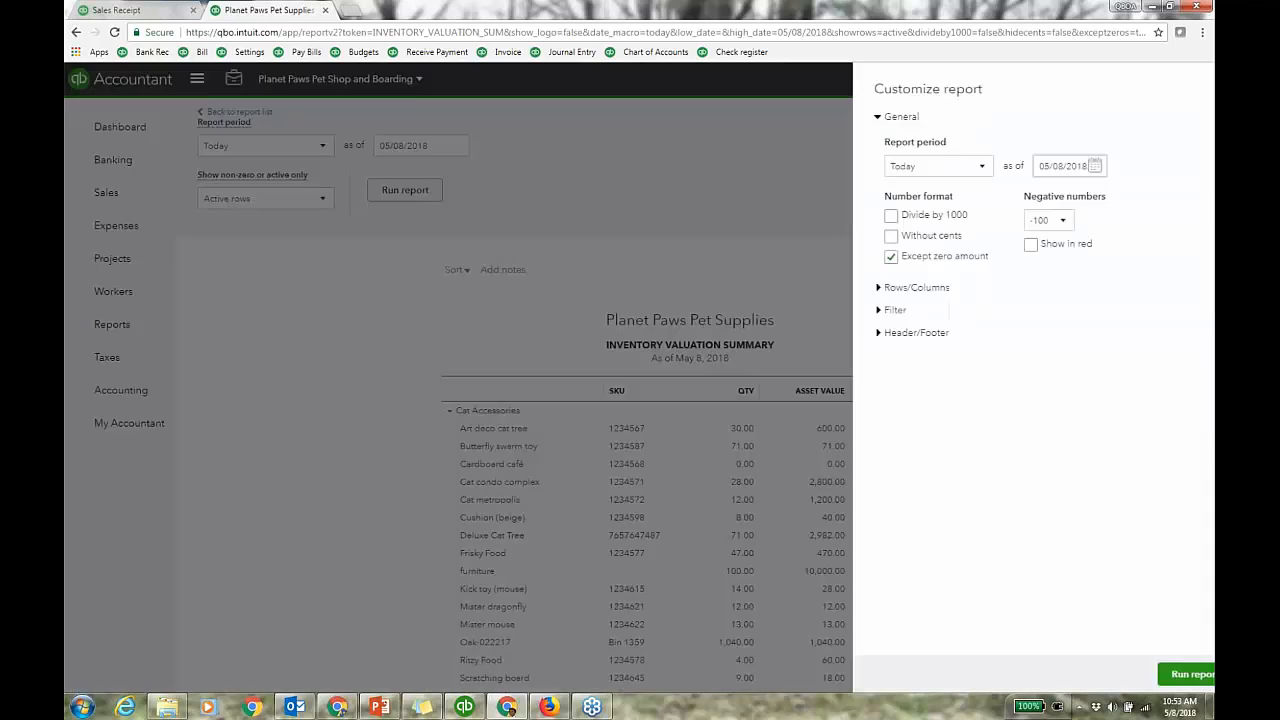
pyautogui.click(868, 311)
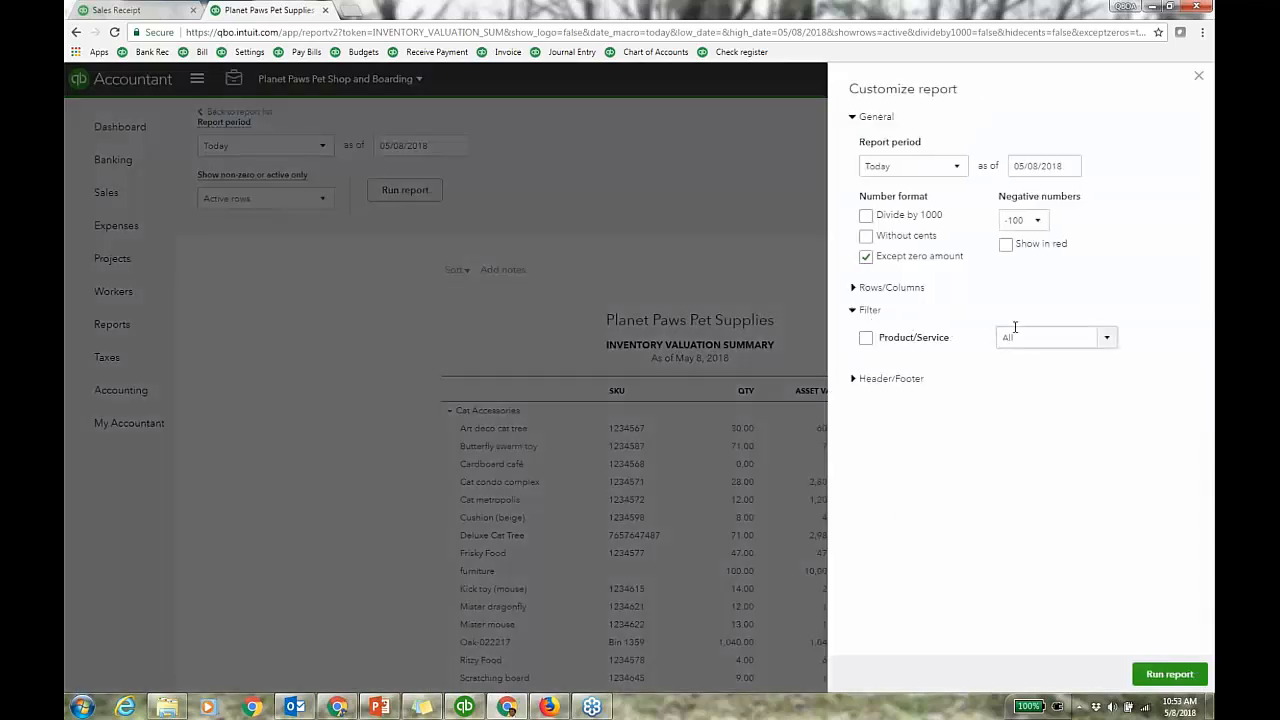
pyautogui.click(866, 338)
pyautogui.click(854, 294)
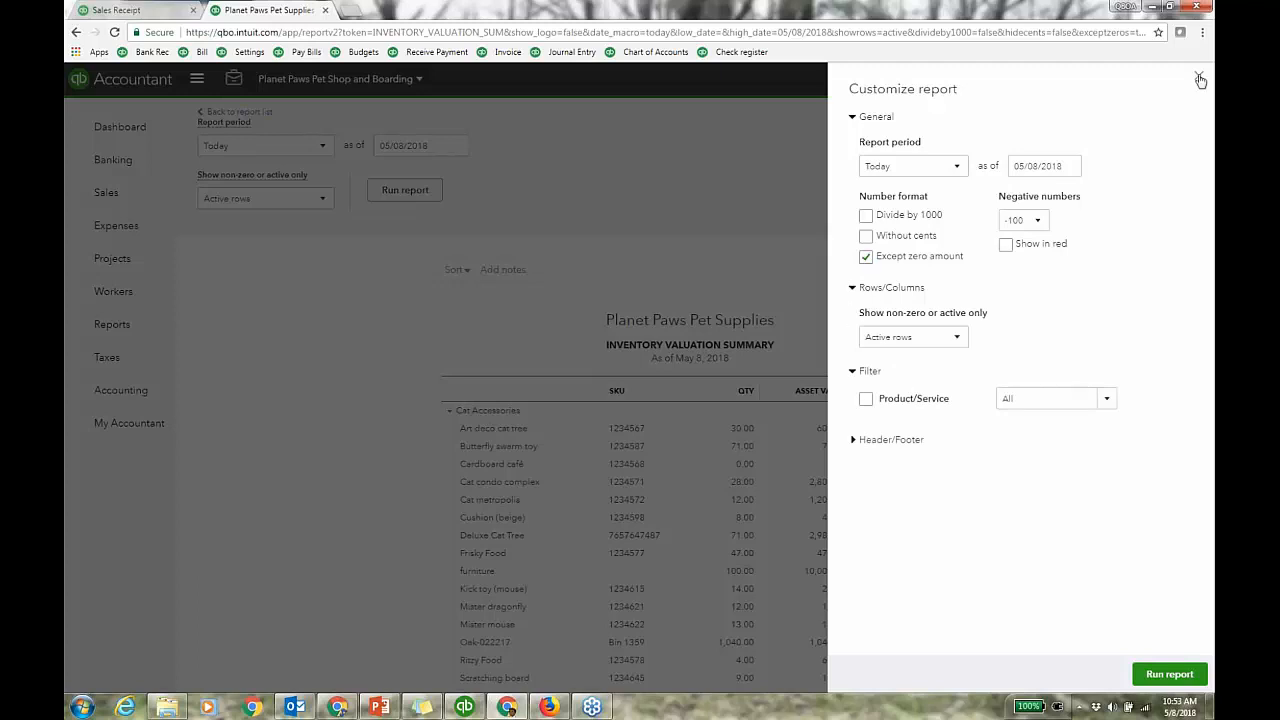
pyautogui.click(1197, 77)
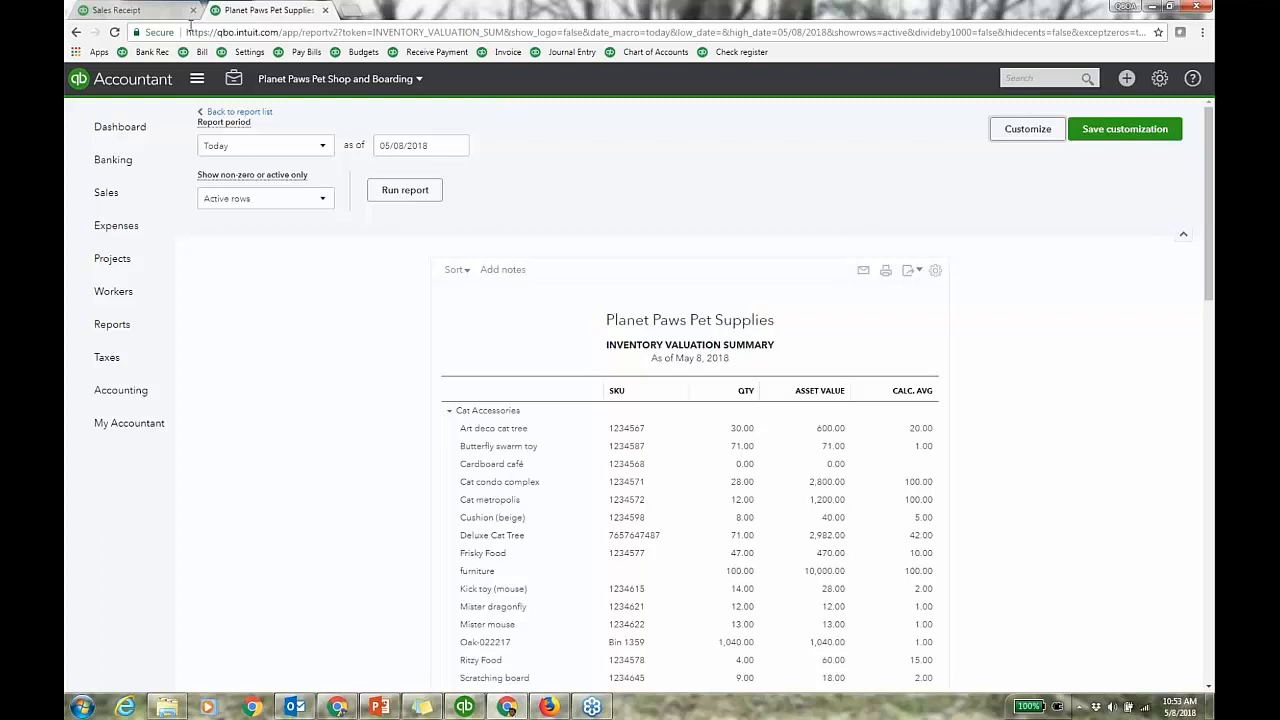
pyautogui.click(193, 11)
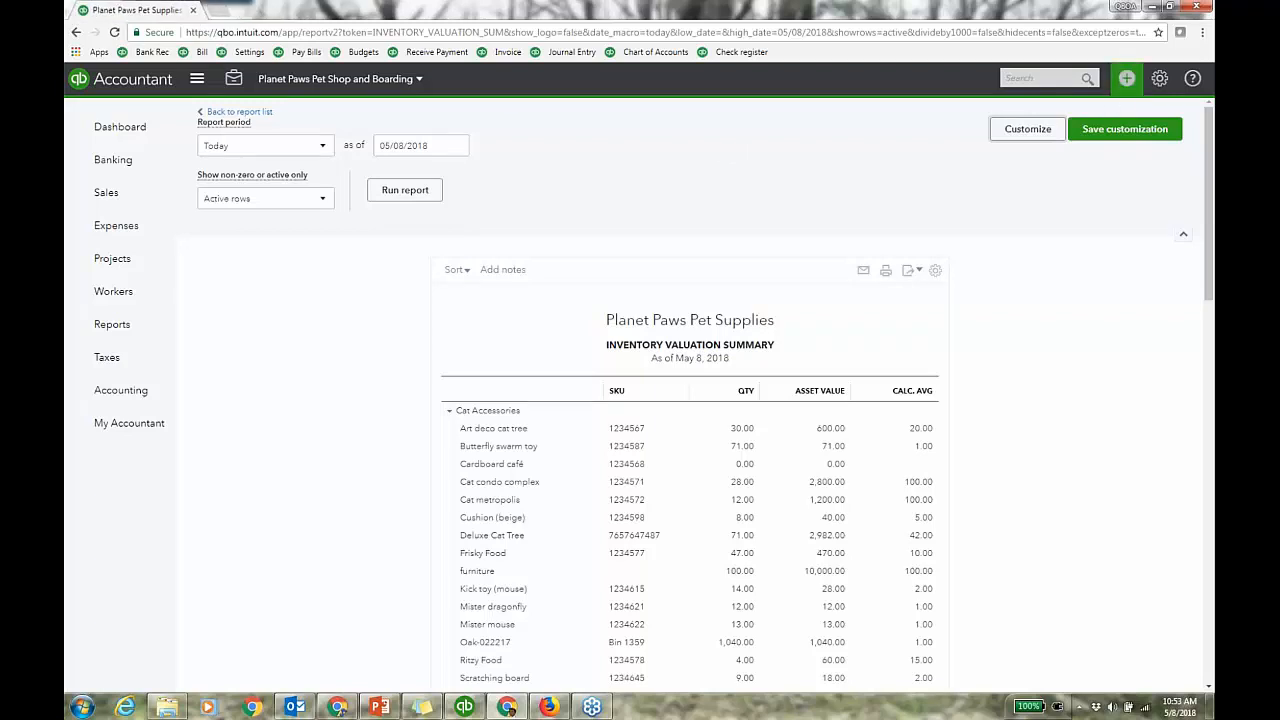
# Start a new delayed charge, choose the customer, begin the first product line, and leave the form without saving
pyautogui.click(1126, 82)
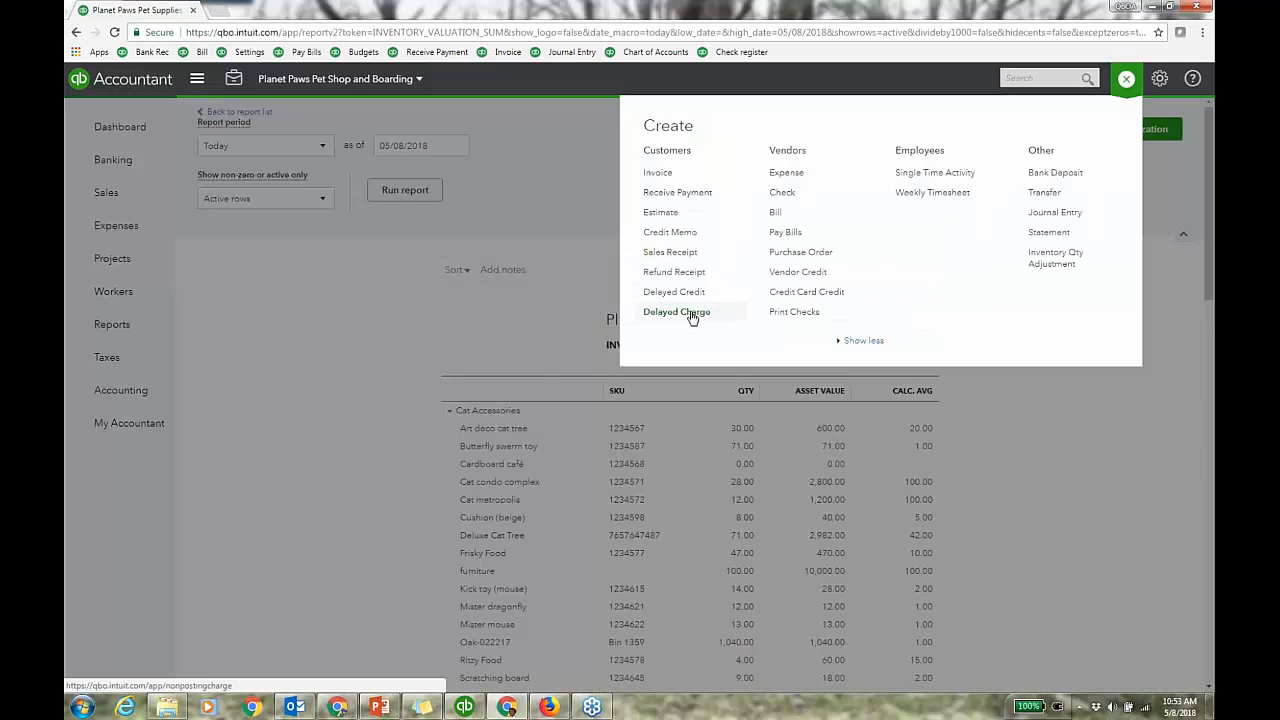
pyautogui.click(692, 314)
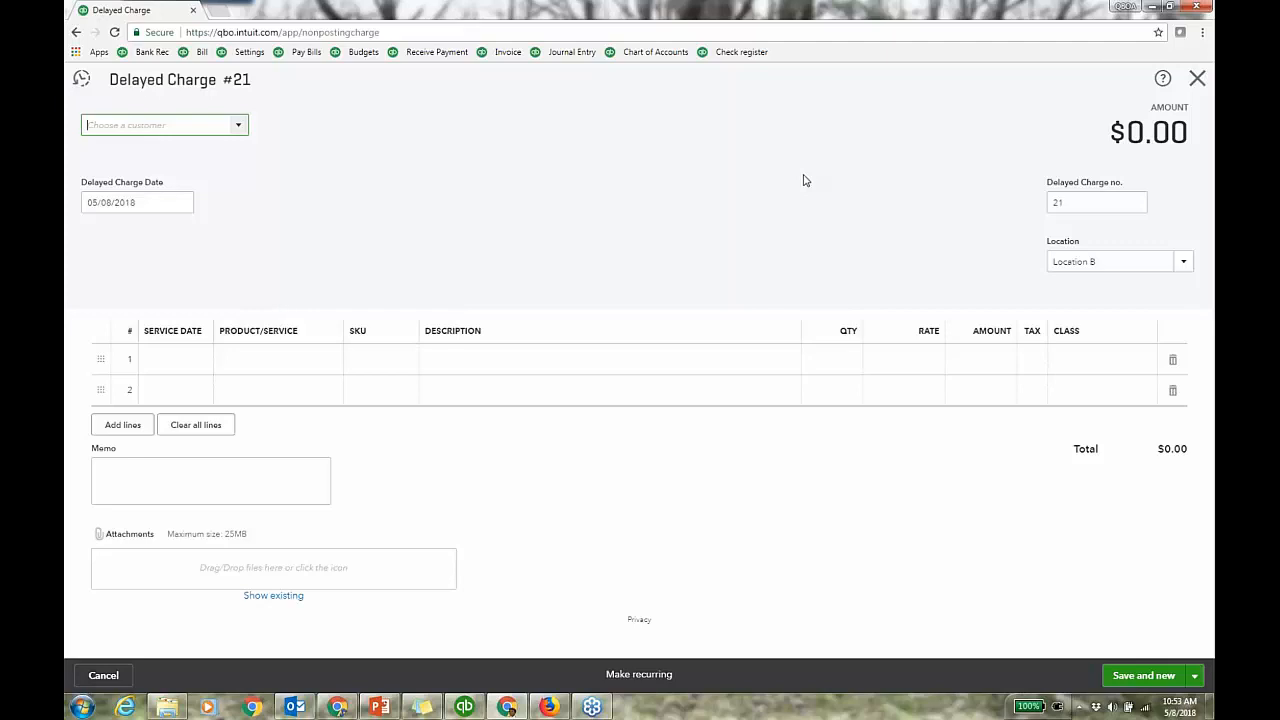
pyautogui.click(239, 128)
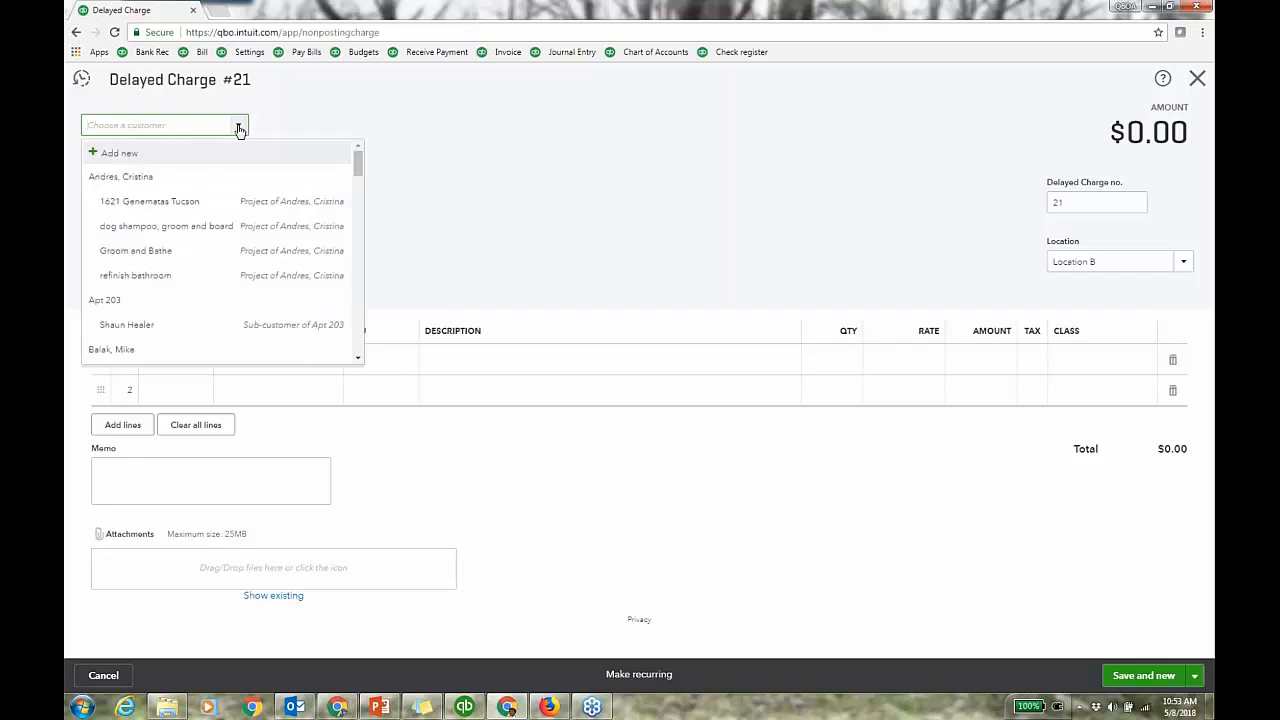
pyautogui.click(152, 177)
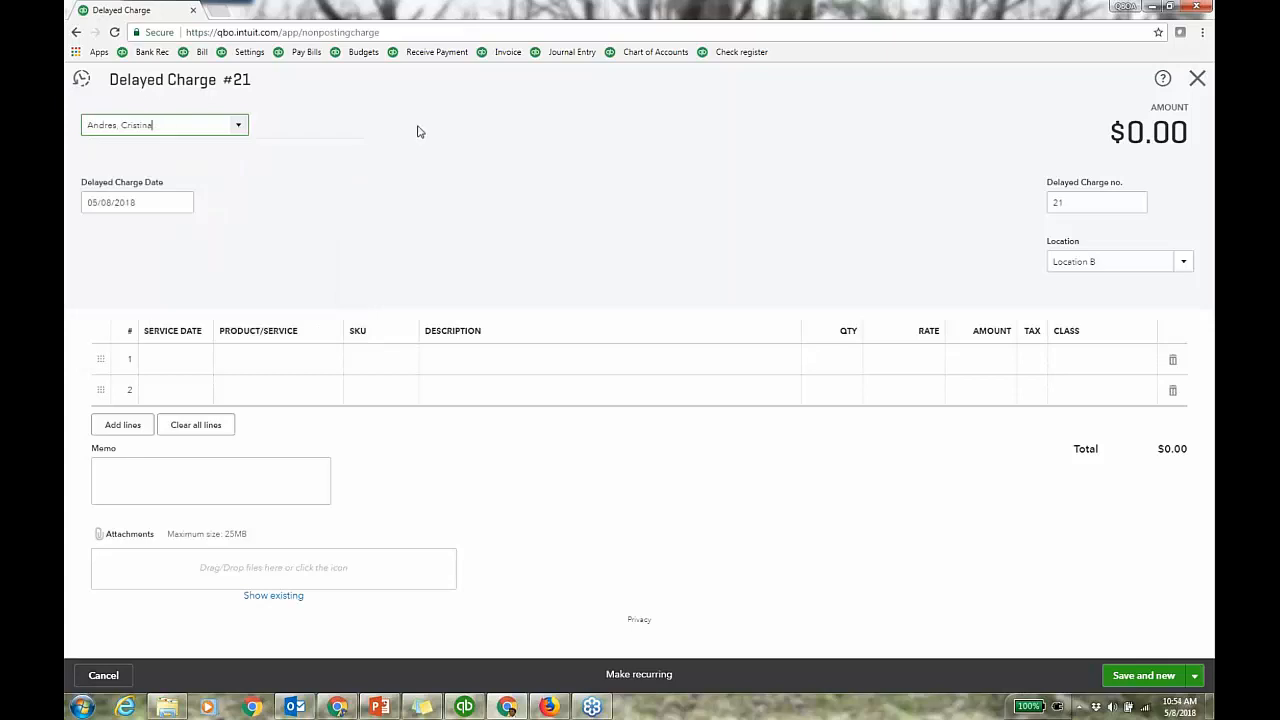
pyautogui.click(330, 362)
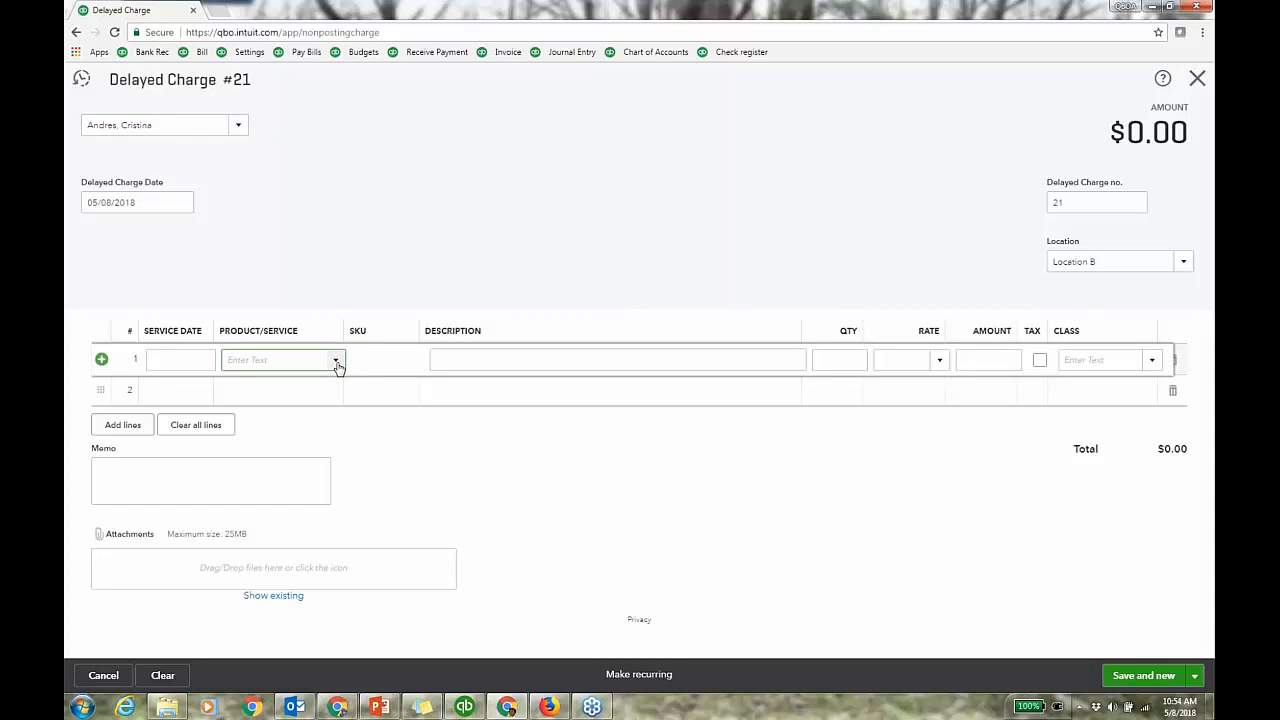
pyautogui.click(1197, 83)
pyautogui.click(728, 400)
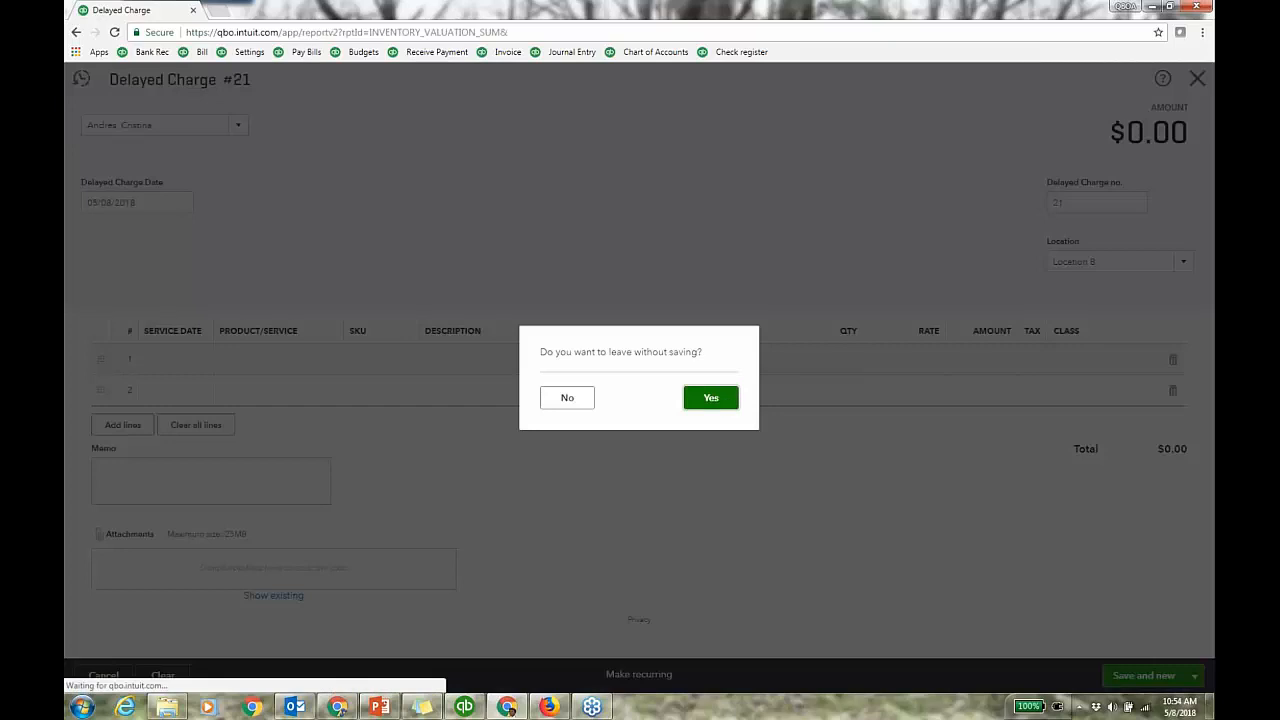
# Leave the Inventory Valuation Summary report and open the company's Recurring Transactions list
pyautogui.scroll(-2, 773, 190)
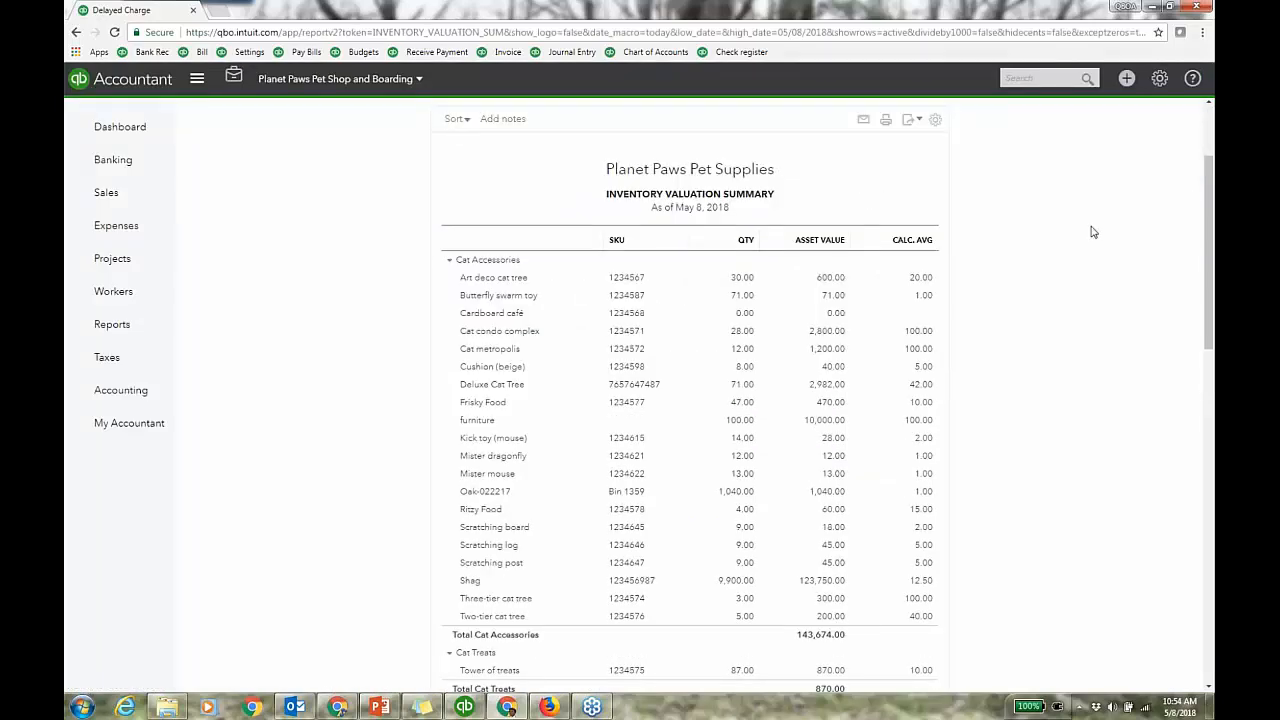
pyautogui.scroll(2, 1036, 234)
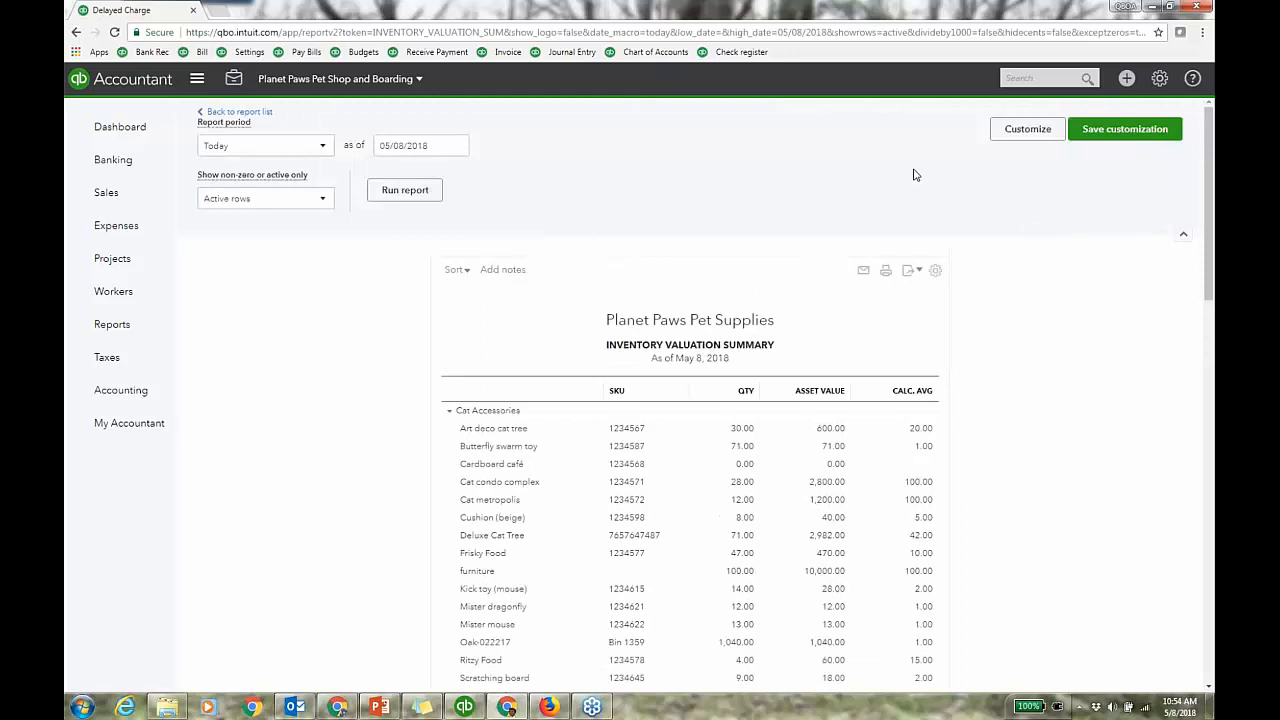
pyautogui.click(1160, 79)
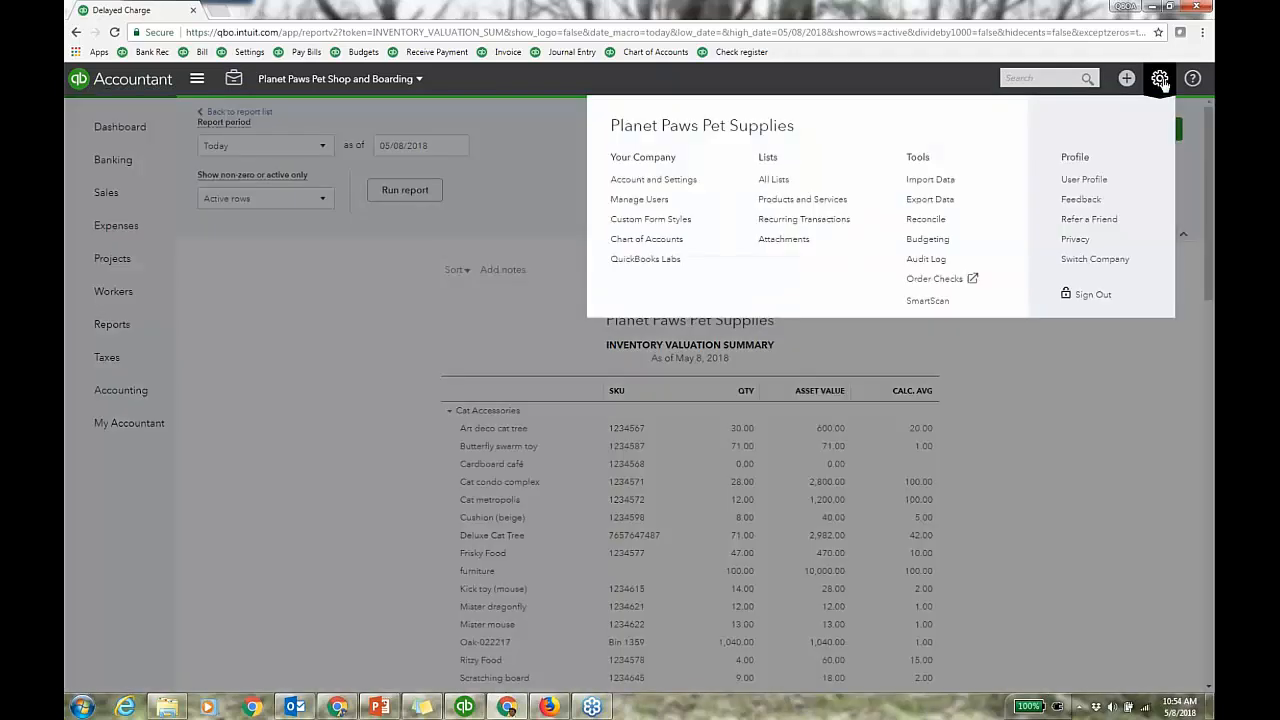
pyautogui.click(826, 221)
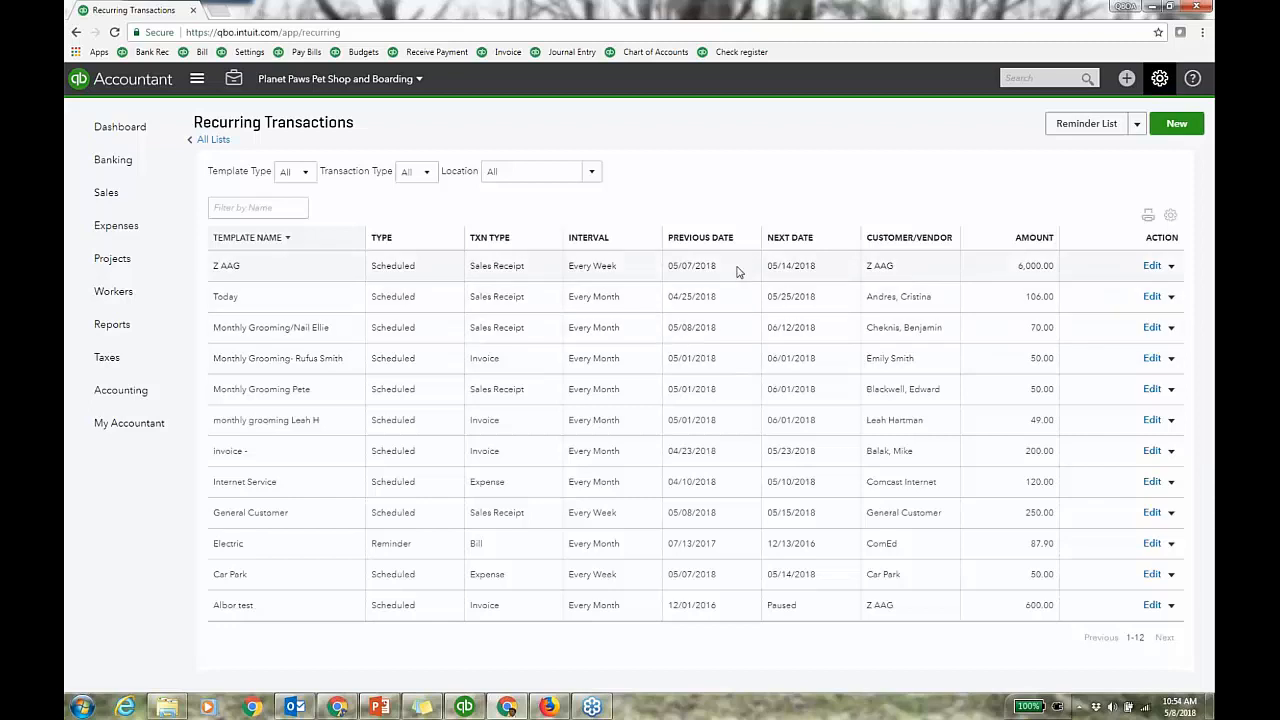
# Open the Z AAG recurring sales receipt template, enable automatic email sending, and leave the template without saving
pyautogui.click(1151, 266)
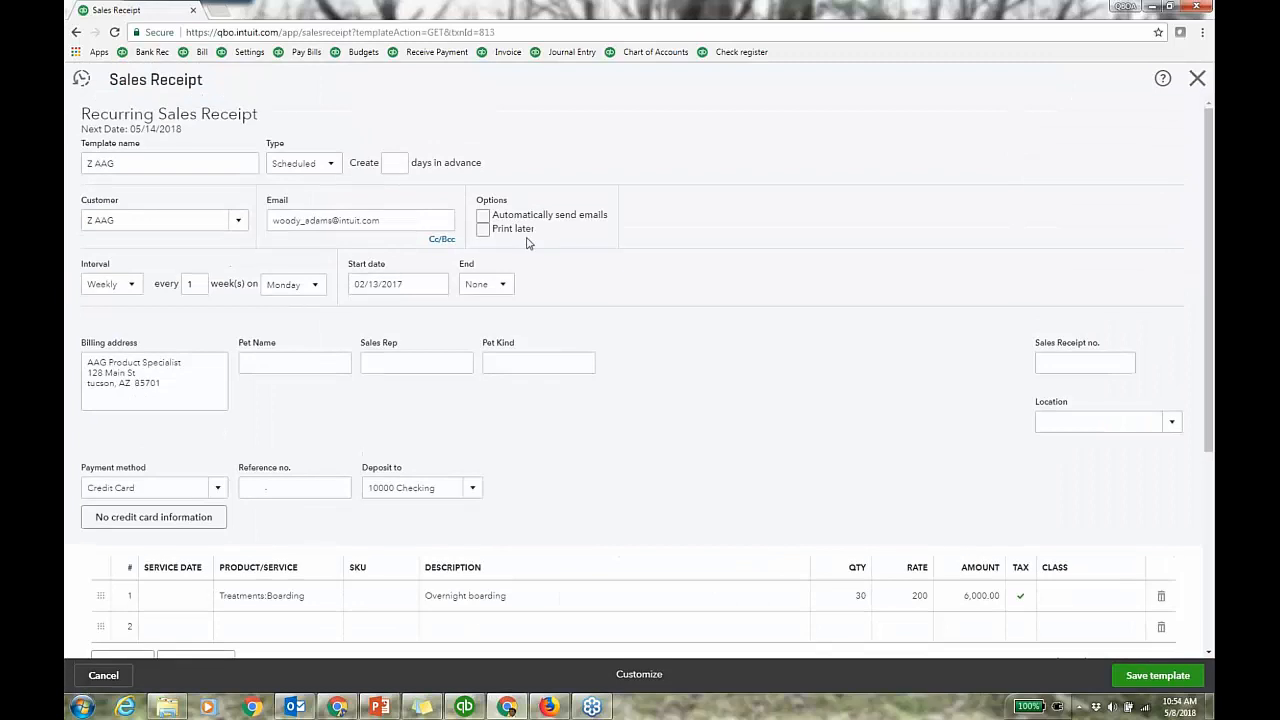
pyautogui.click(482, 216)
pyautogui.click(1198, 80)
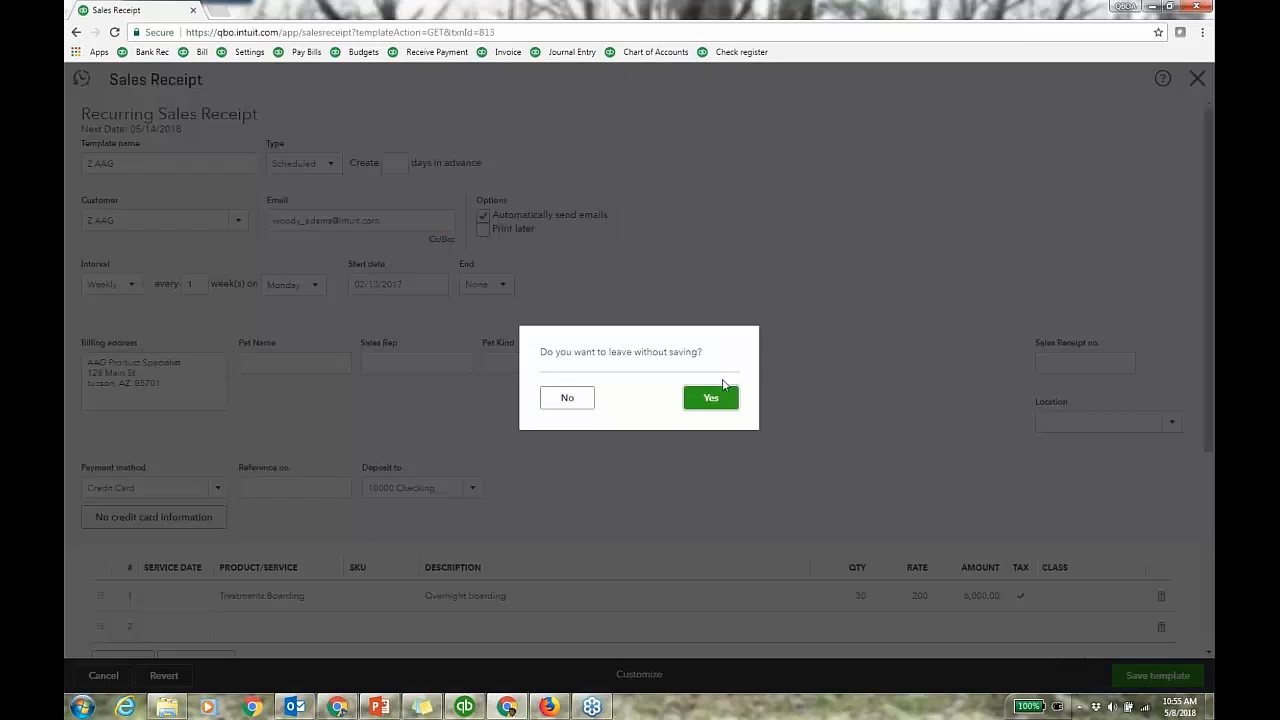
pyautogui.click(708, 397)
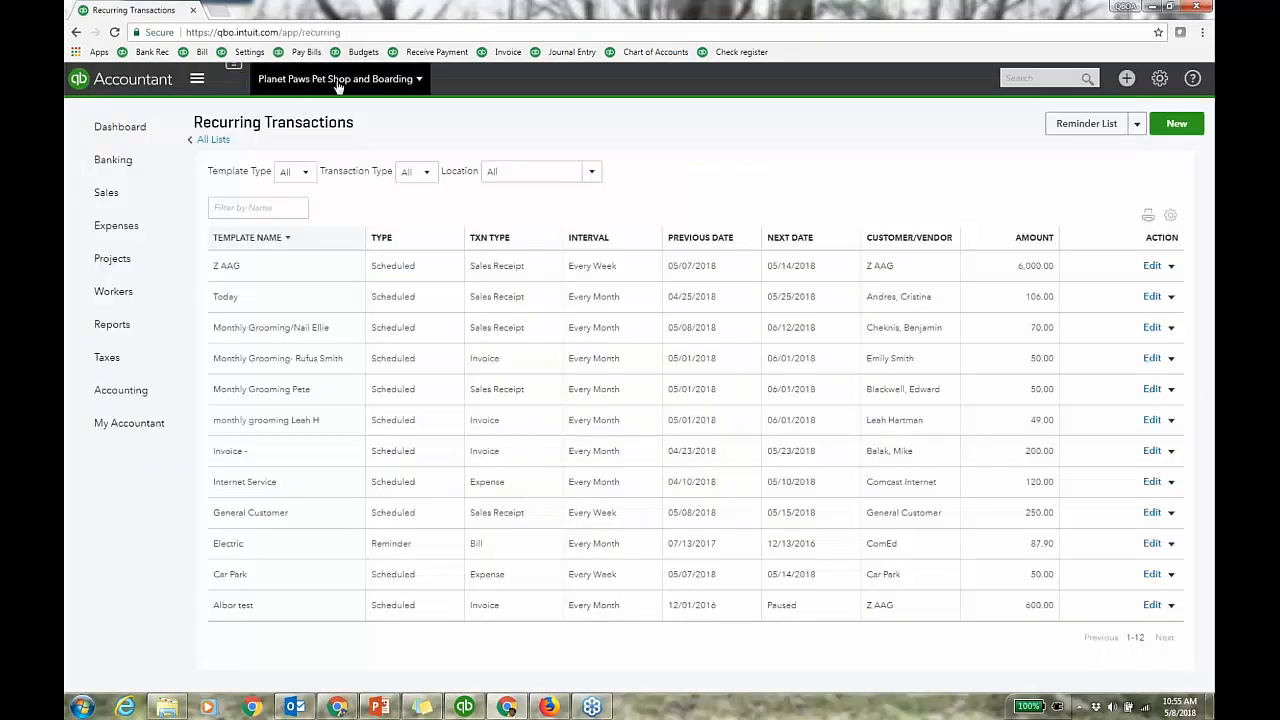
# Look through the list of client companies and close it without switching
pyautogui.click(338, 80)
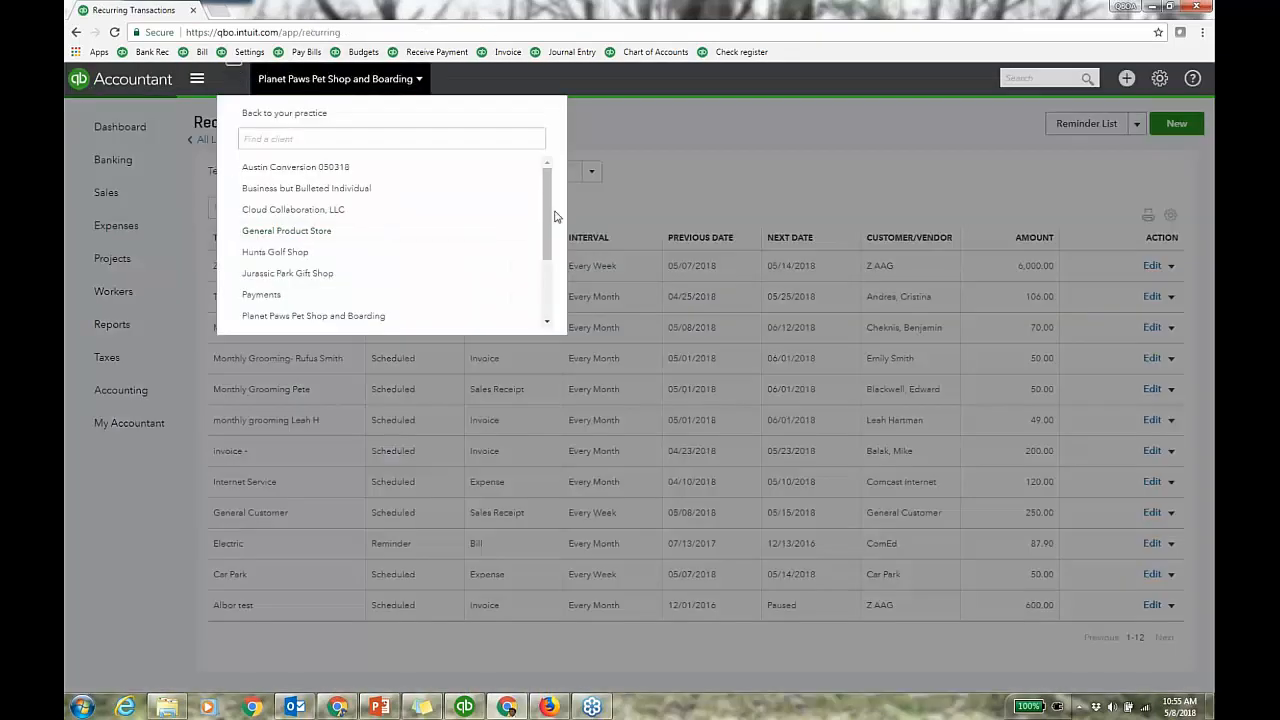
pyautogui.moveTo(548, 220); pyautogui.dragTo(553, 277)
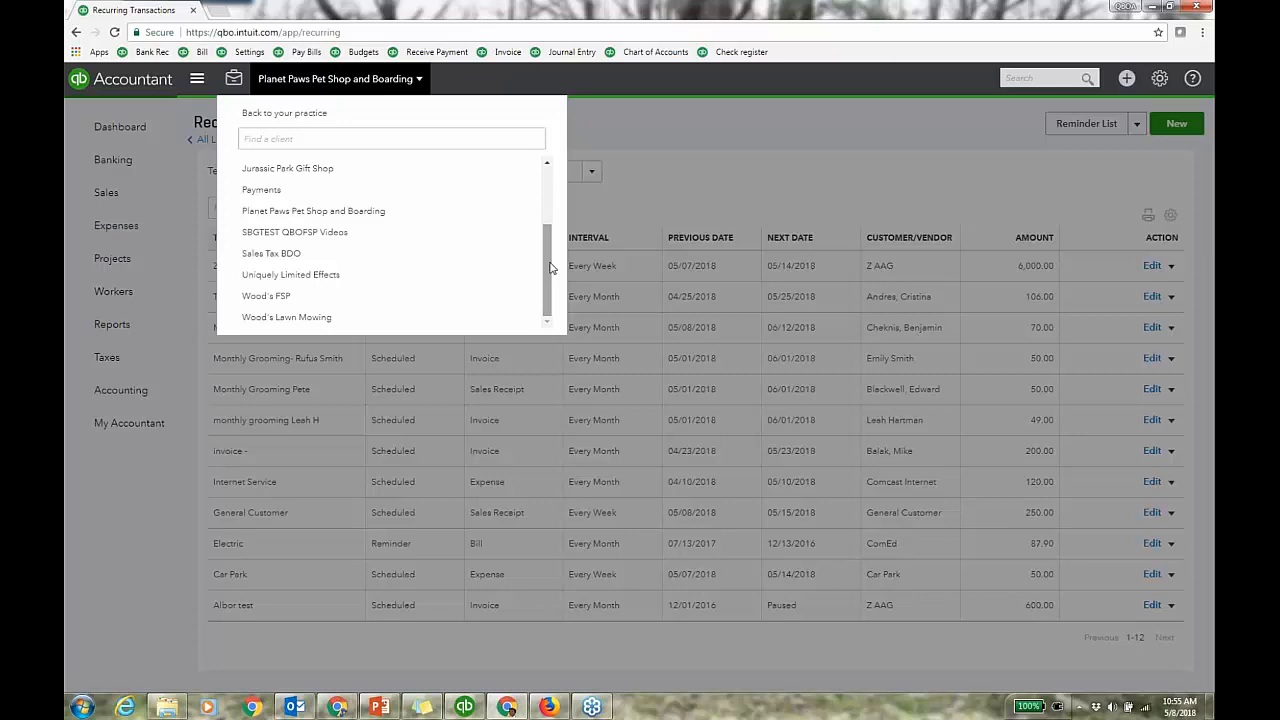
pyautogui.click(845, 121)
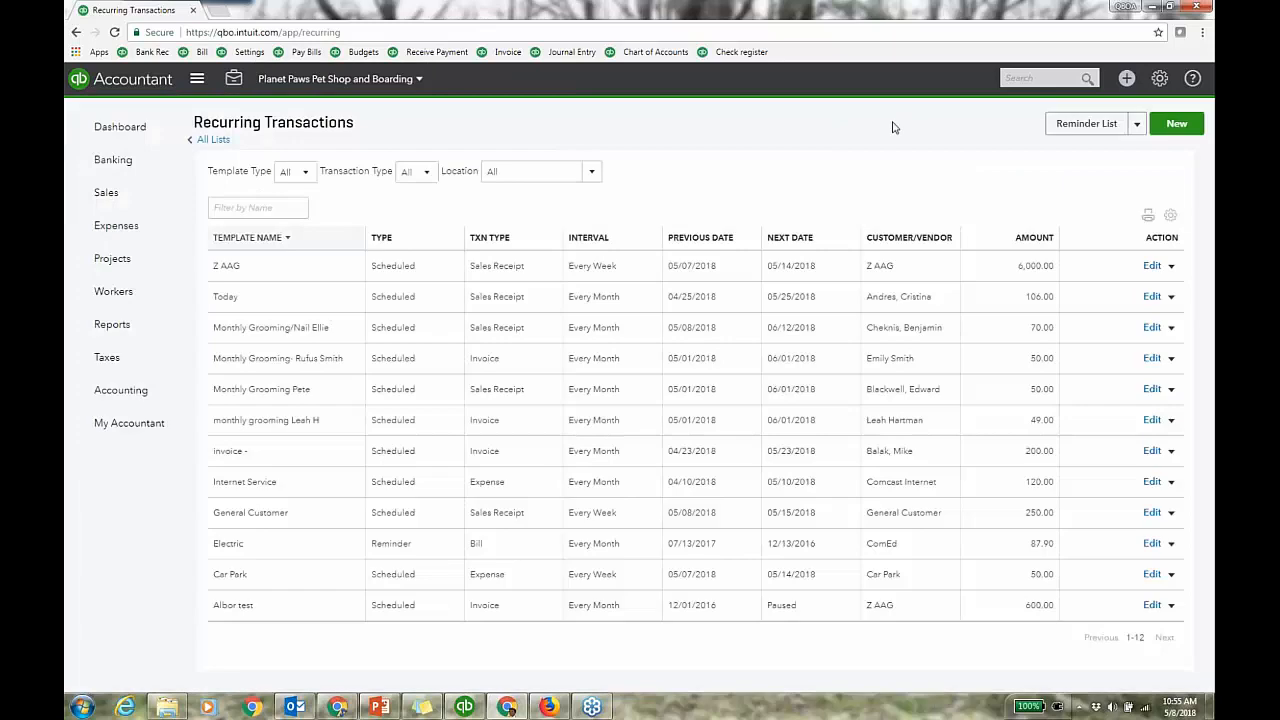
# Open the Products and Services data import and upload a product file from the WIP folder
pyautogui.click(1159, 78)
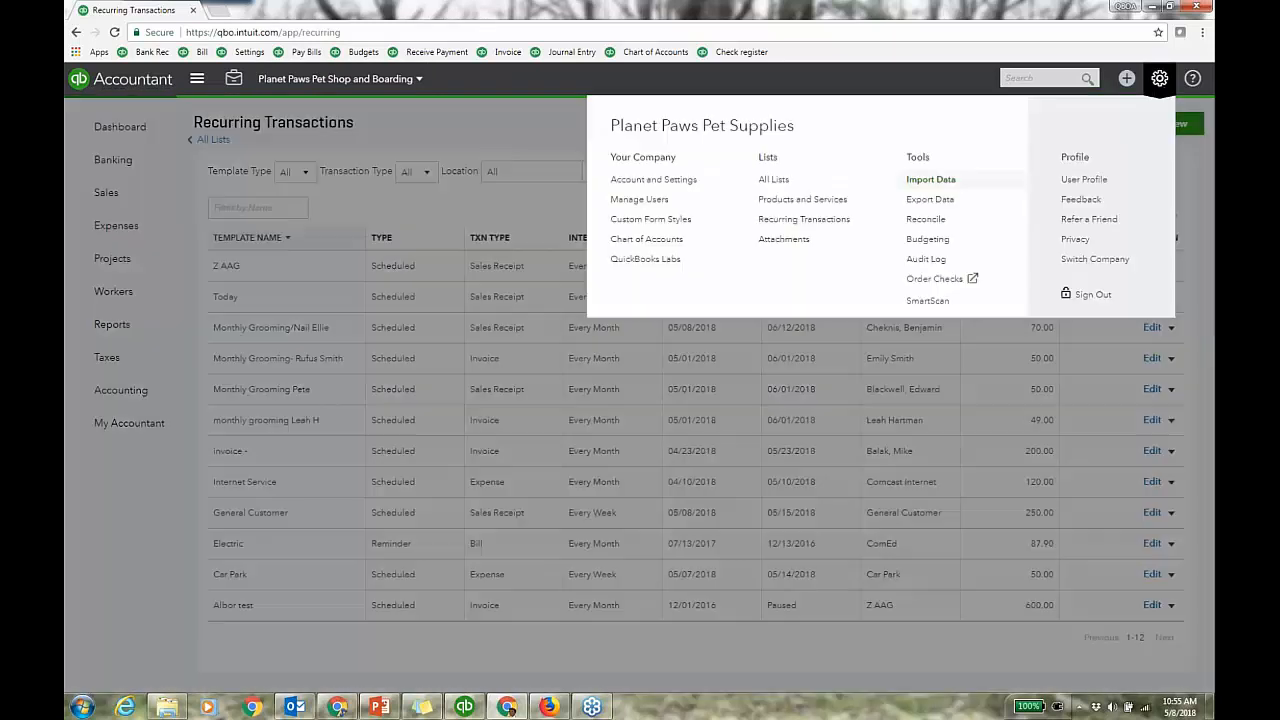
pyautogui.click(958, 182)
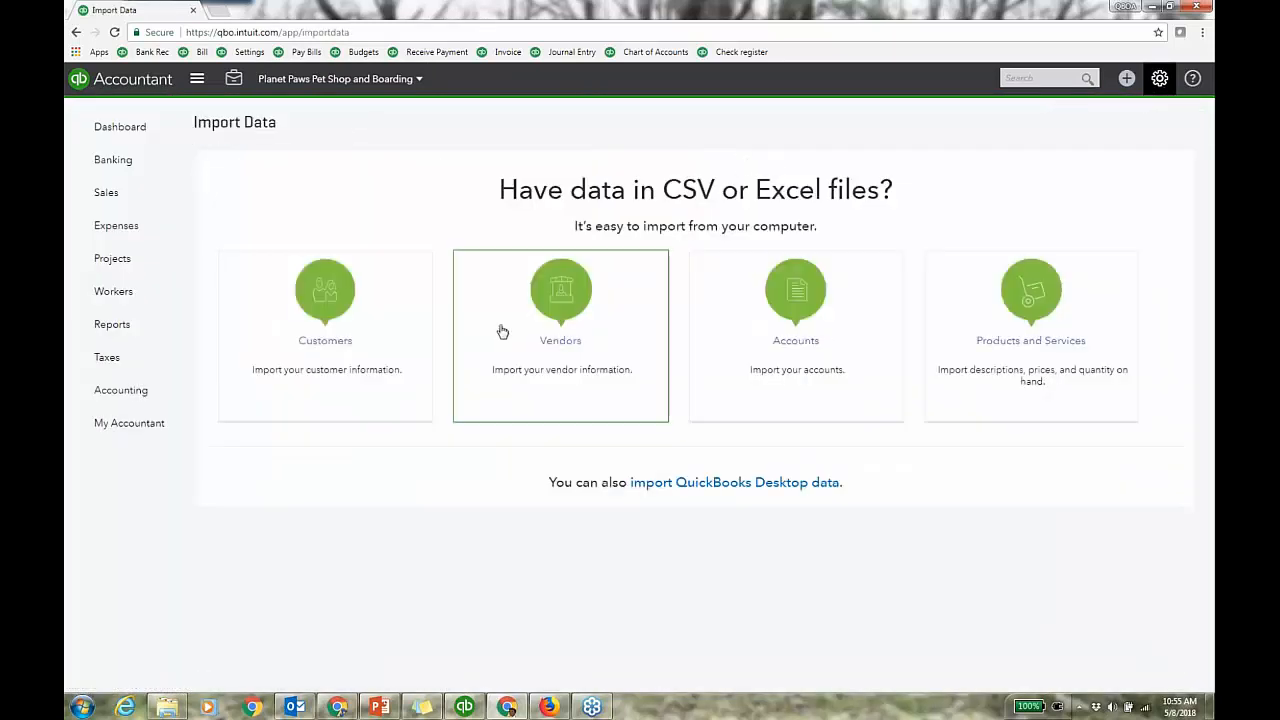
pyautogui.click(1022, 300)
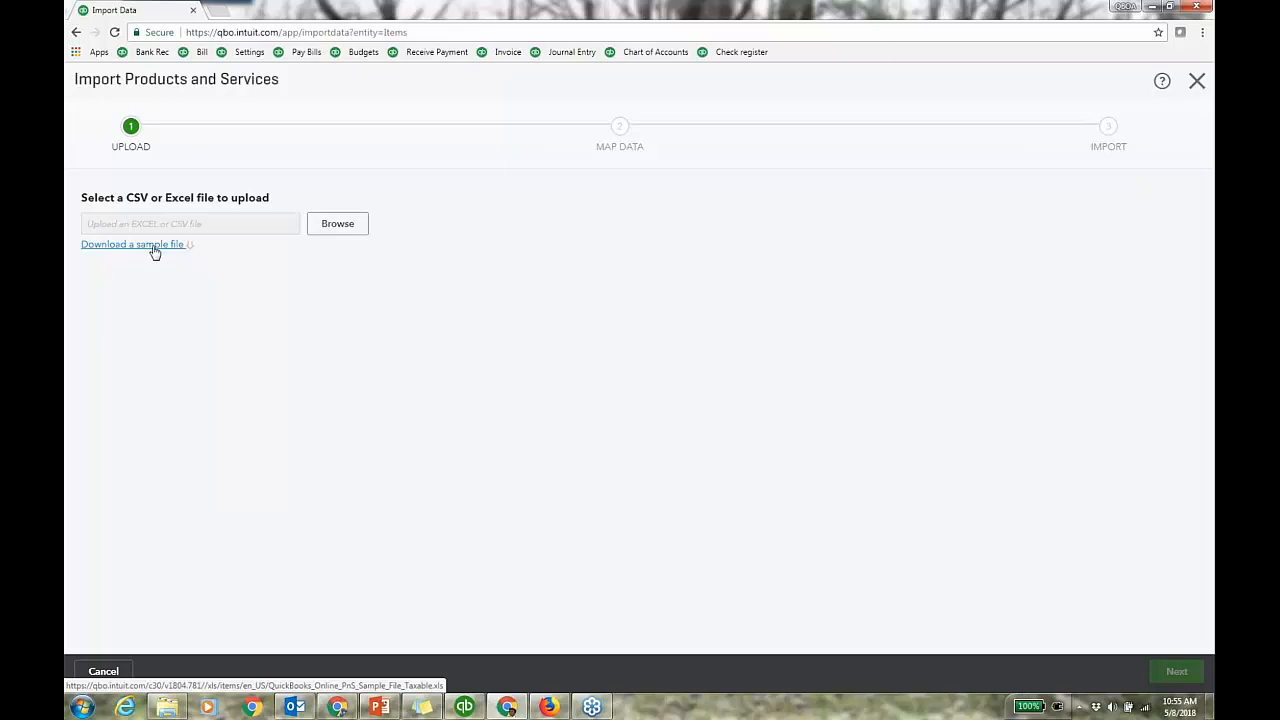
pyautogui.click(337, 223)
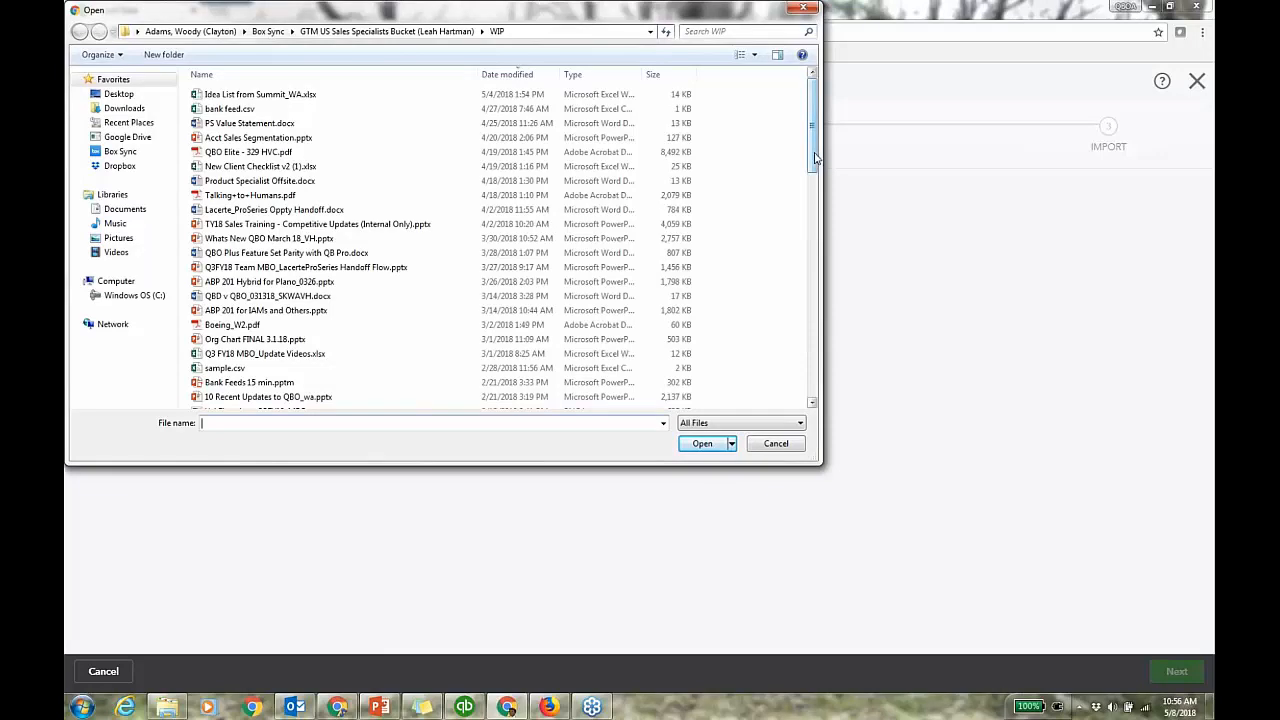
pyautogui.scroll(-1, 814, 157)
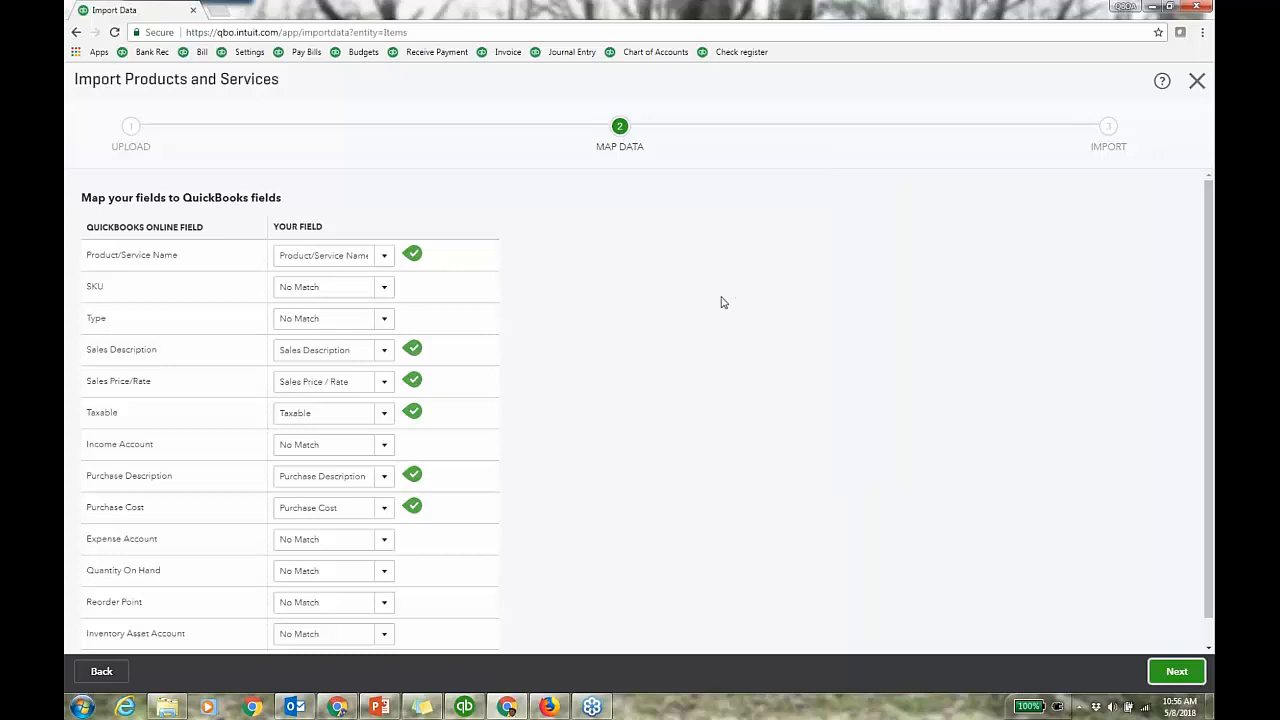
# Inspect the field choices for Product/Service Name and continue to the import review with the mapping as it is
pyautogui.click(383, 258)
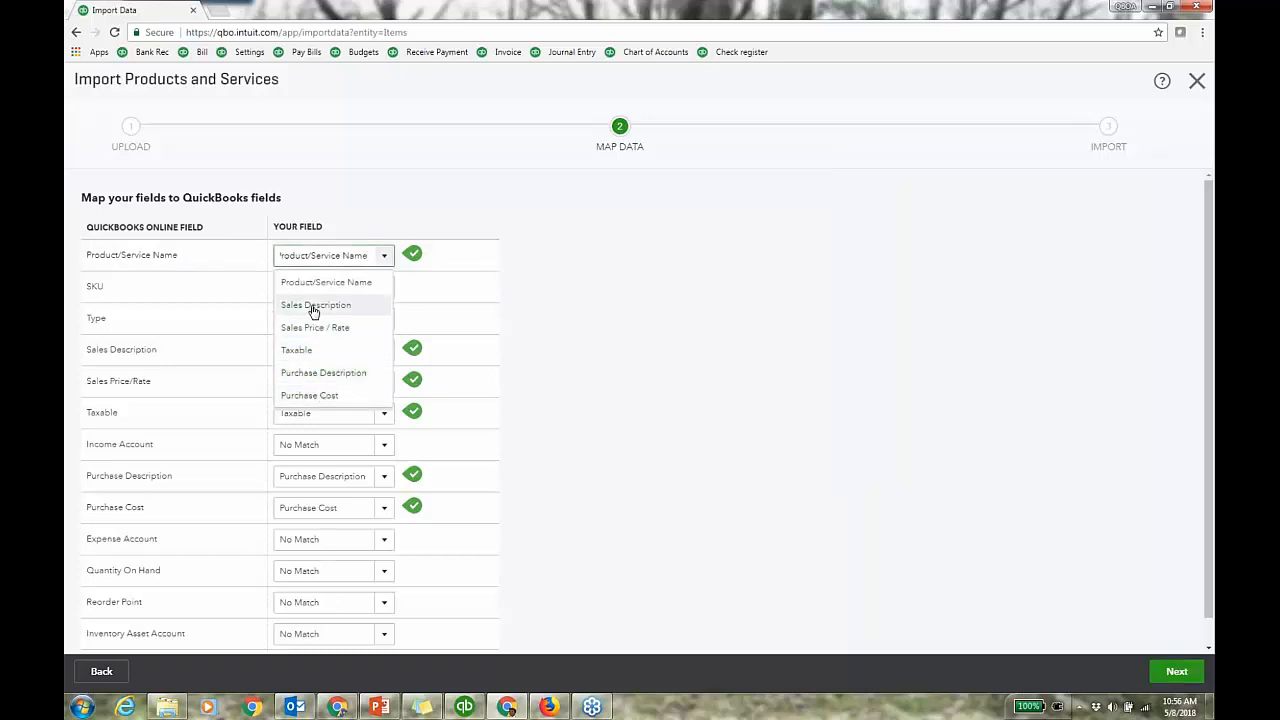
pyautogui.click(773, 414)
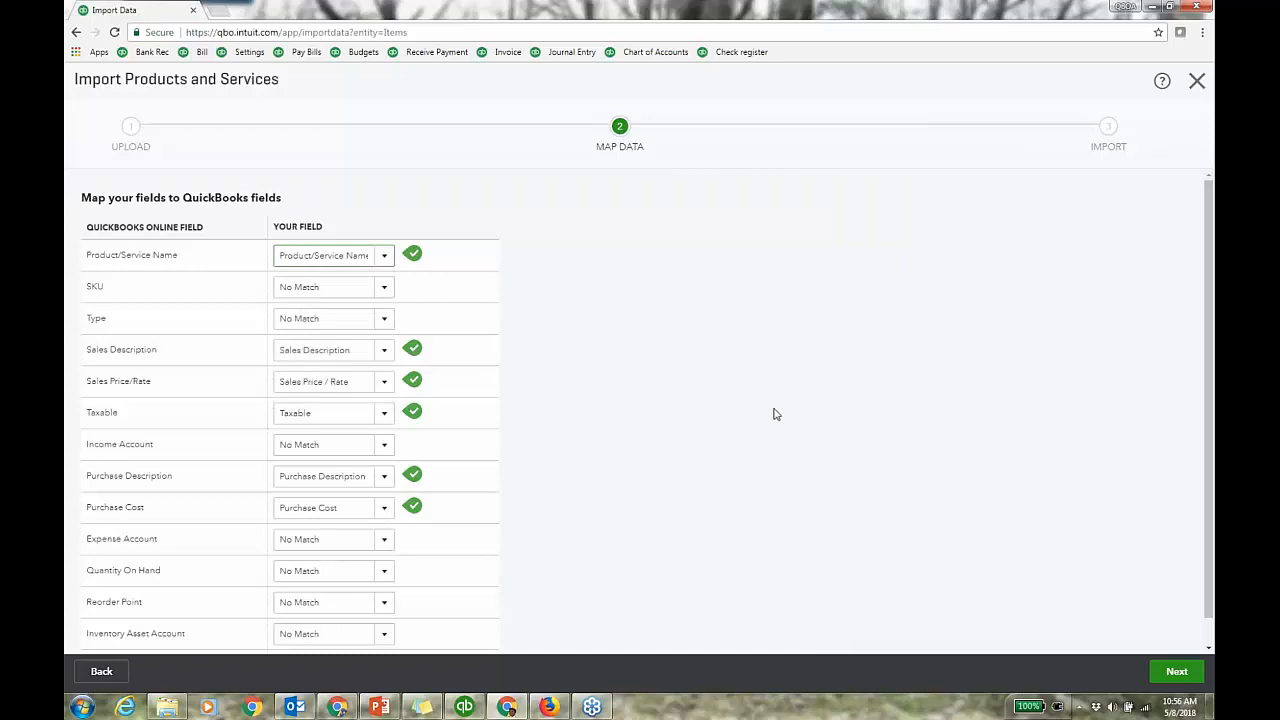
pyautogui.click(1175, 672)
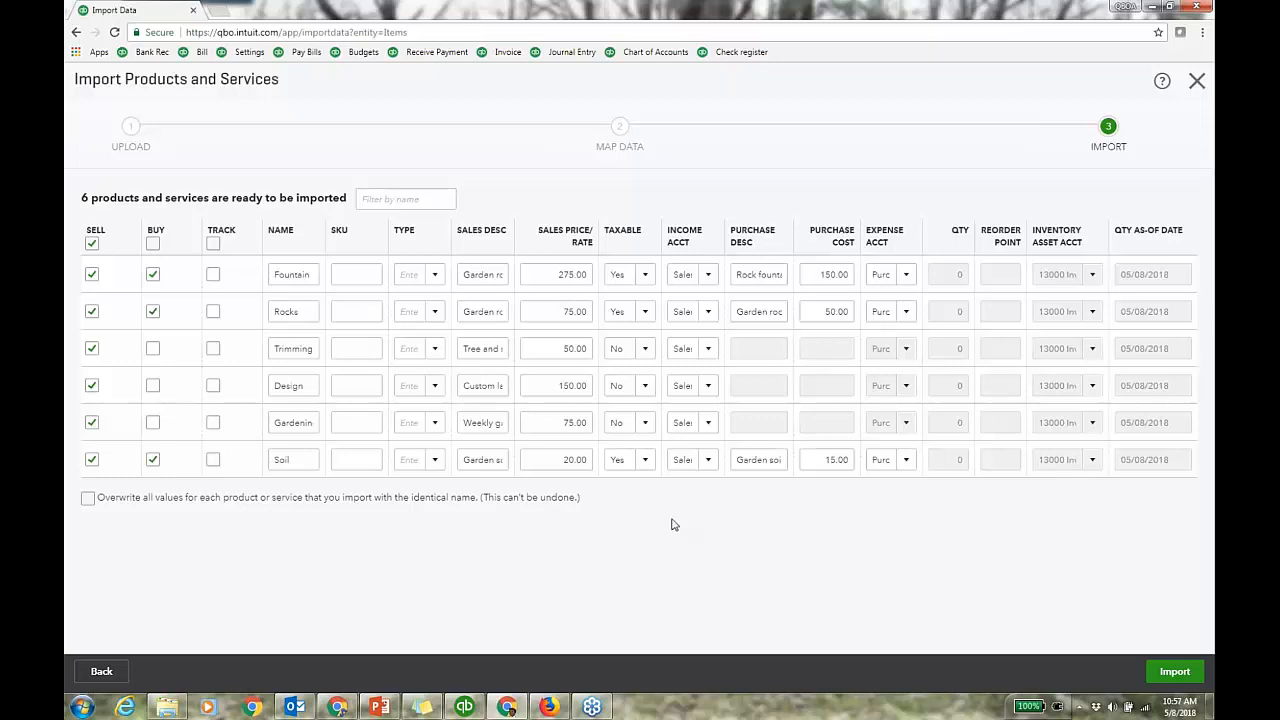
# Return from the import review to the field mapping and leave the product import without importing
pyautogui.click(104, 672)
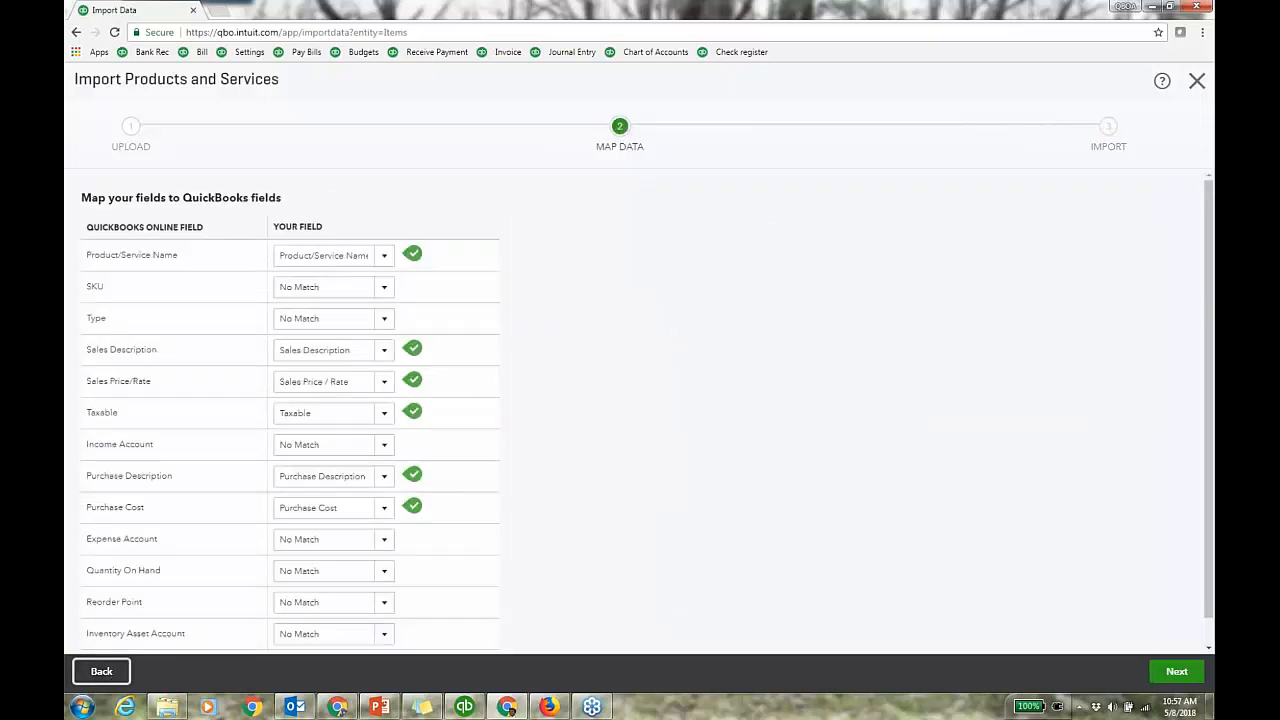
pyautogui.click(1196, 84)
pyautogui.click(709, 405)
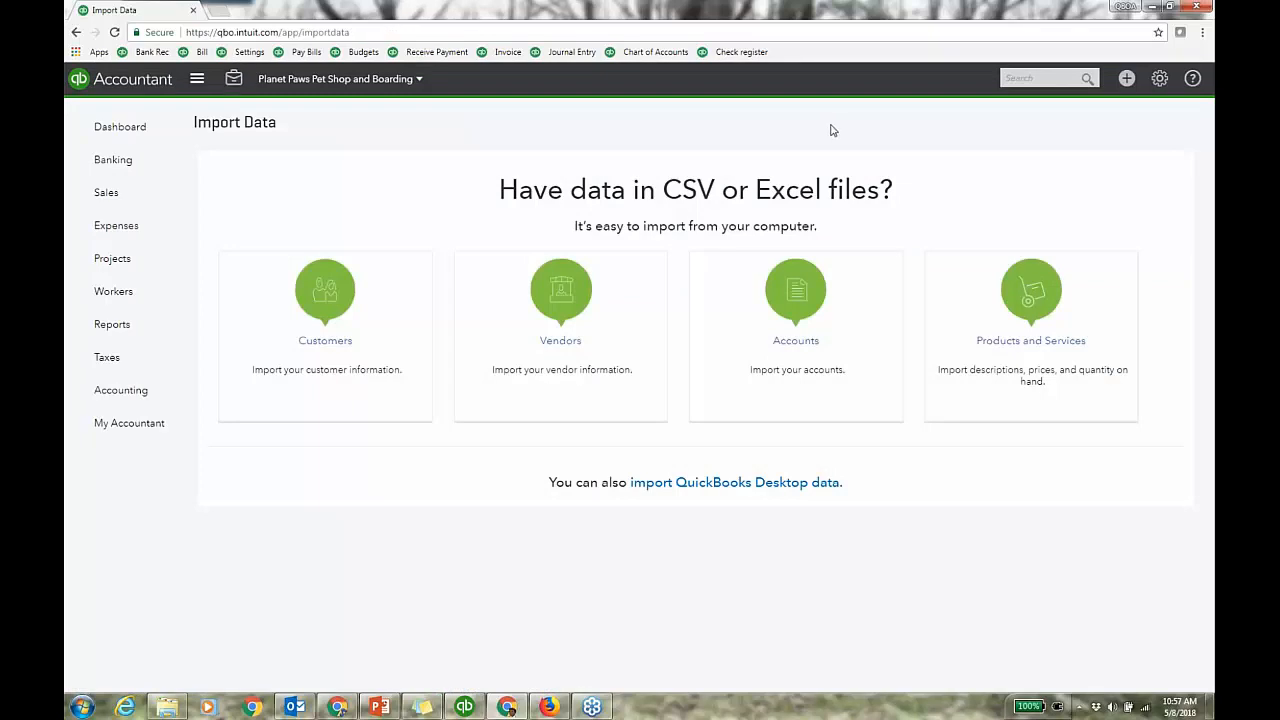
# Switch to the Sales Tax BDO client company
pyautogui.click(397, 80)
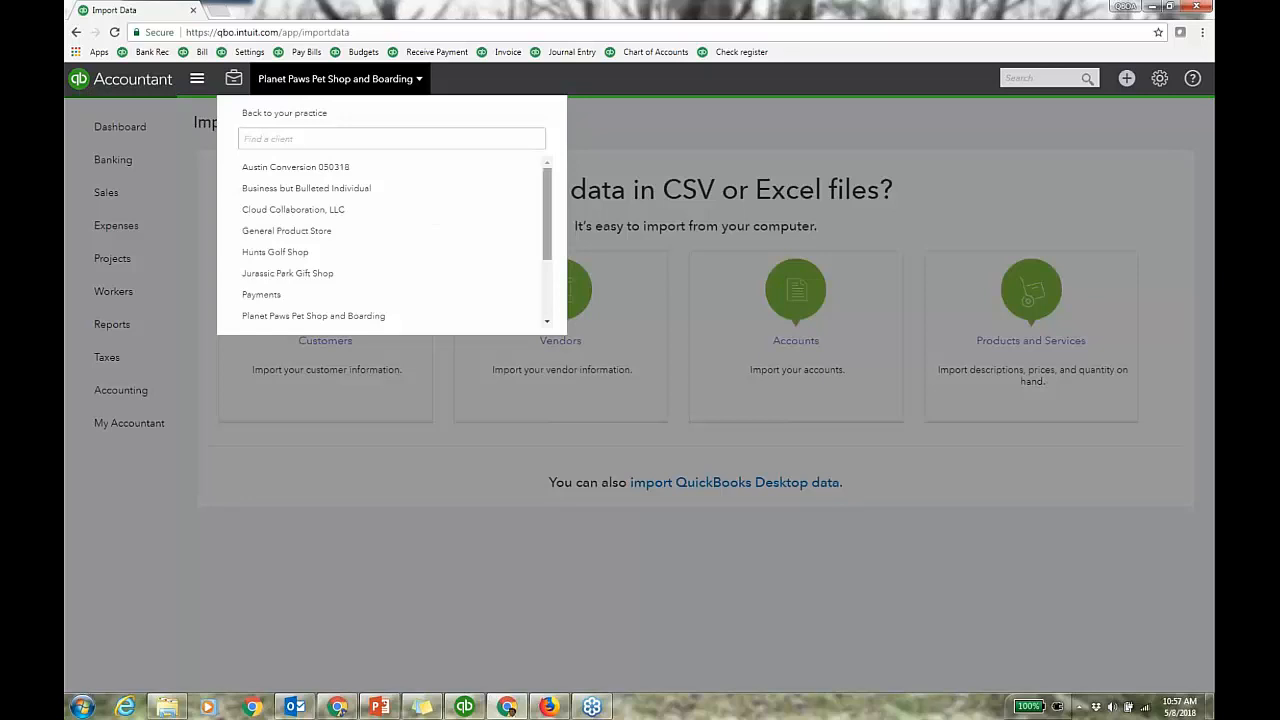
pyautogui.moveTo(548, 226); pyautogui.dragTo(542, 295)
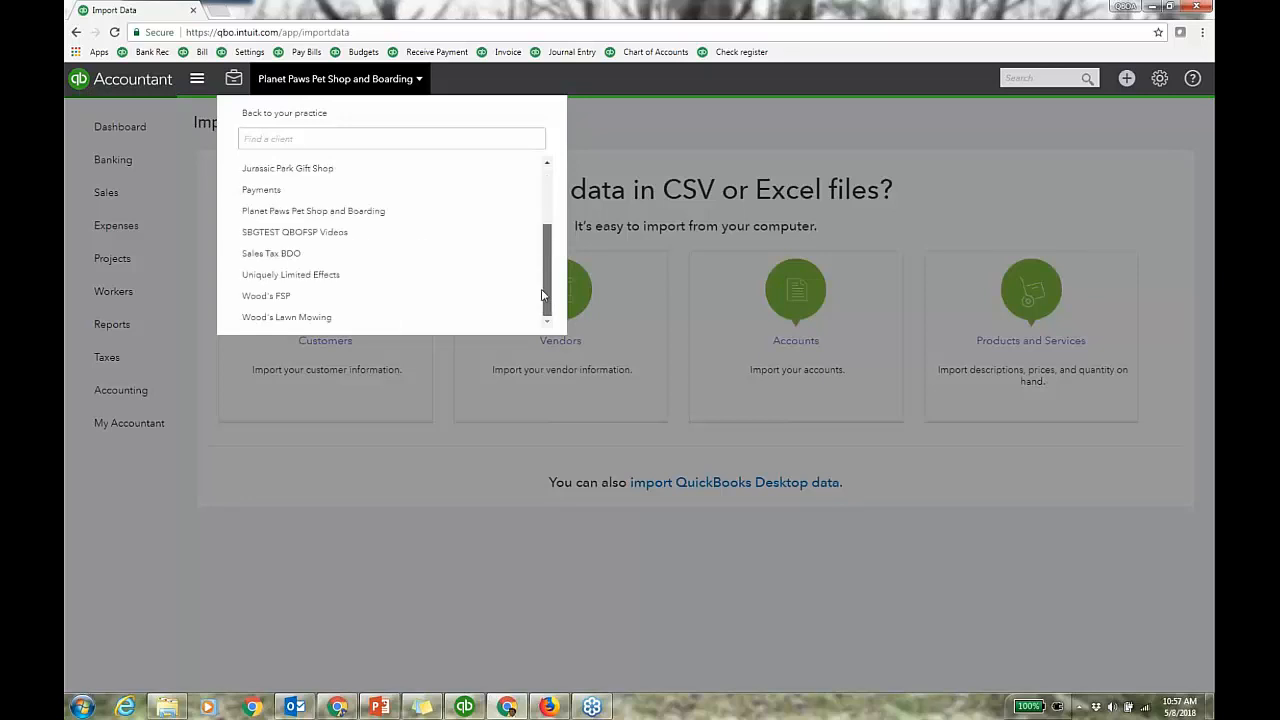
pyautogui.click(288, 253)
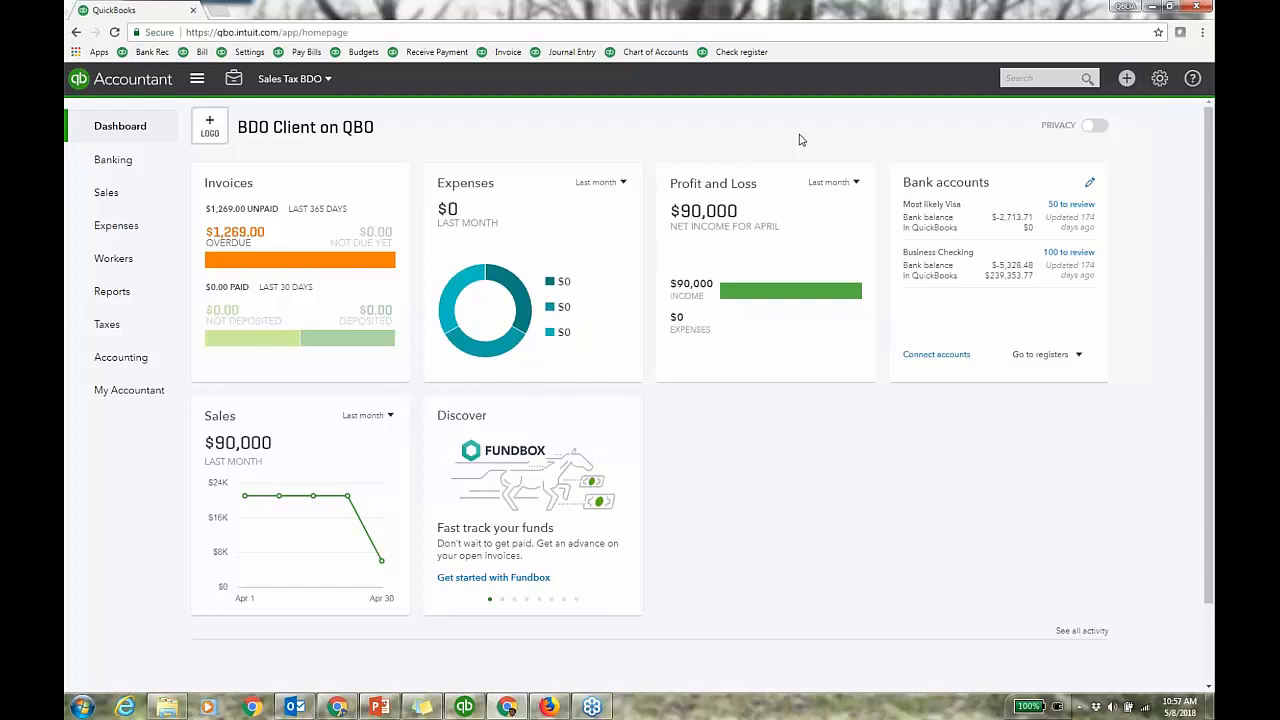
# Open the company's sales tax settings, view the Add agency form, and close it without adding an agency
pyautogui.click(108, 325)
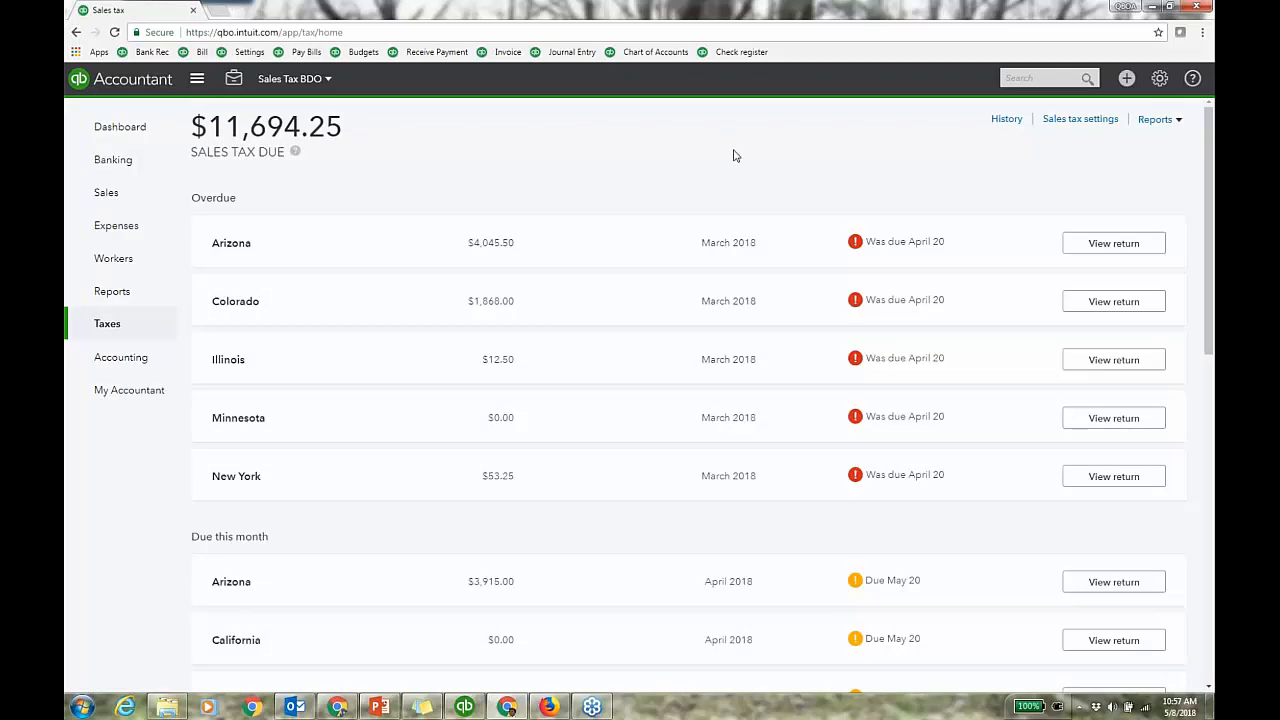
pyautogui.click(1080, 119)
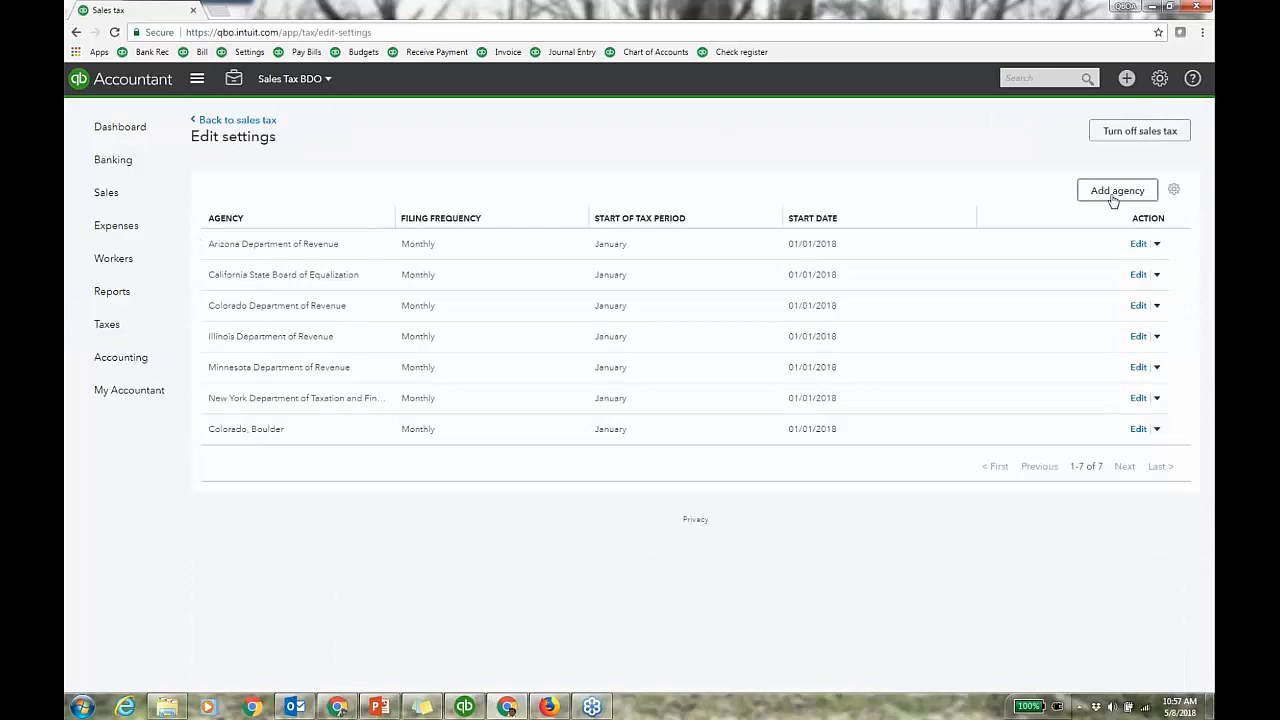
pyautogui.click(1115, 192)
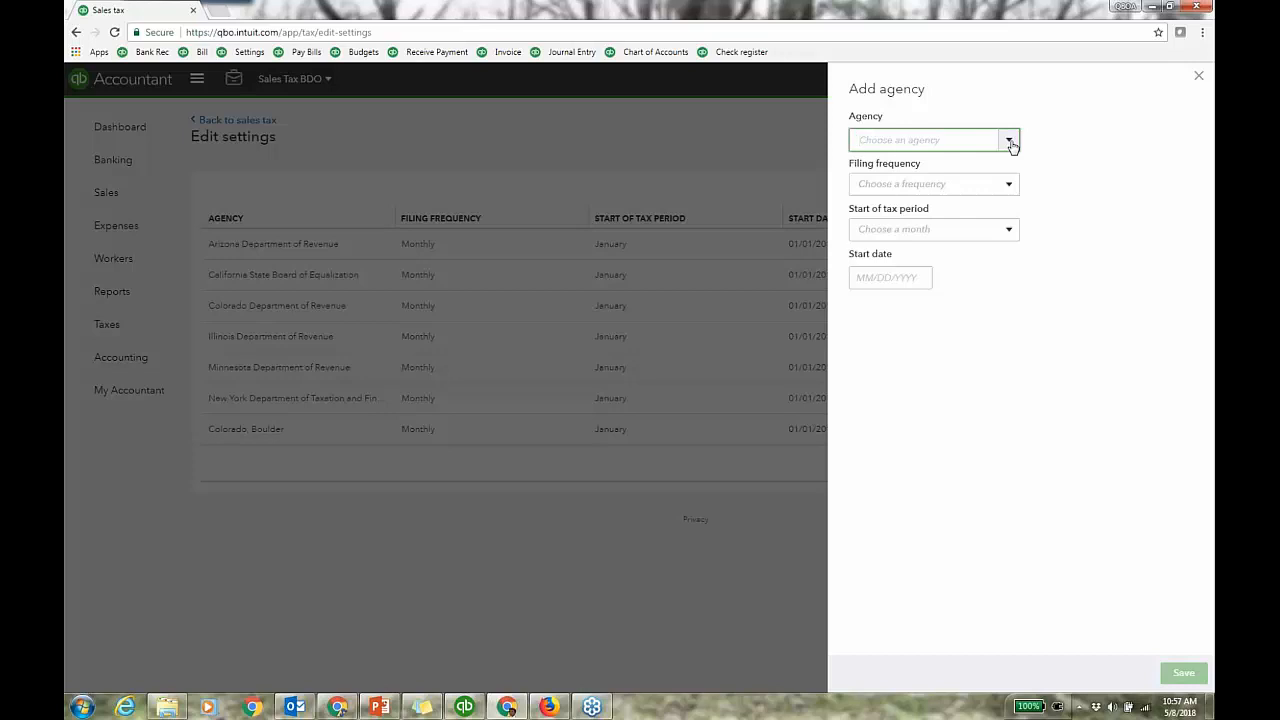
pyautogui.click(1198, 76)
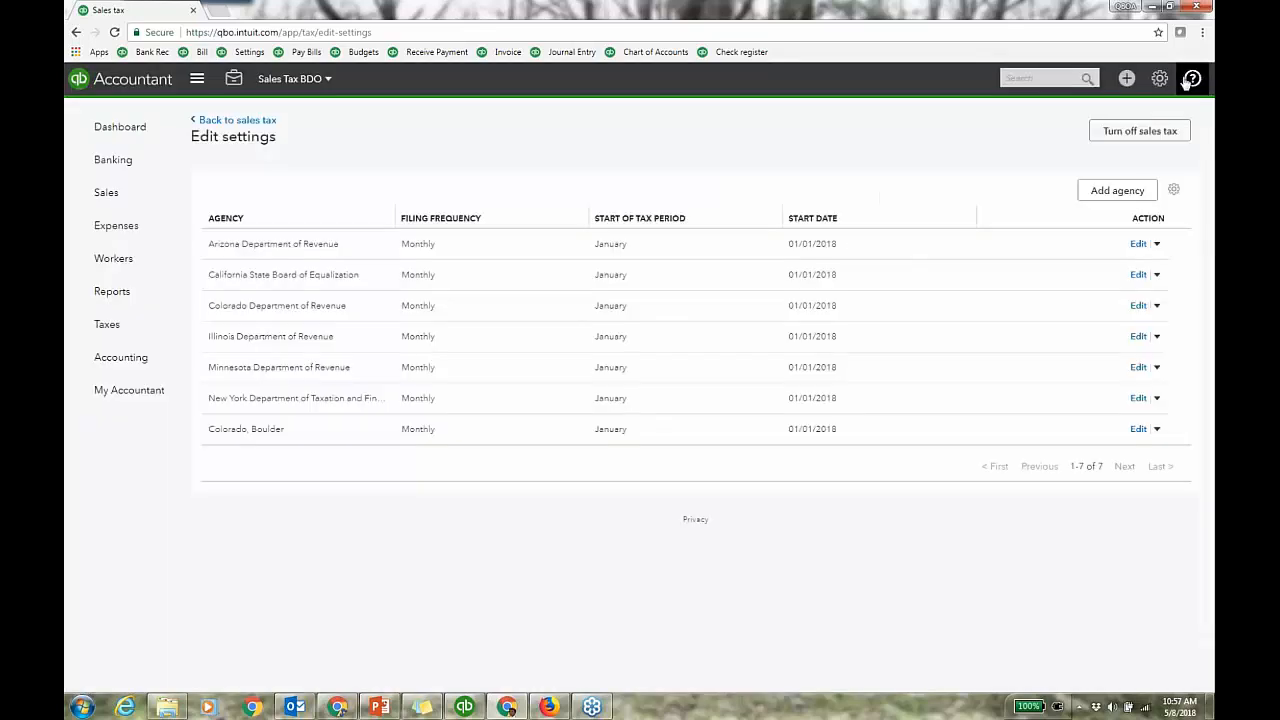
# Open the Products and Services list and view the Appliance item's details down to its sales tax settings
pyautogui.click(1159, 79)
pyautogui.click(828, 199)
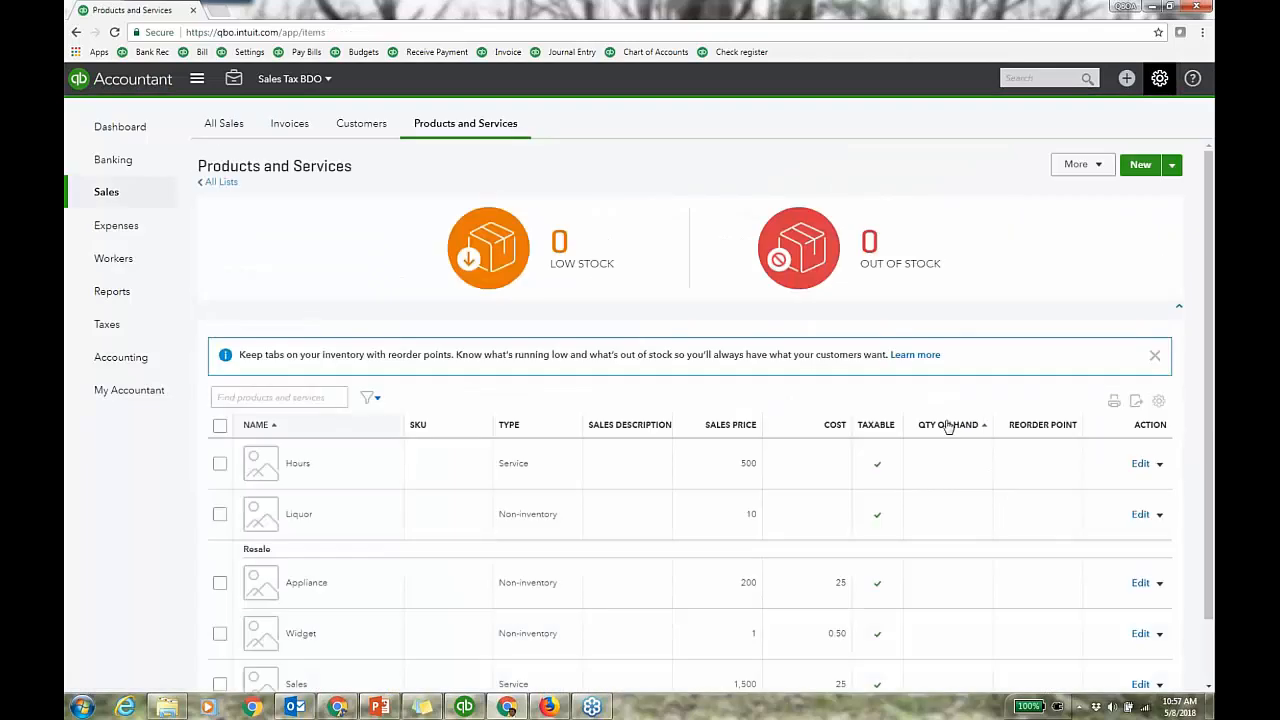
pyautogui.scroll(-2, 945, 423)
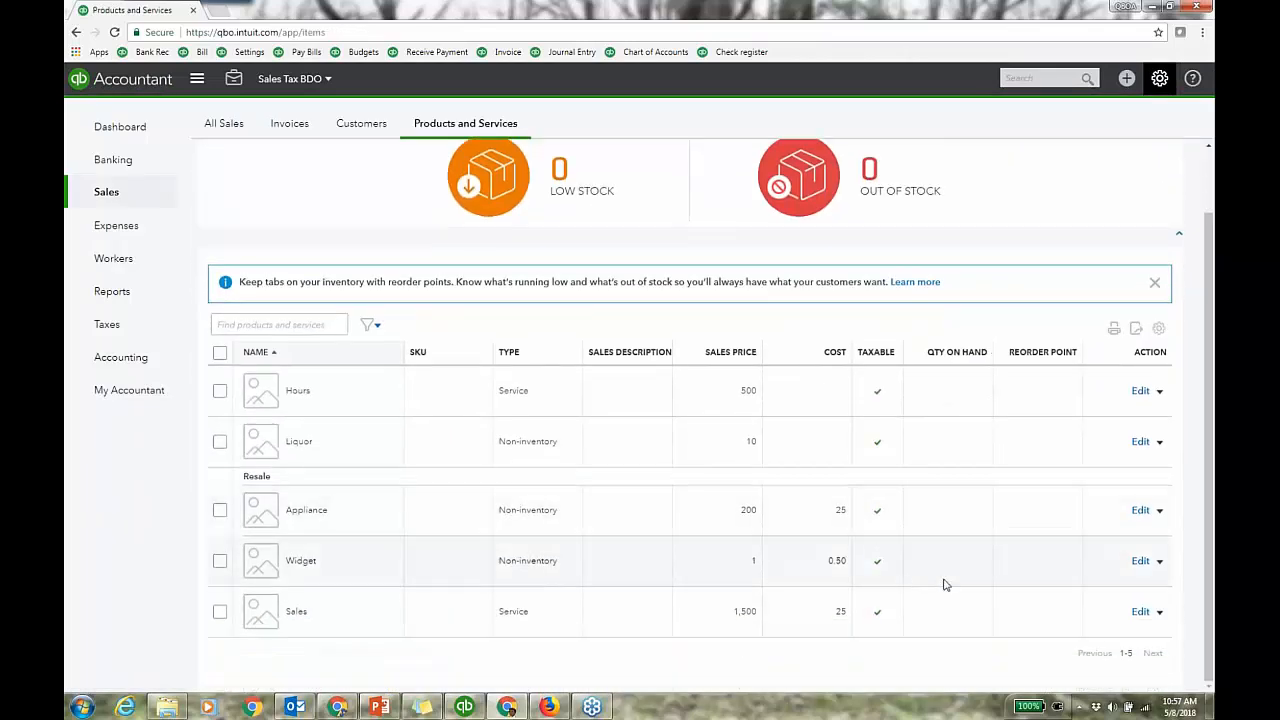
pyautogui.click(1140, 510)
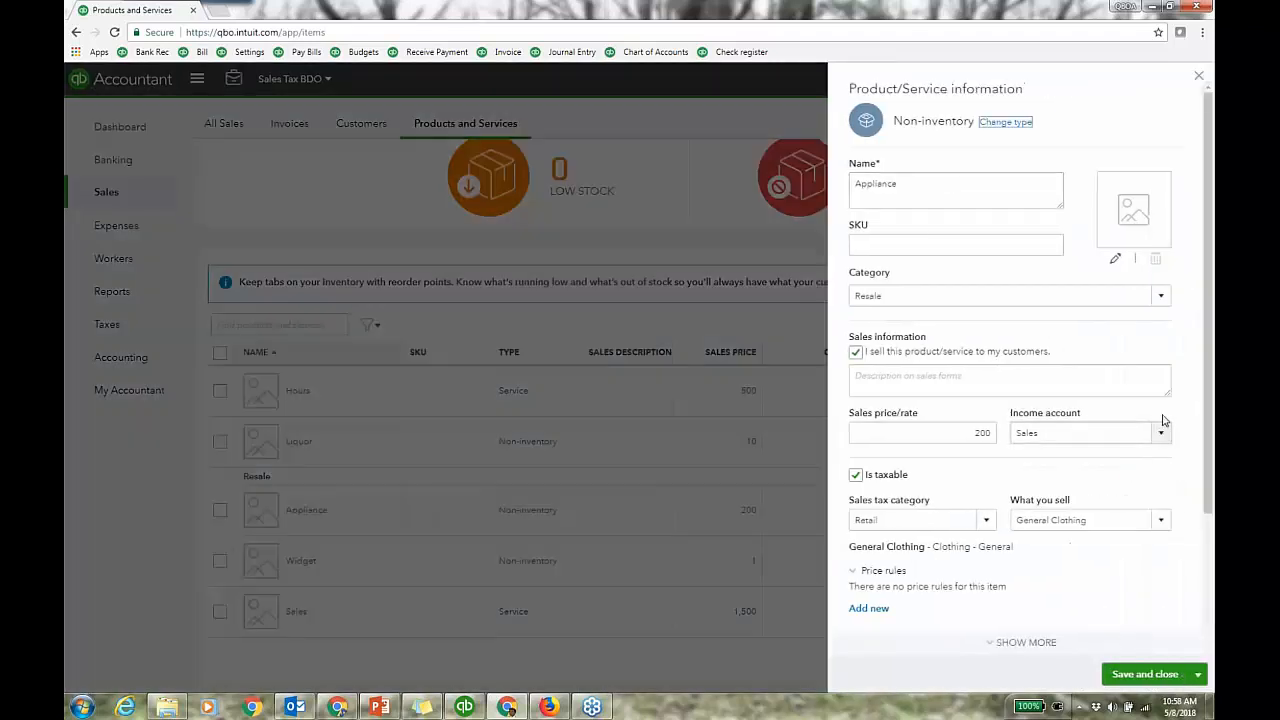
pyautogui.scroll(-1, 1165, 414)
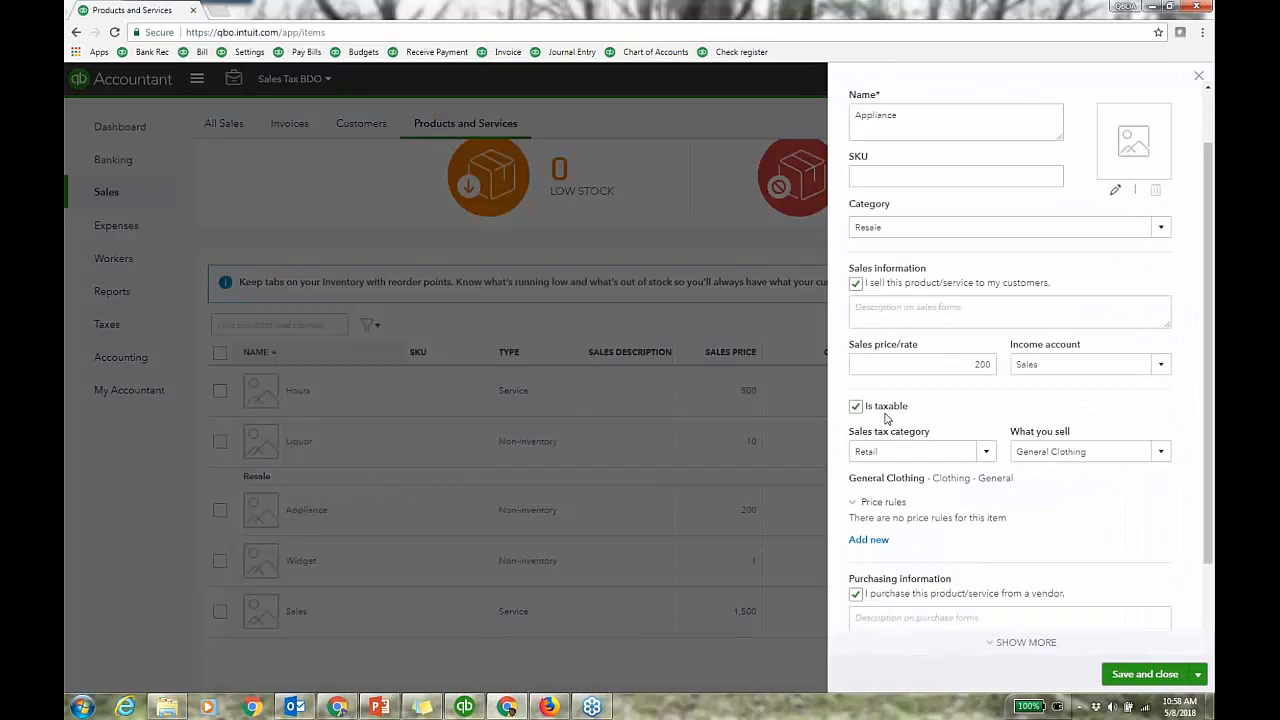
# Examine the Appliance item's Sales tax category and What you sell options, and close the item without changes
pyautogui.click(988, 455)
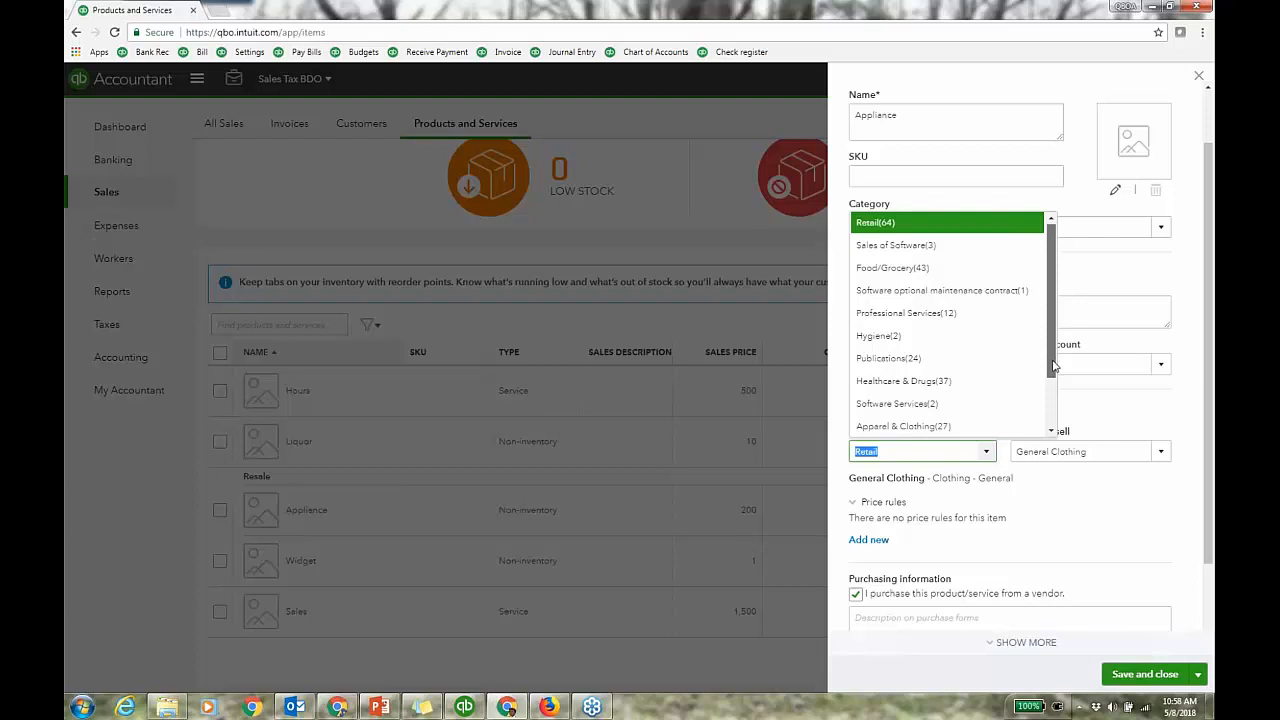
pyautogui.moveTo(1053, 367); pyautogui.dragTo(1043, 338)
pyautogui.click(1122, 408)
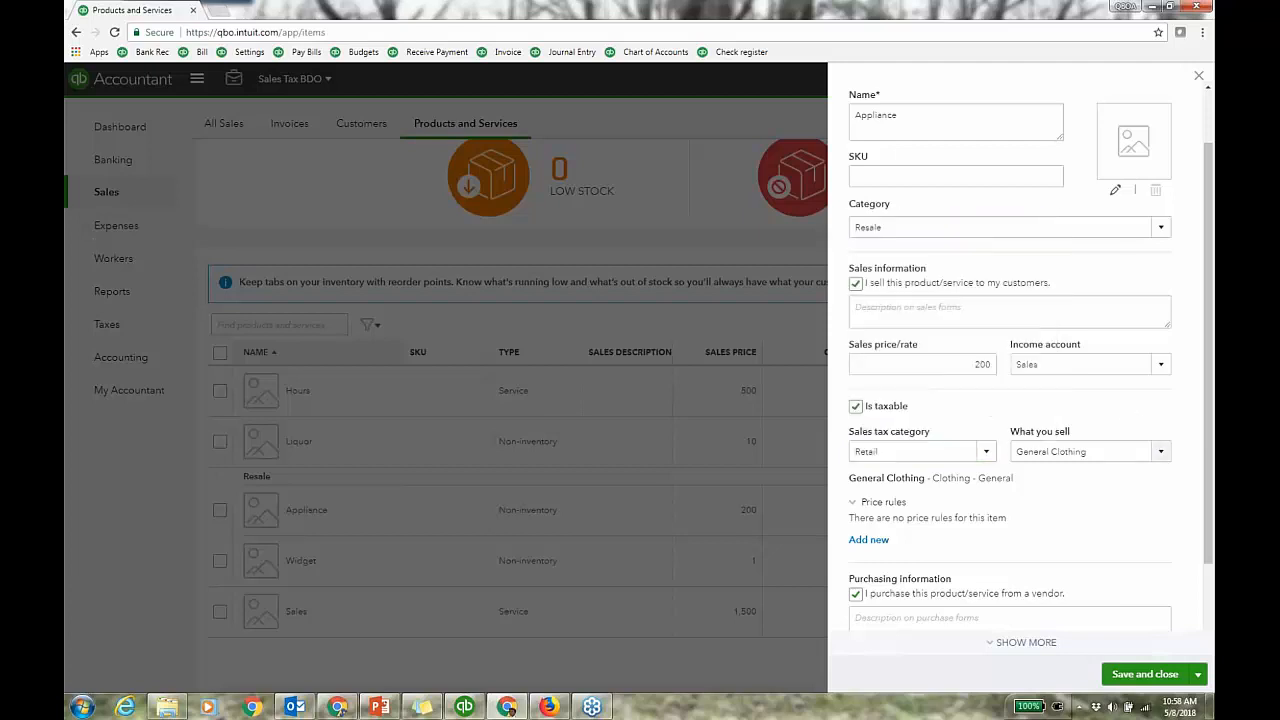
pyautogui.click(1162, 453)
pyautogui.moveTo(1165, 262); pyautogui.dragTo(1166, 322)
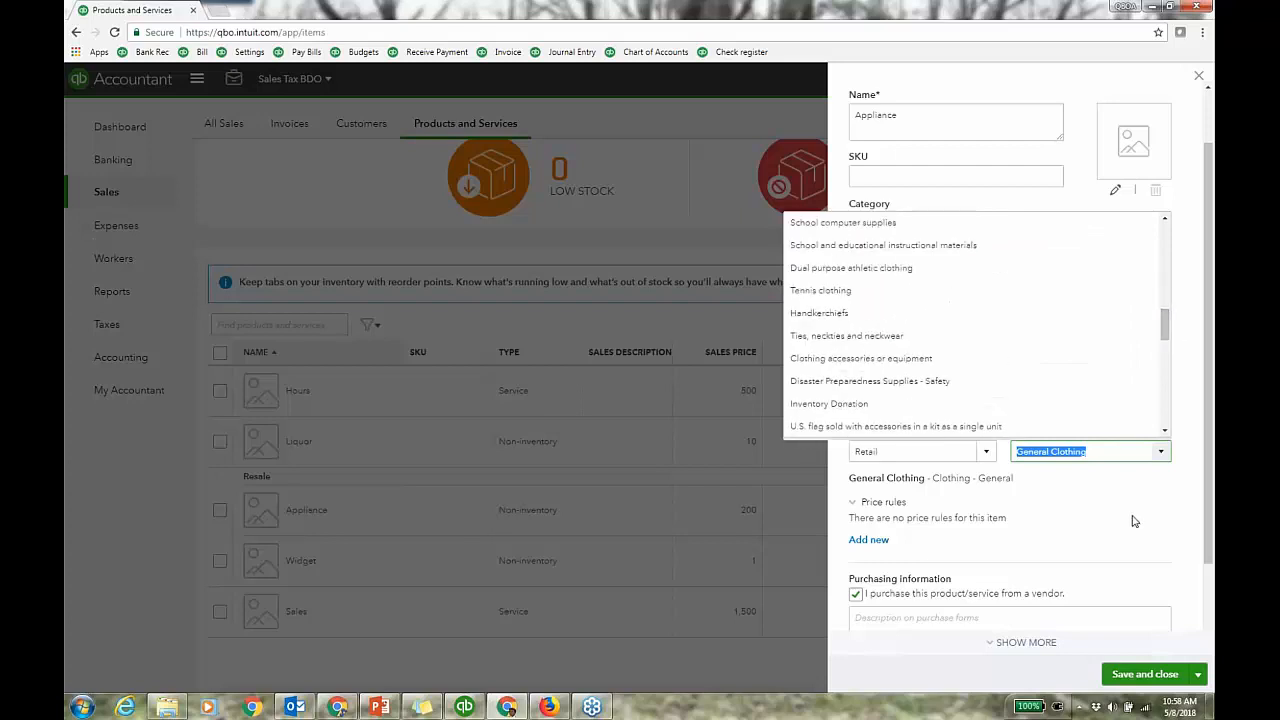
pyautogui.click(1133, 517)
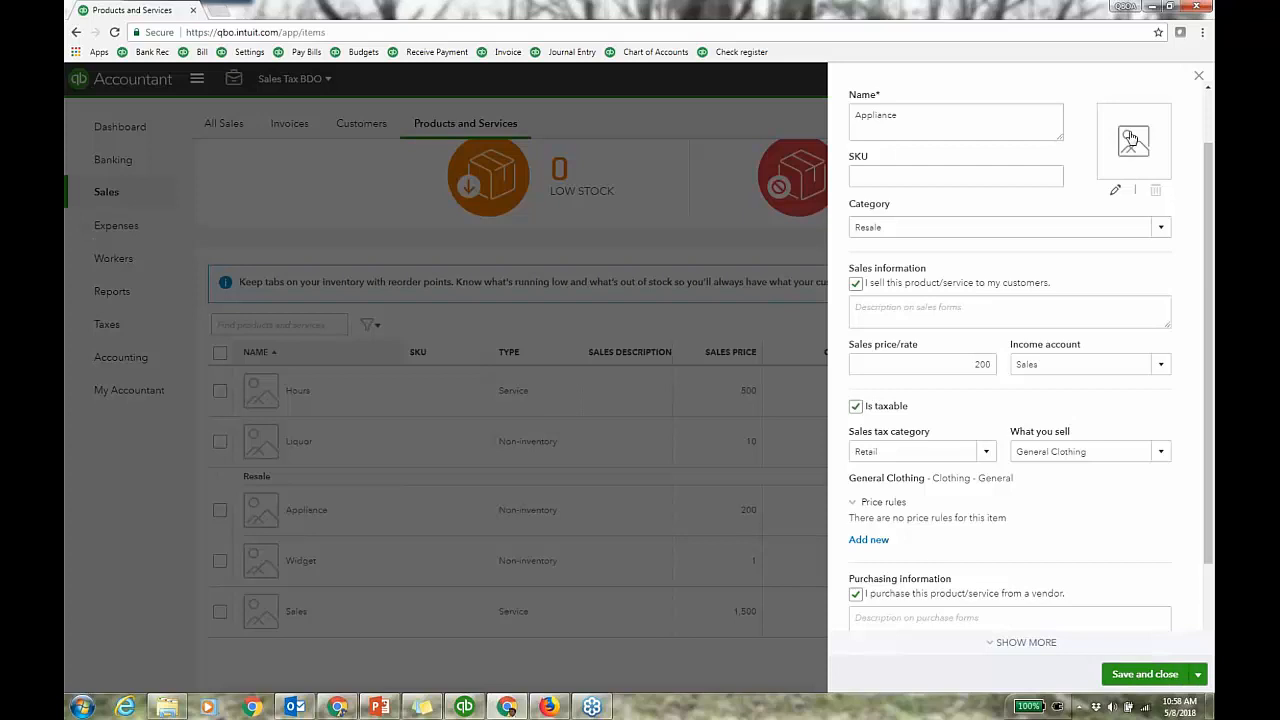
pyautogui.click(1198, 76)
# Start a new sales receipt for NY customer
pyautogui.click(1126, 80)
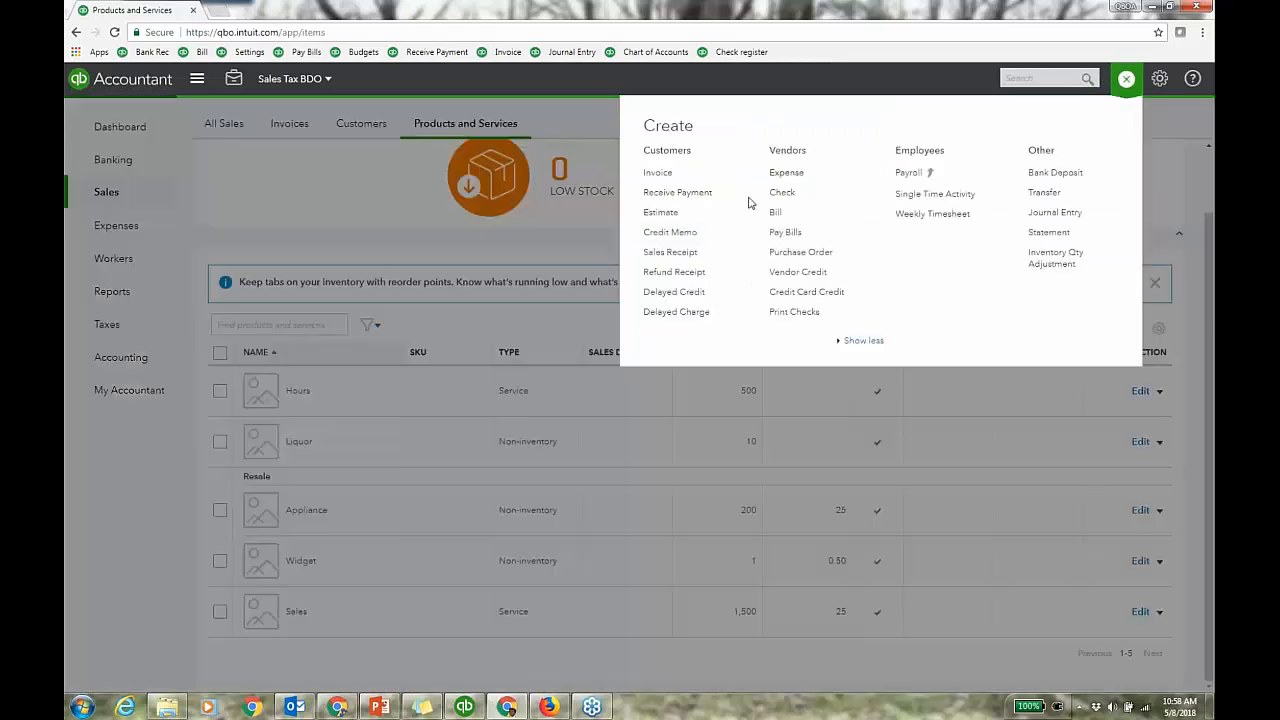
pyautogui.click(670, 257)
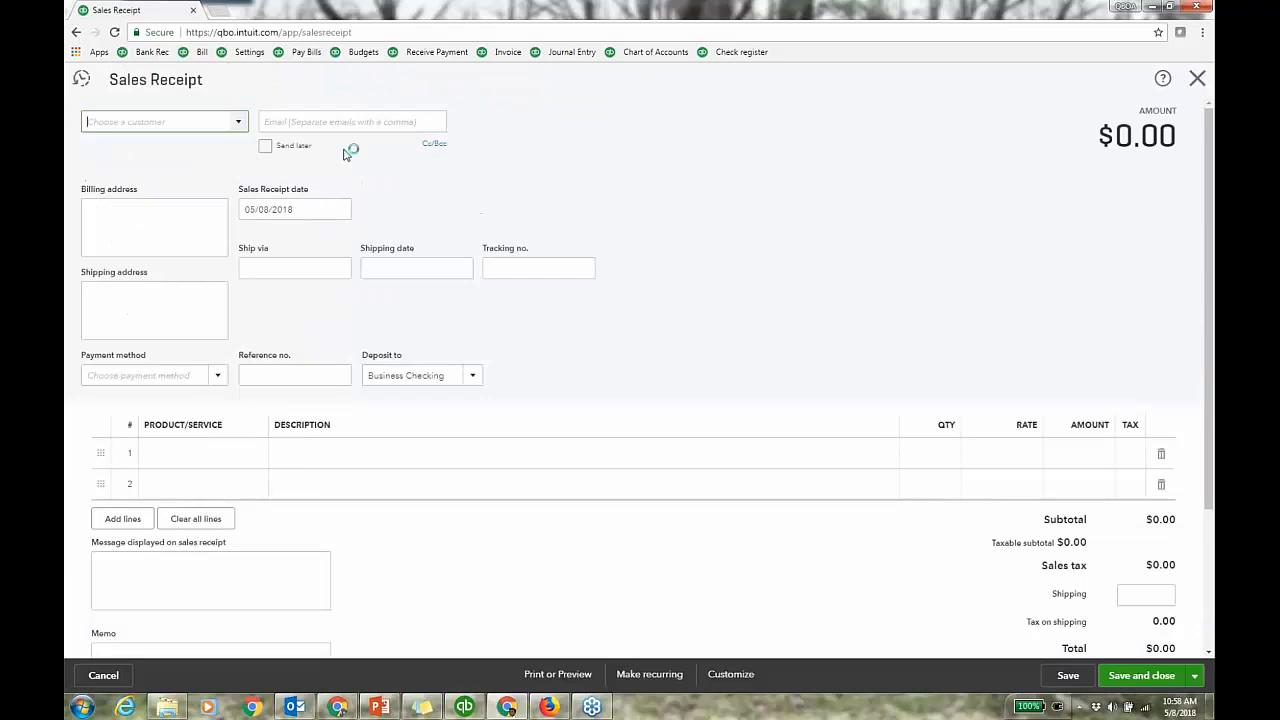
pyautogui.click(238, 124)
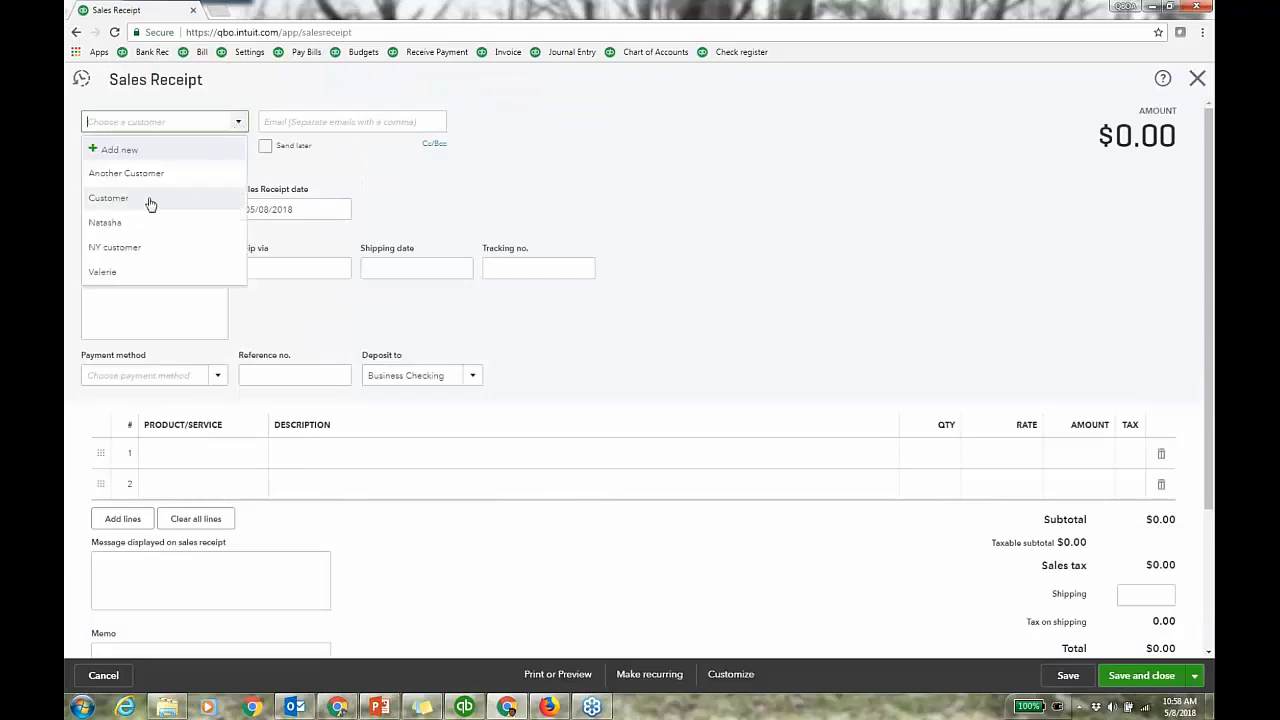
pyautogui.click(165, 249)
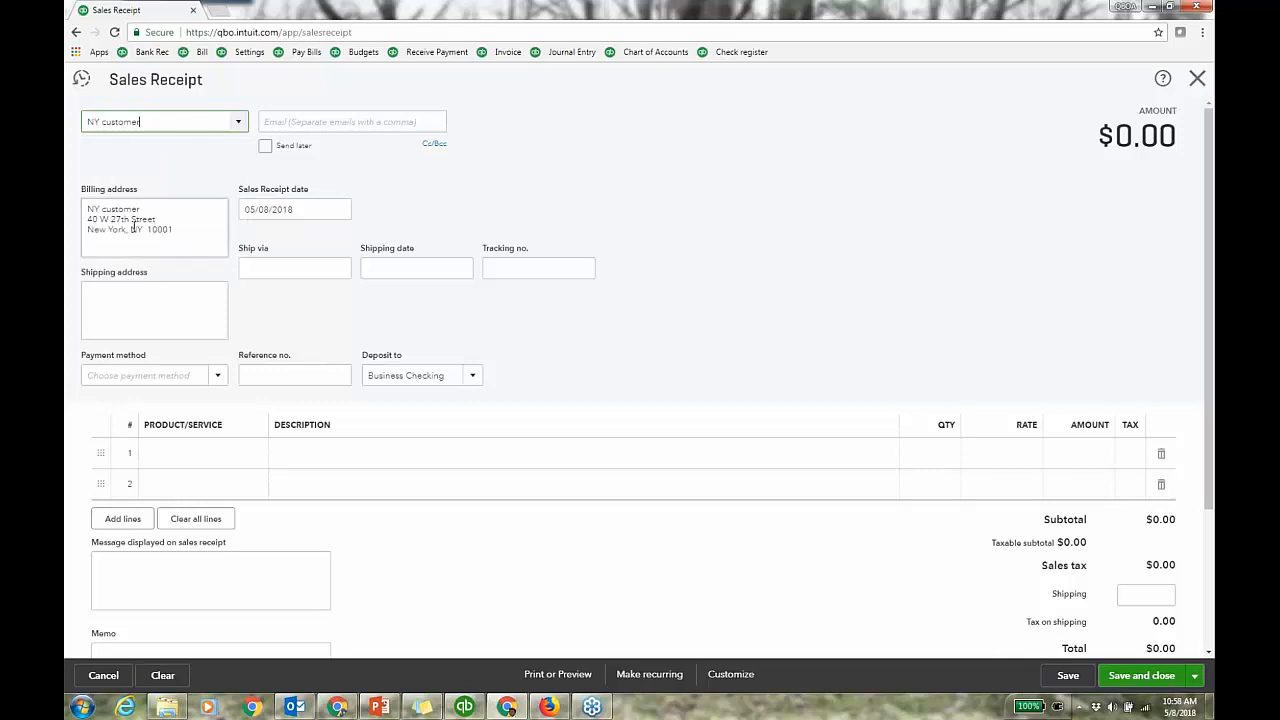
# Add the Resale:Appliance item to the receipt's first line with a quantity of 5
pyautogui.click(243, 461)
pyautogui.write('a')
pyautogui.click(214, 510)
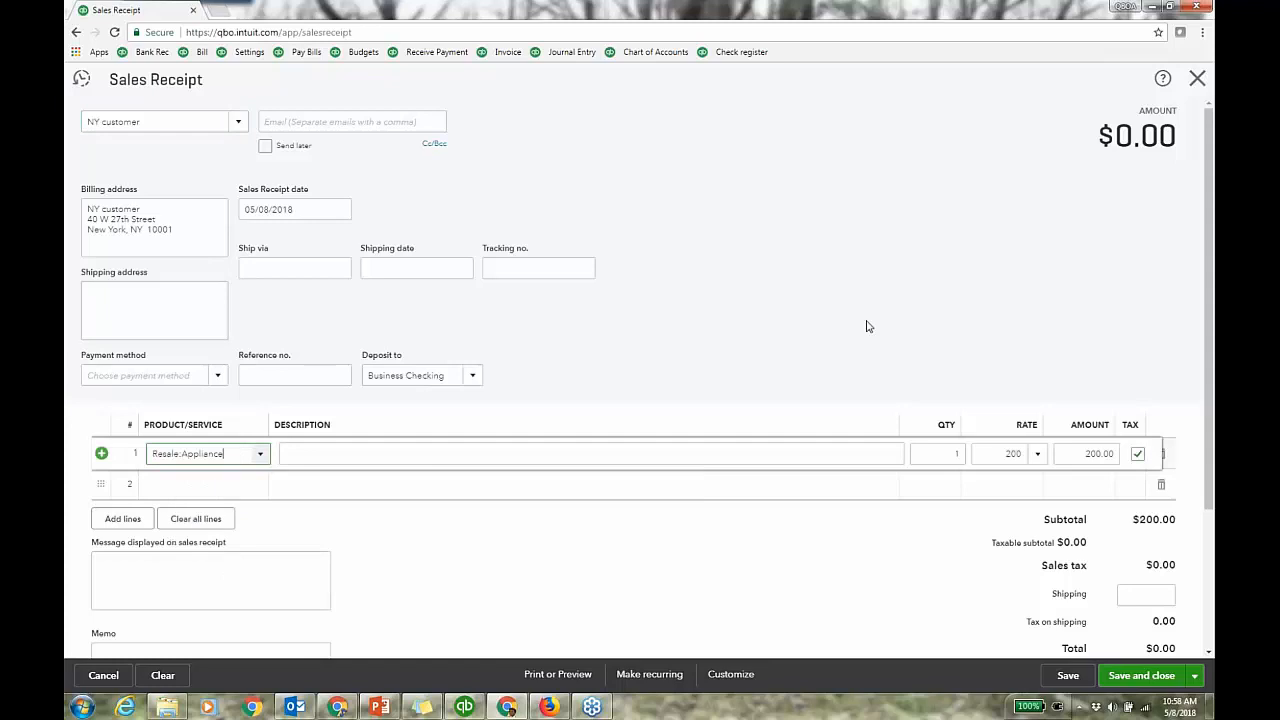
pyautogui.press('Tab')
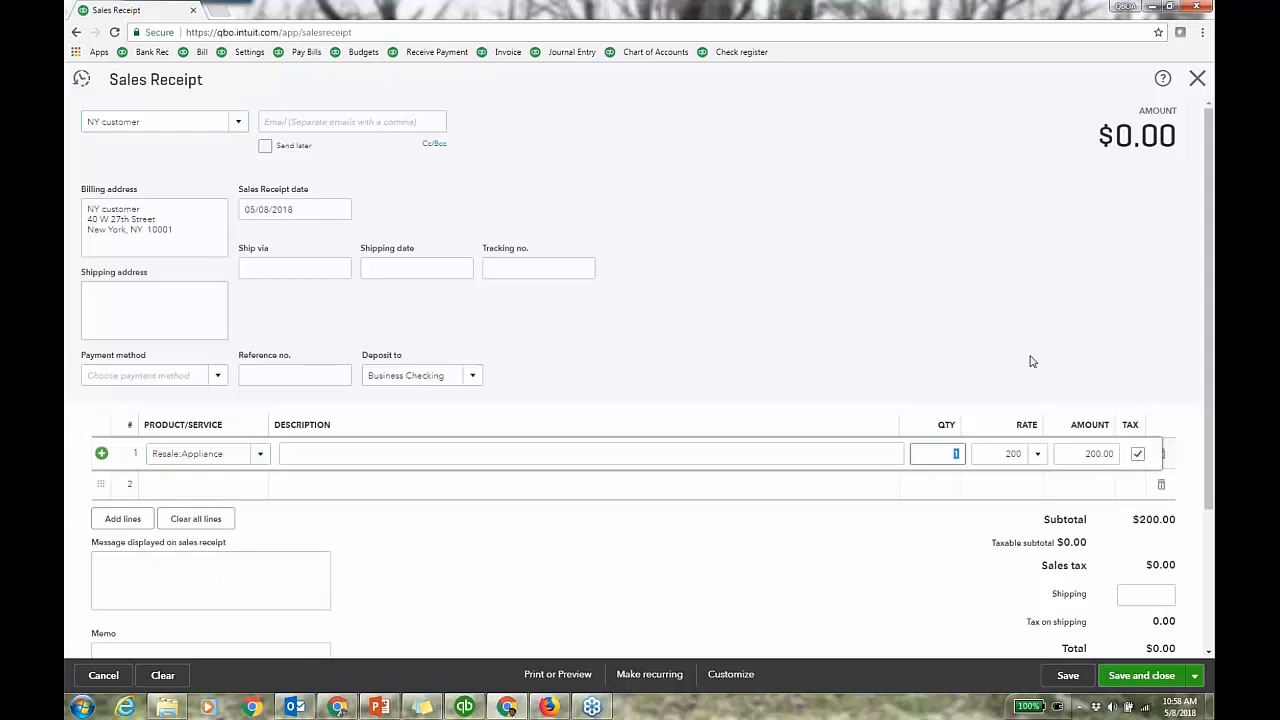
pyautogui.write('5')
pyautogui.press('Tab')
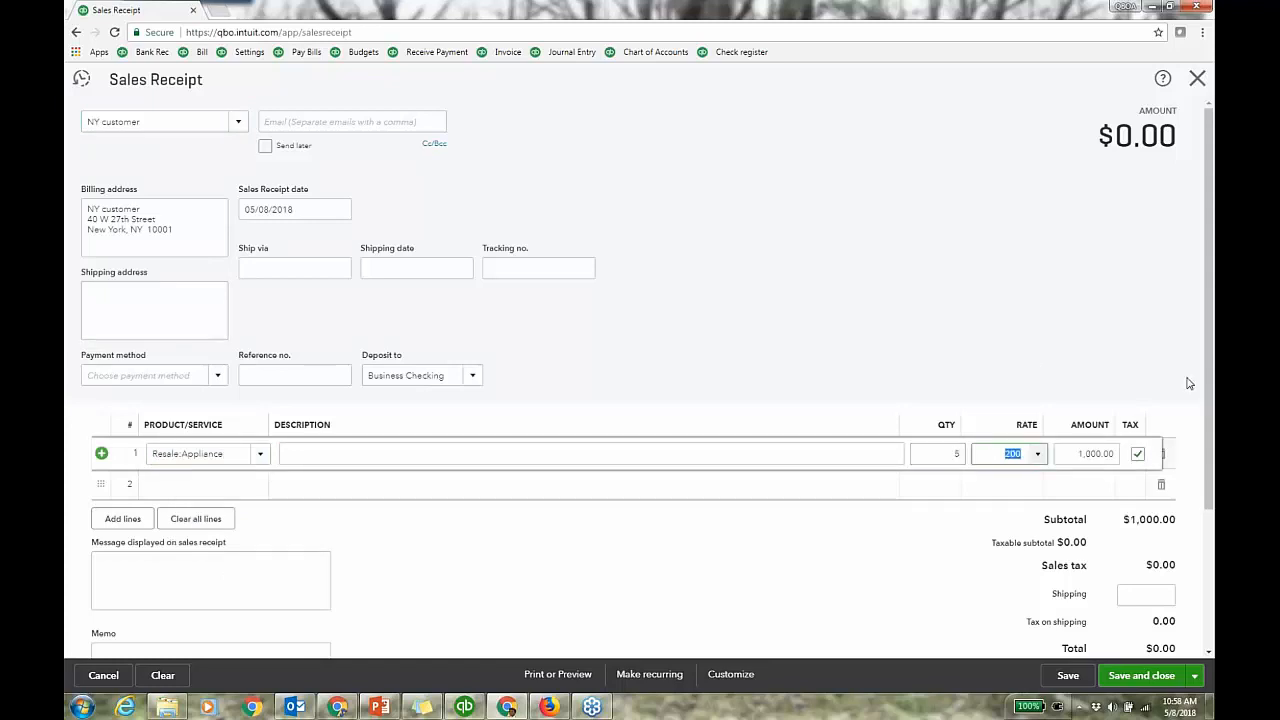
# Open the sales tax details for the receipt
pyautogui.scroll(-3, 1209, 385)
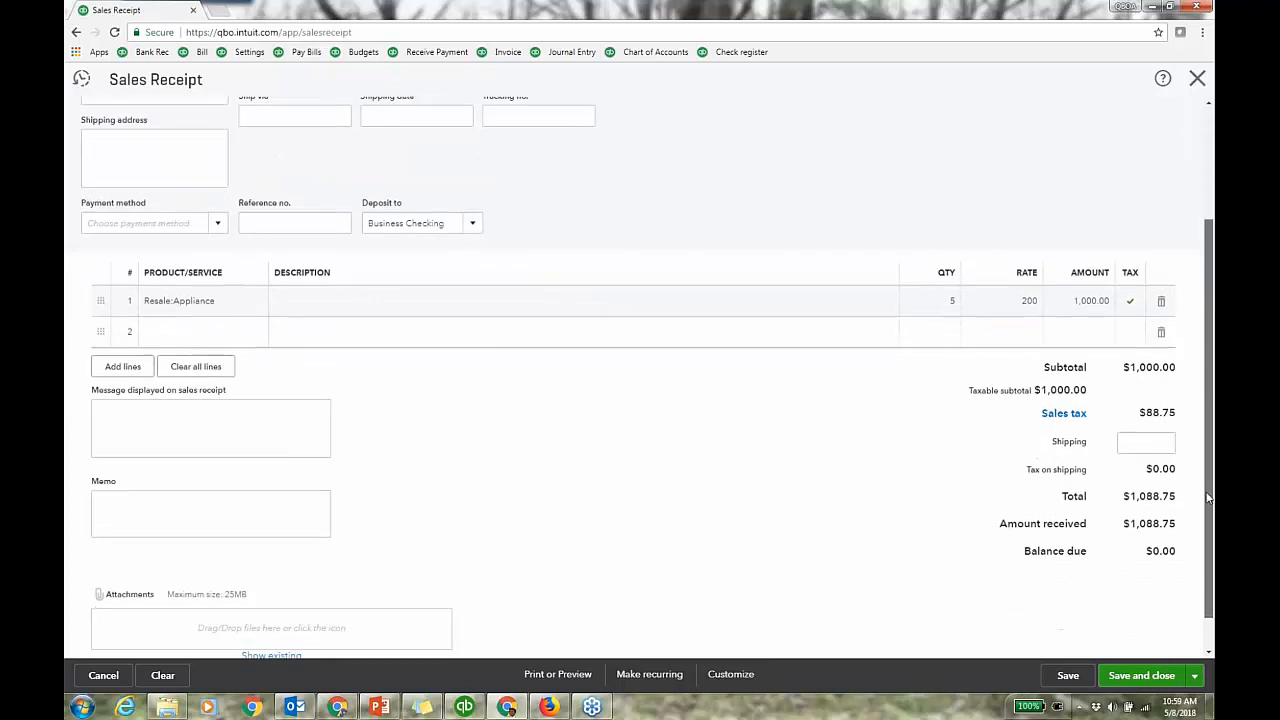
pyautogui.click(1076, 421)
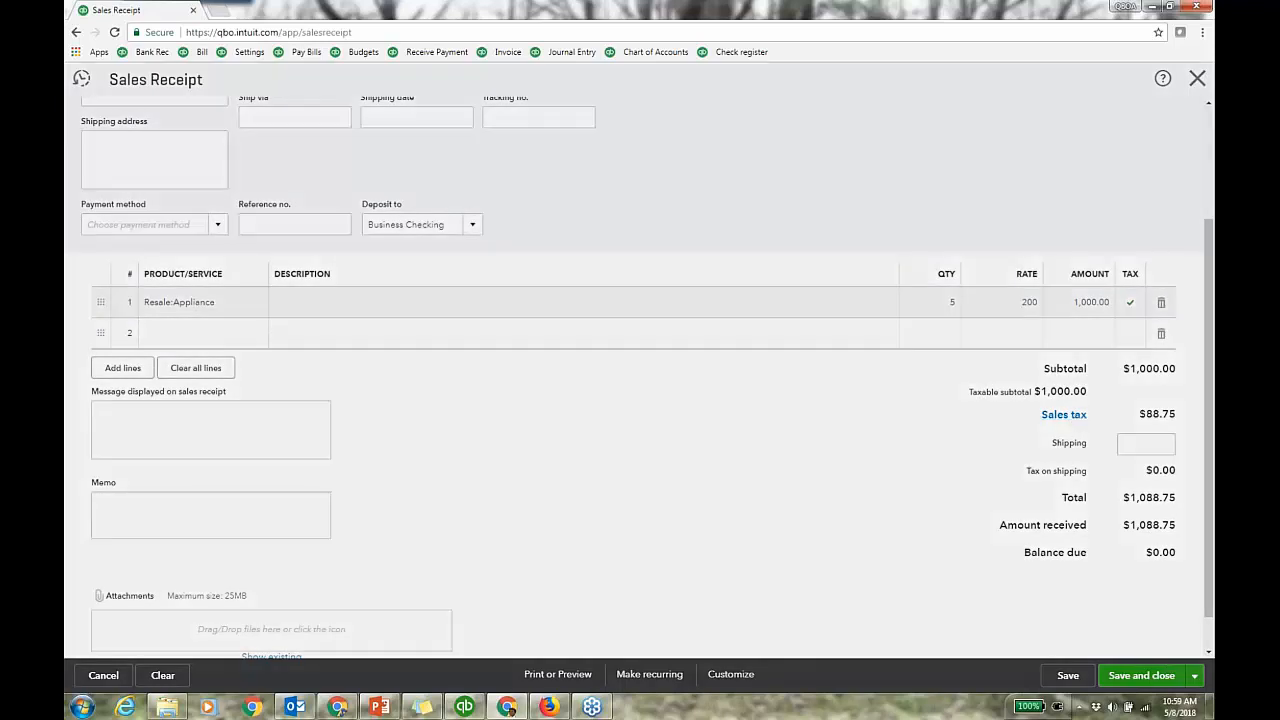